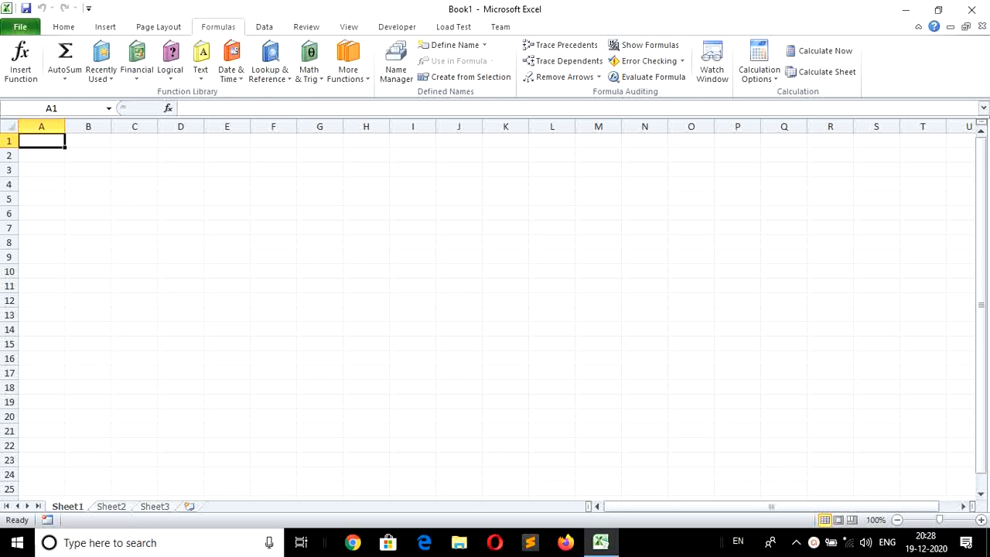
Enter the column headers PID, Pname, Disease, Ward, Doctor and Fee in cells A1 to F1
text(PI)
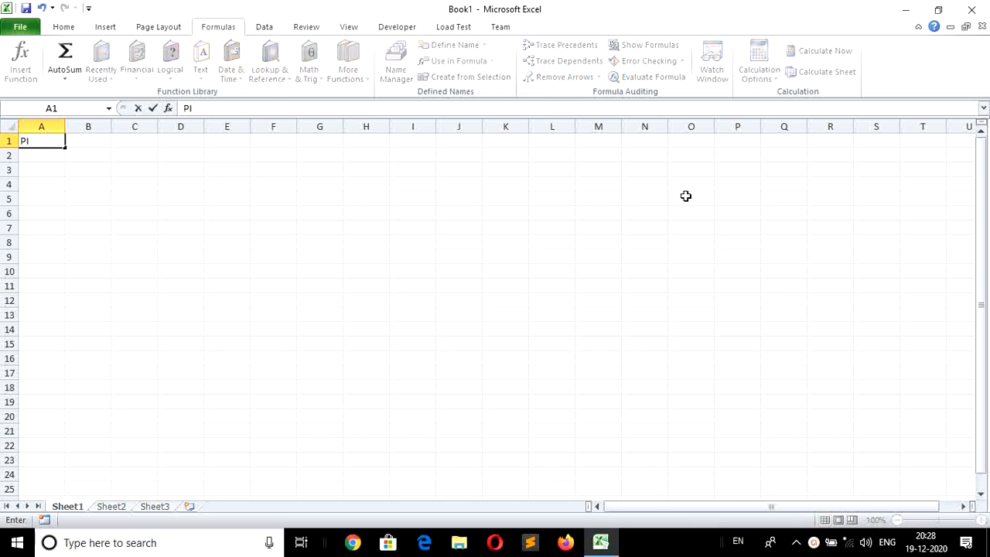
text(D)
key(Tab)
text(PName)
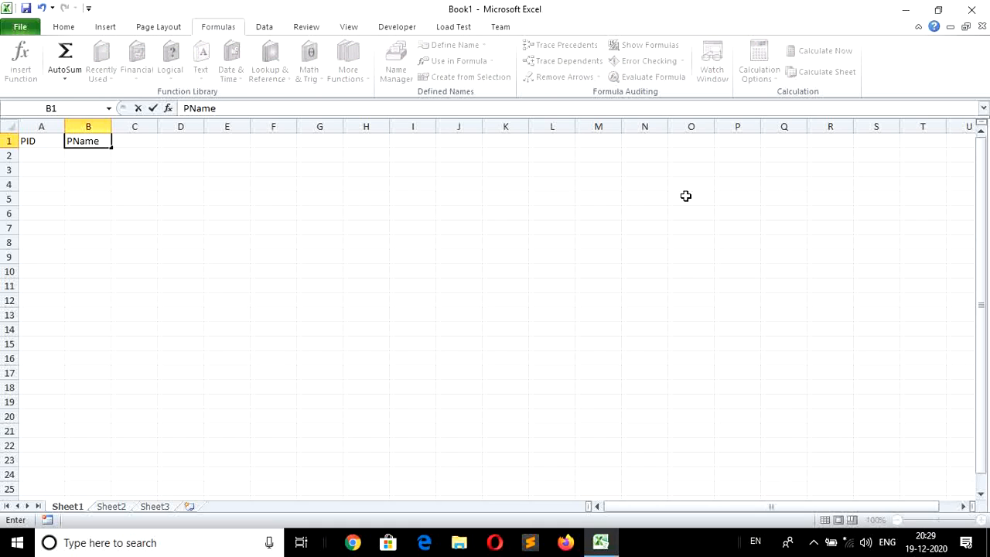
key(Tab)
text(Disease)
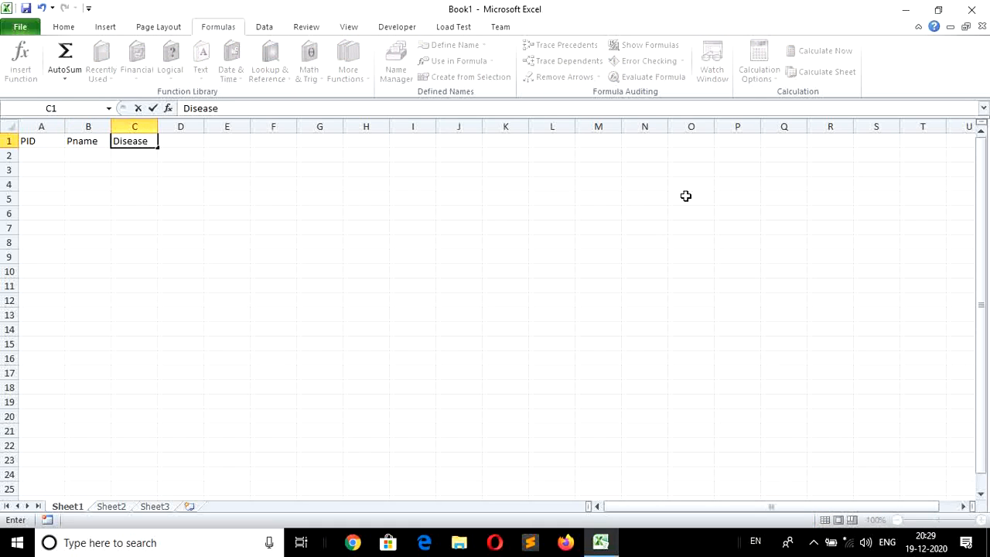
key(Tab)
text(W)
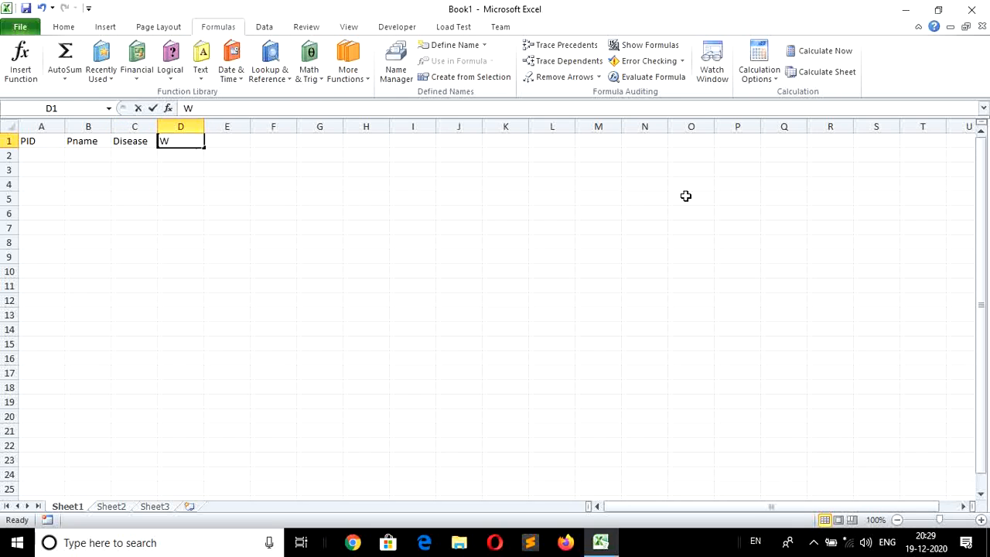
text(ard)
key(Tab)
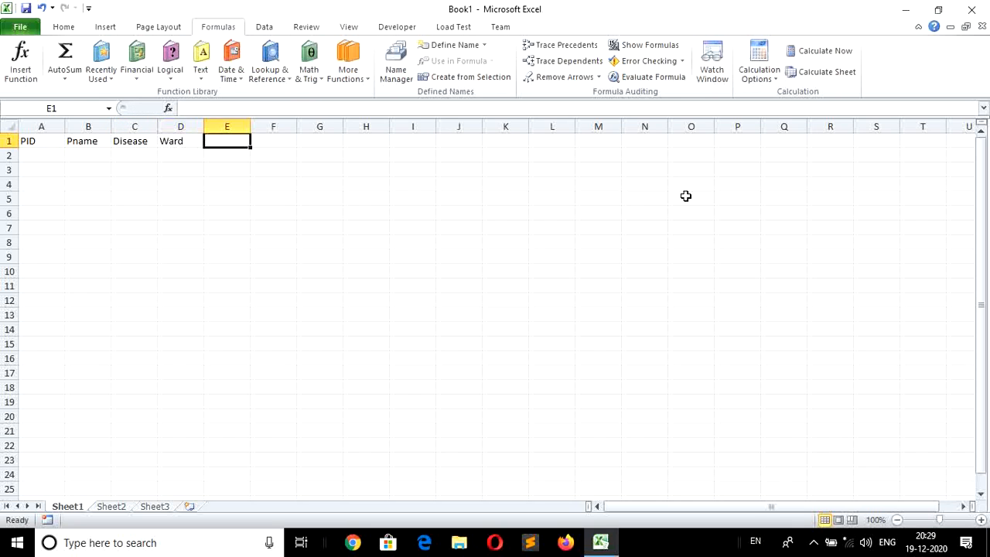
text(Doc)
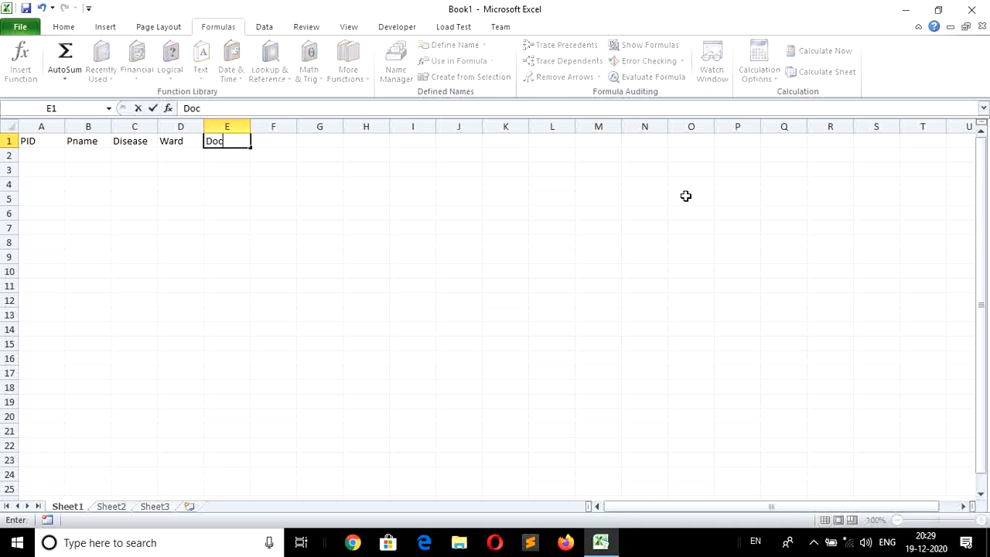
text(tor)
key(Tab)
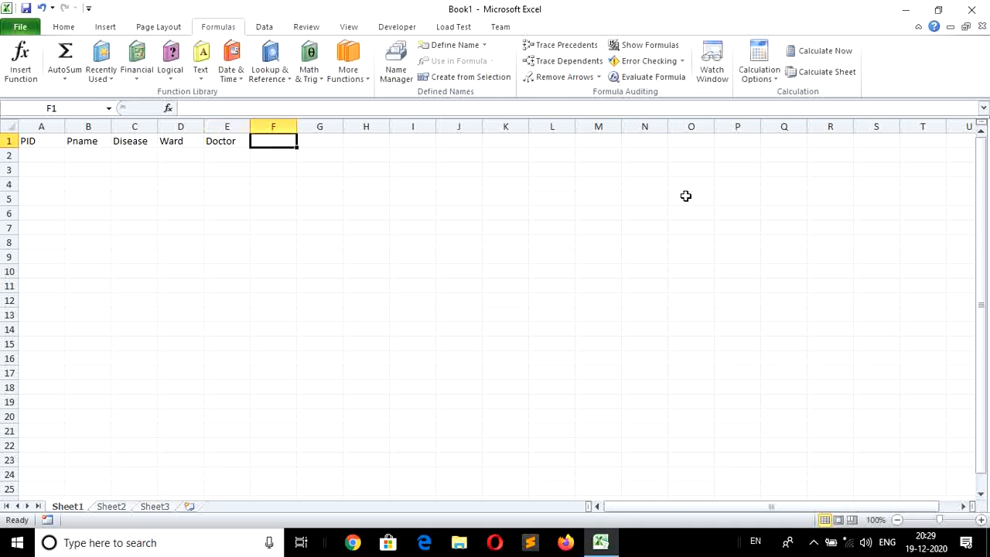
text(Fee)
key(Return)
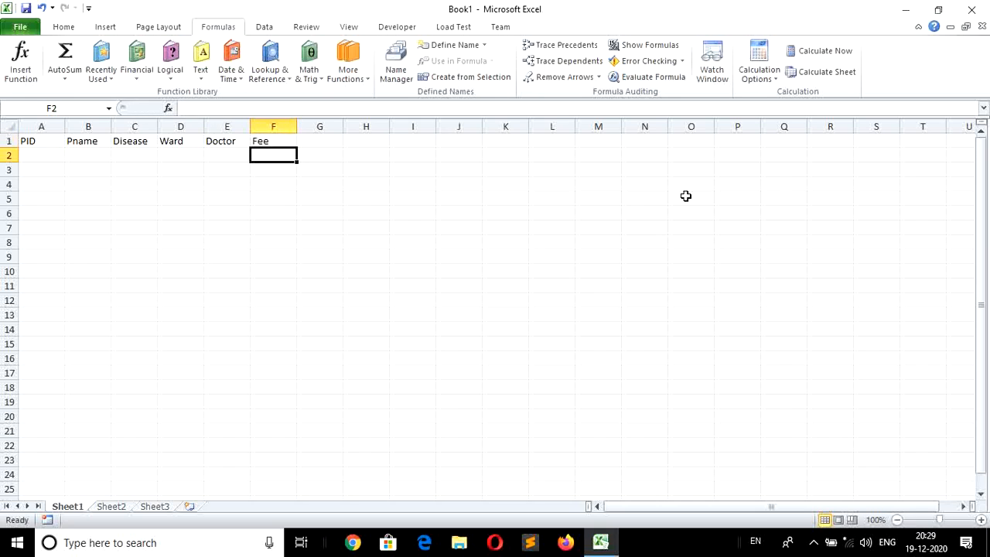
Enter the first two consecutive patient IDs under the PID header in cells A2 and A3
key(Left)
key(Left)
key(Left)
key(Left)
key(Left)
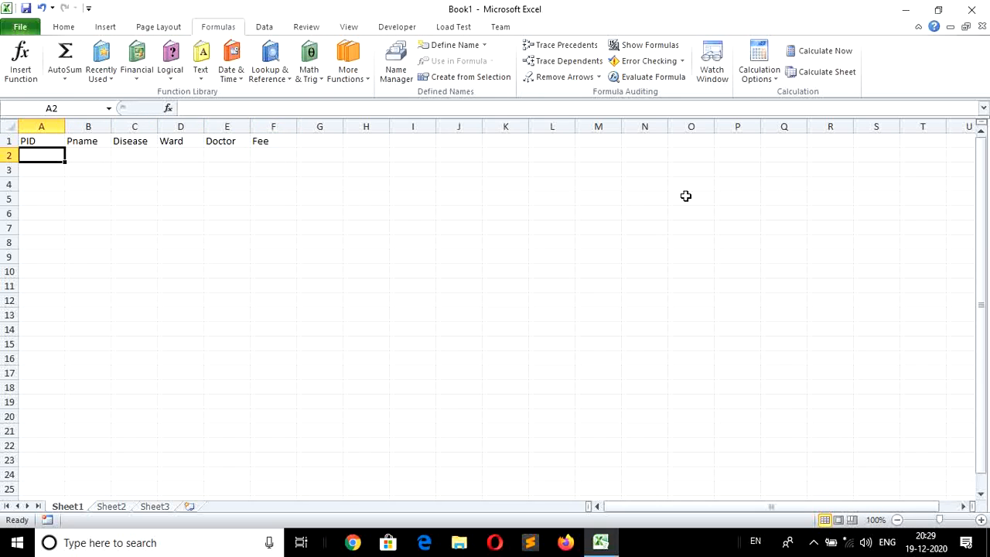
text(P)
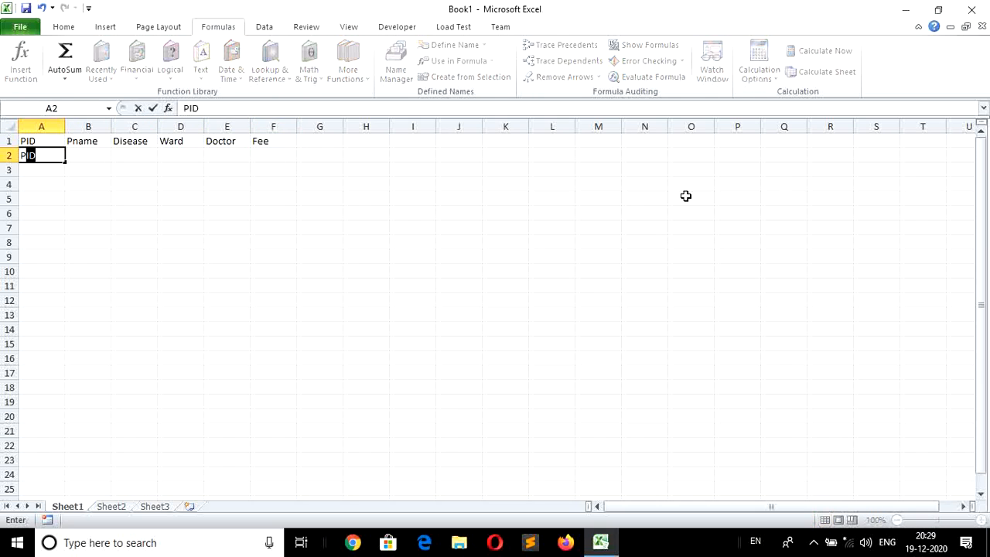
text(101)
key(Return)
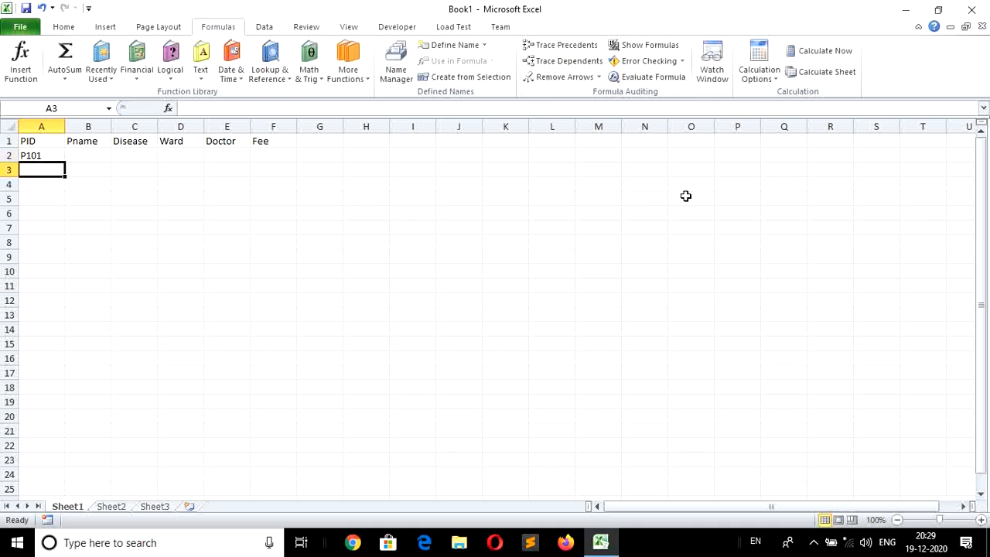
text(P102)
key(Return)
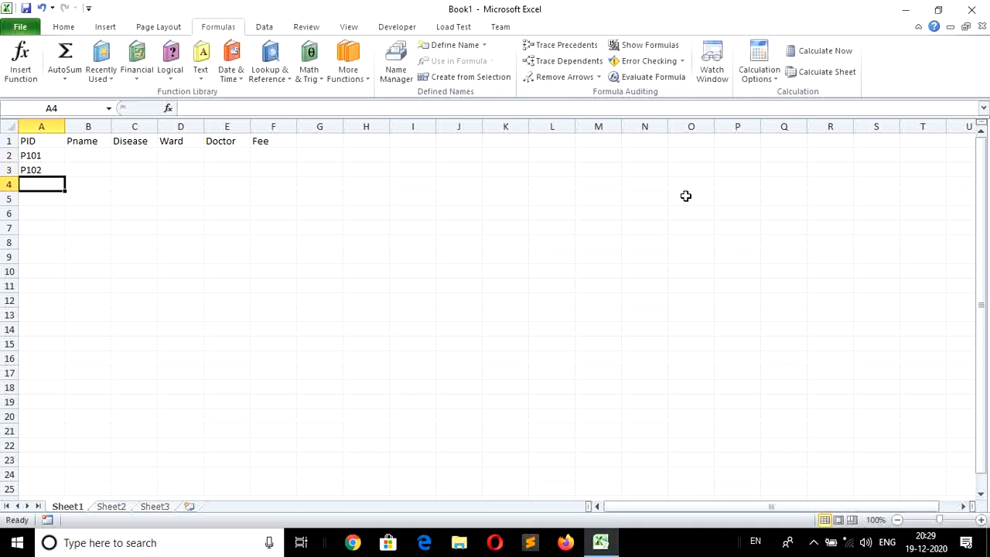
Extend the patient ID series from cells A2 and A3 down to cell A11
key(Up)
key(Up)
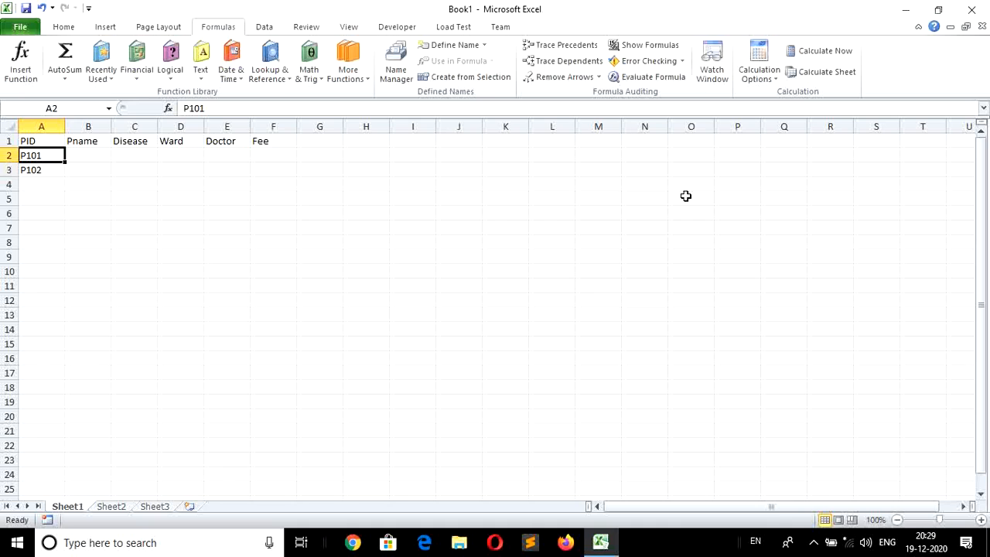
key(shift+Down)
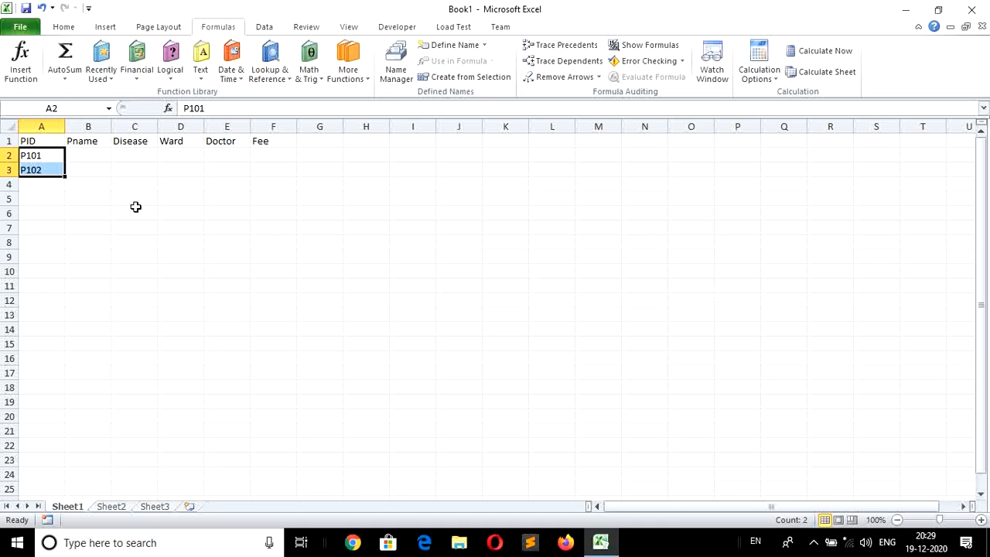
drag(66, 178, 74, 290)
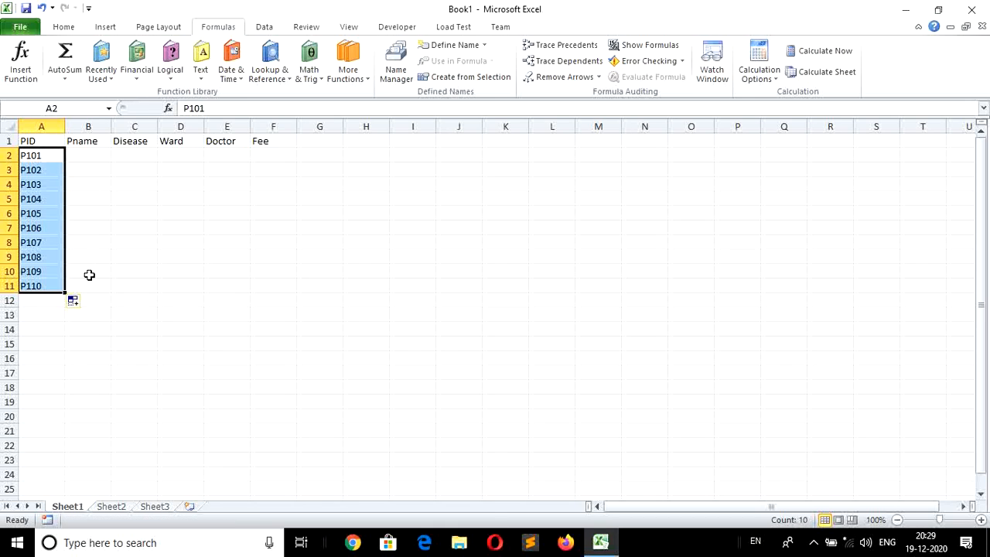
Widen the Pname column to about twice its width and enter the first five patients' names in cells B2 to B6
click(87, 157)
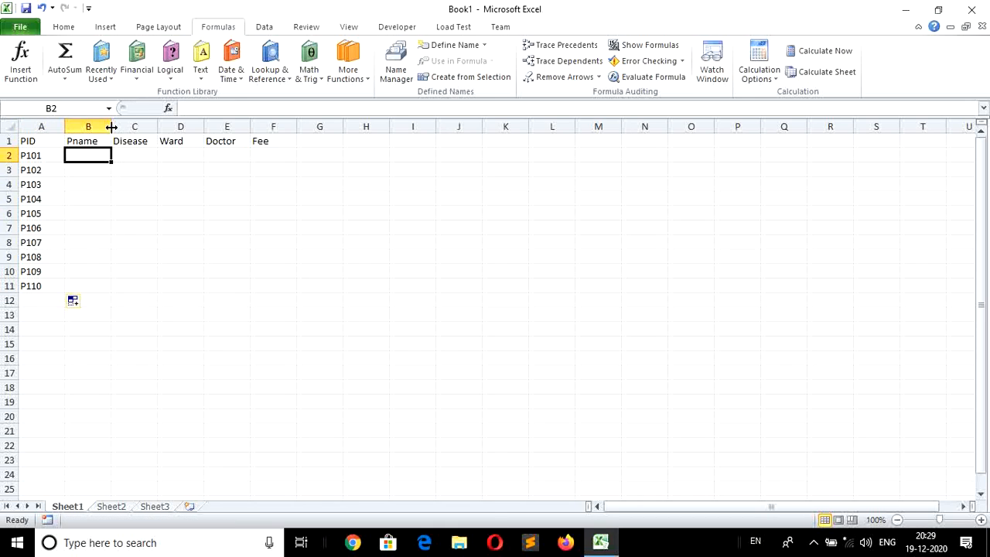
drag(112, 127, 166, 126)
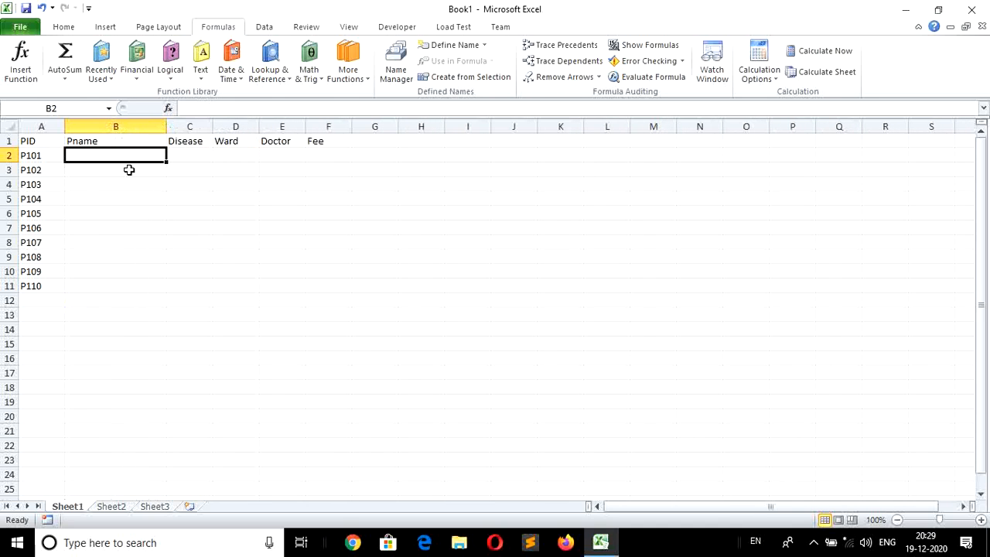
text(Kamal)
key(Return)
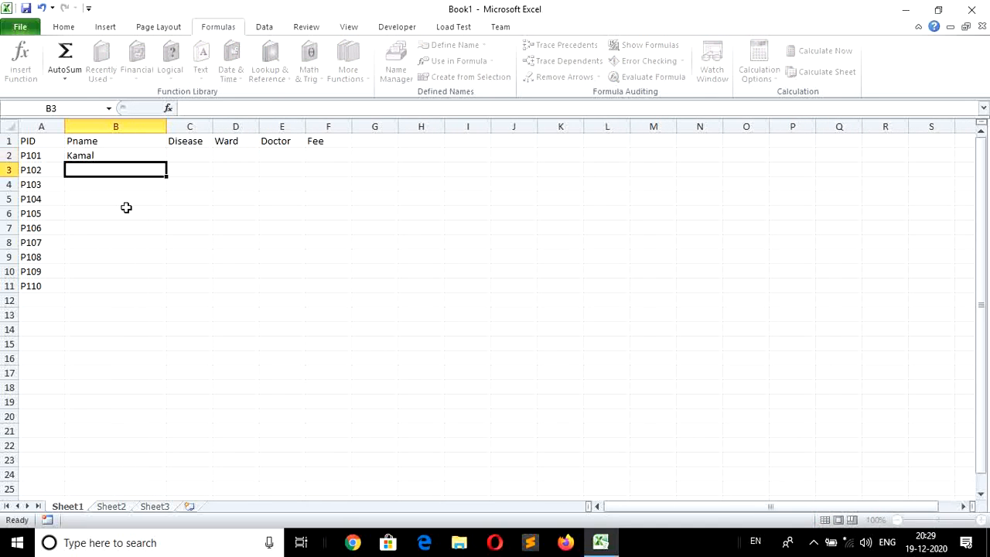
text(Vikas)
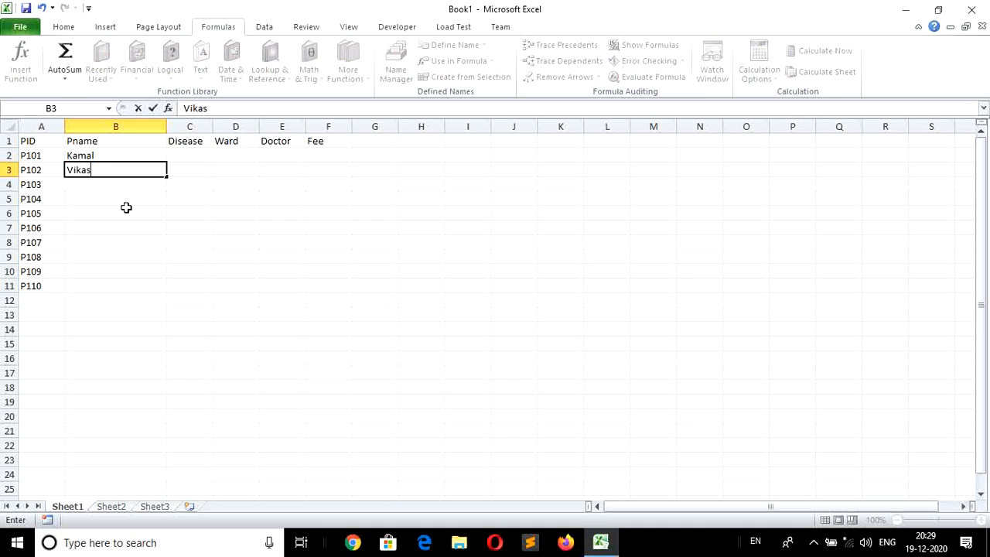
key(Return)
text(Uday)
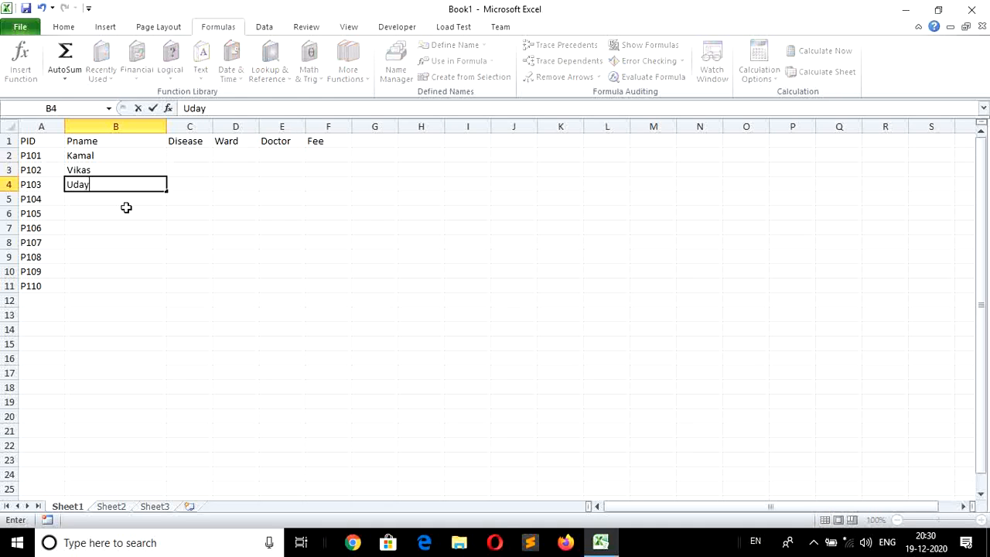
key(Return)
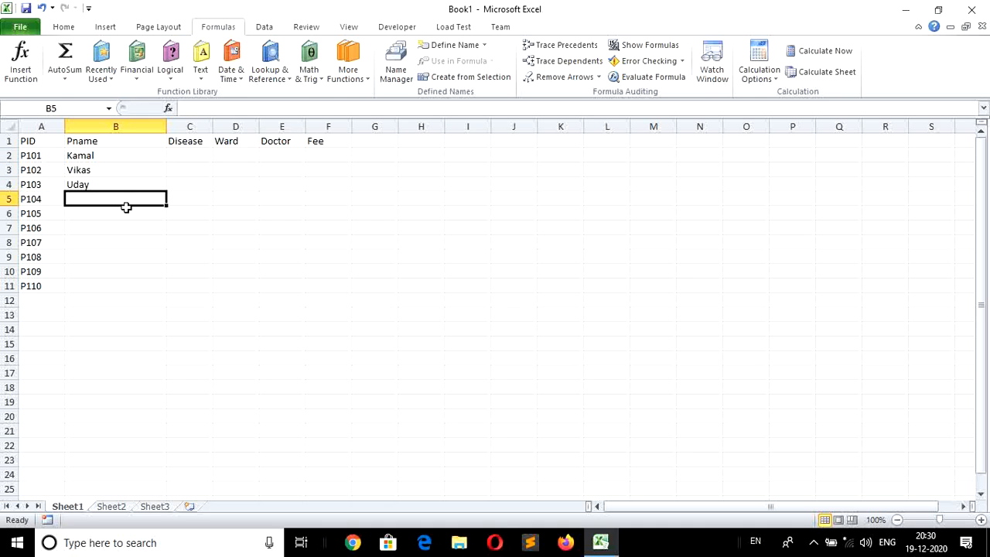
text(Sohan)
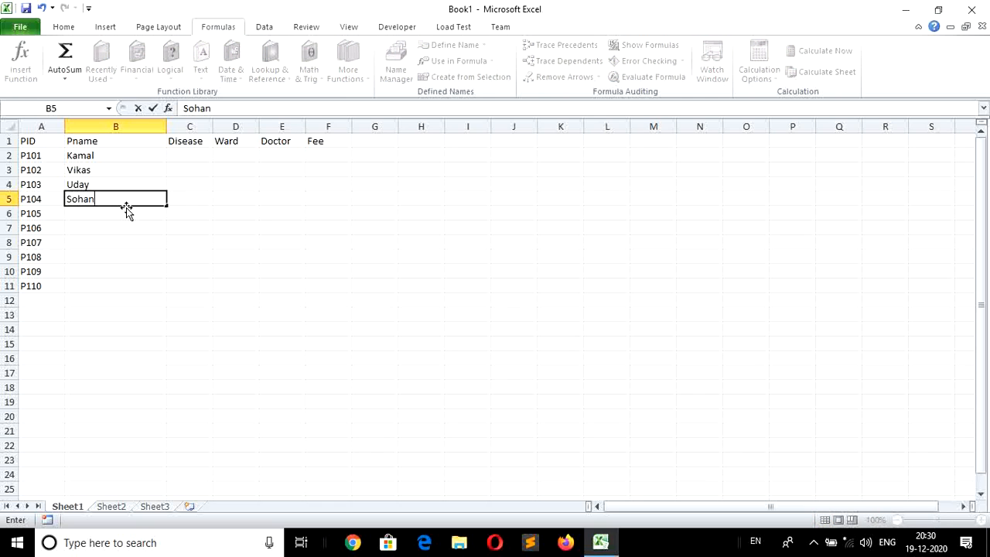
key(Return)
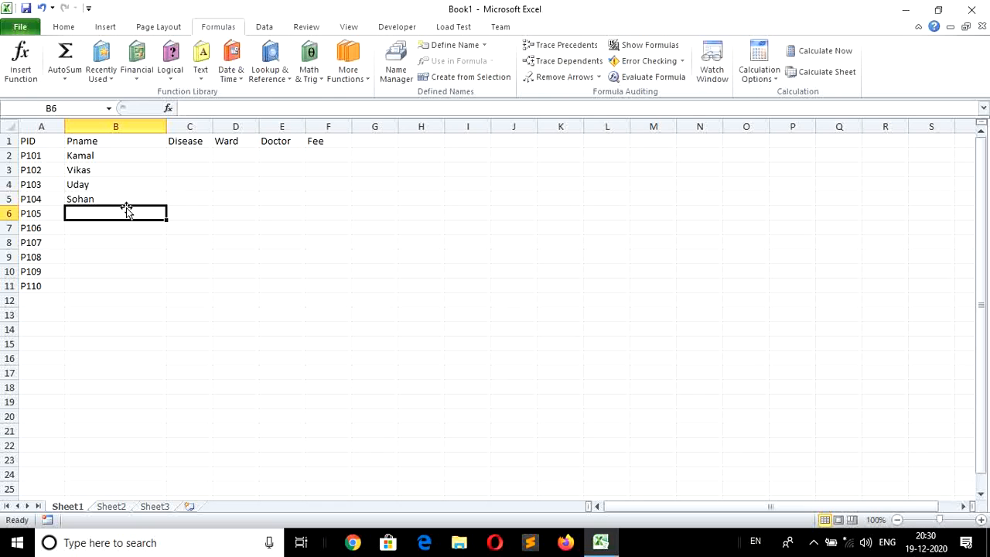
text(Mohit)
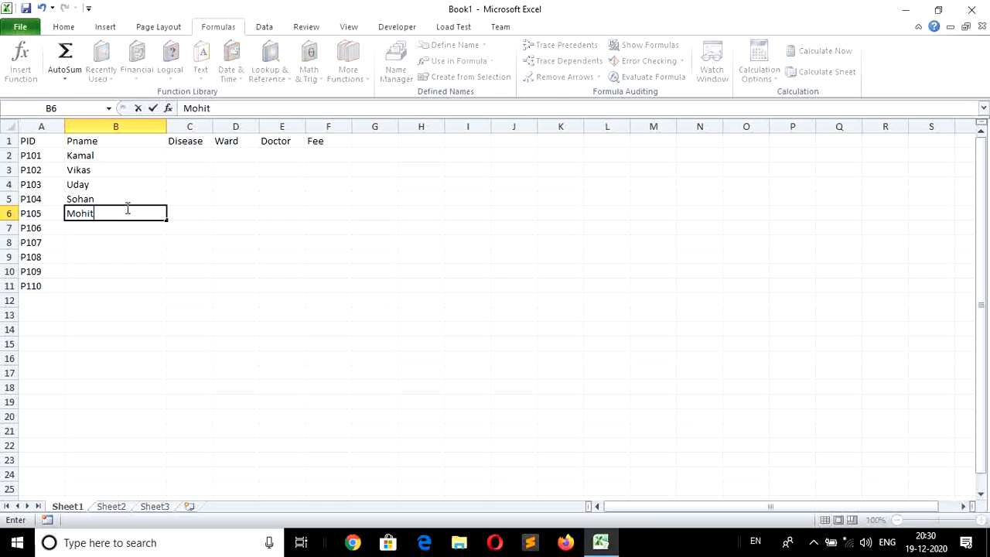
key(Return)
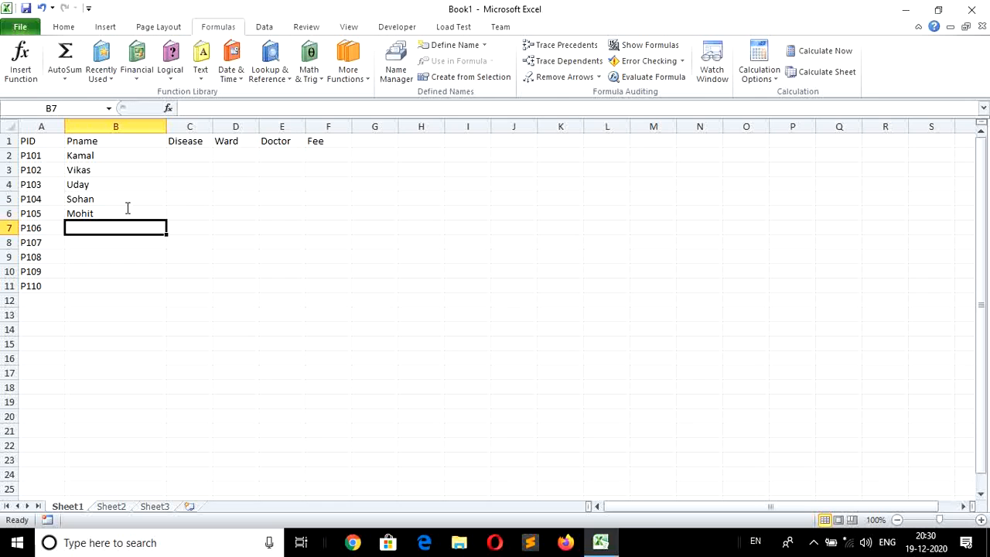
Enter the remaining five patients' names in cells B7 to B11
text(Rohit)
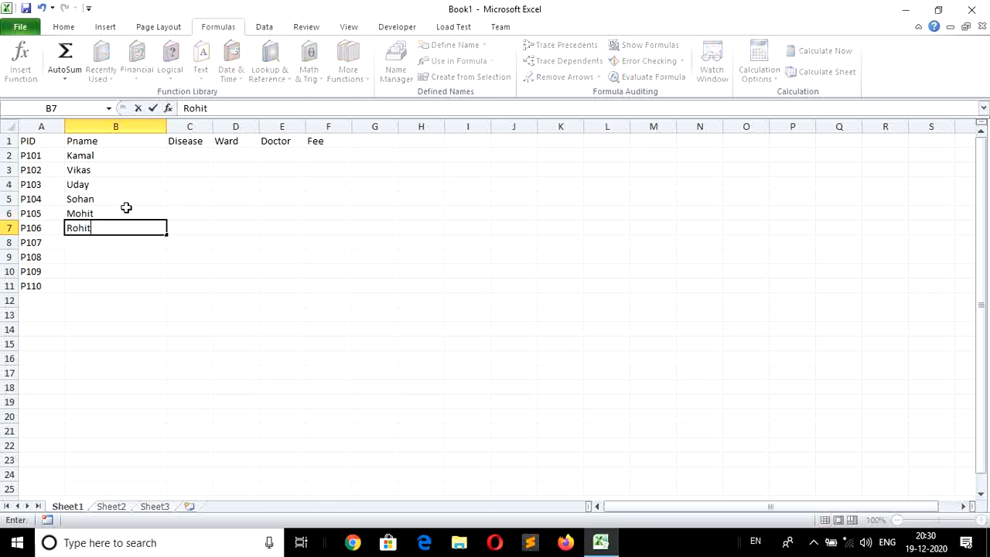
key(Return)
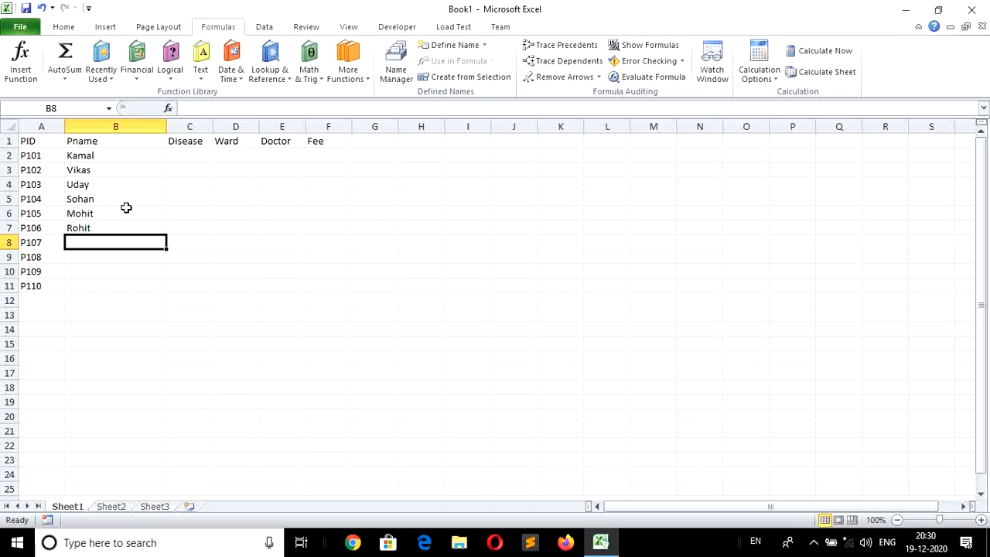
text(Amit)
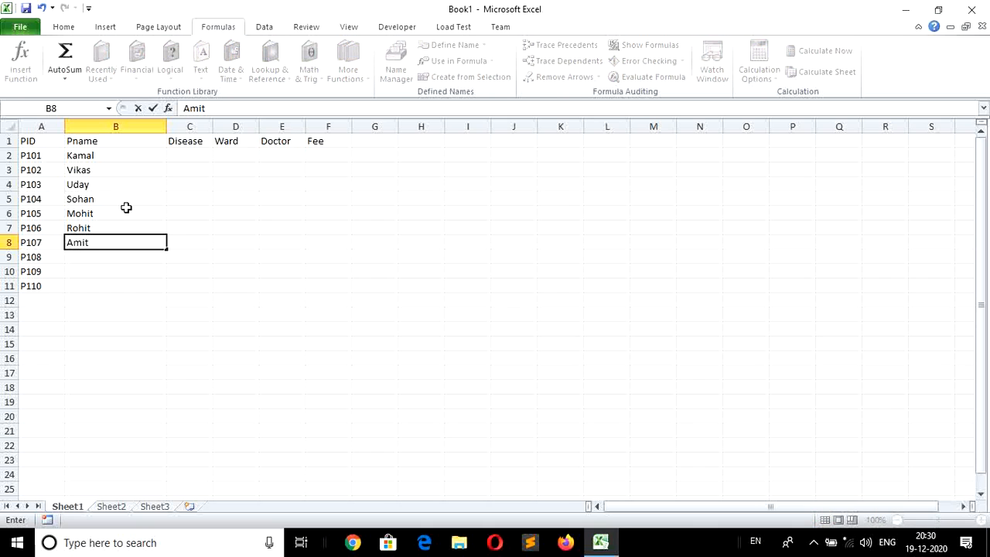
key(Return)
text(Gopal)
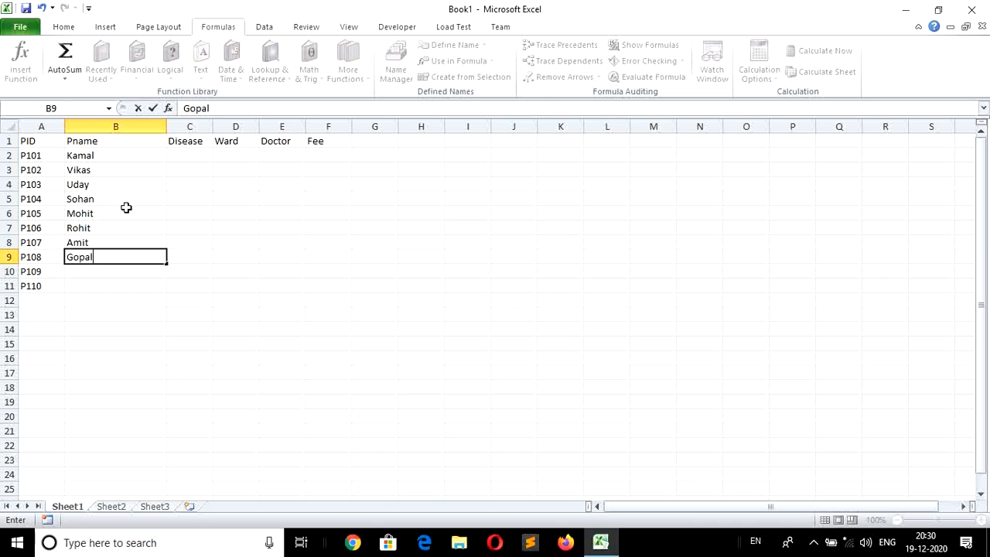
key(Return)
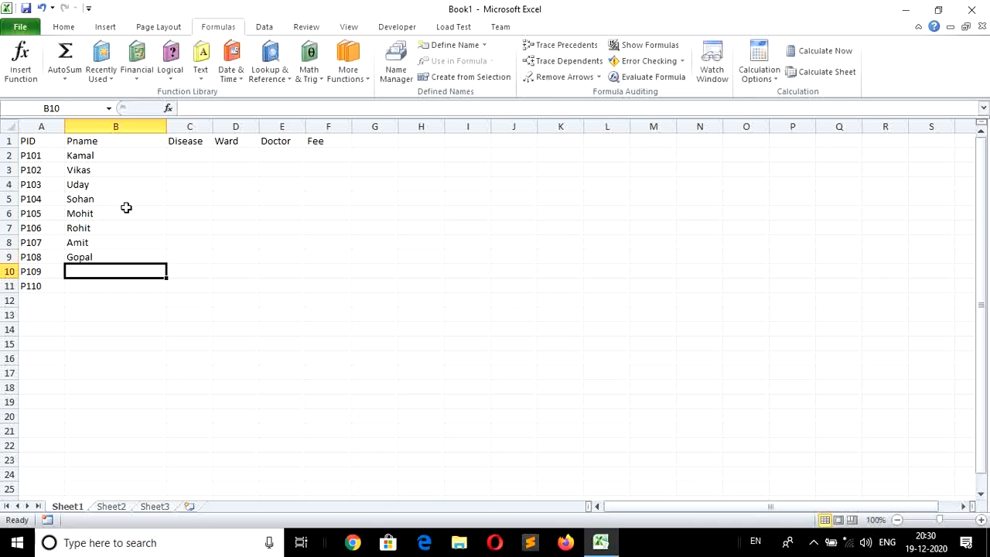
text(Sures)
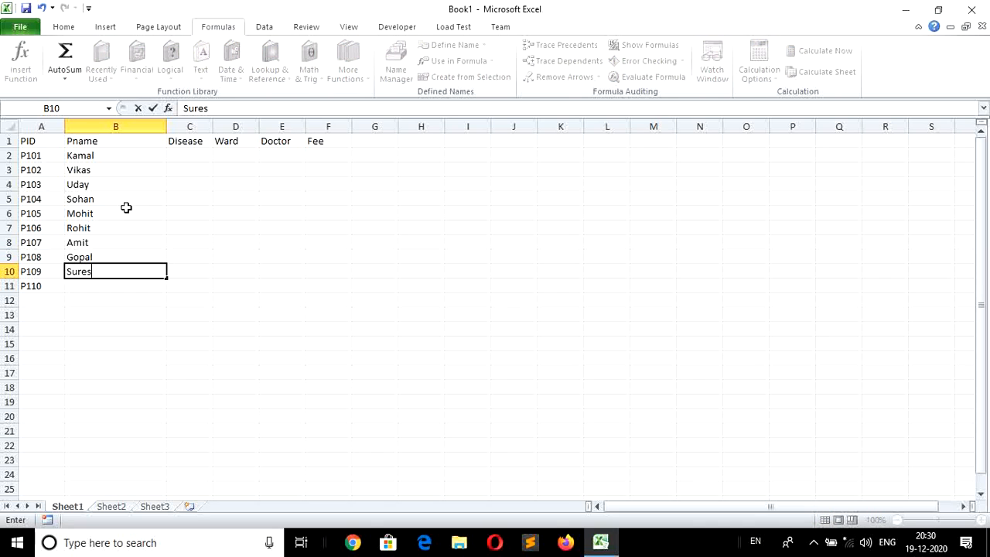
text(h)
key(Return)
text(Ankit)
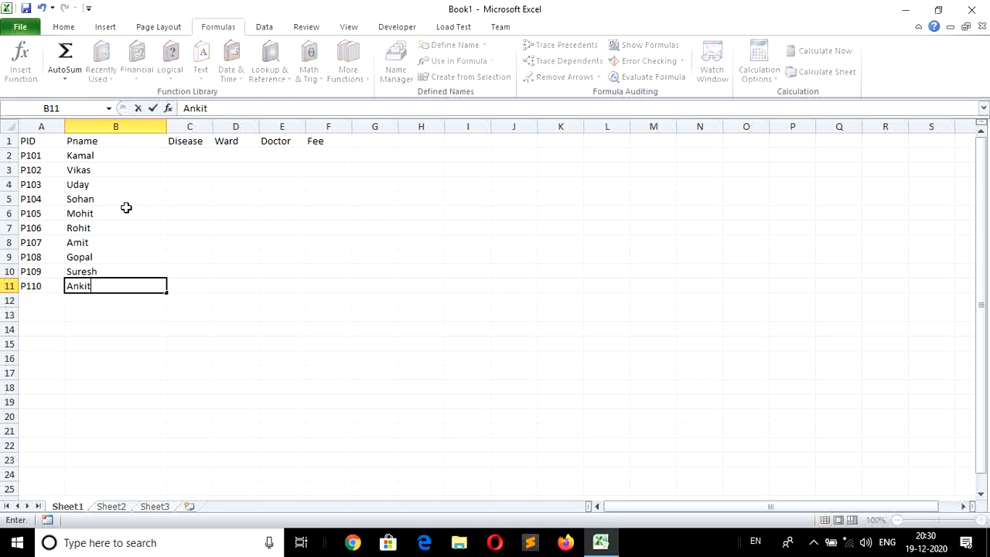
key(Return)
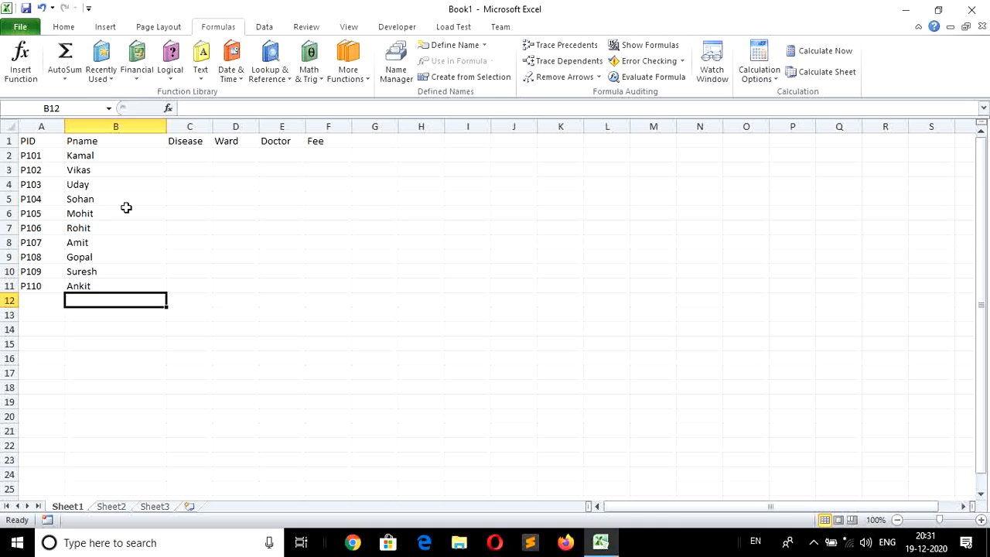
Enter Cold, Fever and Cold as the diseases of the first three patients in cells C2 to C4
key(Right)
key(Up)
key(Up)
key(Up)
key(Up)
key(Up)
key(Up)
key(Up)
key(Up)
key(Up)
key(Up)
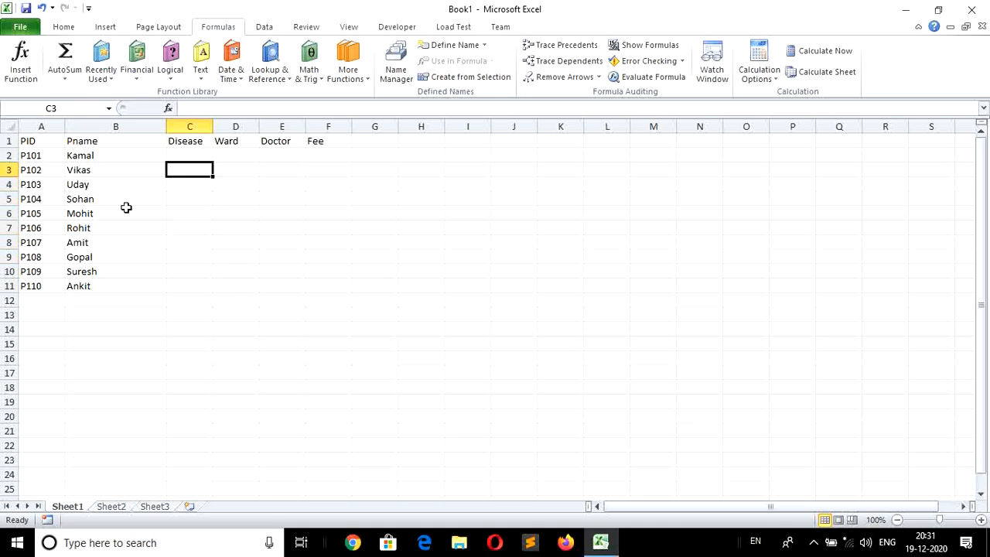
text(Cold)
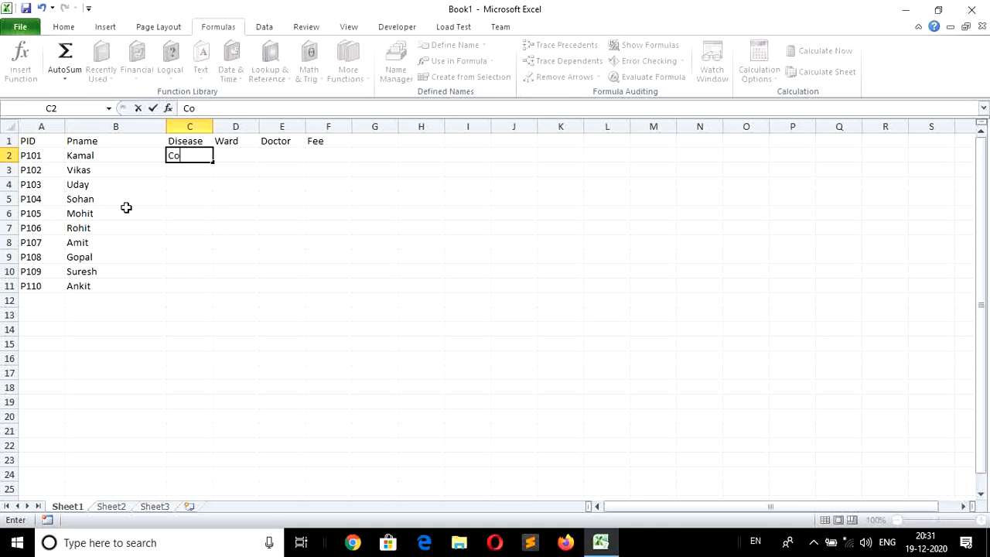
key(Return)
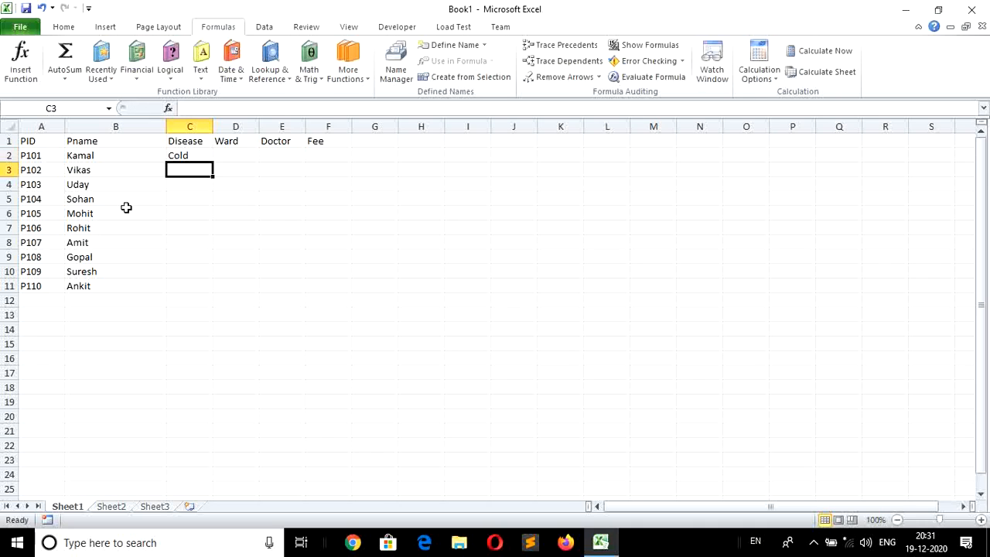
text(Fever)
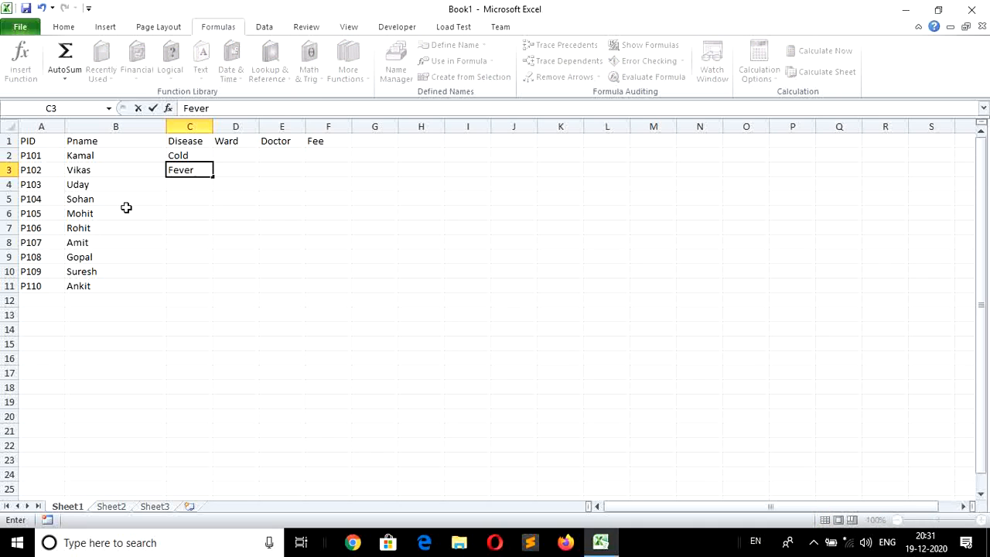
key(Return)
text(Cold)
key(Return)
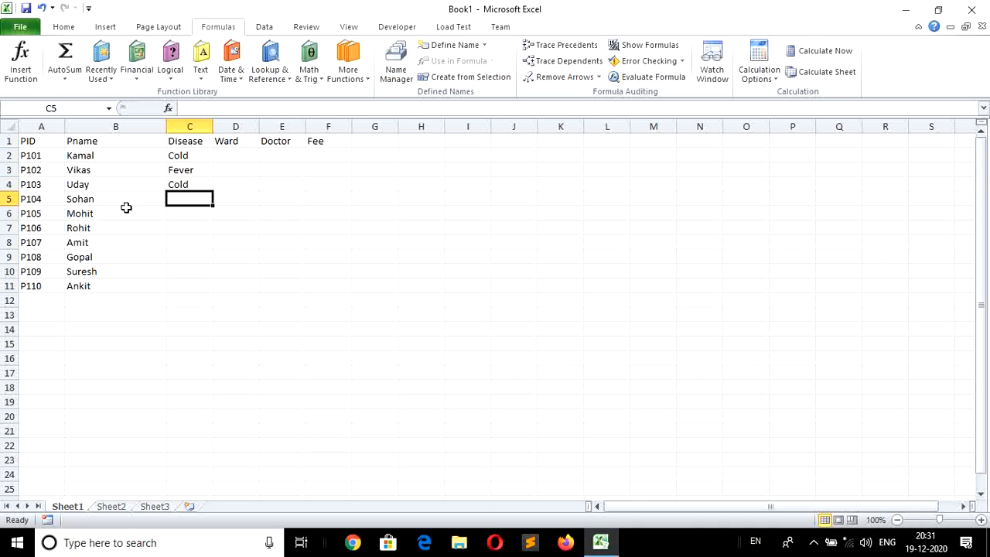
Enter Malaria, Cold and Fever as the next three patients' diseases in cells C5 to C7
text(Mala)
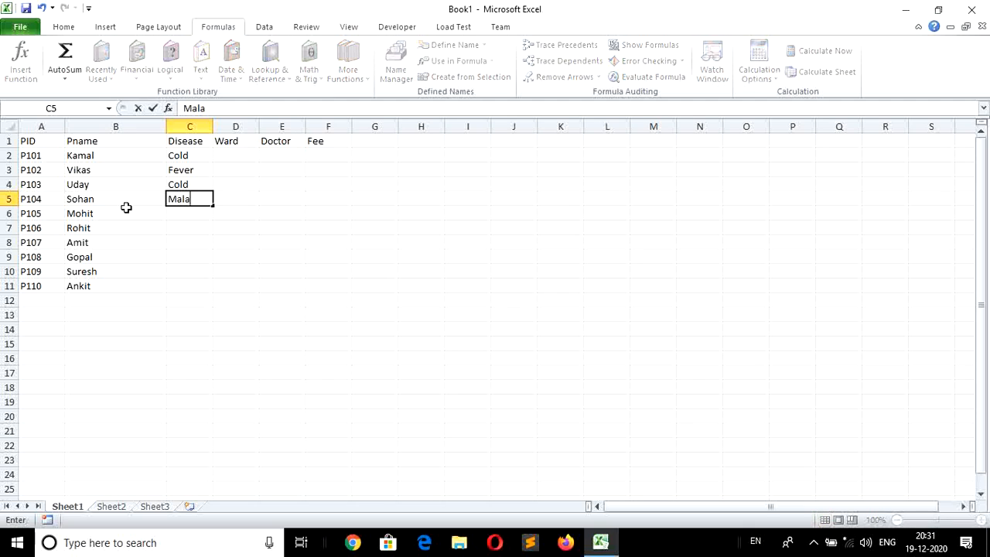
text(ria)
key(Return)
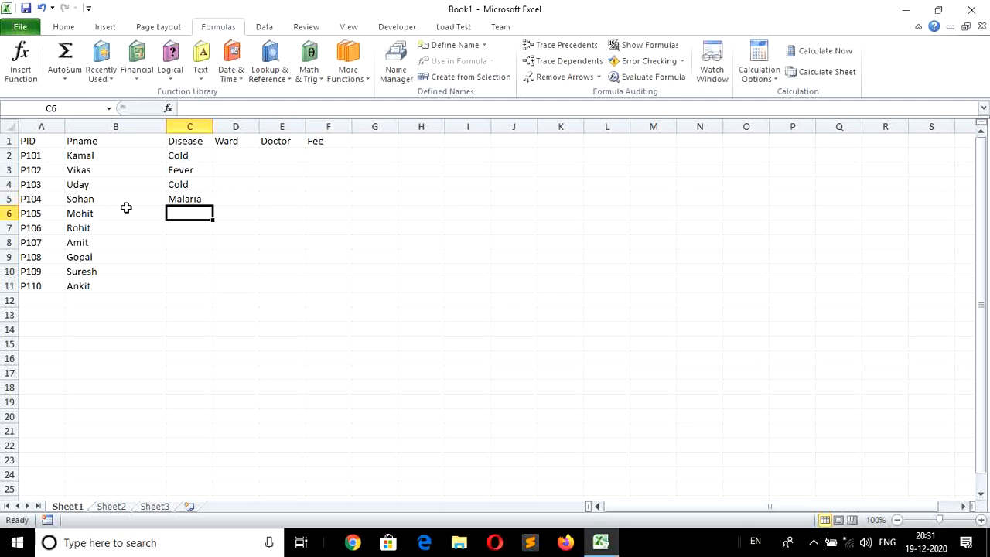
text(Cold)
key(Return)
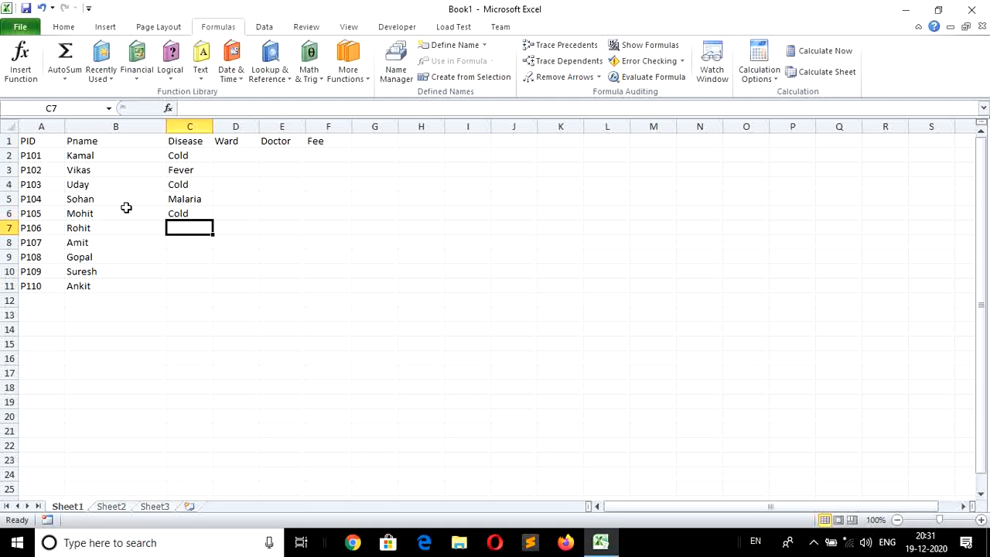
text(Fever)
key(Return)
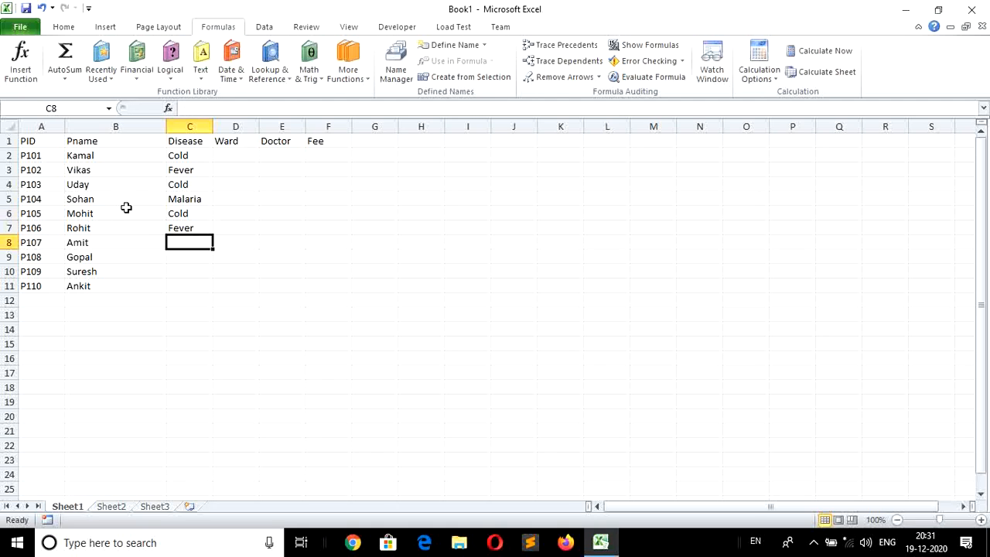
Complete the Disease column with Fever, Malaria, Cold and Cold in cells C8 to C11
text(f)
key(Return)
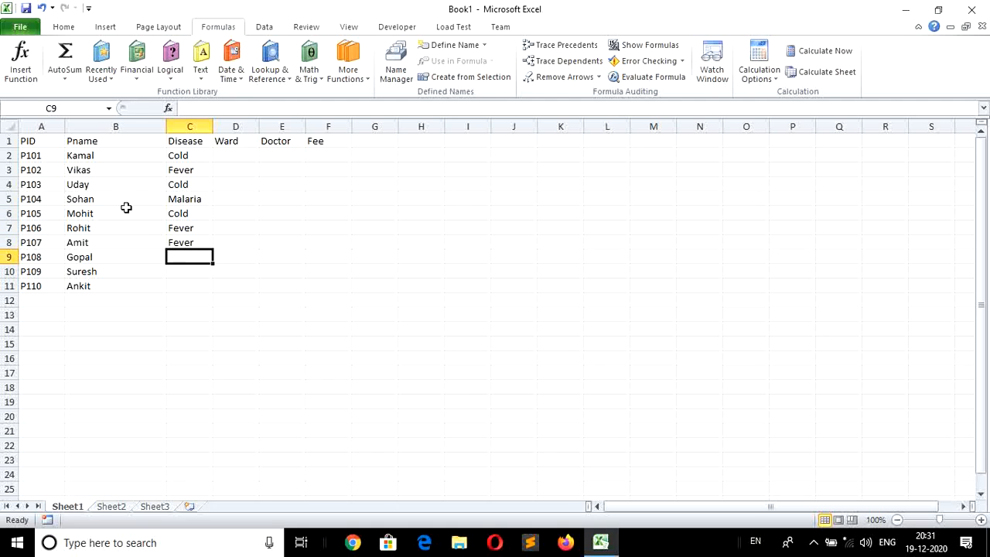
text(m)
key(Return)
text(cold)
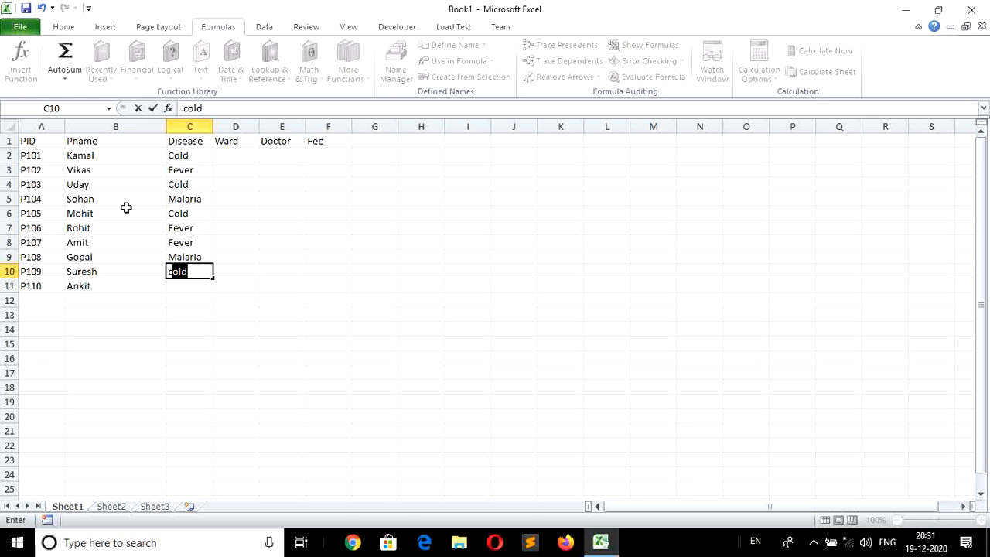
key(Return)
text(cold)
key(Return)
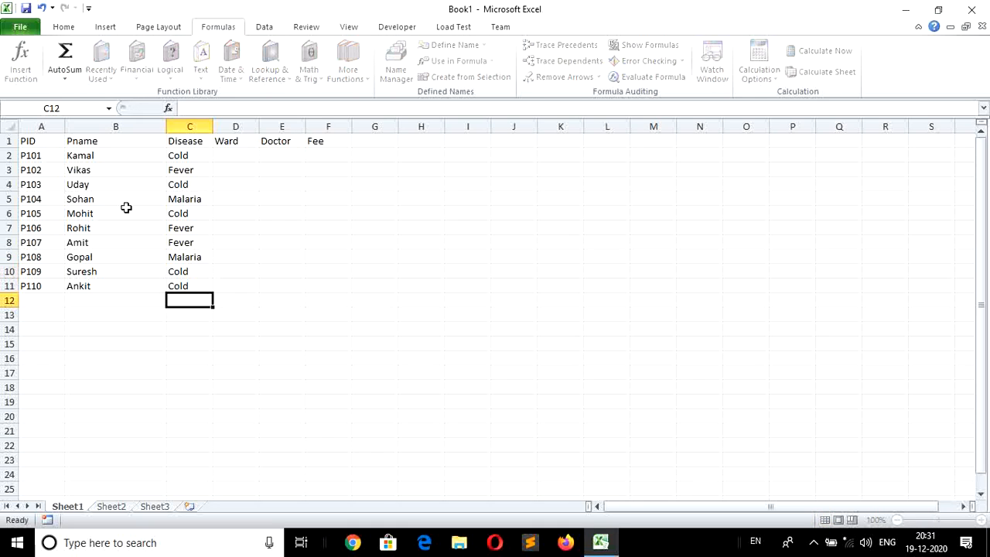
Enter General, Private and General as the wards of the first three patients in cells D2 to D4
key(Right)
key(Up)
key(Up)
key(Up)
key(Up)
key(Up)
key(Up)
key(Up)
key(Up)
key(Up)
key(Up)
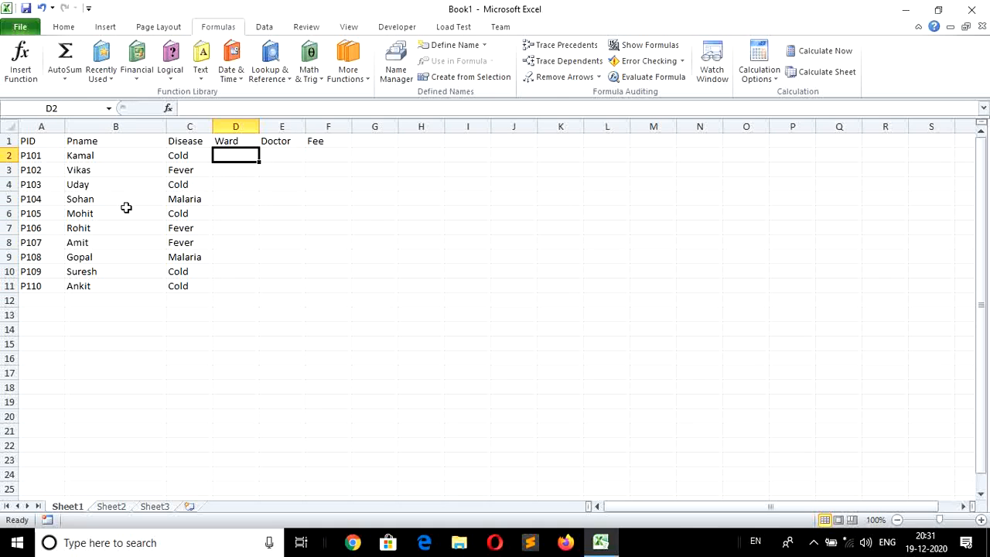
text(Gene)
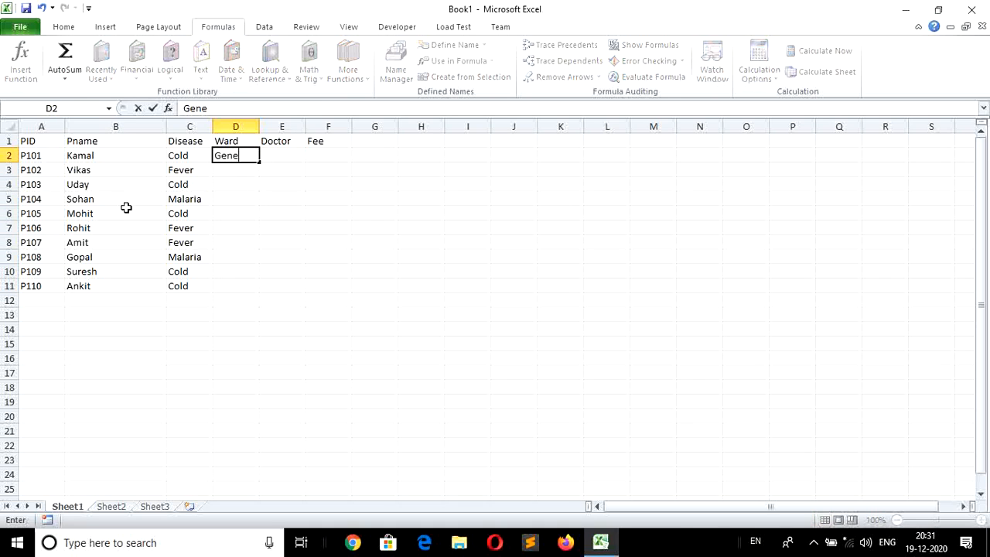
text(ral)
key(Return)
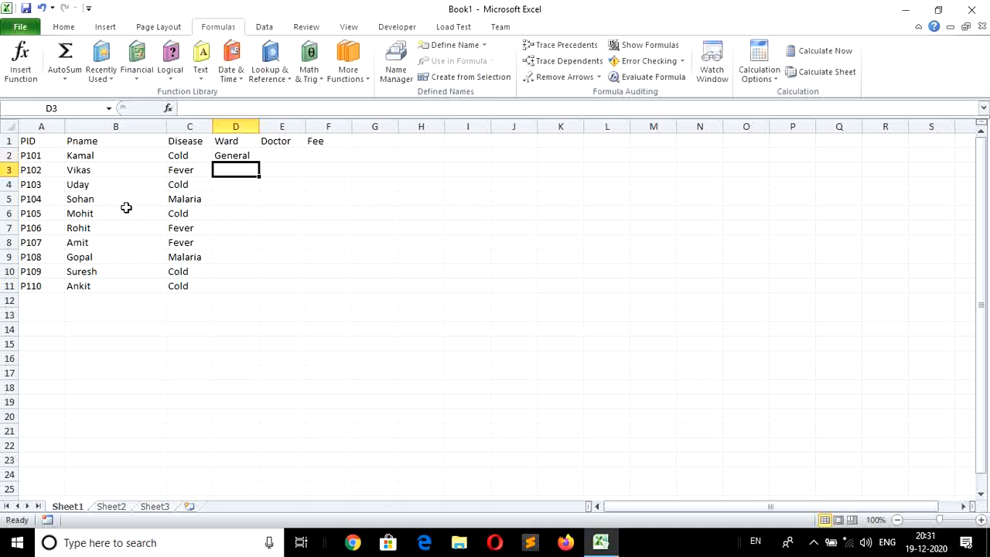
text(Private)
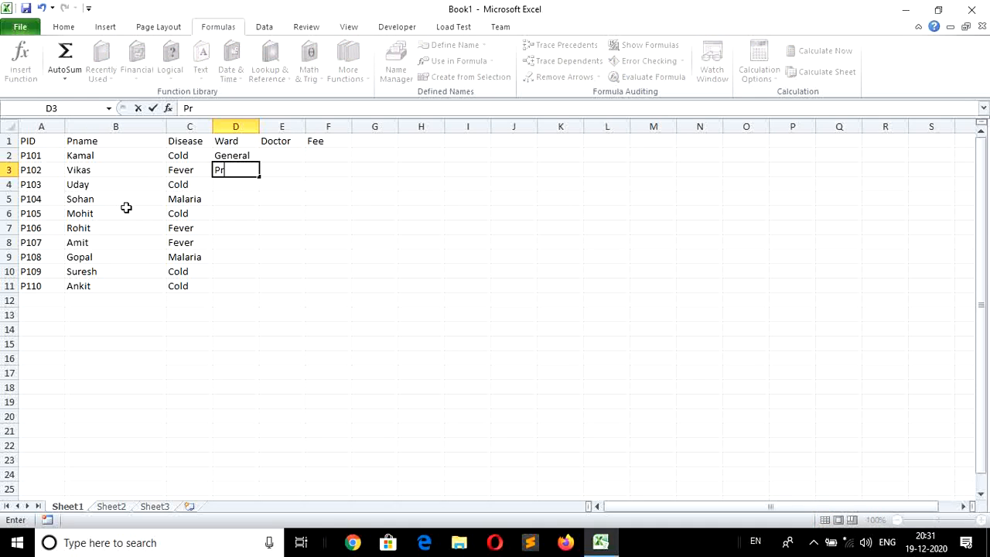
click(226, 185)
text(general)
key(Return)
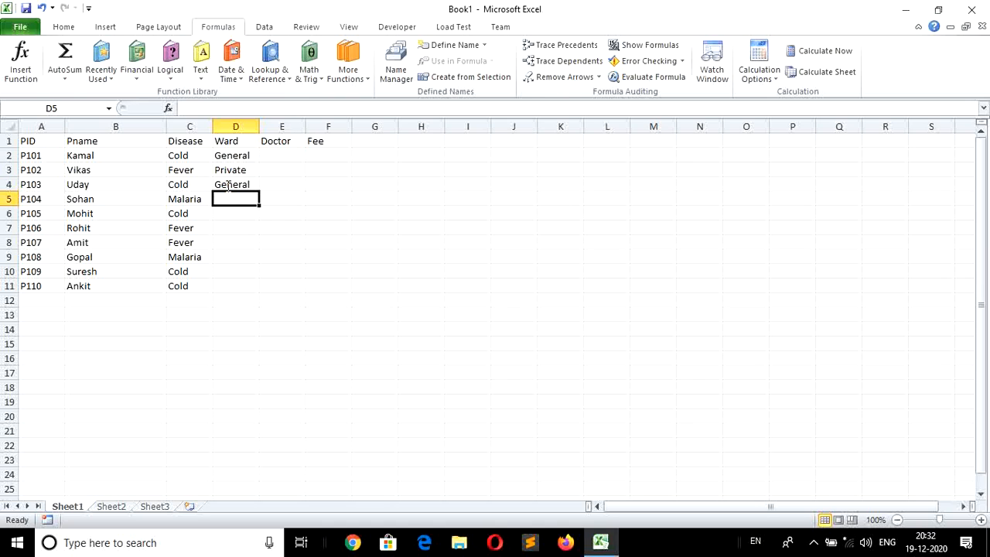
Enter General, Private, General and Private as the next four patients' wards in cells D5 to D8
text(General)
key(Return)
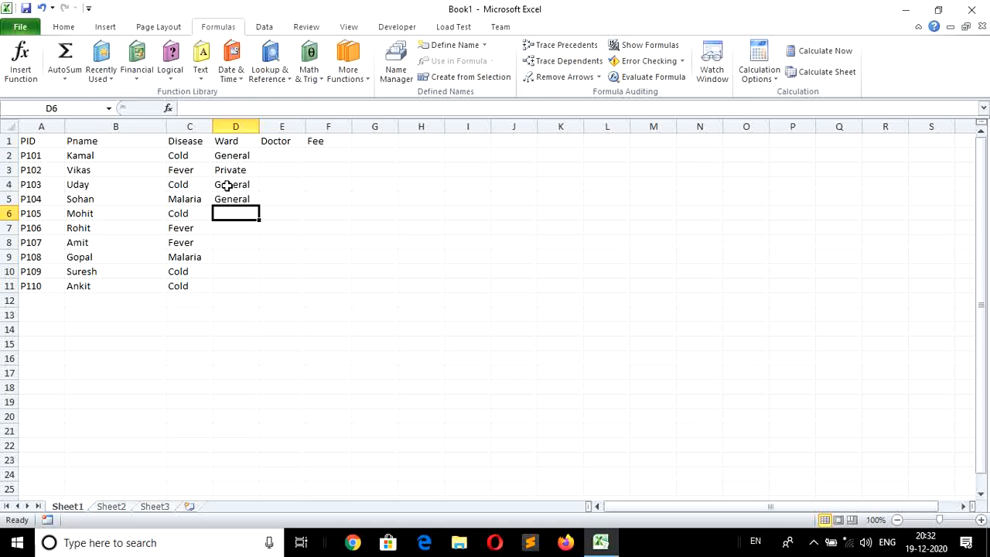
text(private)
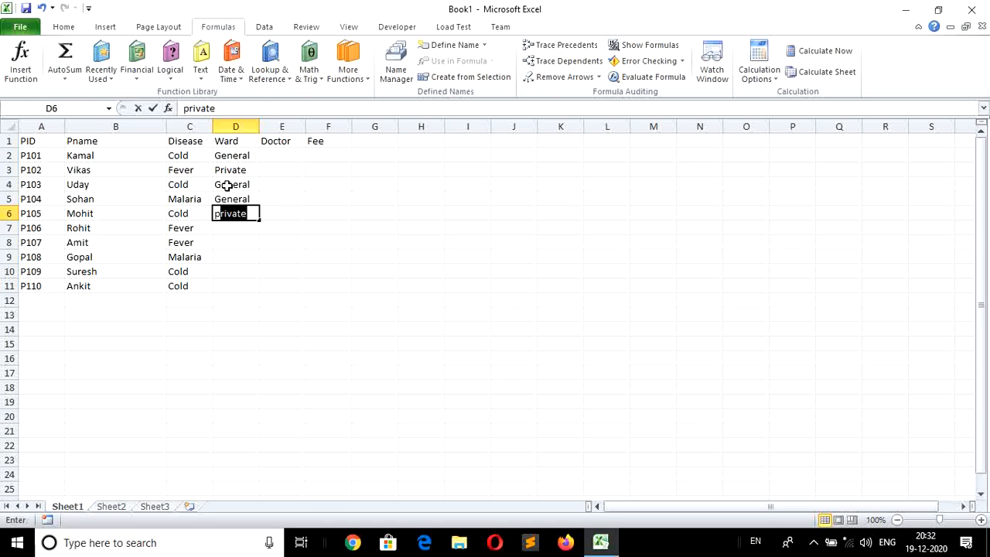
key(Return)
text(general)
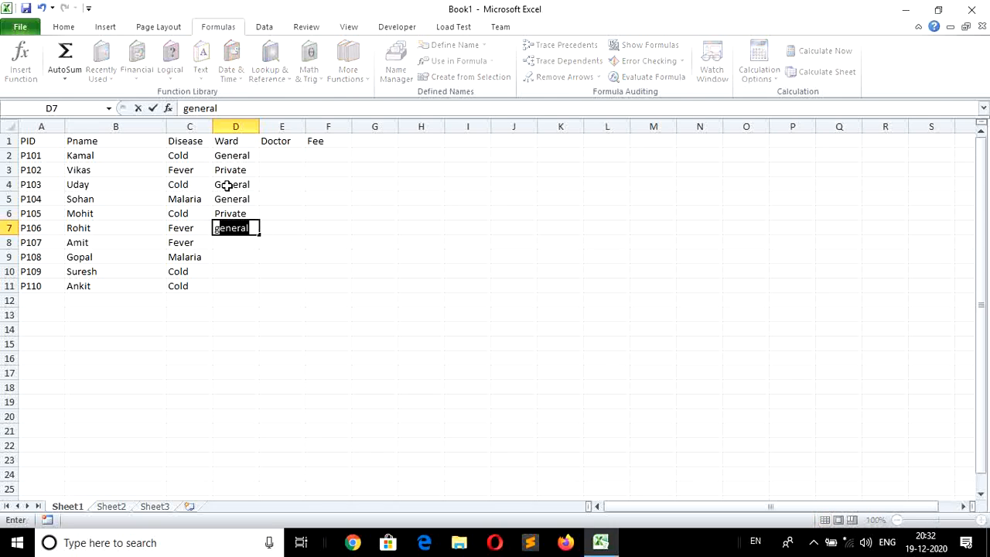
key(Return)
text(private)
key(Return)
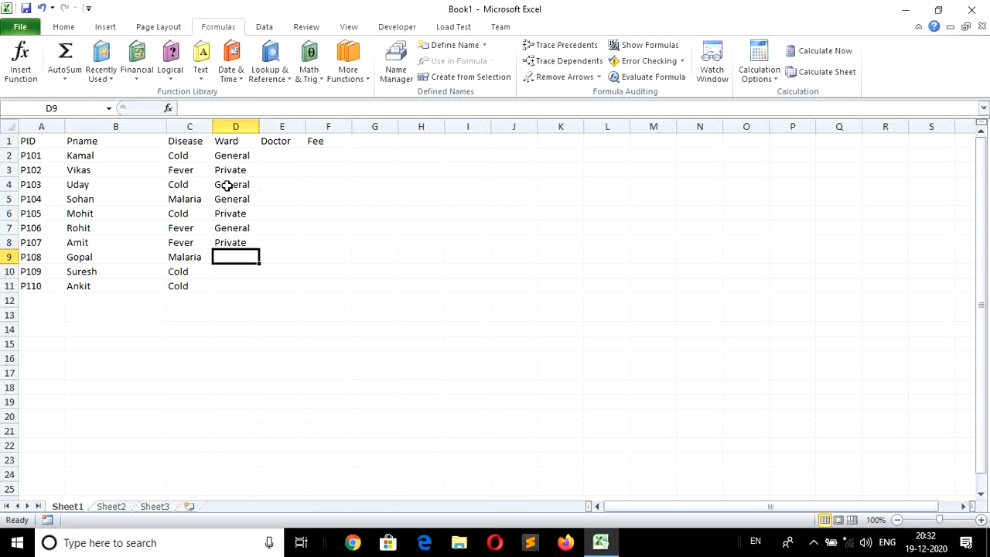
Complete the Ward column with General, General and Private in cells D9 to D11
text(general)
key(Return)
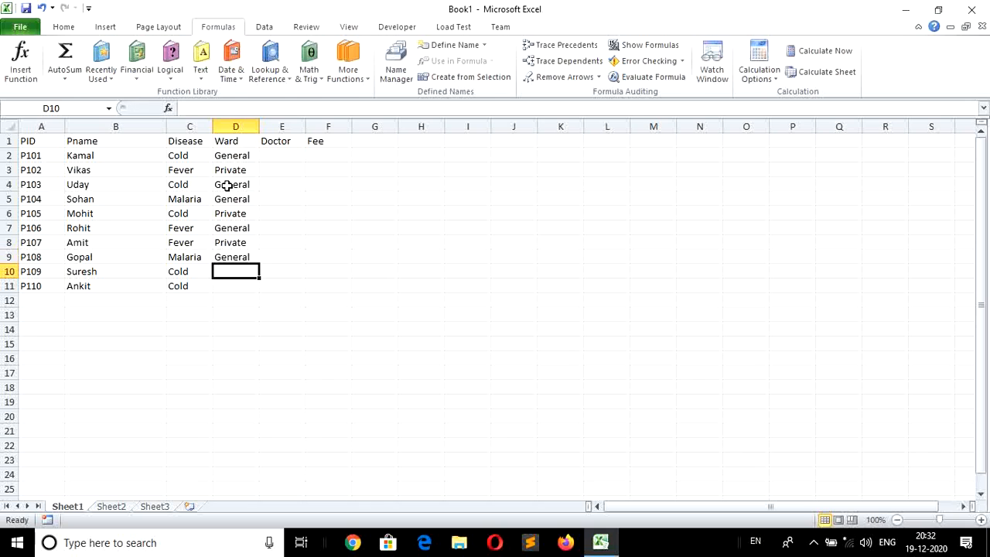
text(g)
key(Return)
text(private)
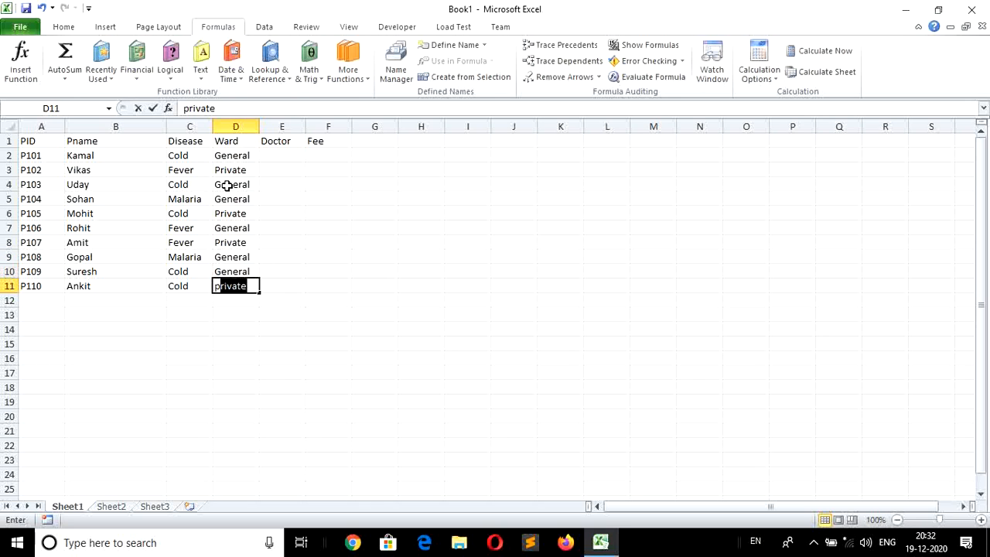
key(Return)
Enter three different doctors' names for the first three patients in cells E2 to E4
key(Right)
key(Up)
key(Up)
key(Up)
key(Up)
key(Up)
key(Up)
key(Up)
key(Up)
key(Up)
key(Up)
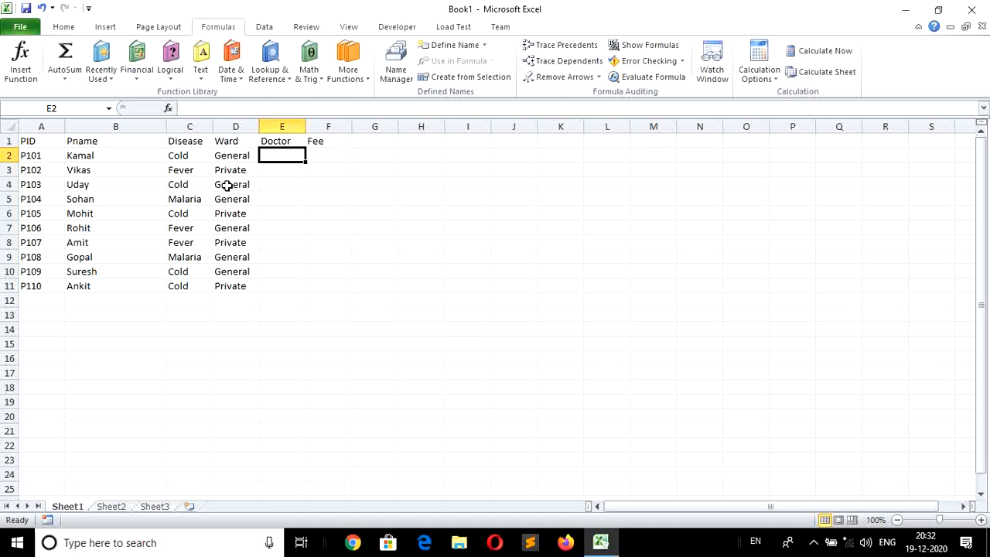
text(Gul)
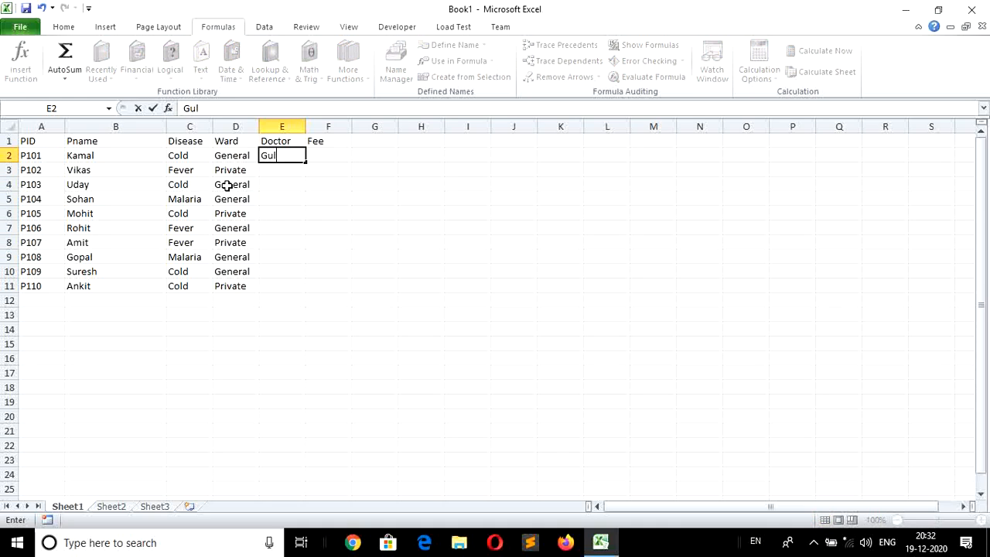
text(ati)
key(Return)
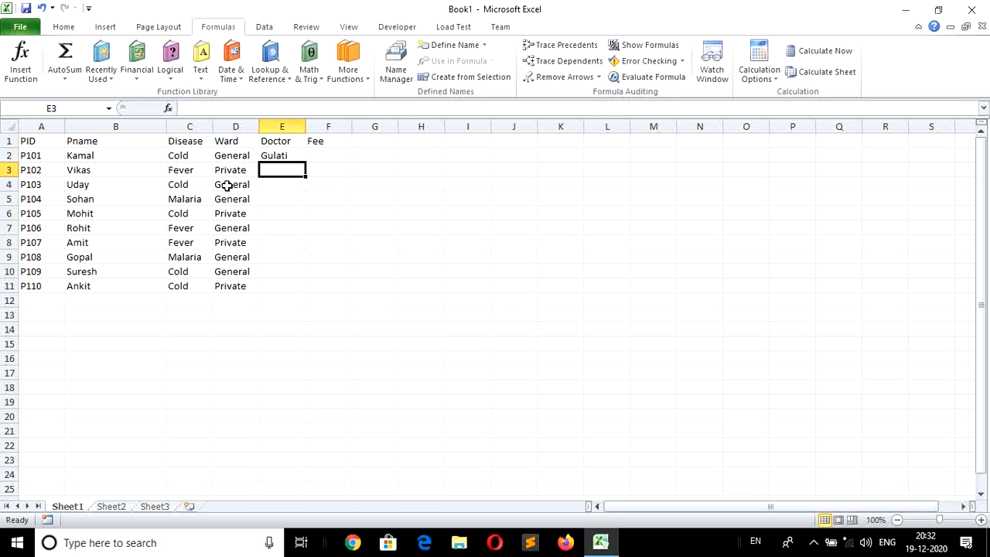
text(Abhay)
key(Return)
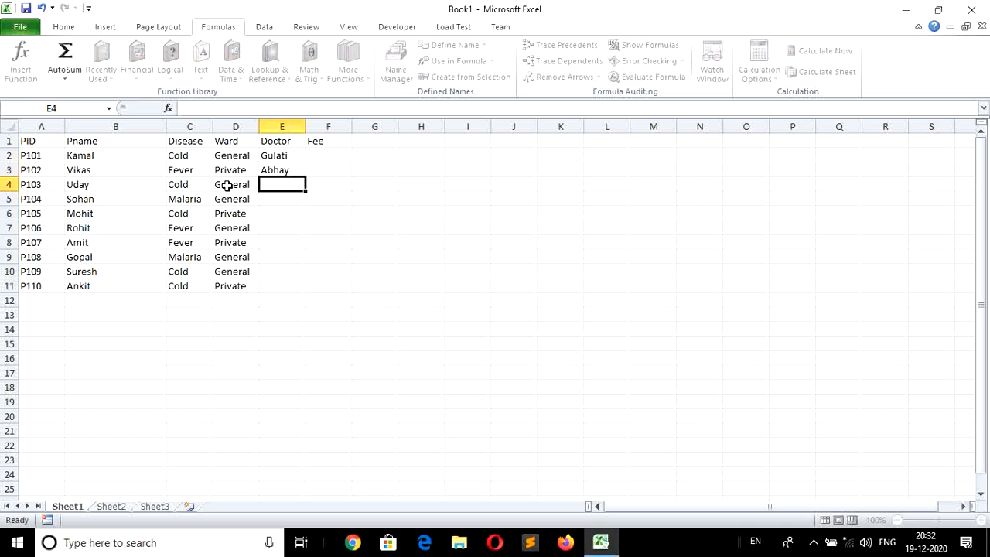
text(Geeta)
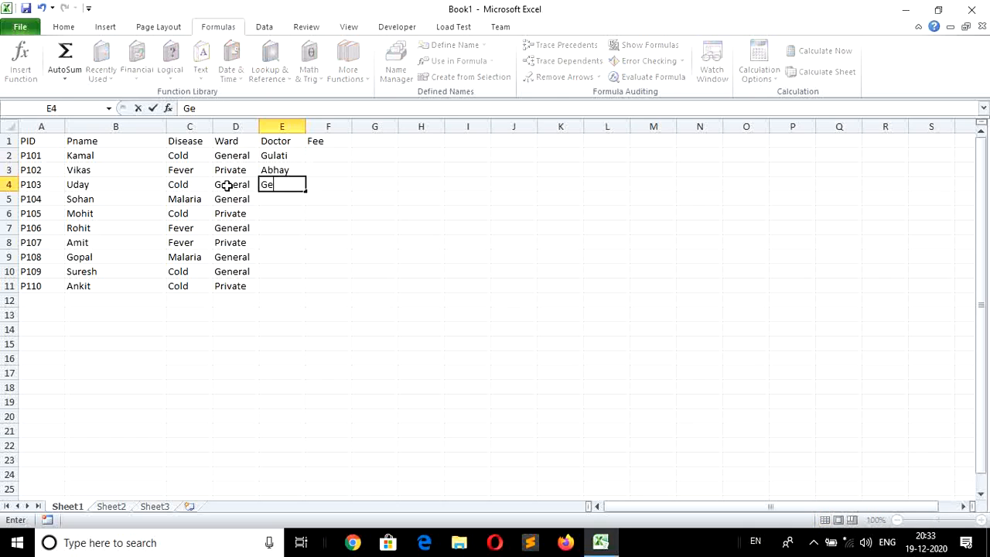
key(Return)
key(Up)
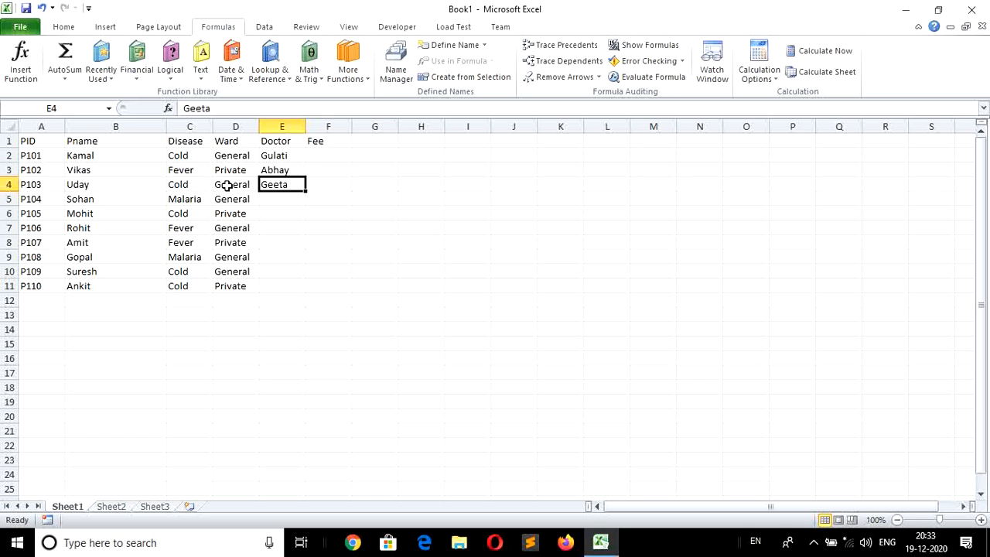
key(Down)
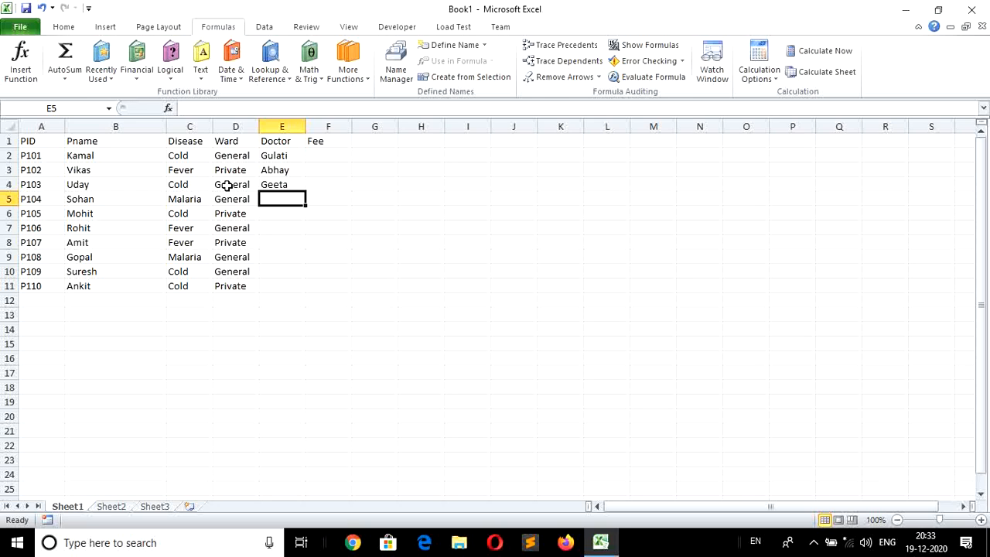
Repeat the doctors' names from E2, E3 and E4, in that order, for the next three patients in cells E5 to E7
text(gu)
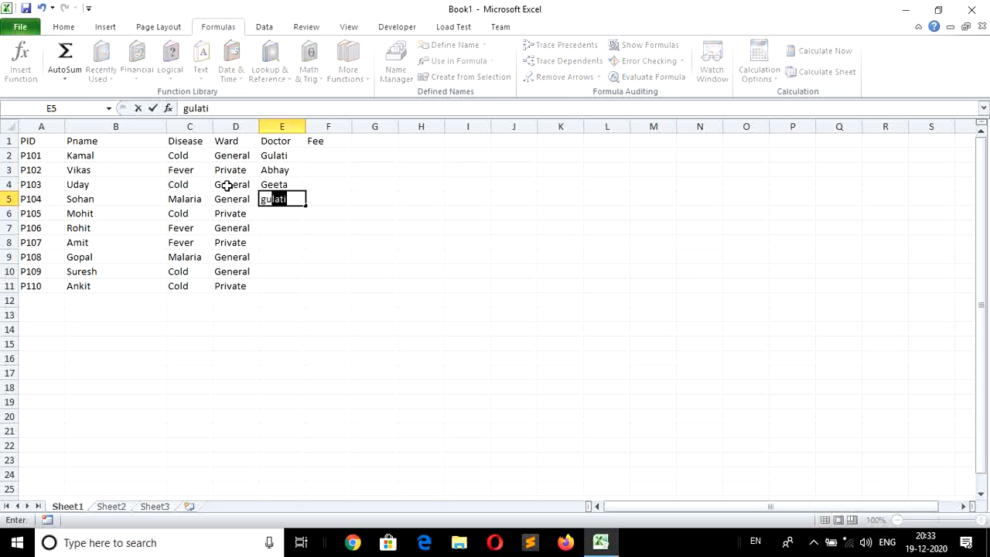
key(Return)
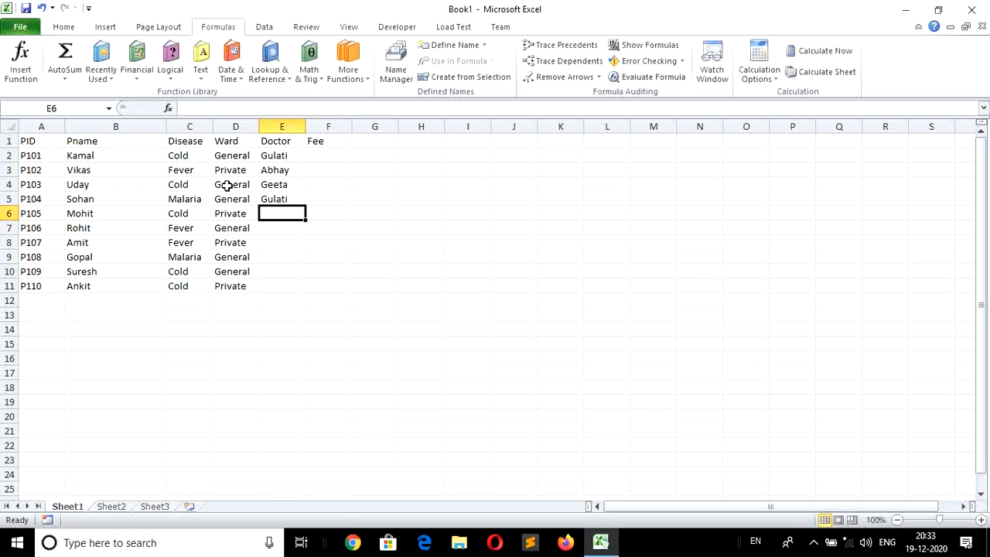
text(a)
key(Return)
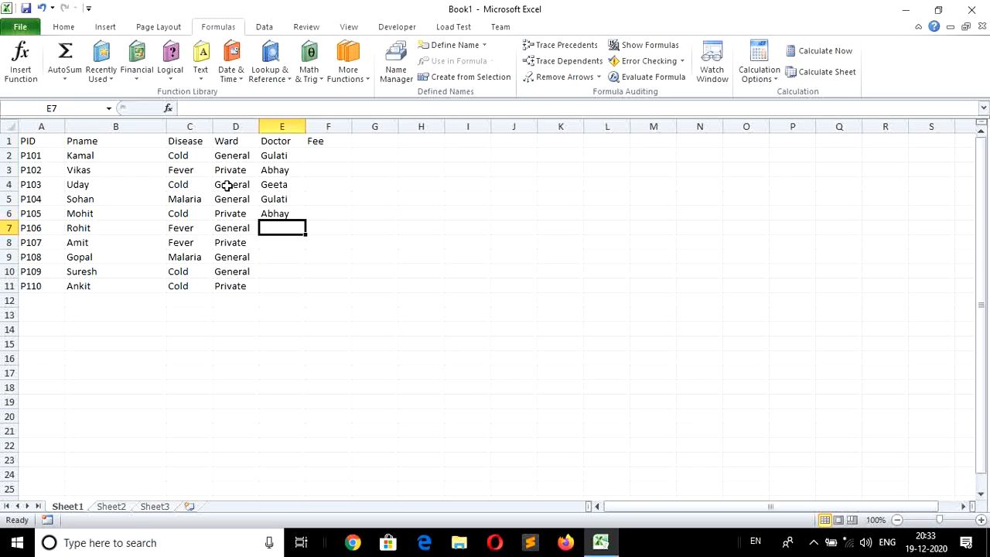
text(gee)
key(Return)
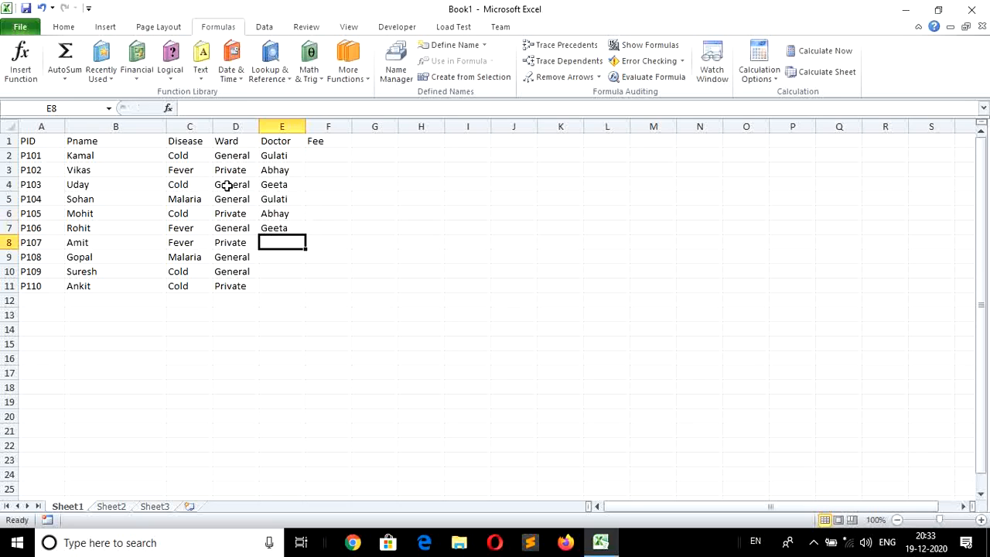
Complete the Doctor column in cells E8 to E11 with the doctors' names from E3, E2, E2 and E3 respectively
text(abhay)
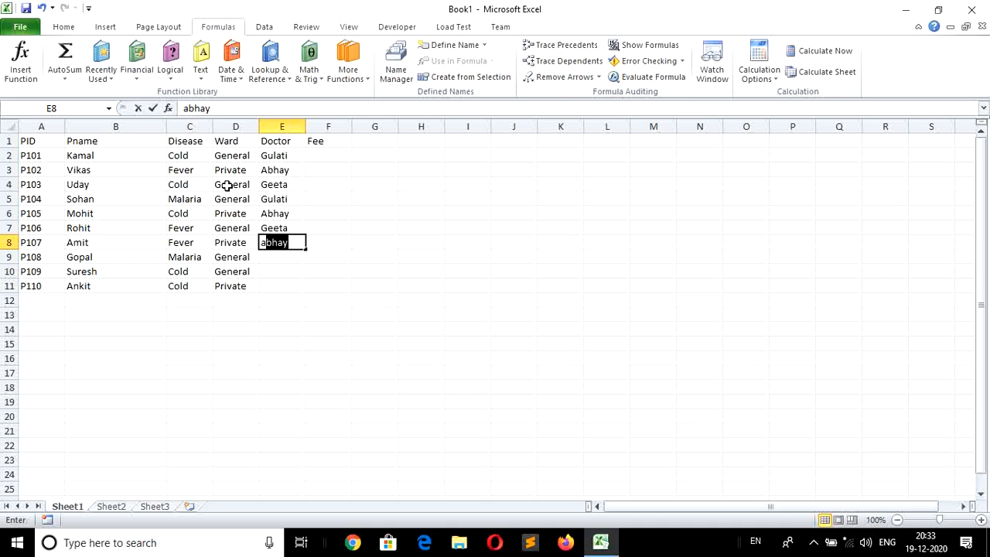
key(Return)
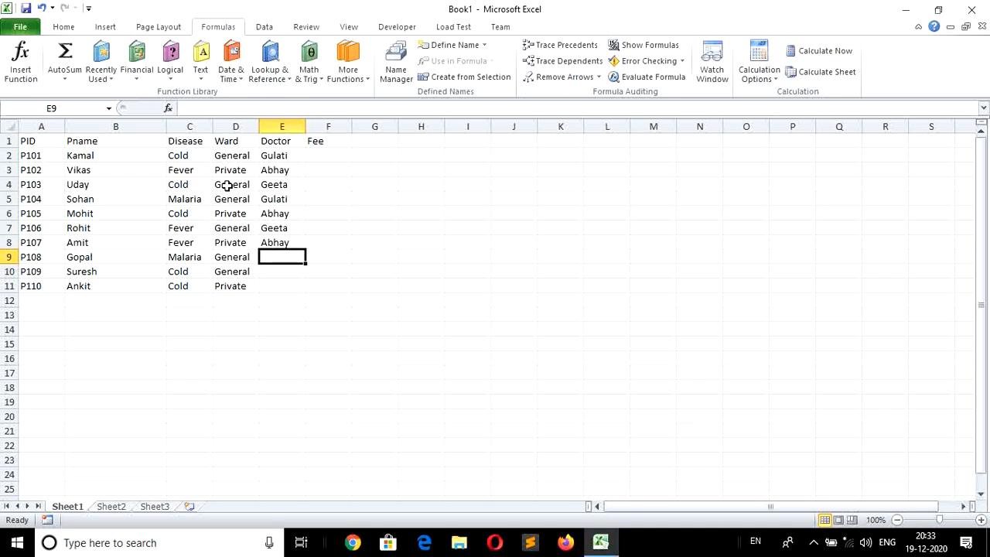
text(gu)
key(Return)
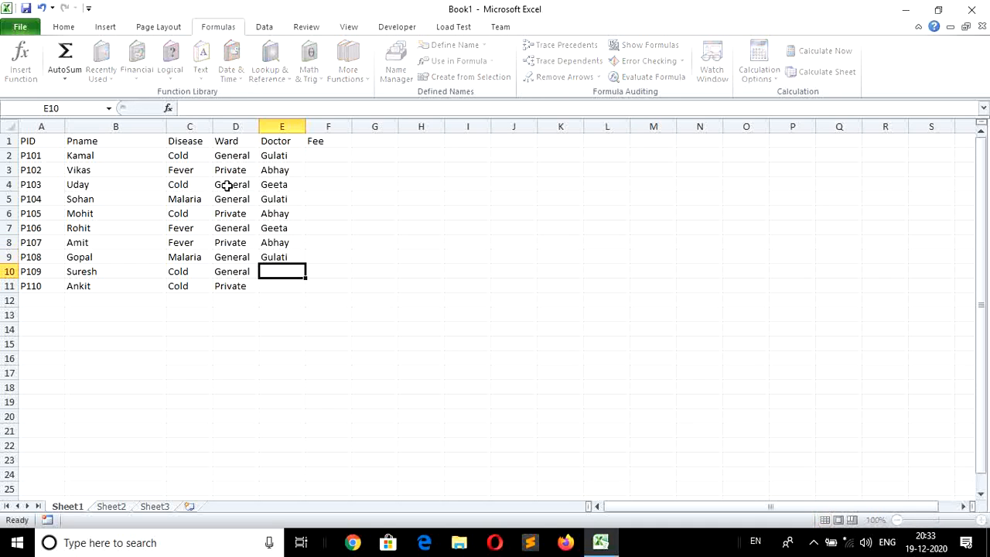
text(gu)
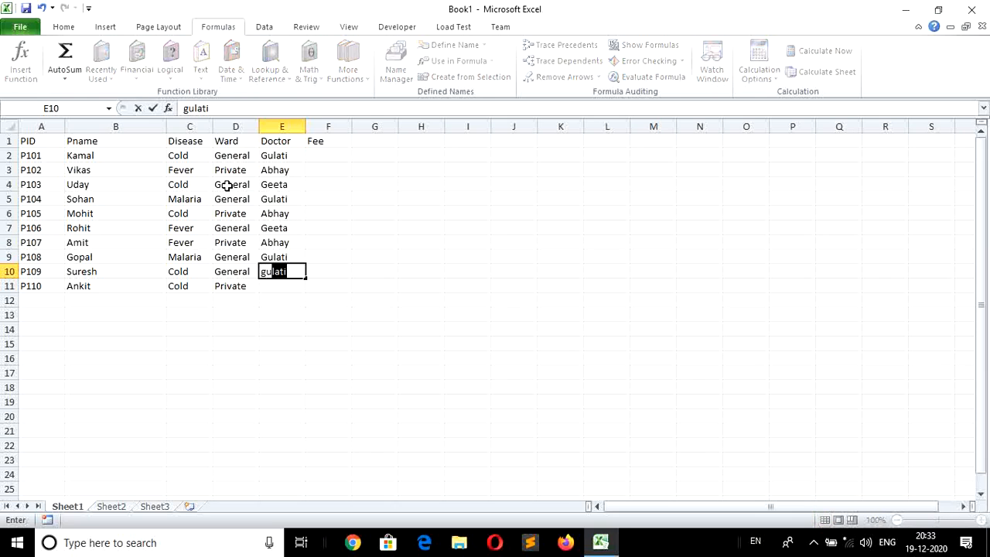
key(Return)
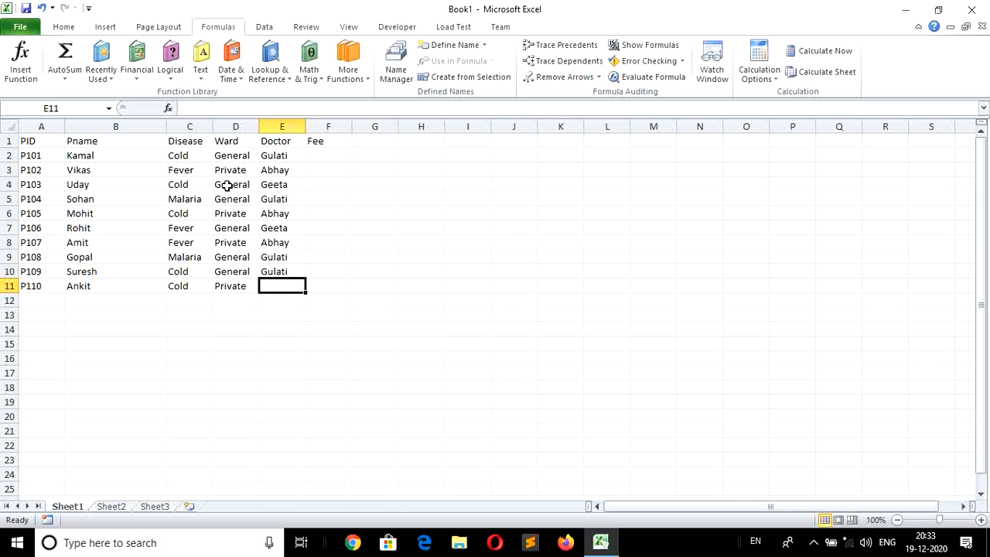
text(a)
key(Return)
Enter 2000, 1500 and 1200 as the fees of the first three patients in cells F2 to F4
key(Right)
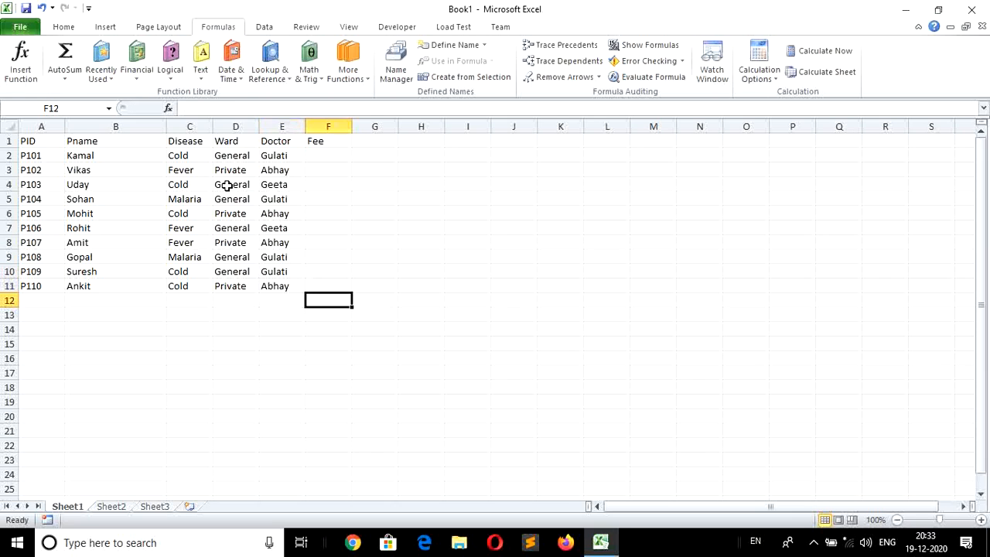
key(Up)
key(Up)
key(Up)
key(Up)
key(Up)
key(Up)
key(Up)
key(Up)
key(Up)
key(Up)
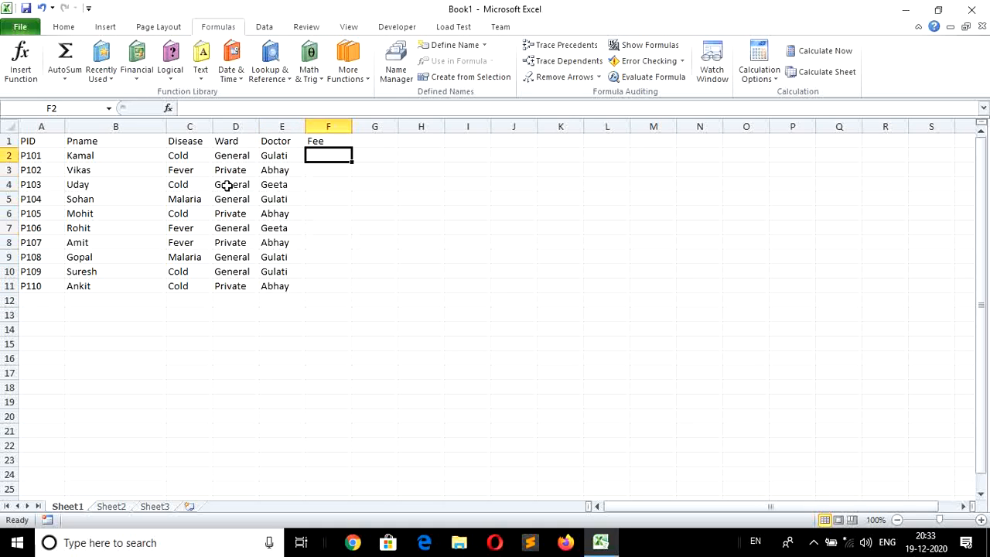
text(200)
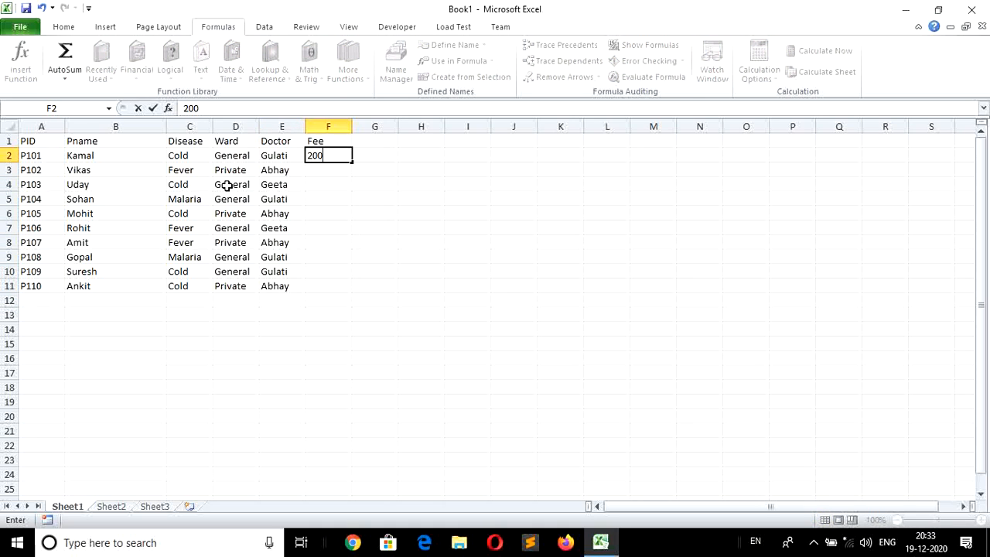
text(0)
key(Return)
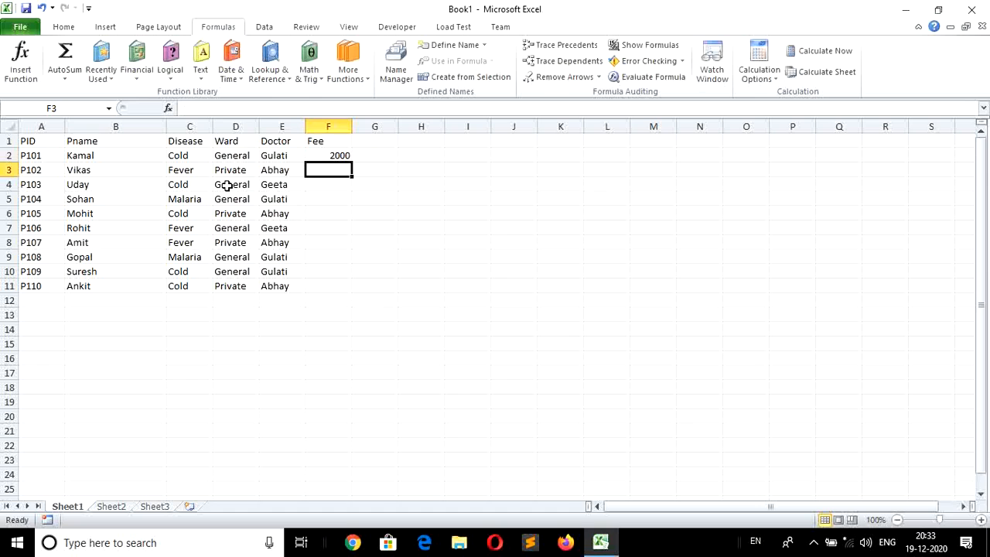
text(1500)
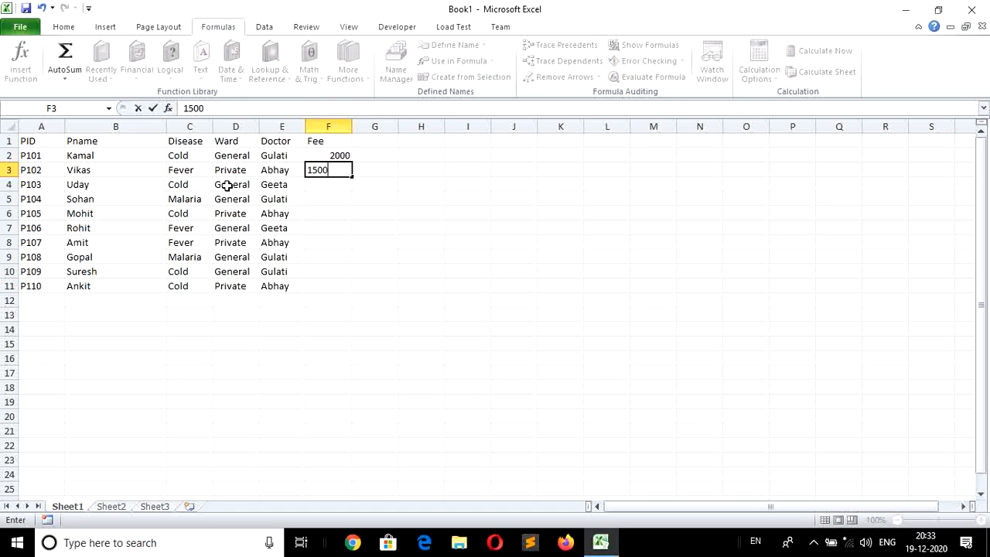
key(Return)
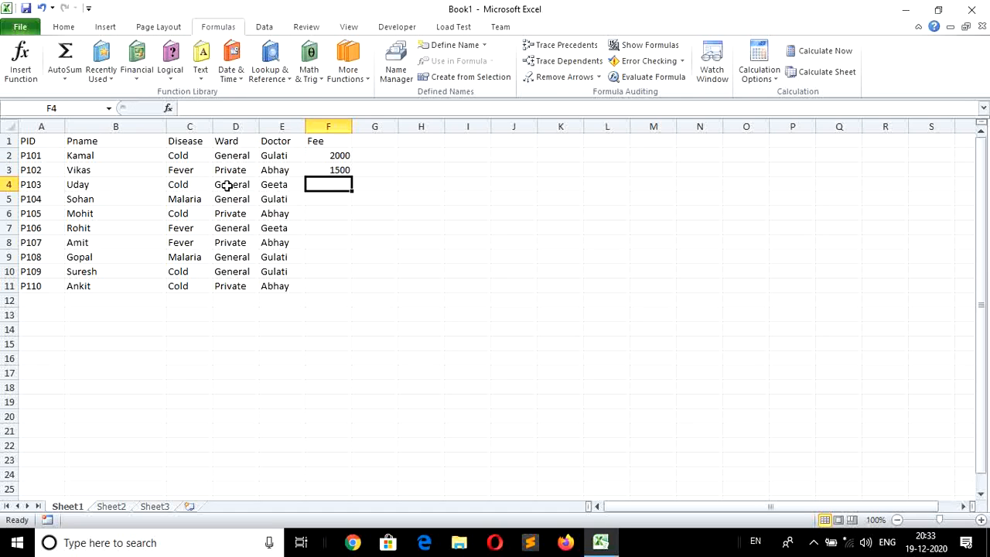
text(1200)
key(Return)
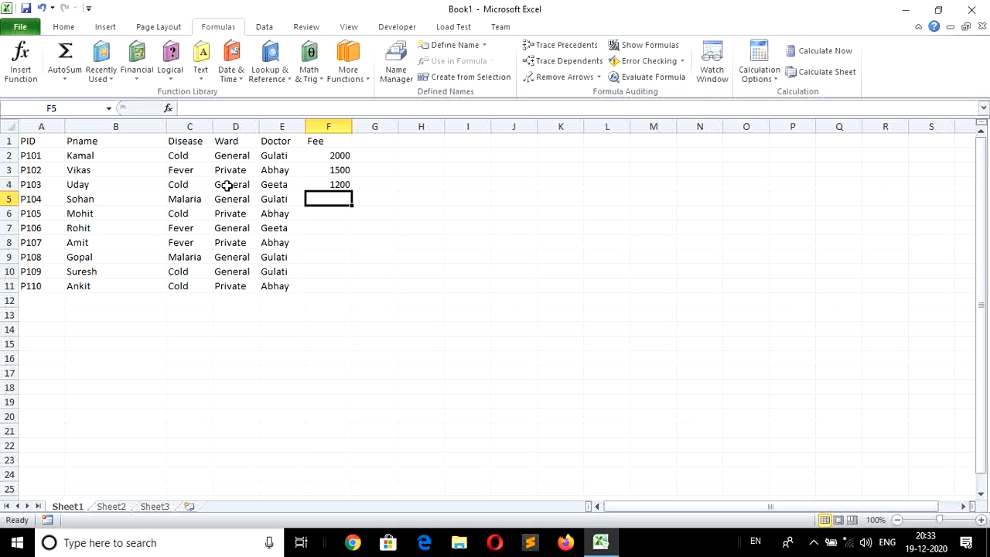
Enter 2000, 1500, 2000 and 1000 as the next four patients' fees in cells F5 to F8
text(000)
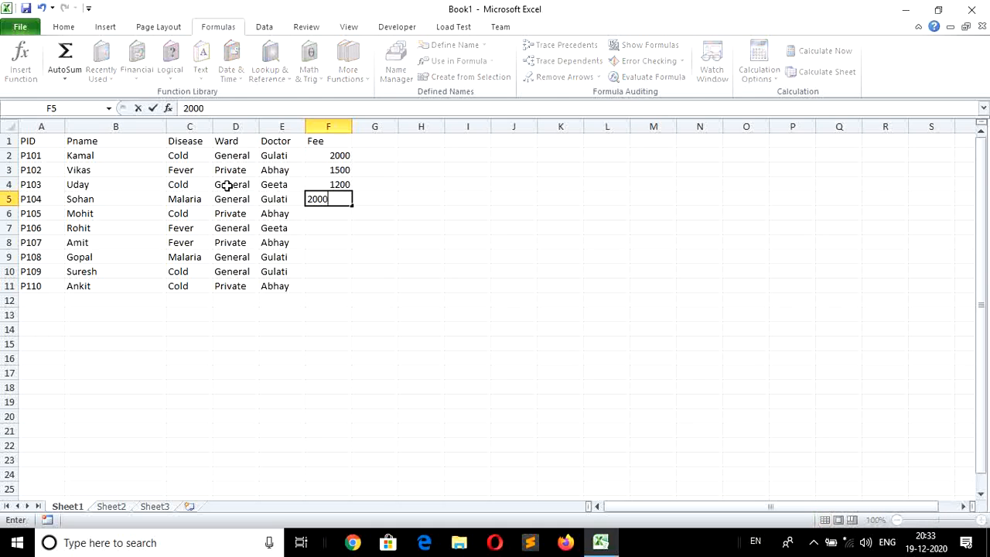
key(Return)
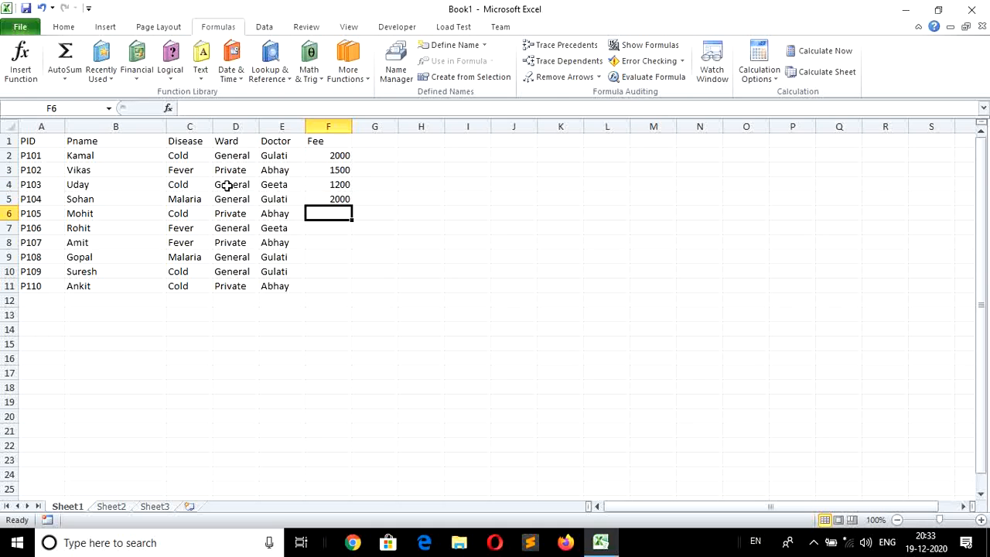
text(1500)
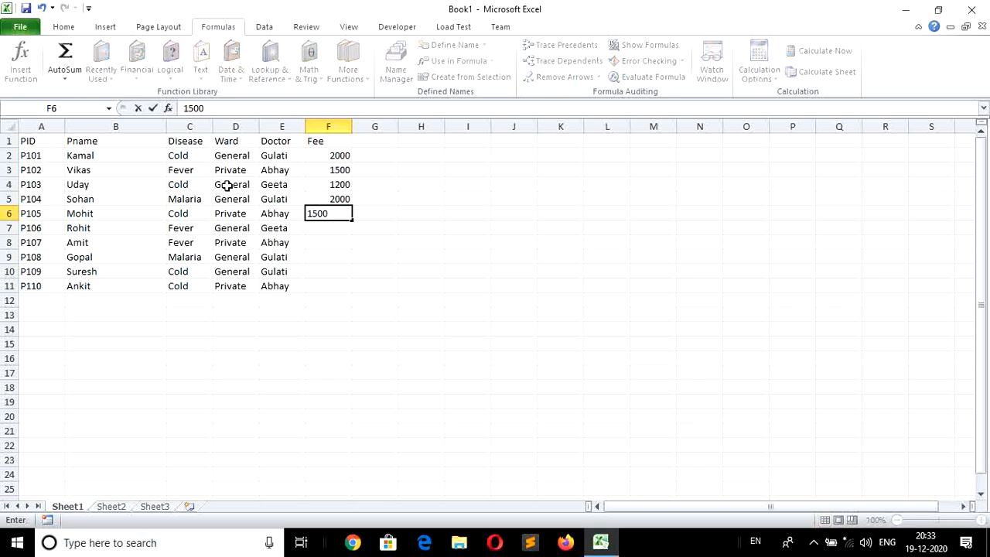
key(Return)
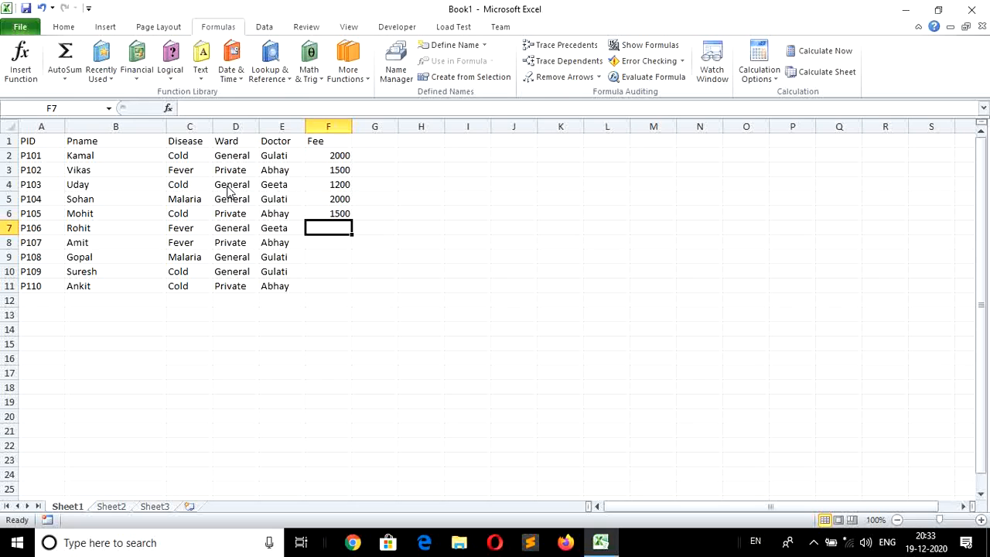
text(2000)
key(Return)
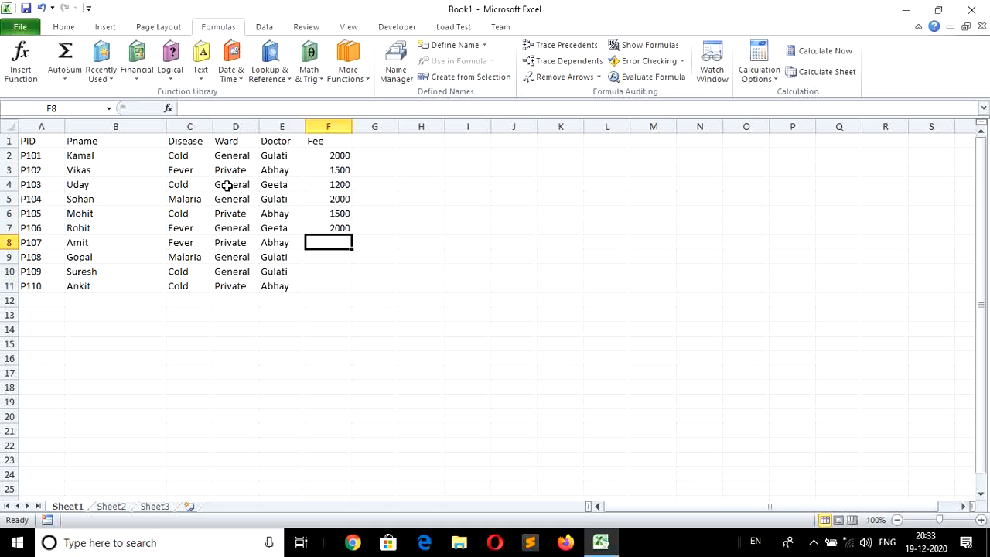
text(1000)
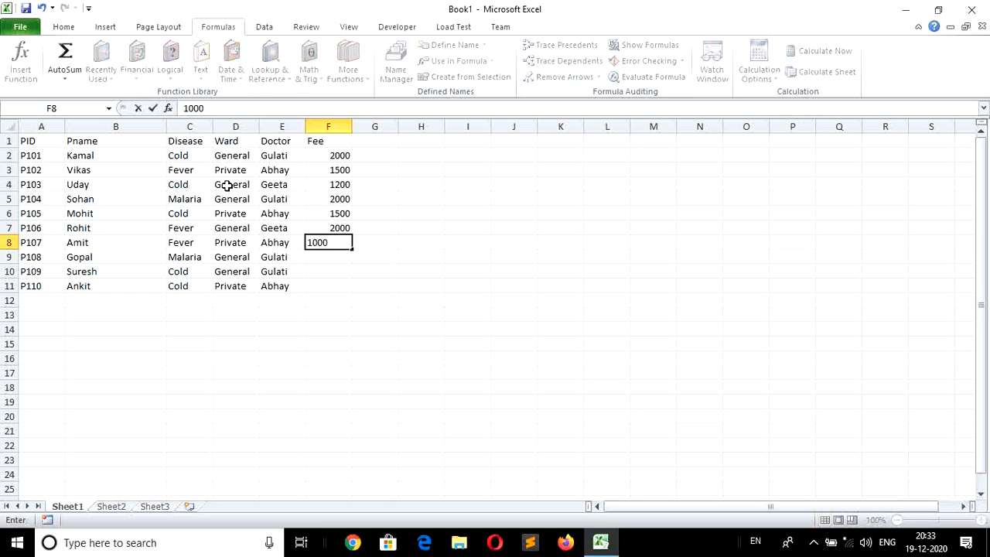
key(Return)
Complete the Fee column with 2500, 2000 and 1000 in cells F9 to F11
text(25)
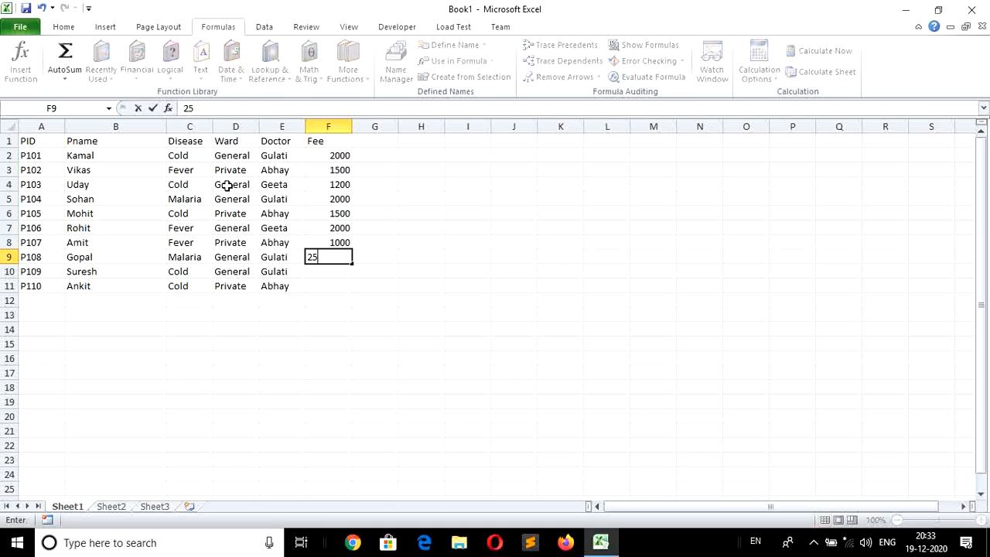
text(00)
key(Return)
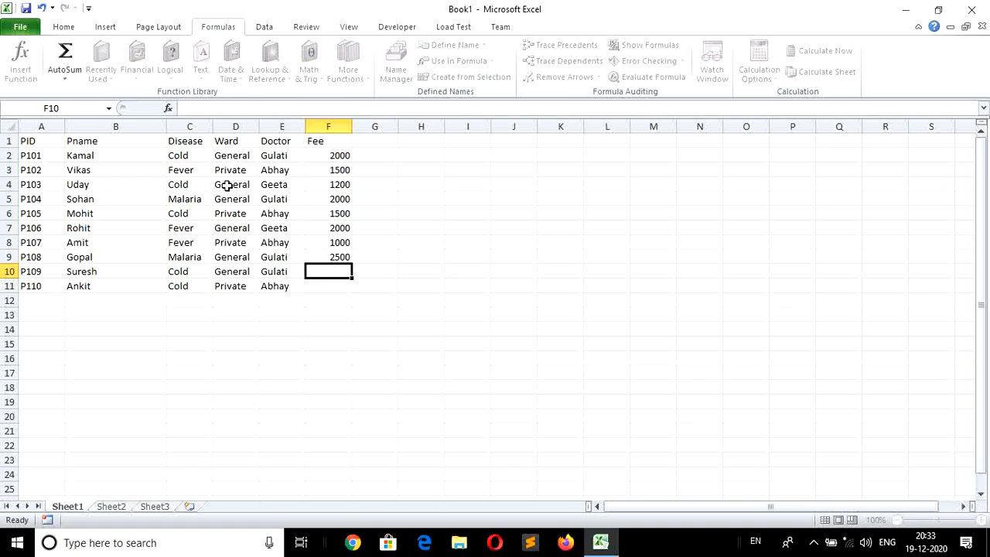
text(2000)
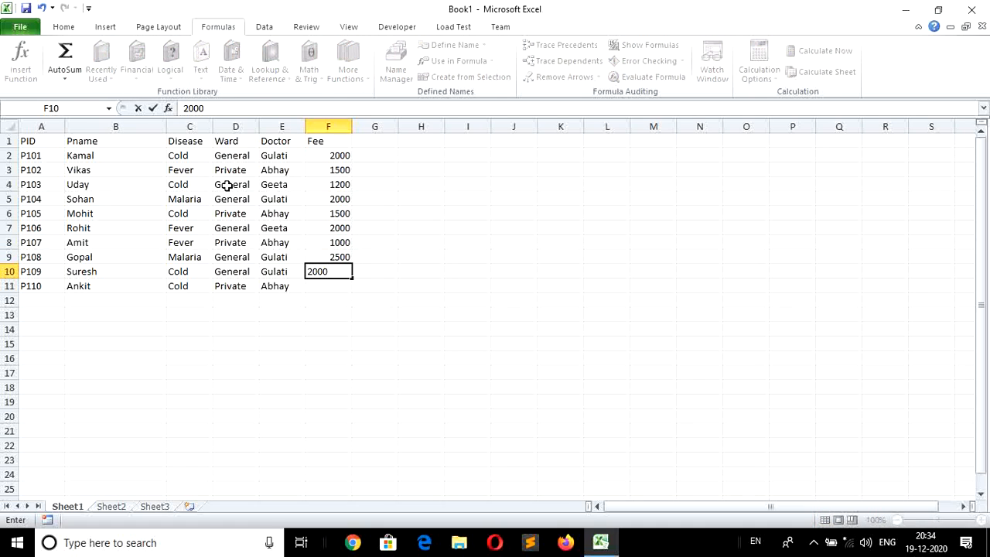
key(Return)
text(1000)
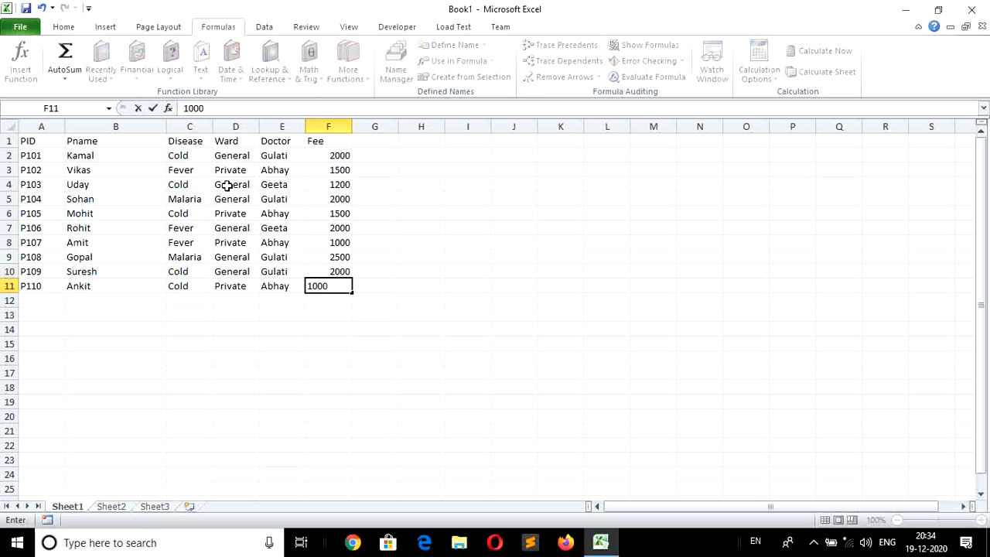
key(Return)
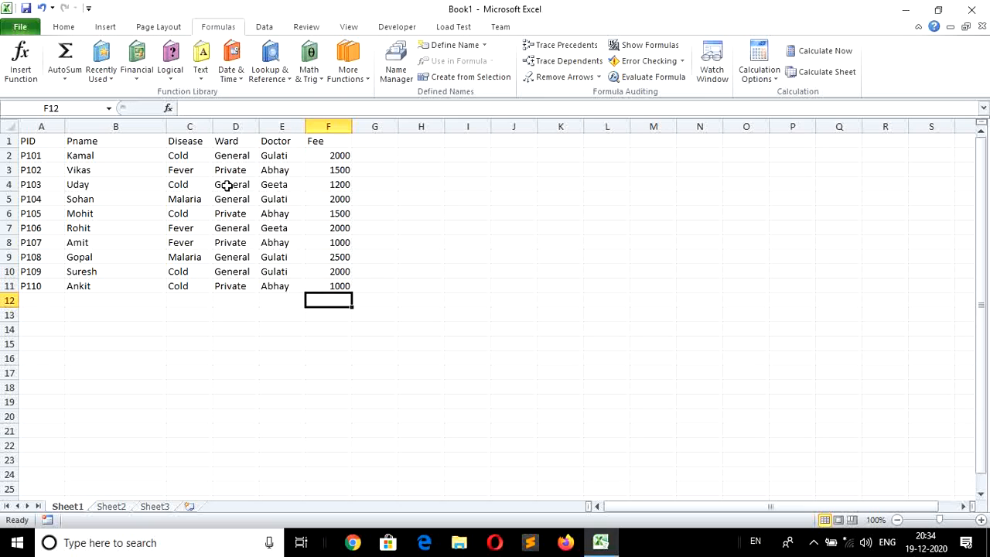
Enter a COUNT formula in cell D16 over the PID values in A2:A11
key(Down)
key(Down)
key(Down)
key(Down)
key(Down)
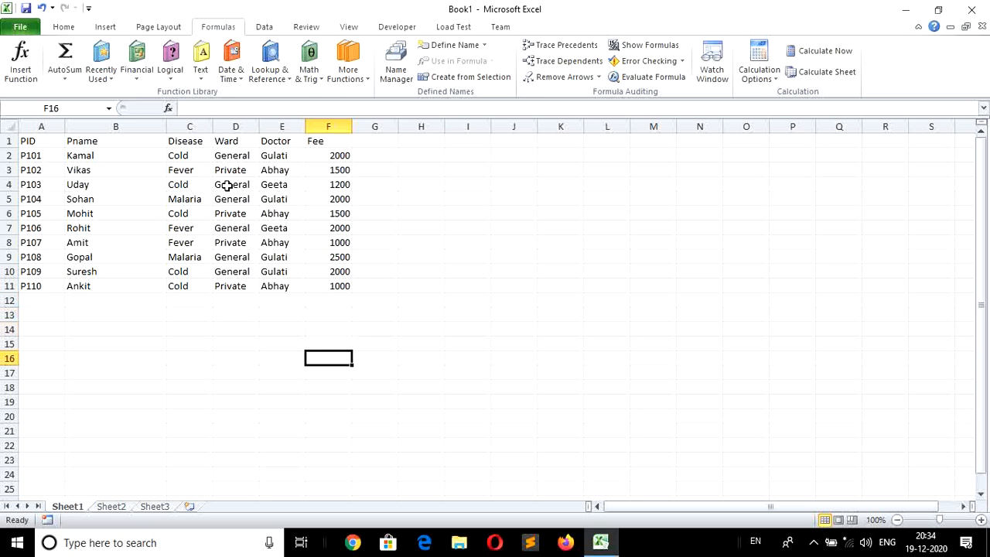
key(Left)
key(Left)
key(Left)
key(Left)
key(Up)
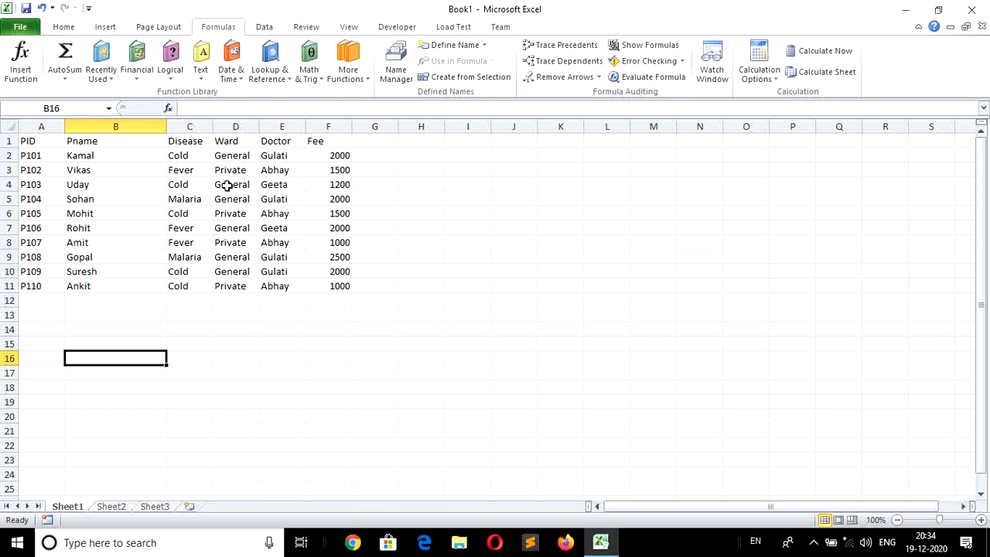
key(Right)
key(Right)
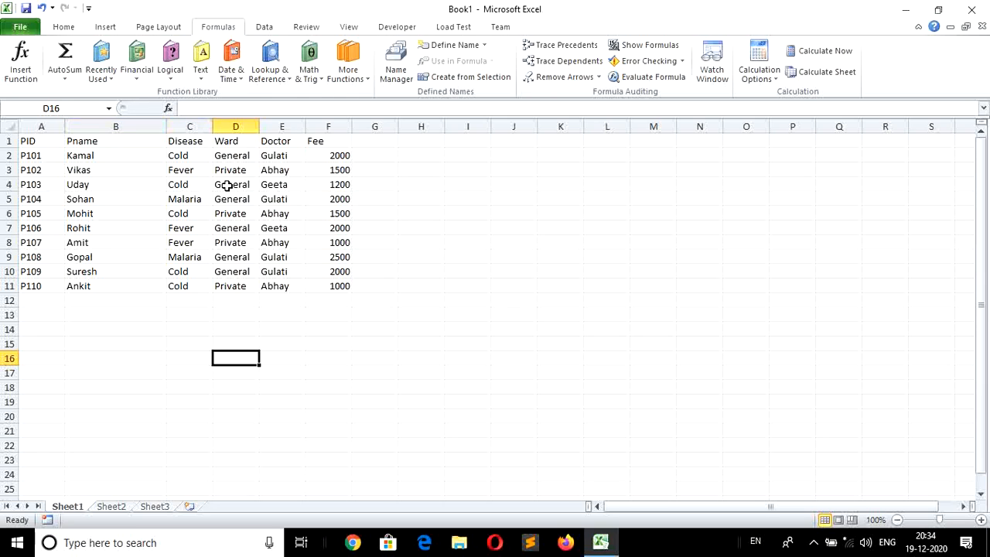
text(=)
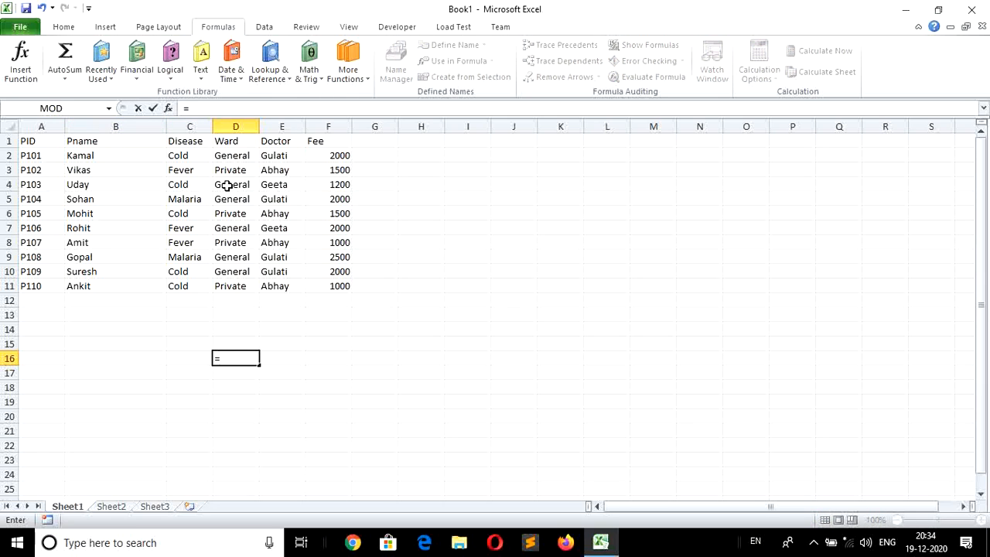
text(c)
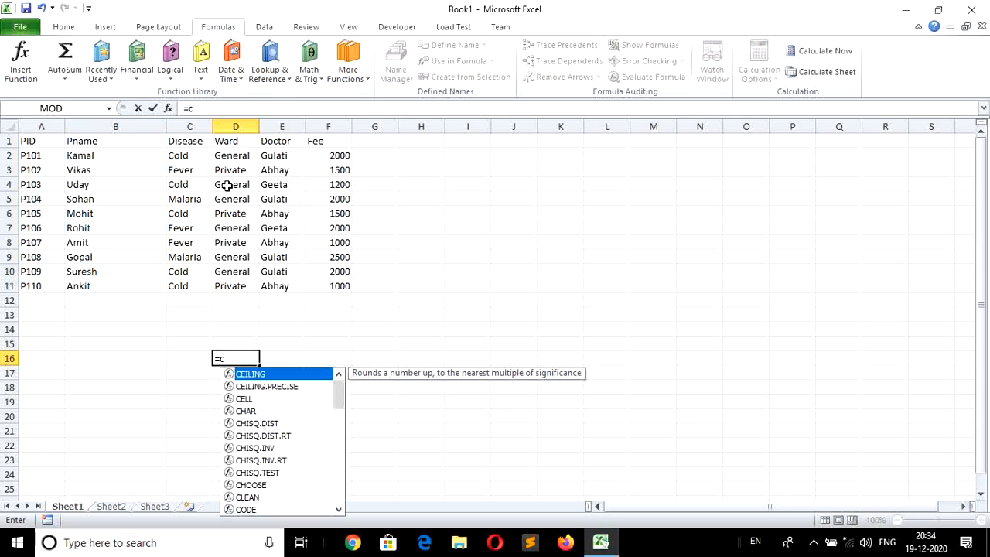
text(ount)
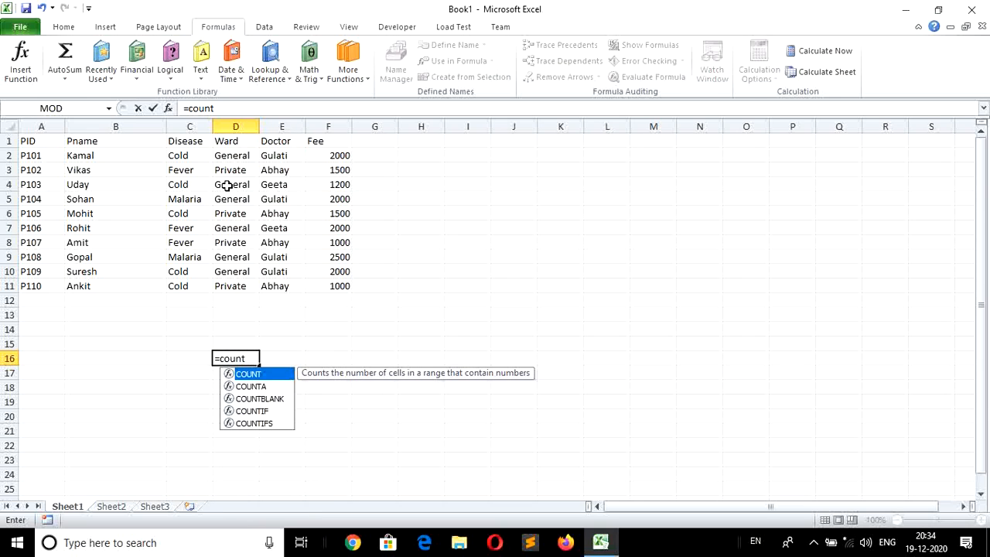
text(()
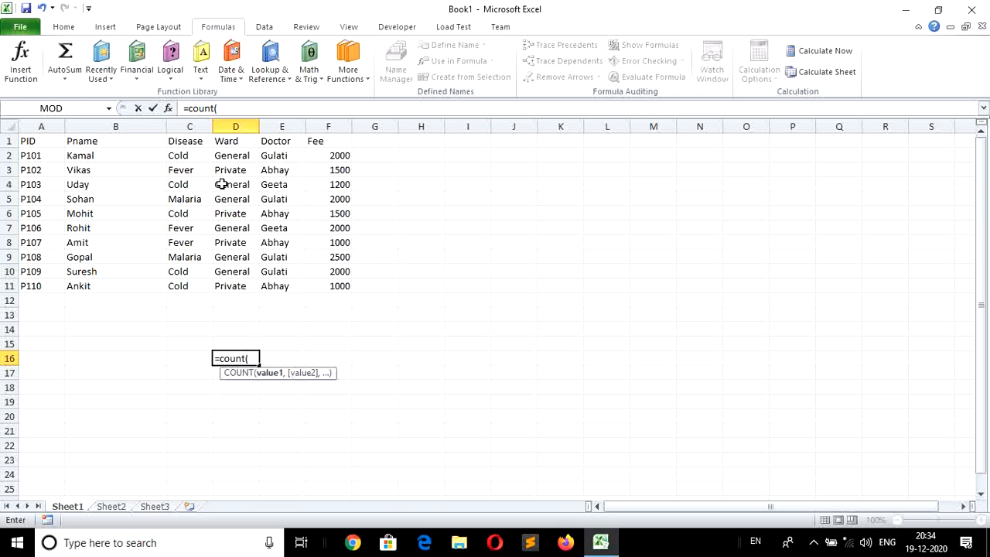
click(34, 157)
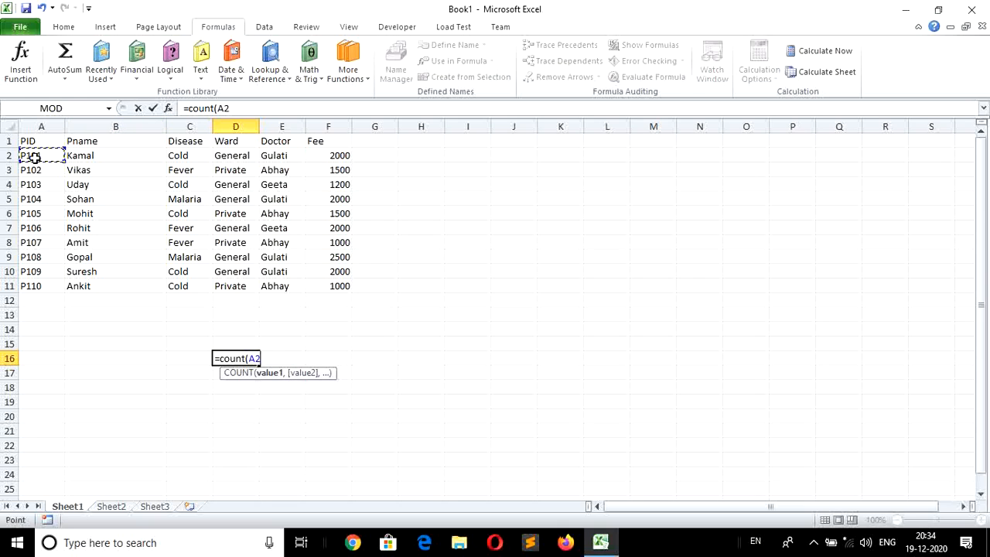
key(shift+Down)
key(shift+Down)
key(shift+Down)
key(shift+Down)
key(shift+Down)
key(shift+Down)
key(shift+Down)
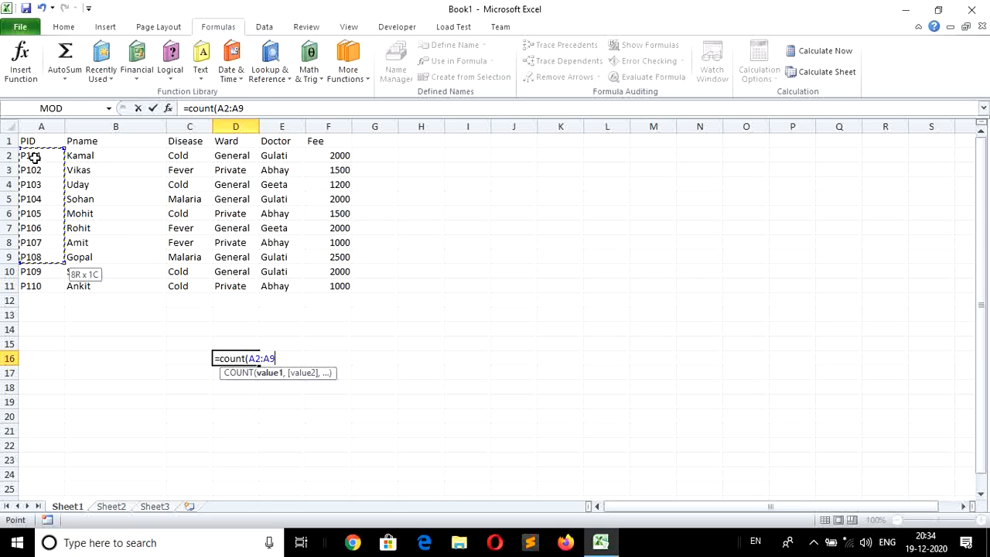
key(shift+Down)
key(shift+Down)
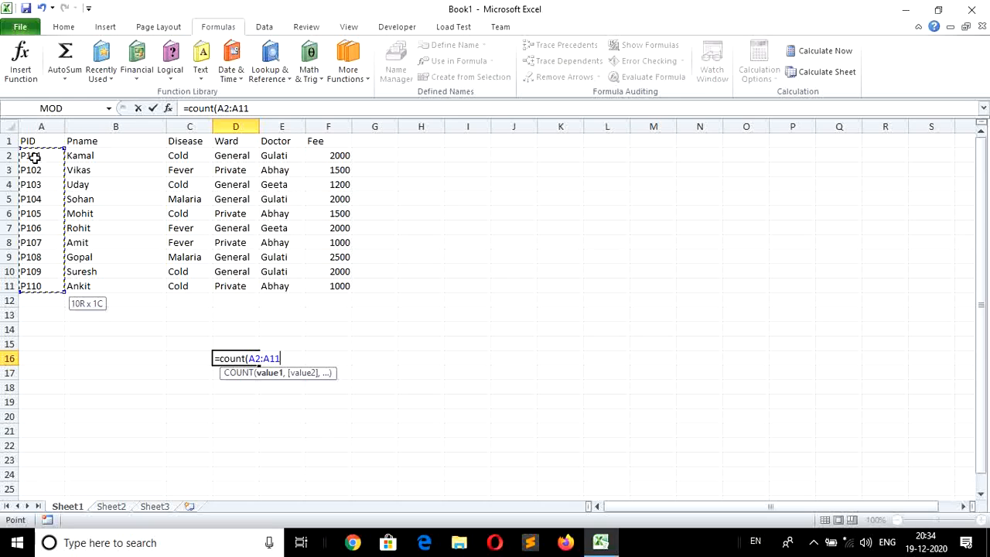
key(Return)
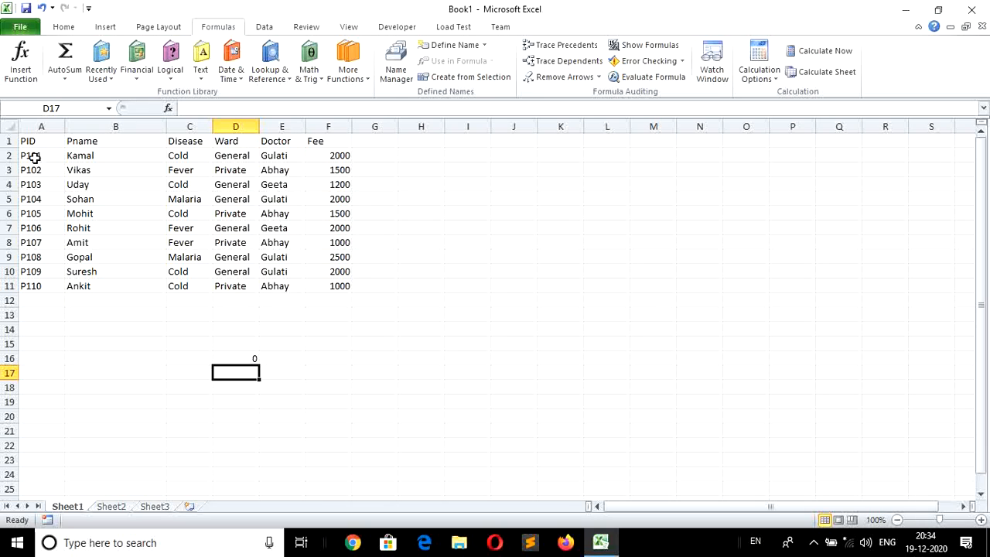
key(Up)
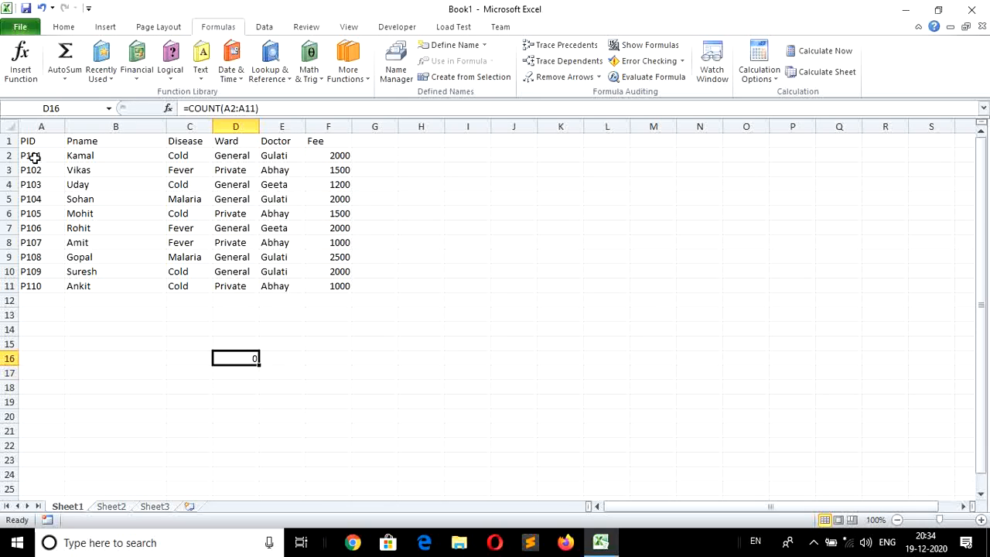
key(Down)
key(Down)
key(Down)
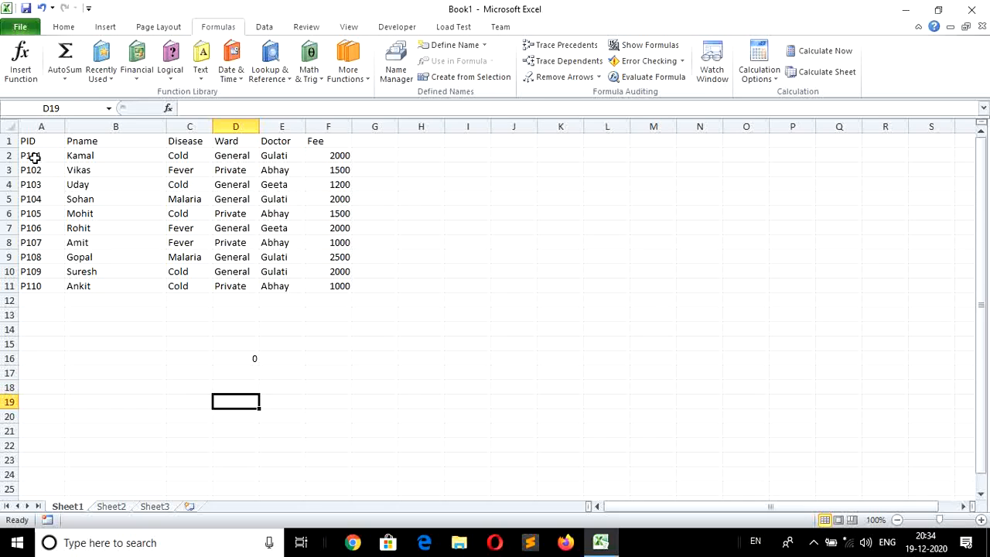
key(Up)
key(Up)
key(Up)
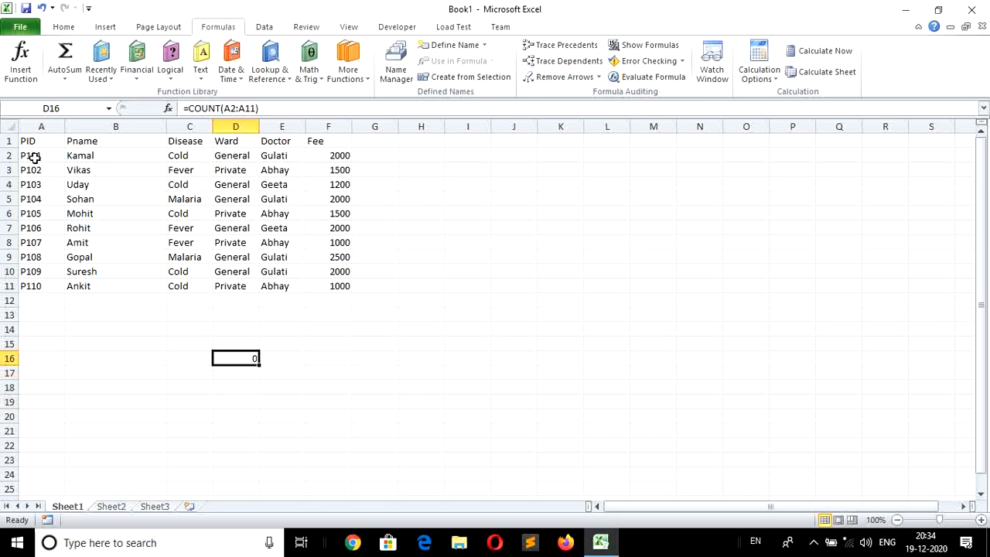
Enter a COUNT formula in cell D19 over the Fee values in F2:F11
key(Down)
key(Down)
key(Down)
text(=)
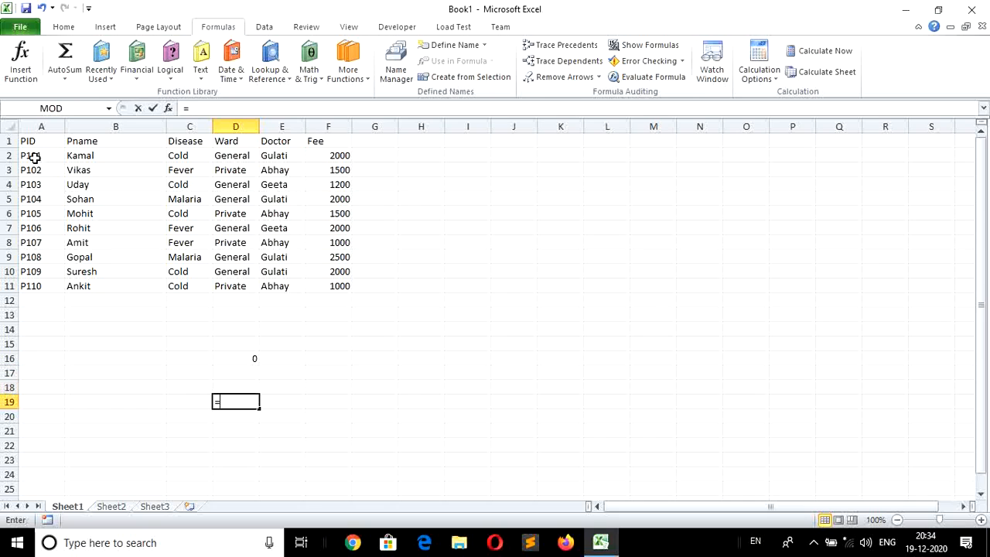
text(cou)
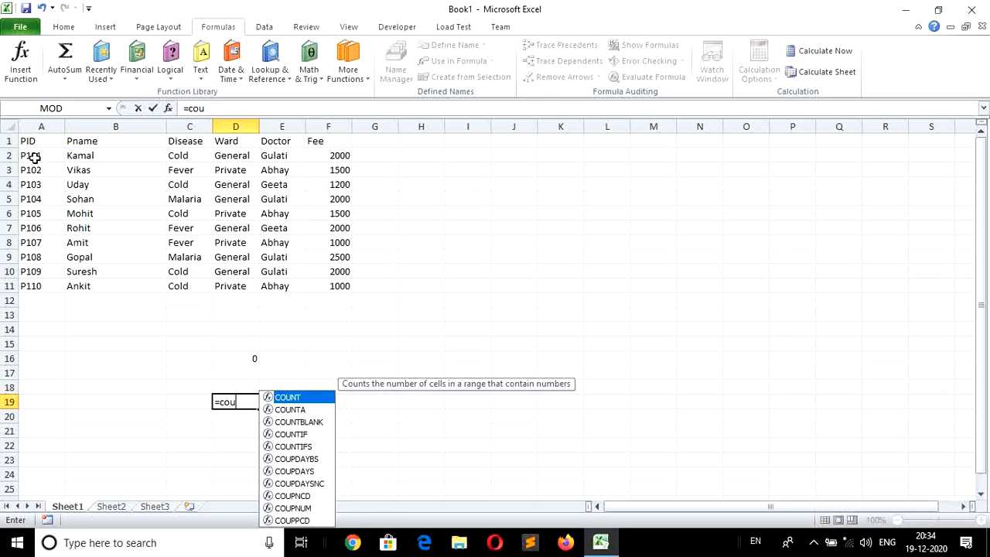
text(nt)
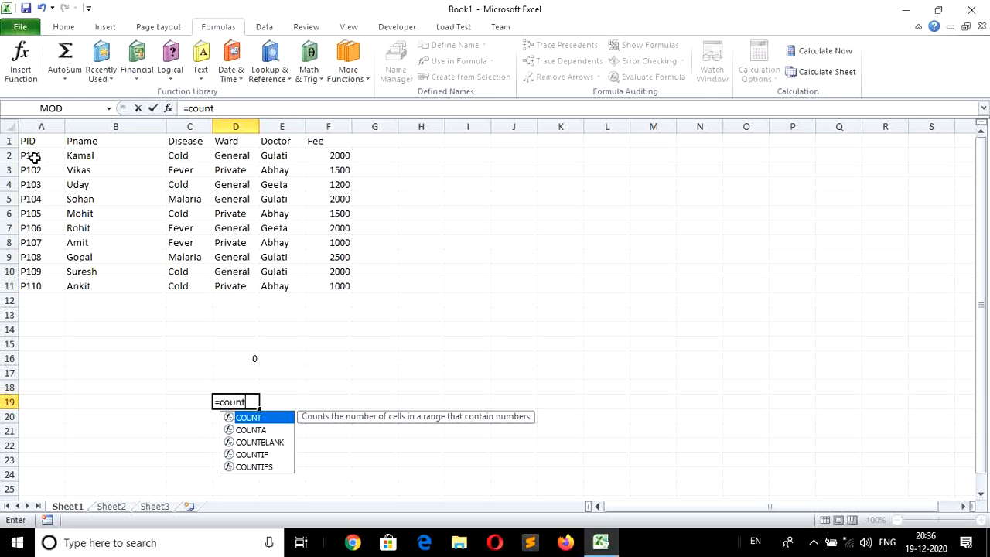
text(()
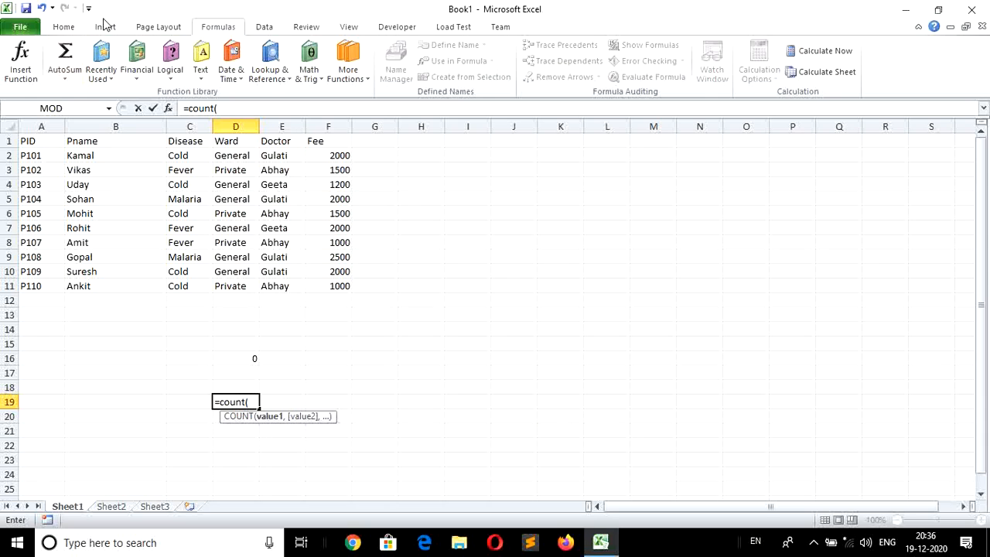
click(329, 153)
key(shift+Down)
key(shift+Down)
key(shift+Down)
key(shift+Down)
key(shift+Down)
key(shift+Down)
key(shift+Down)
key(shift+Down)
key(shift+Down)
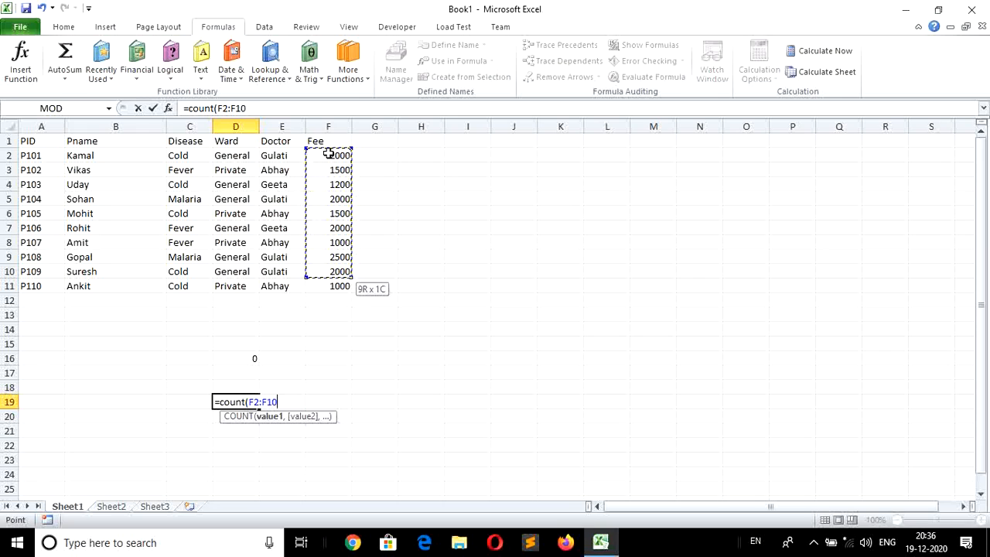
key(Return)
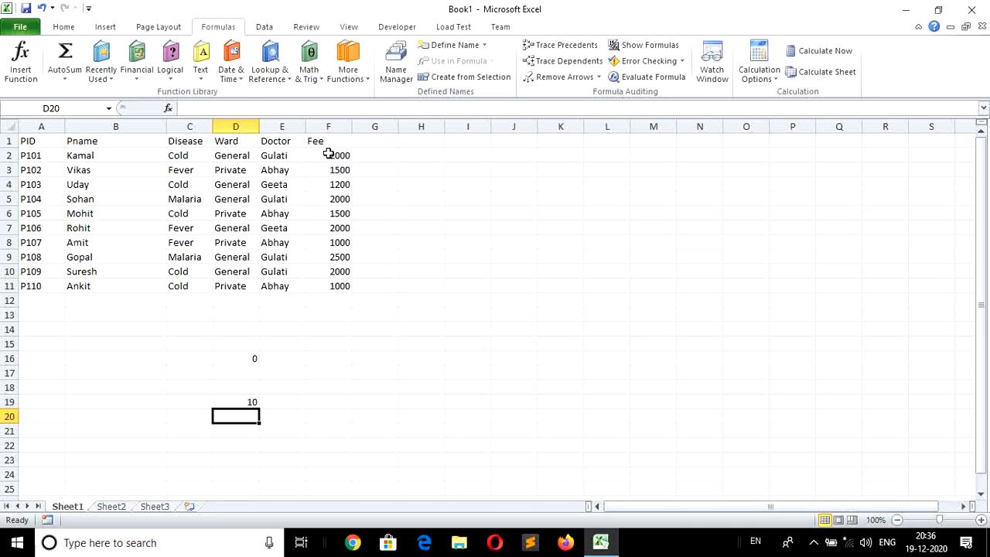
Enter a COUNTA formula in cell D22 over the PID values in A2:A11
key(Down)
key(Down)
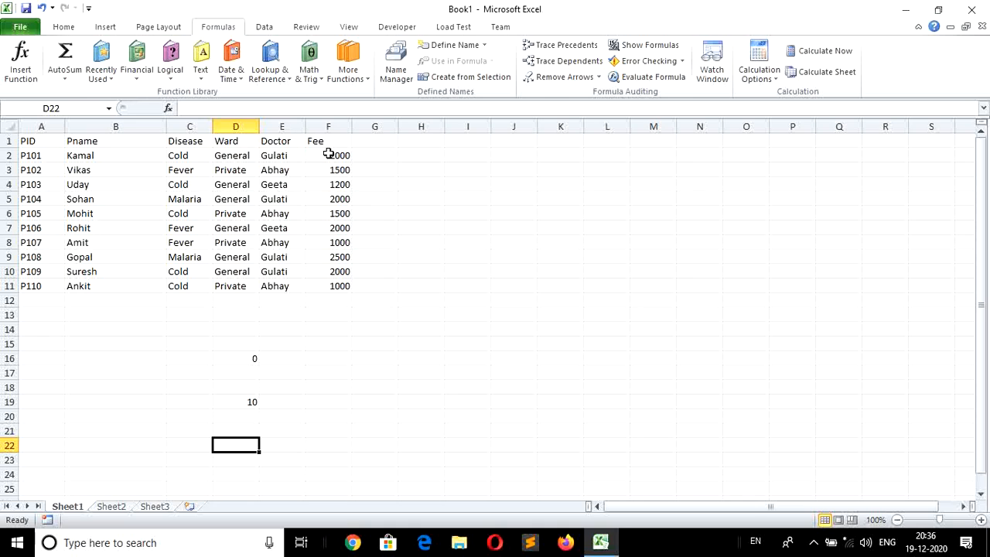
text(=)
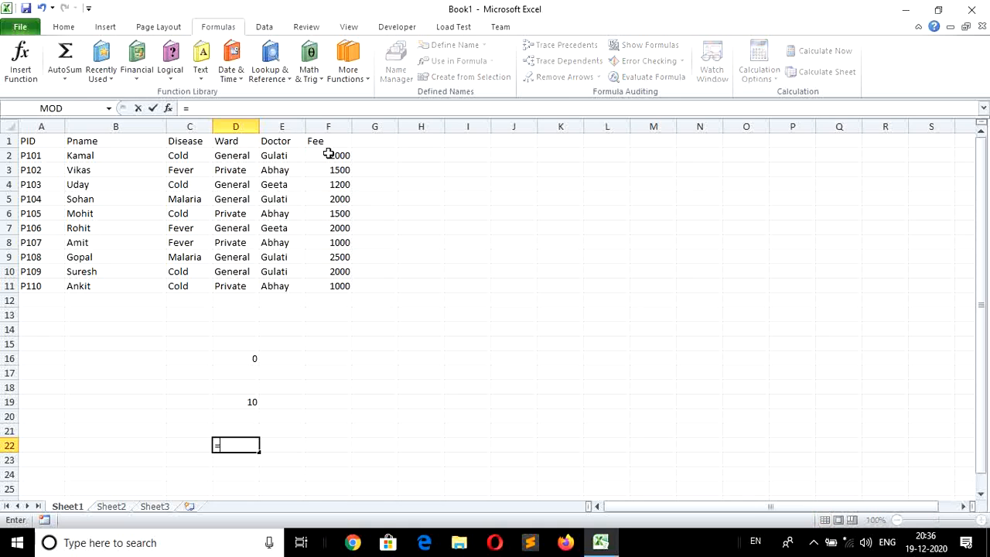
text(coun)
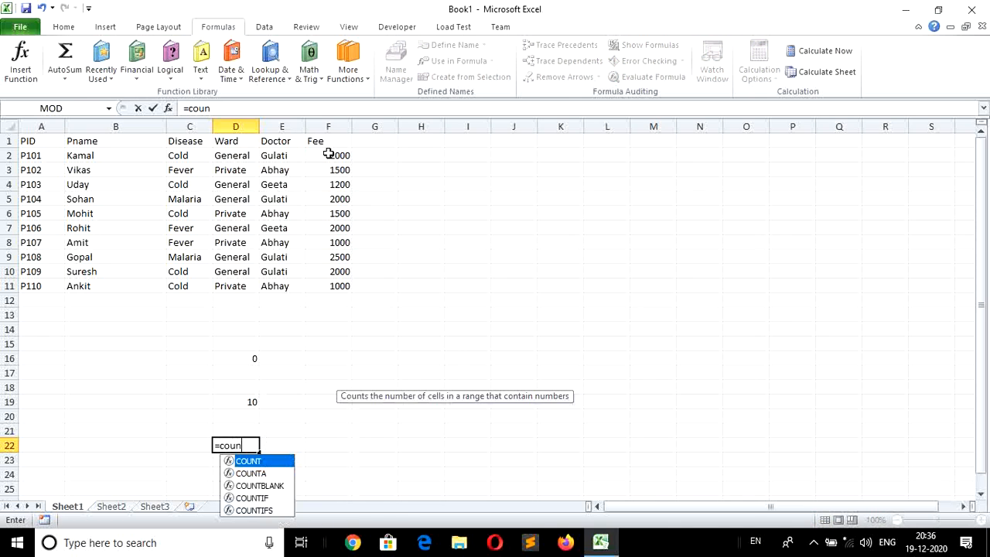
text(ta)
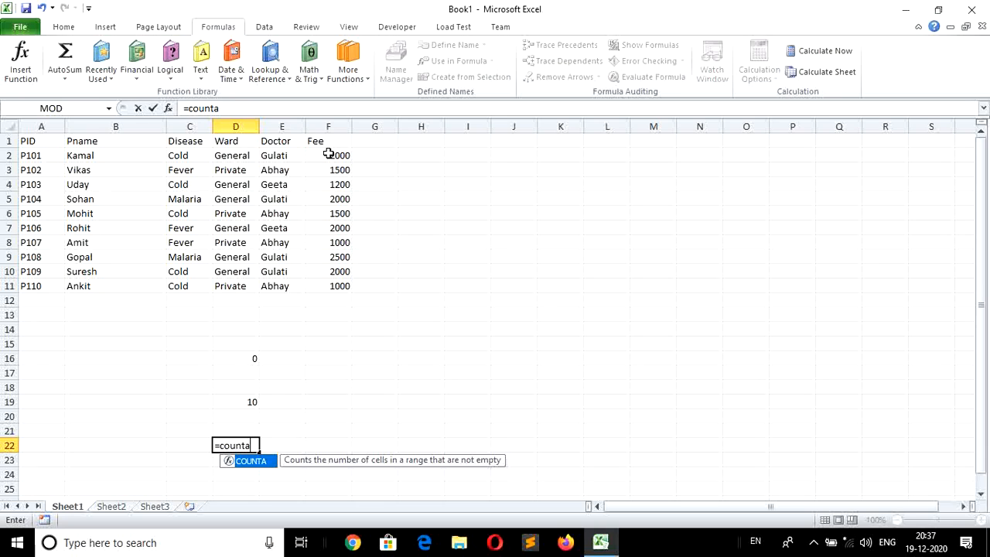
text(()
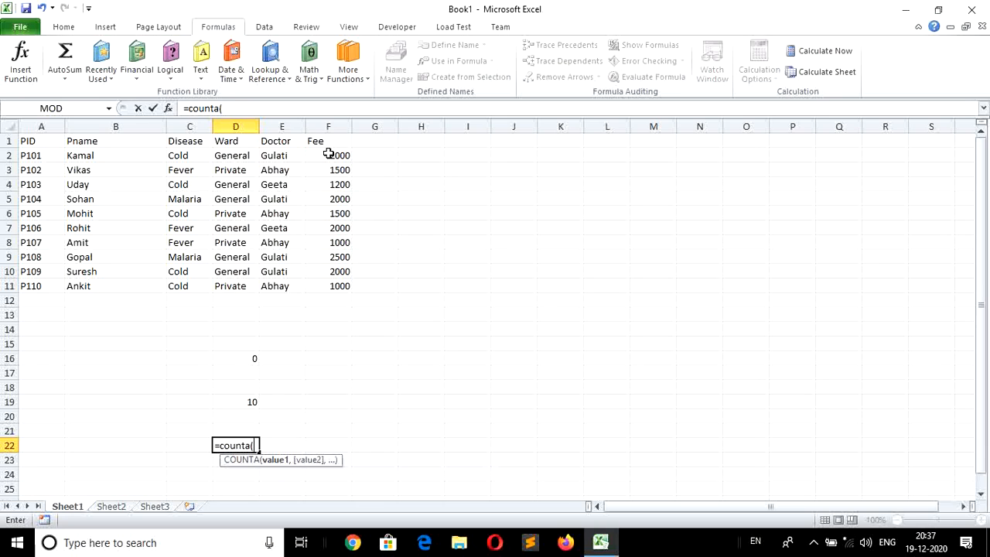
click(27, 156)
key(shift+Down)
key(shift+Down)
key(shift+Down)
key(shift+Down)
key(shift+Down)
key(shift+Down)
key(shift+Down)
key(shift+Down)
key(shift+Down)
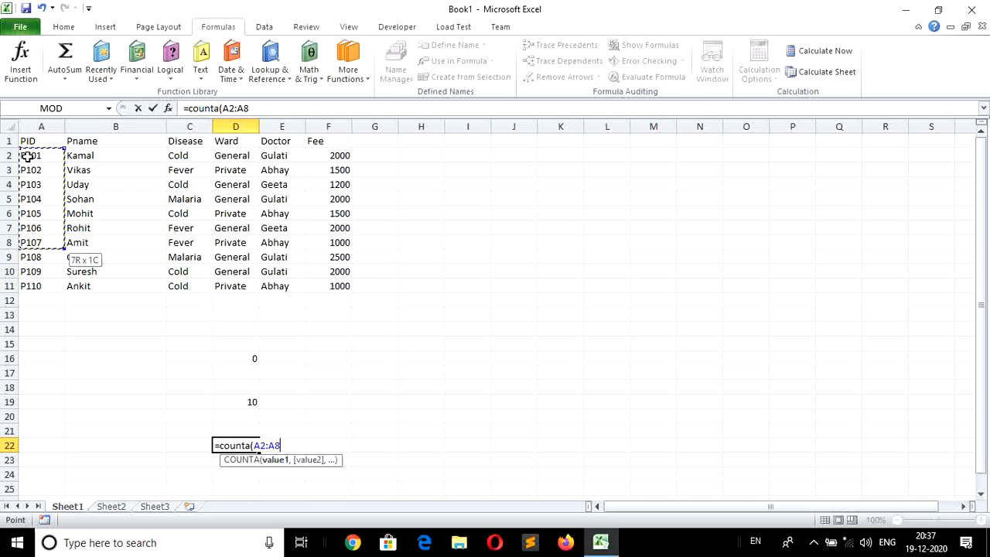
key(Return)
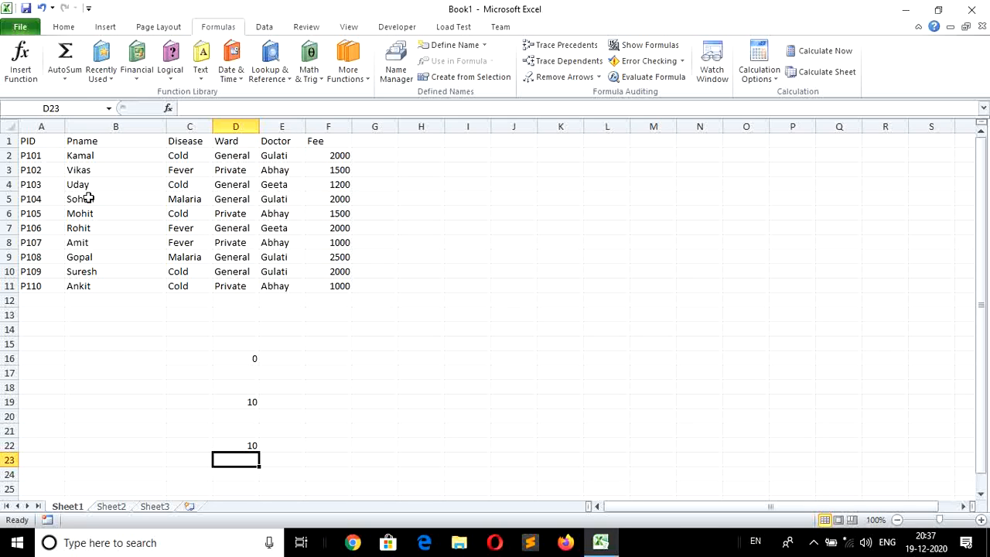
Enter a COUNTA formula in cell G18 over the Fee values in F2:F11
click(379, 384)
text(=)
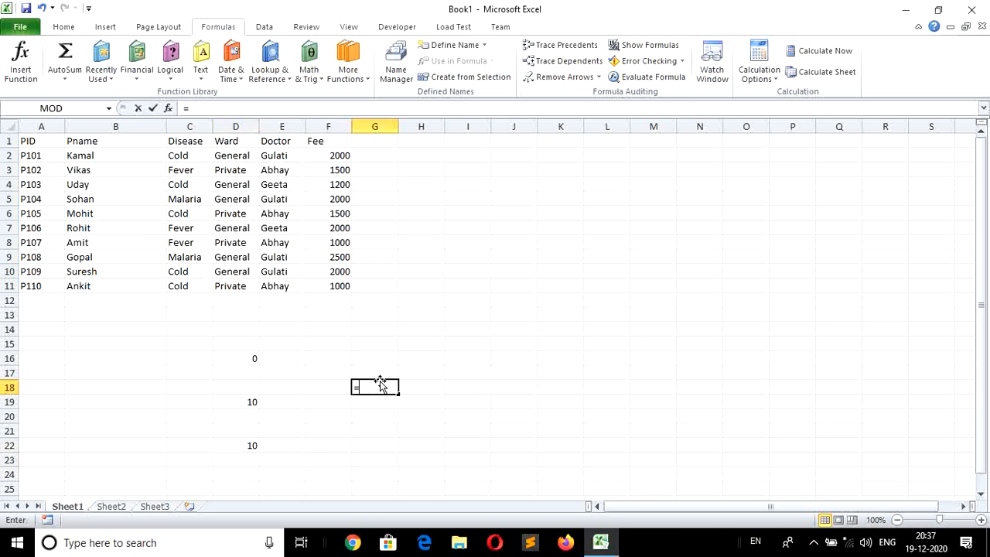
text(coun)
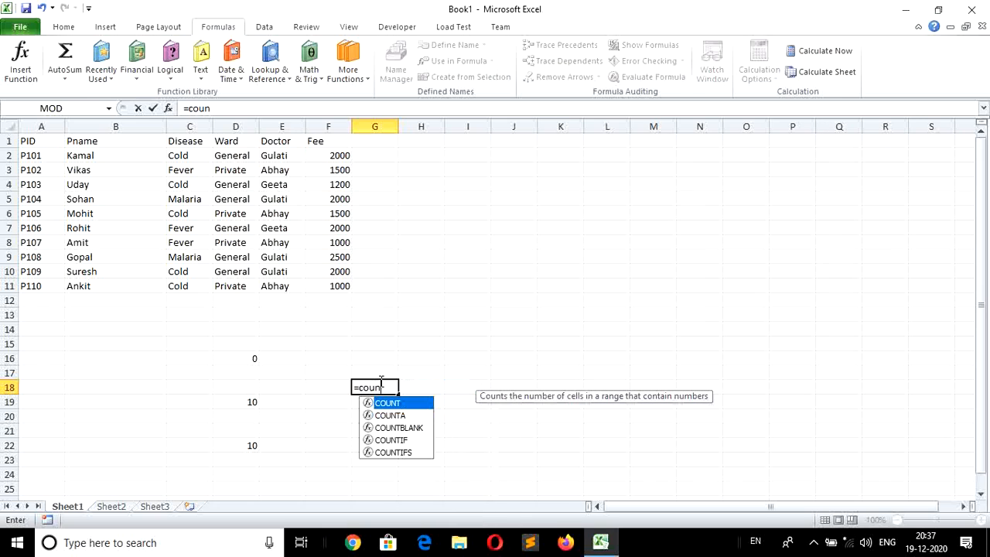
text(ta)
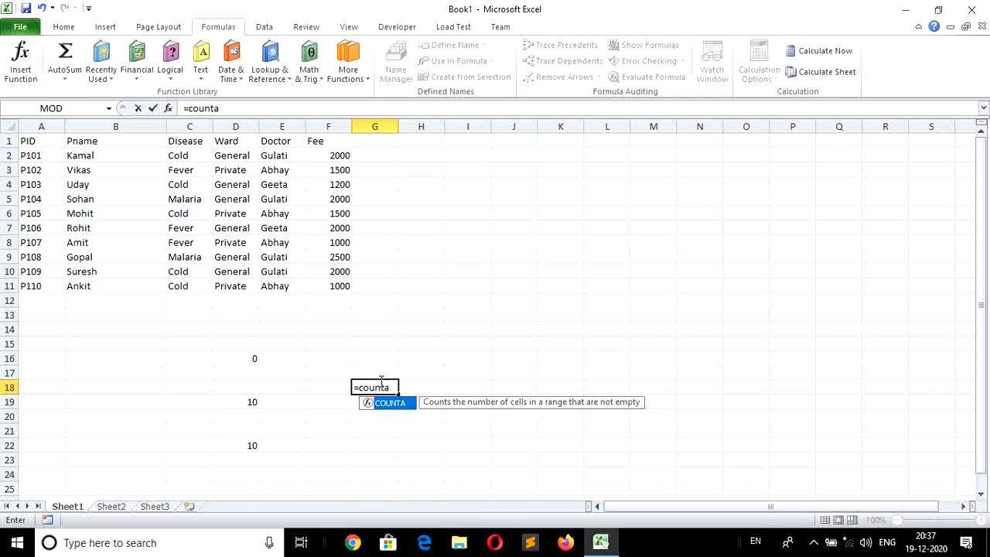
text(()
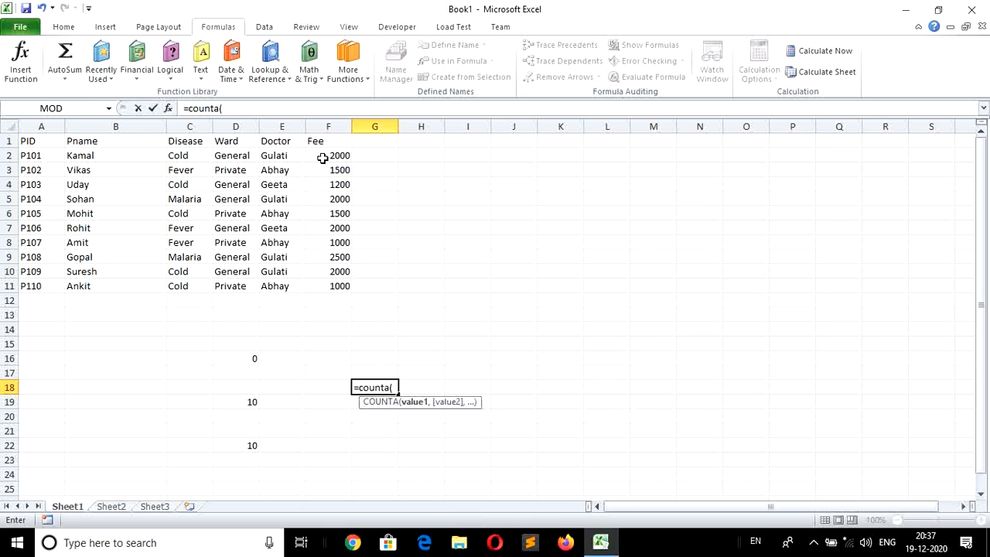
drag(323, 158, 329, 286)
key(Return)
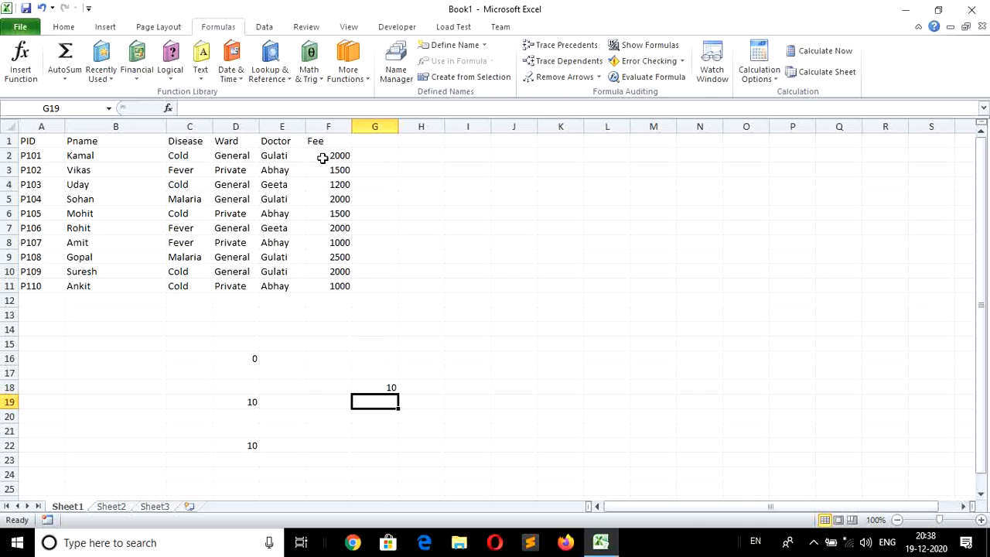
key(Down)
key(Down)
key(Down)
key(Down)
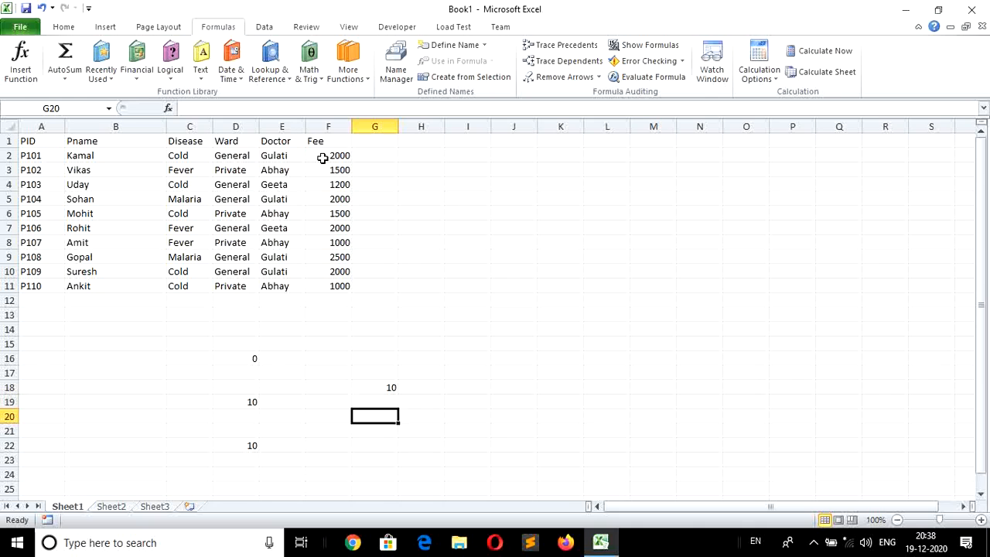
key(Up)
key(Up)
key(Up)
key(Up)
key(Up)
key(Up)
key(Up)
key(Up)
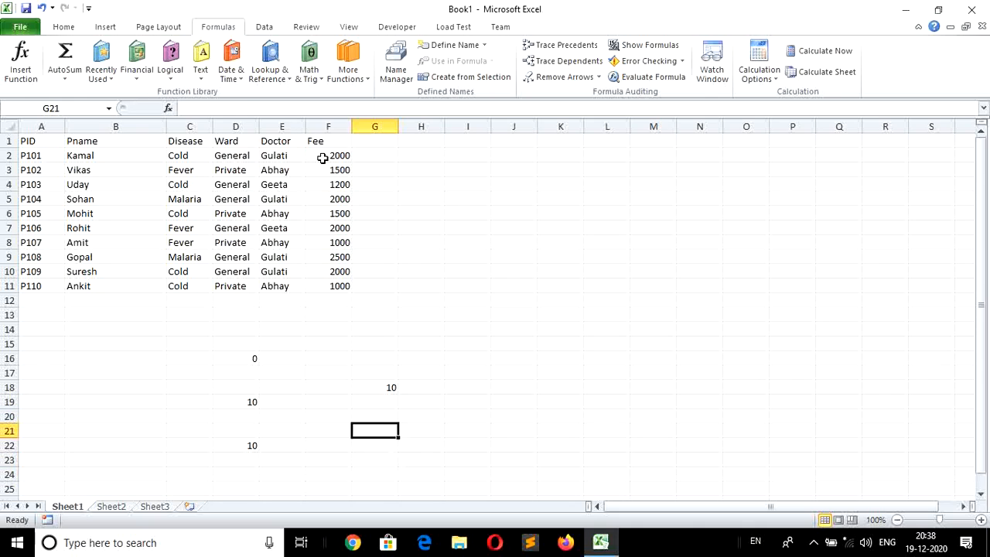
key(Up)
key(Up)
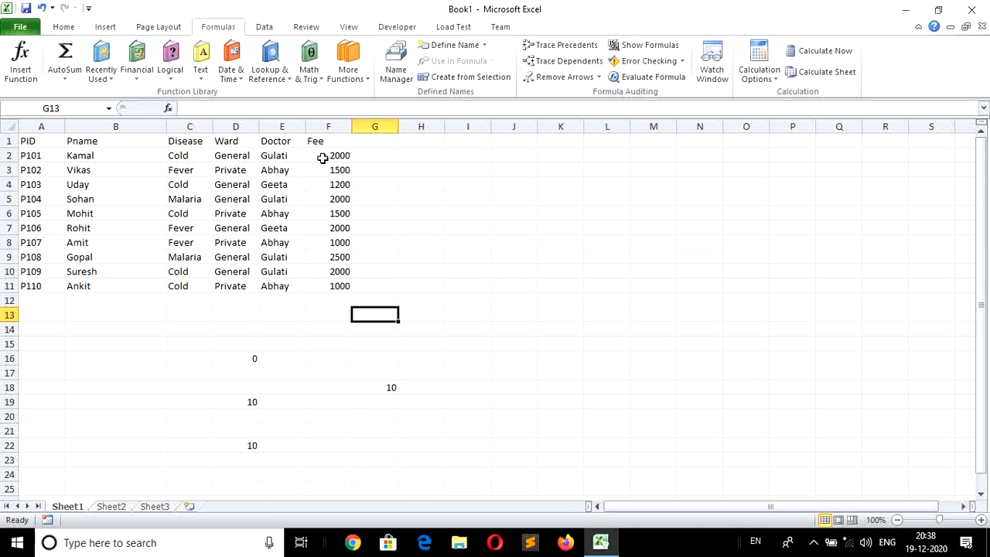
Clear the patient name for P107 in cell B8
key(Left)
key(Left)
key(Left)
key(Left)
key(Left)
key(Left)
key(Up)
key(Up)
key(Up)
key(Up)
key(Up)
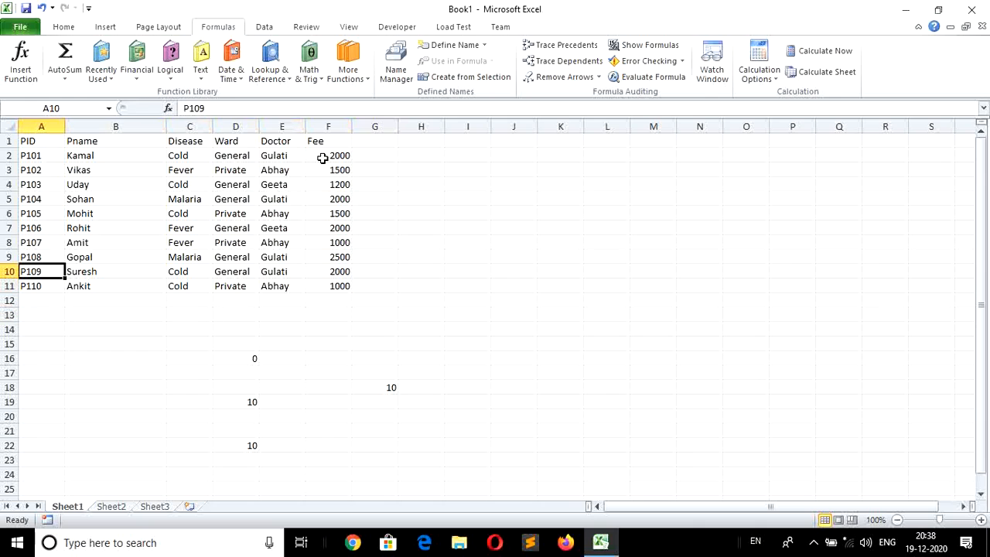
key(Right)
key(Delete)
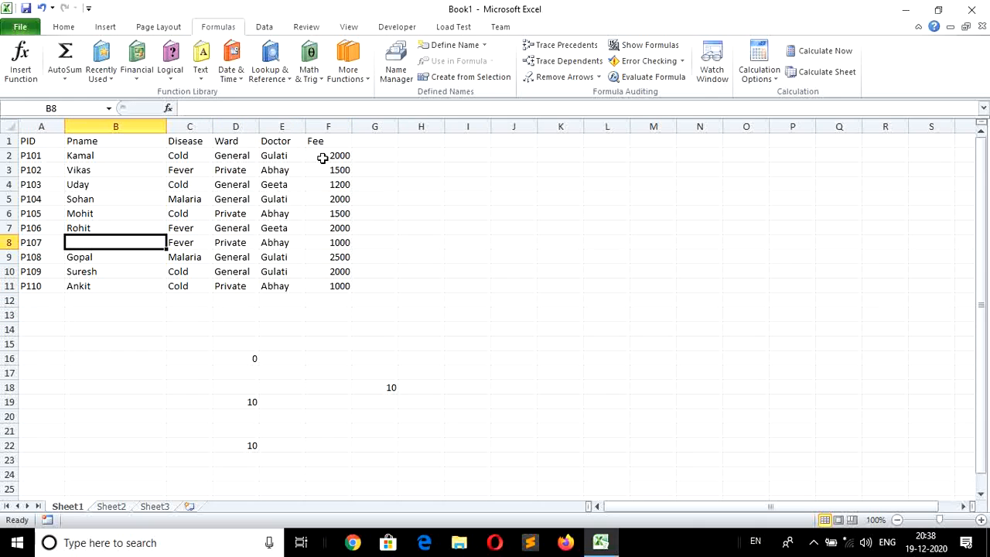
Clear the patient name for P103 in cell B4
key(Down)
key(Up)
key(Up)
key(Up)
key(Up)
key(Up)
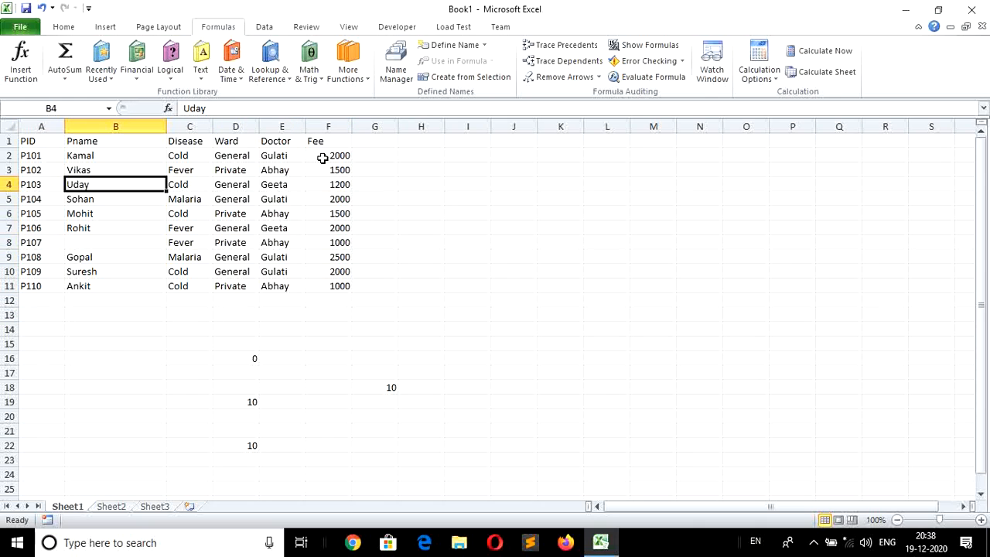
key(Delete)
Enter a COUNTA formula in cell B16 over the Pname values in B2:B11
key(Down)
key(Down)
key(Down)
key(Down)
key(Down)
key(Down)
key(Down)
key(Down)
key(Down)
key(Down)
key(Down)
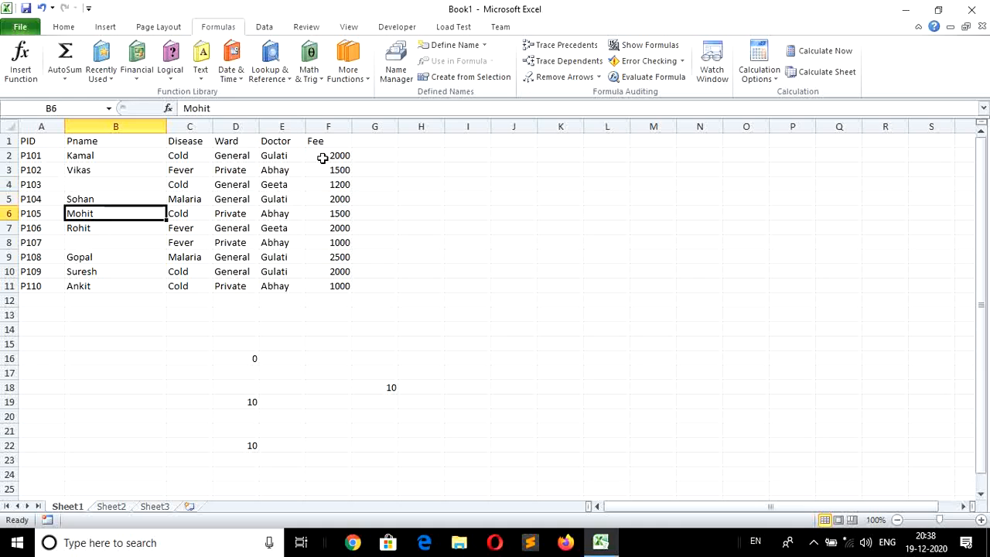
key(Down)
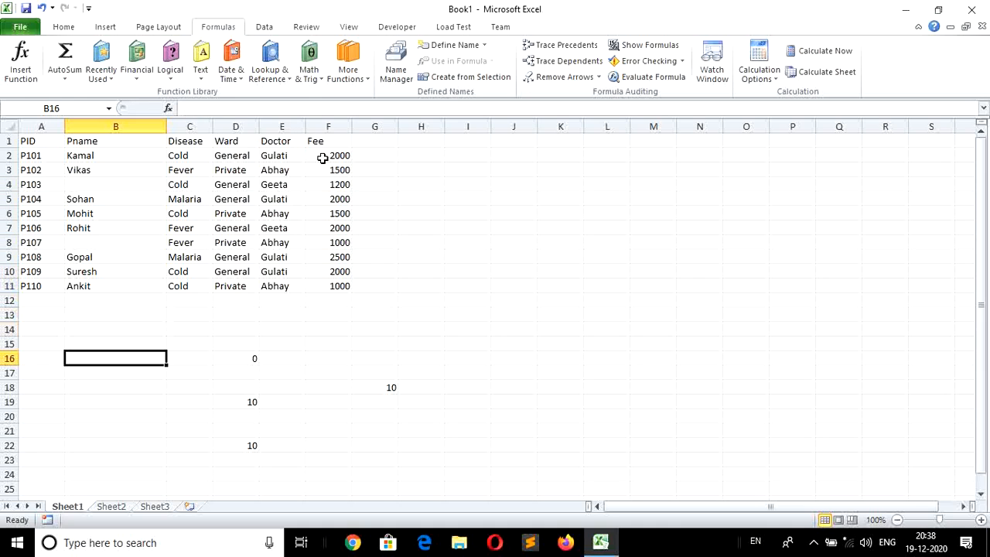
text(=c)
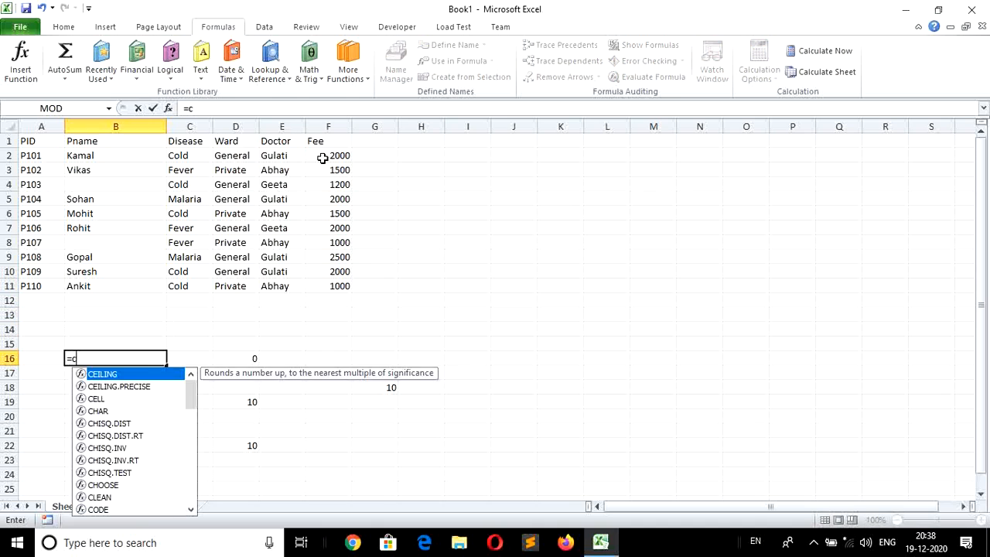
text(ount)
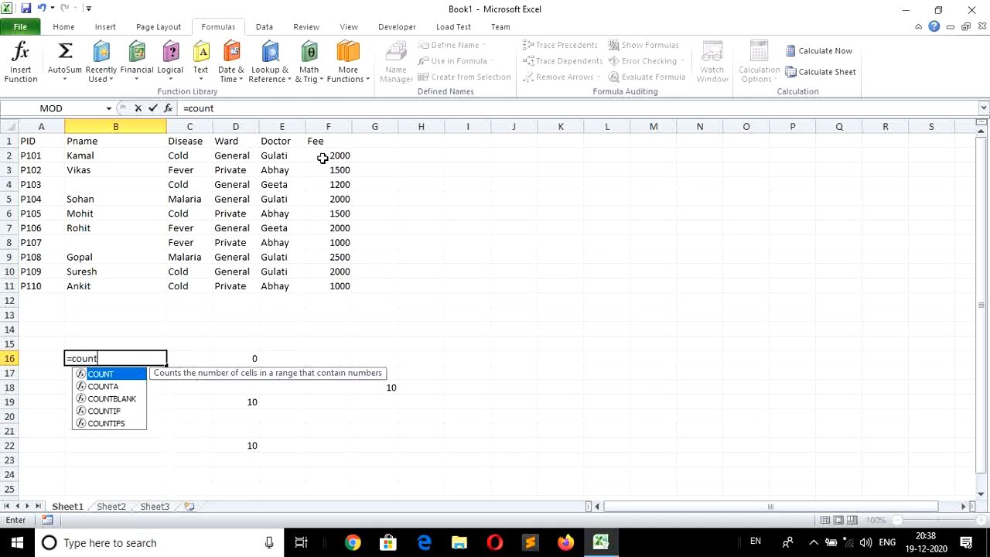
text(a()
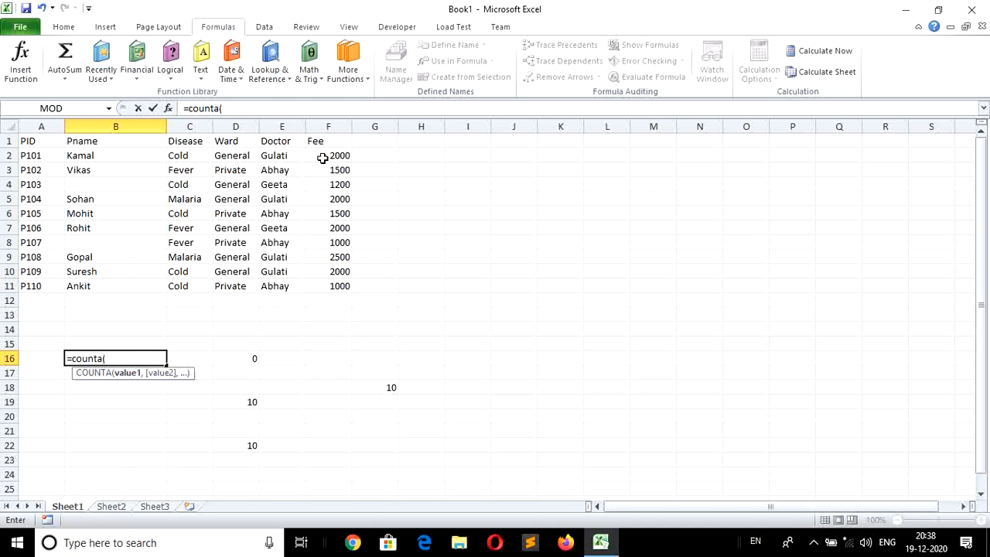
click(99, 151)
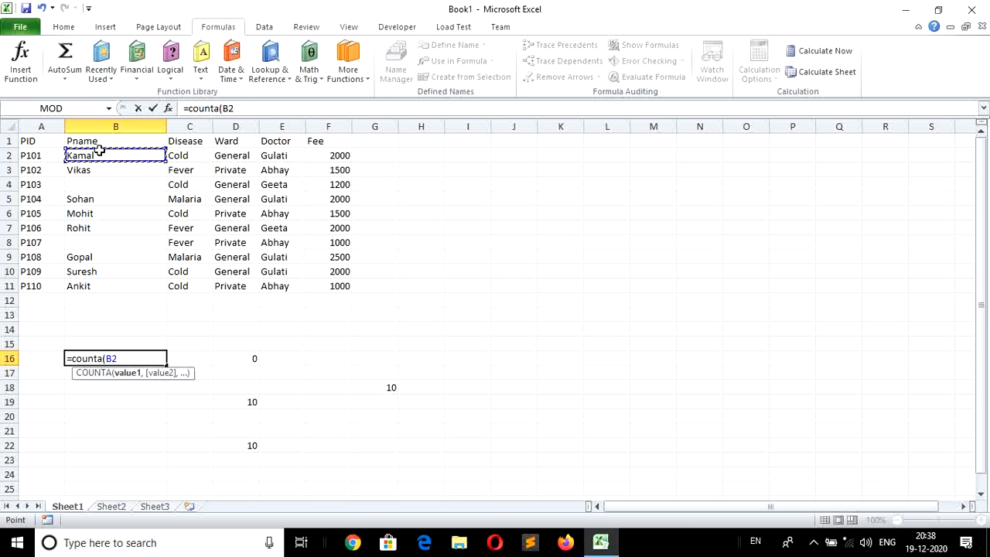
key(shift+Down)
key(shift+Down)
key(shift+Down)
key(shift+Down)
key(shift+Down)
key(shift+Down)
key(shift+Down)
key(shift+Down)
key(shift+Down)
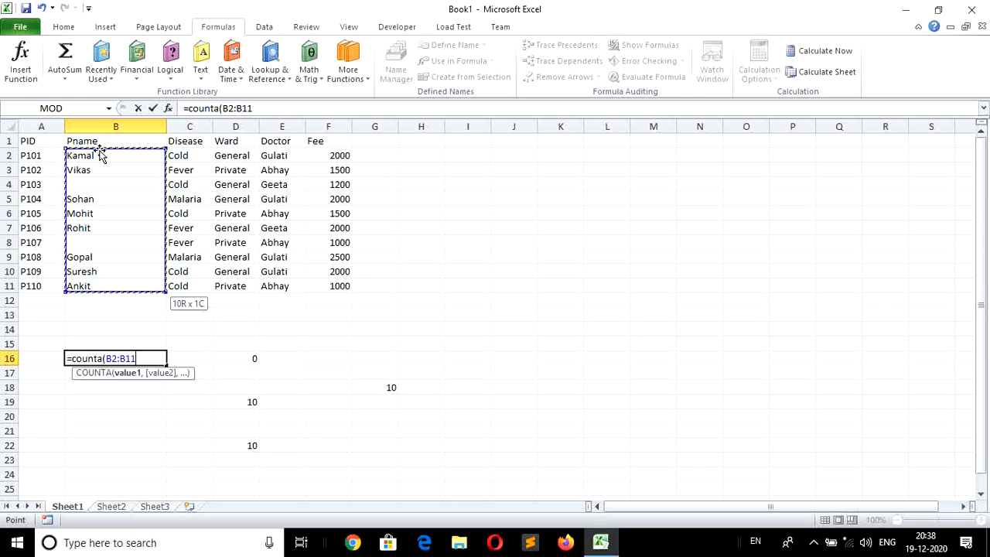
key(Return)
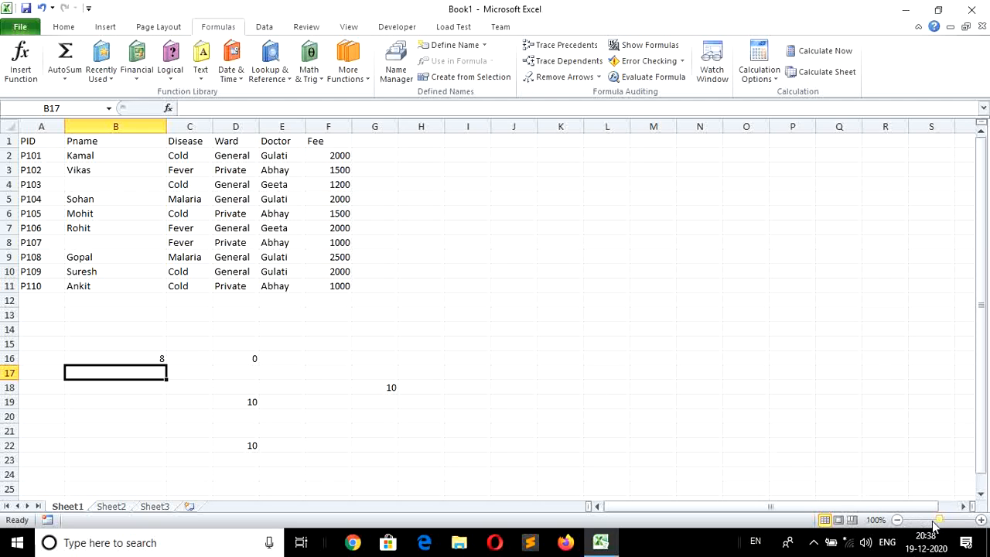
Zoom the worksheet to 130% and look over the patient table from its header row
drag(941, 523, 944, 519)
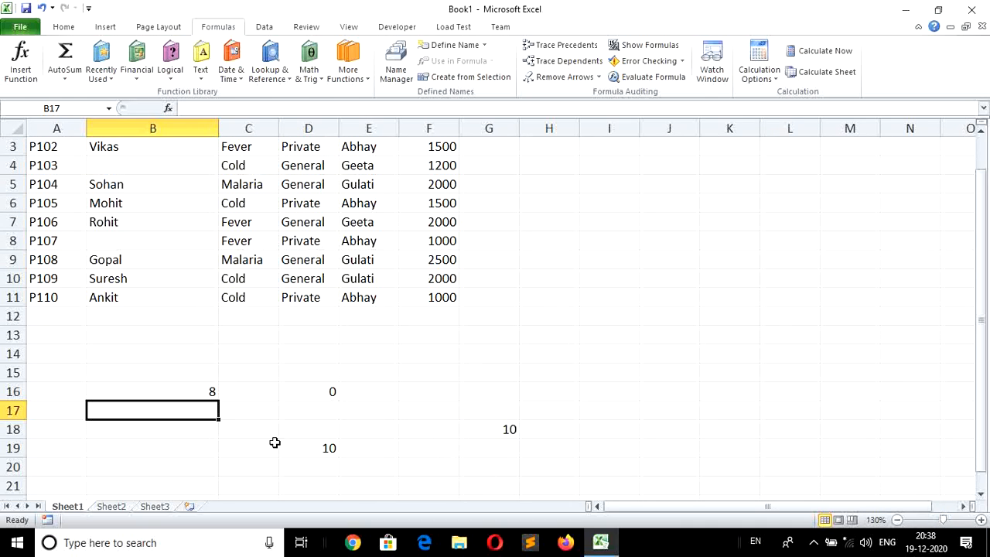
click(276, 348)
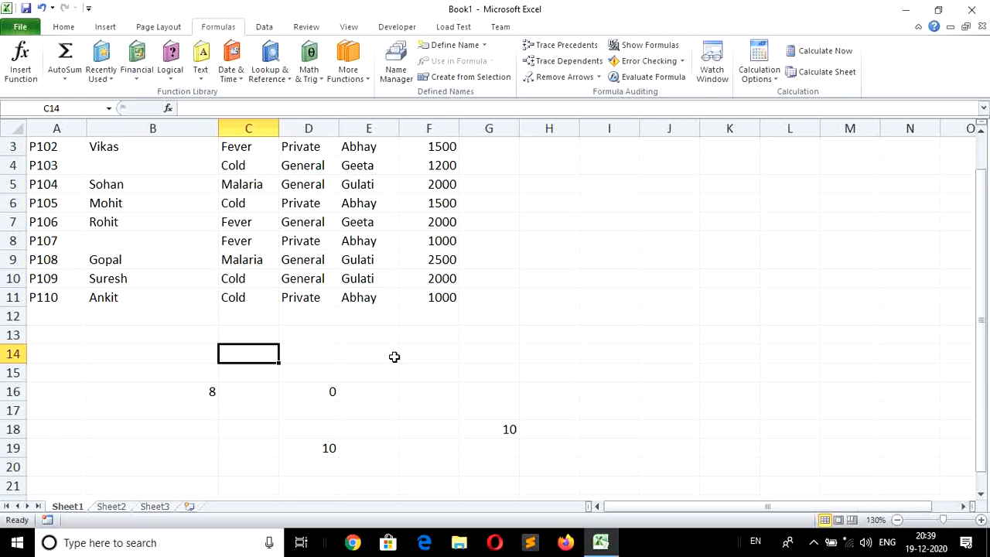
click(521, 225)
key(Up)
key(Up)
key(Up)
key(Up)
key(Up)
key(Up)
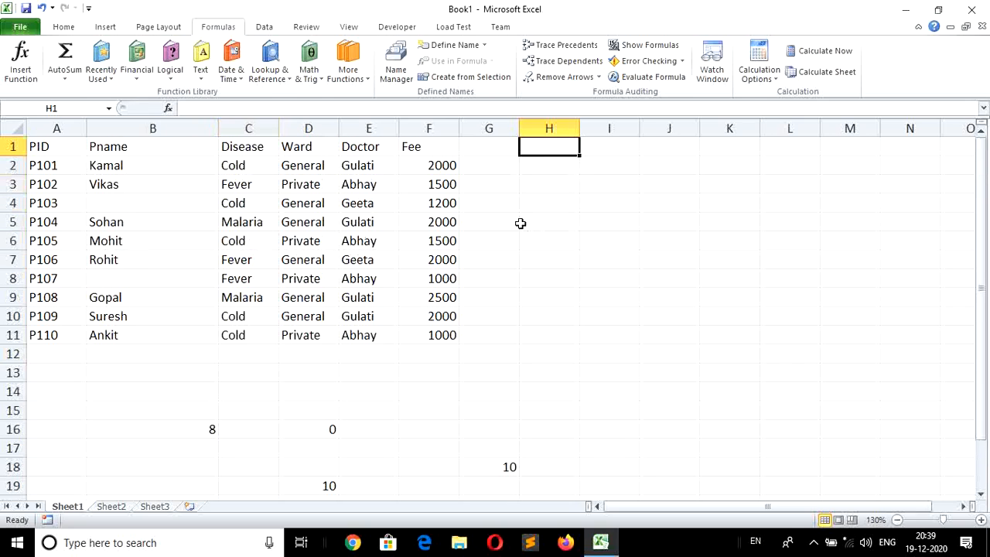
click(644, 346)
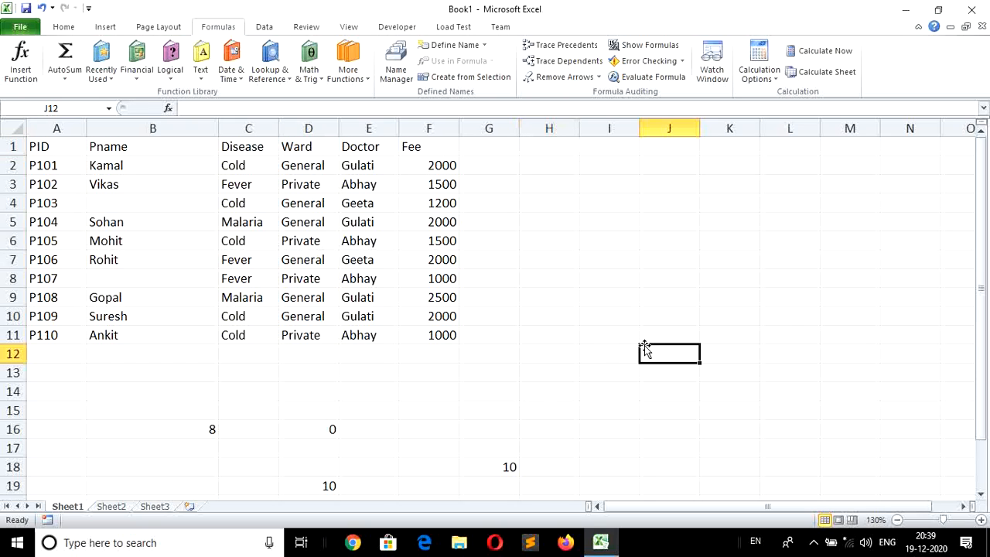
click(607, 284)
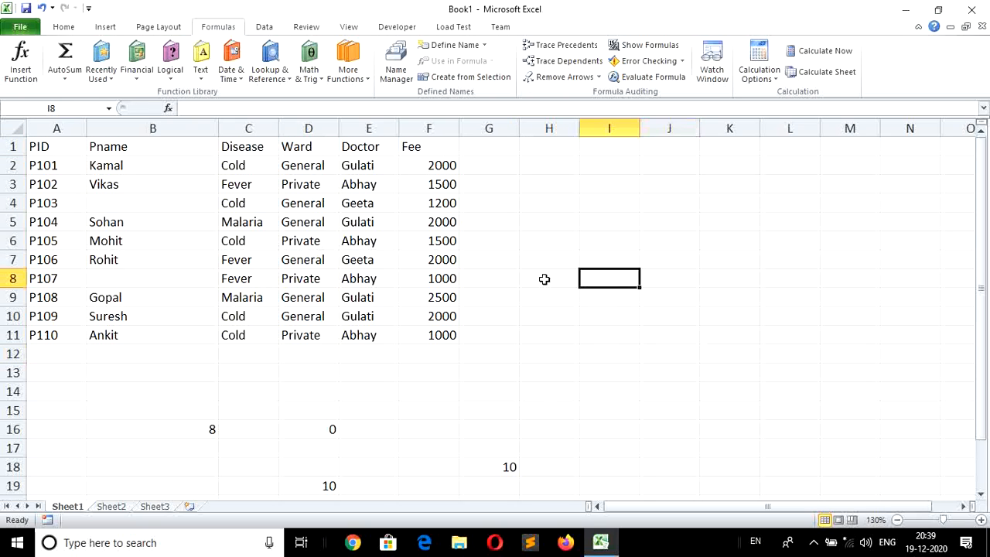
Fill the empty Pname cells B8 and B4 with patient first names
click(134, 283)
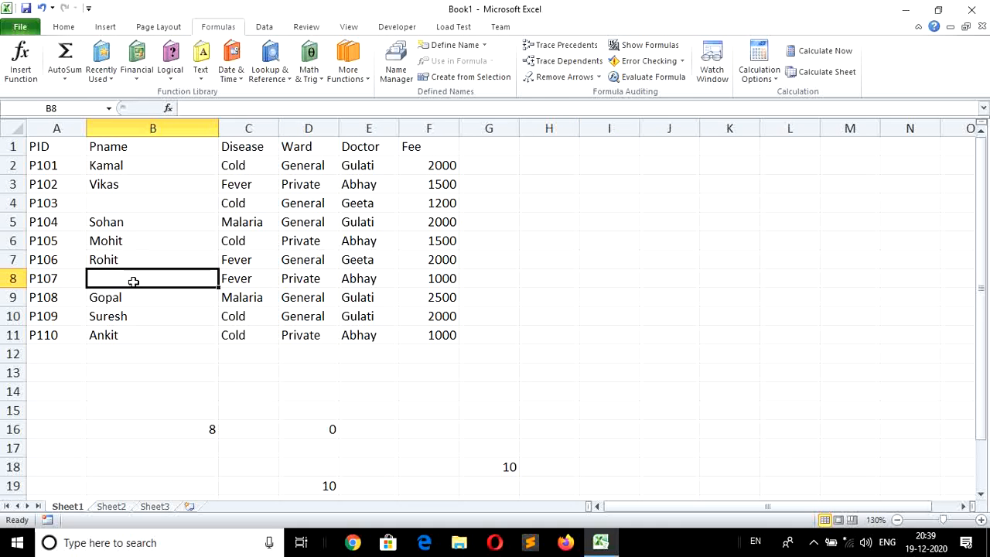
text(Ankit)
key(Return)
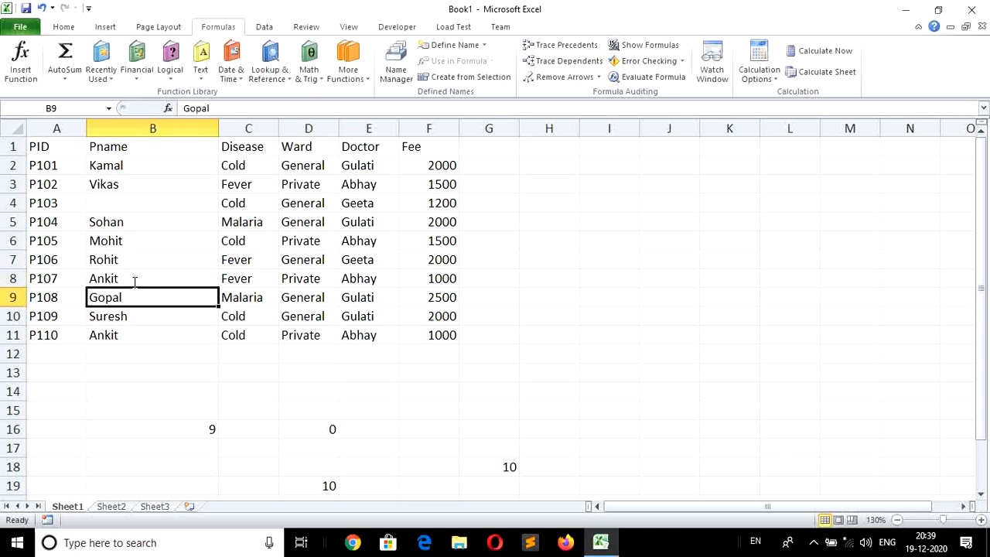
click(134, 283)
key(Up)
key(Up)
key(Up)
key(Up)
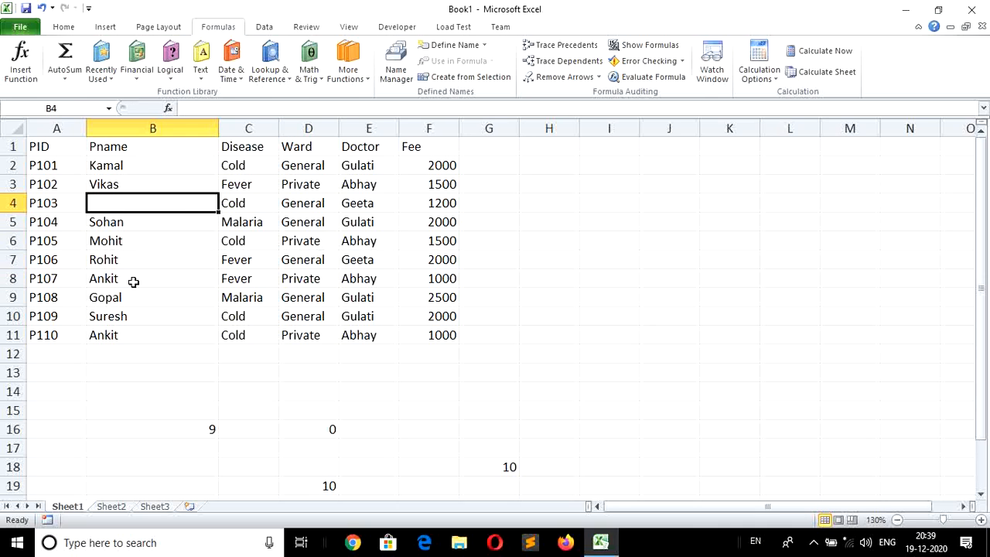
text(Uda)
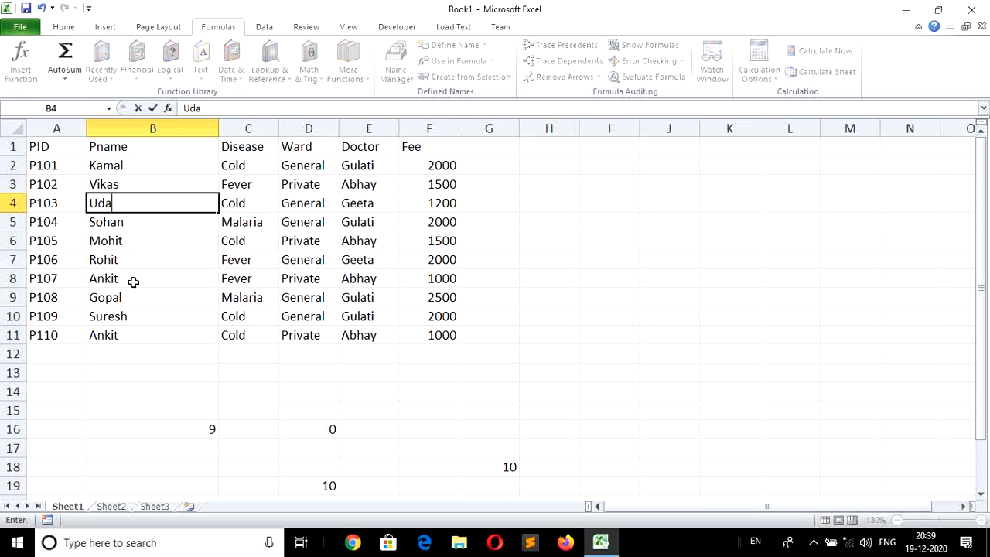
text(y)
key(Return)
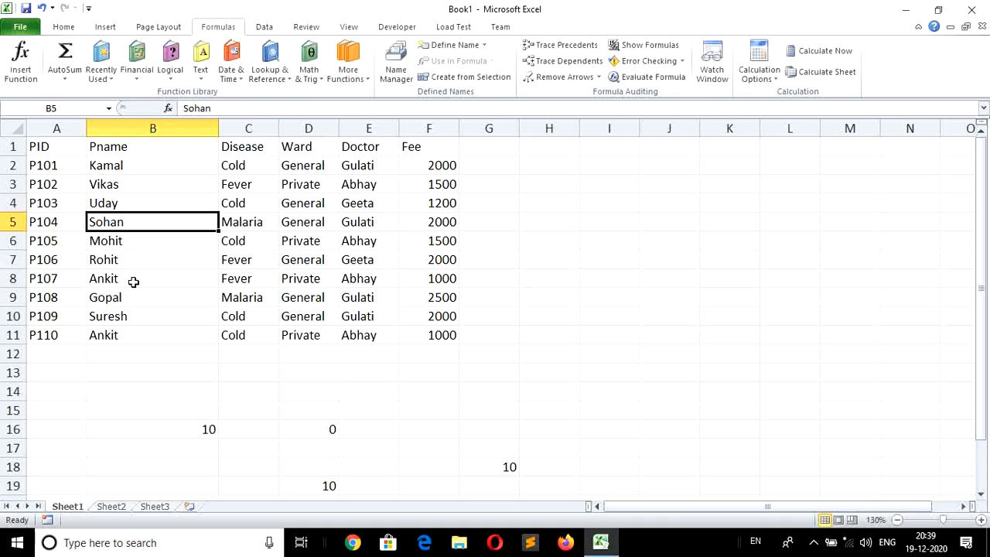
key(Down)
key(Down)
key(Down)
key(Down)
key(Down)
key(Down)
key(Down)
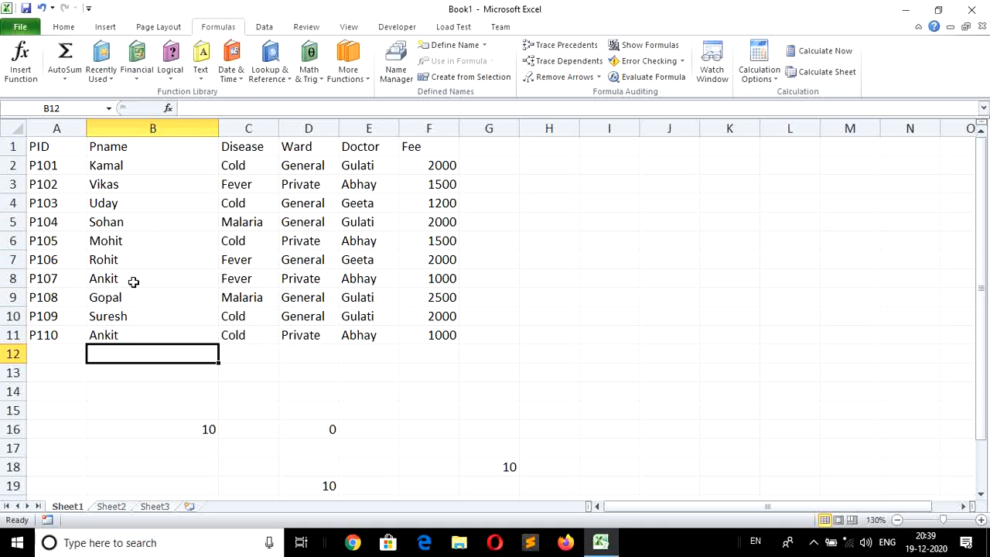
key(Down)
key(Right)
key(Right)
key(Right)
key(Right)
key(Right)
key(Right)
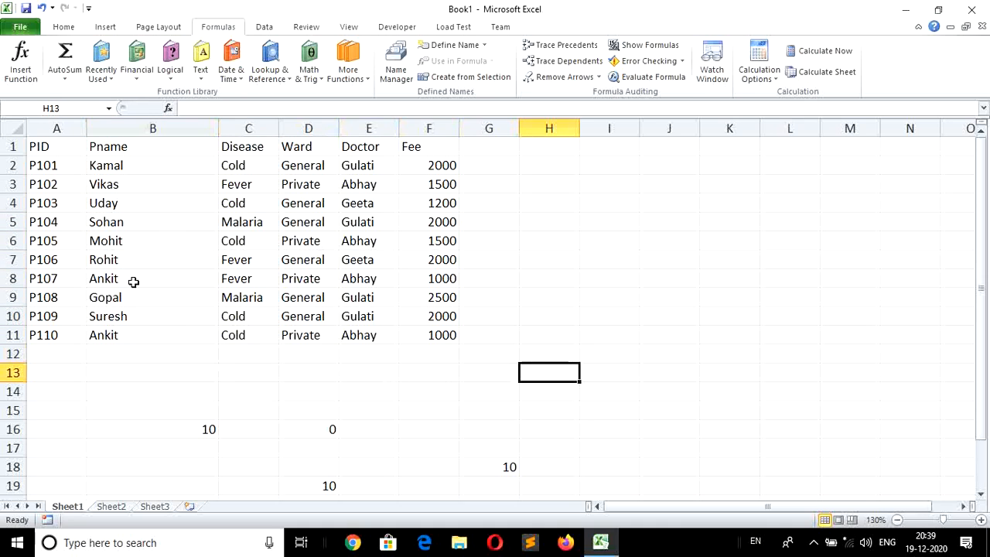
key(Up)
key(Up)
key(Up)
key(Up)
key(Up)
key(Up)
key(Down)
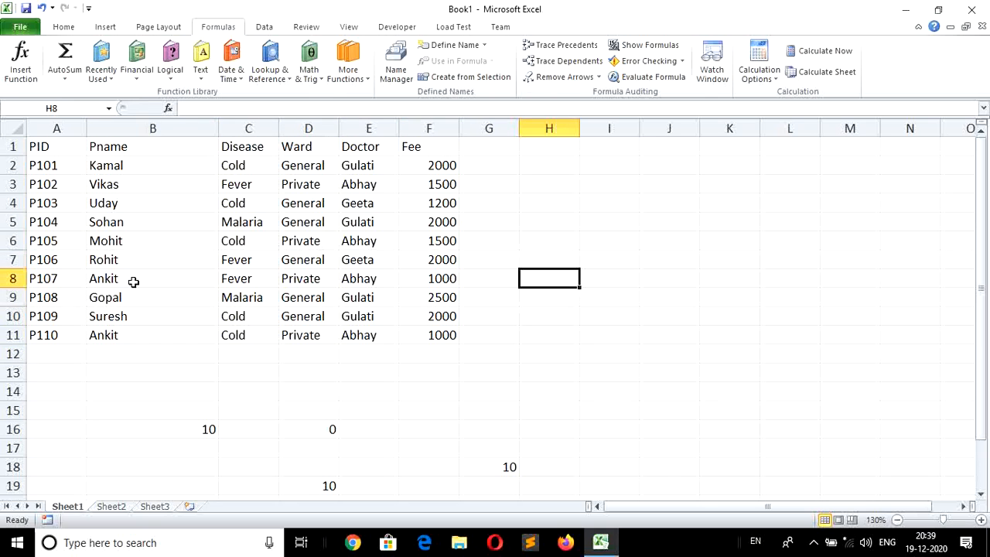
key(Down)
key(Down)
key(Down)
key(Down)
key(Down)
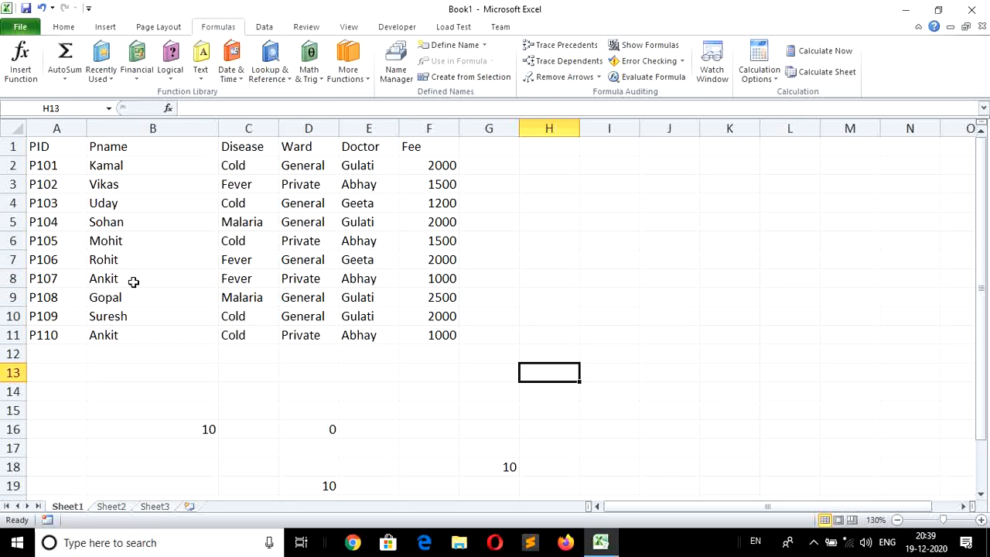
Add a new column header "Contact No" in cell G1, beside the Fee column
key(Left)
key(Up)
key(Up)
key(Up)
key(Up)
key(Up)
key(Up)
key(Up)
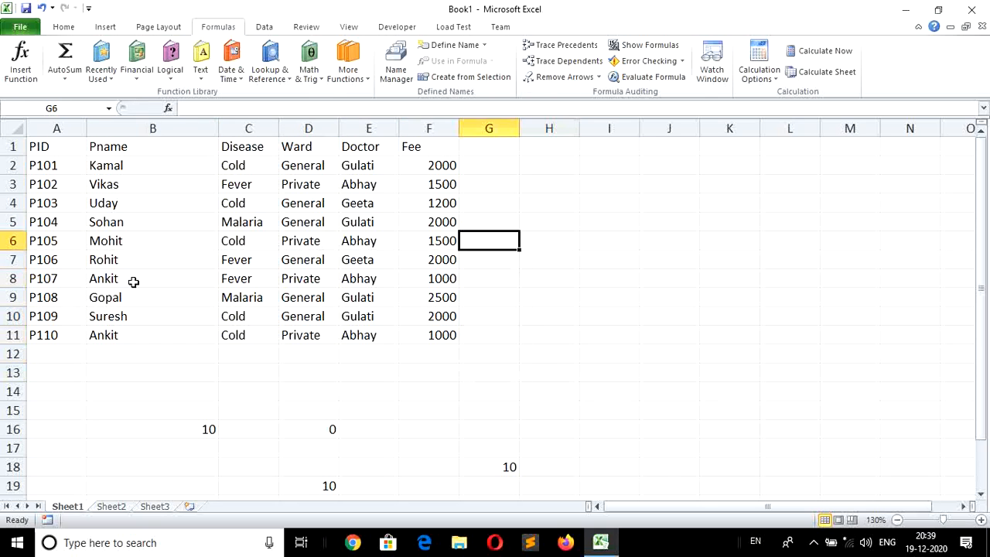
key(Up)
key(Up)
key(Up)
key(Up)
key(Up)
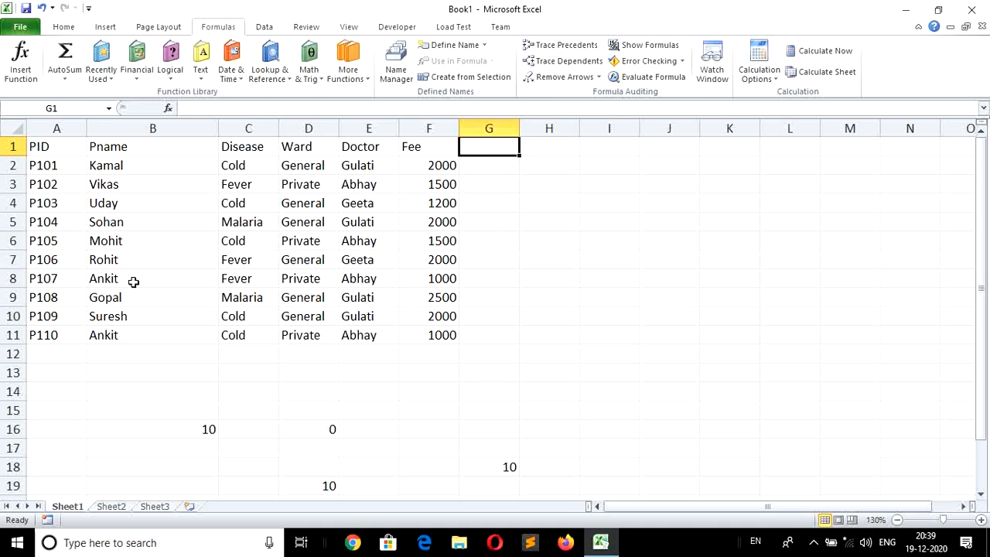
text(Co)
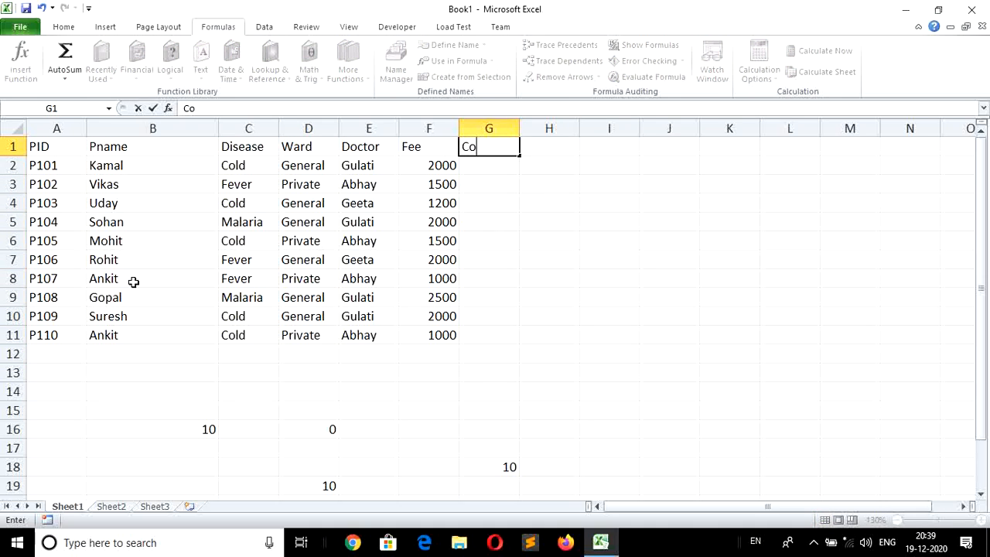
text(ntact No)
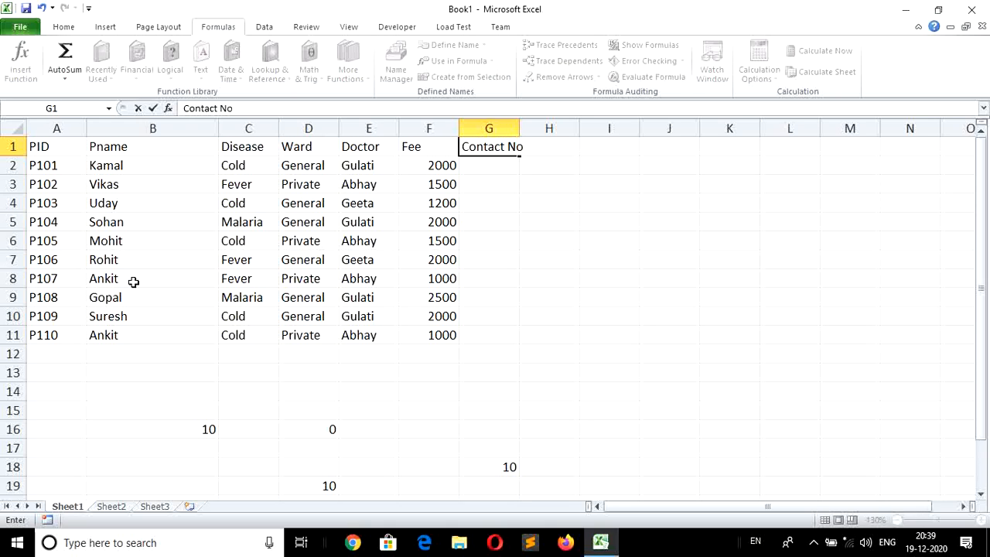
key(Return)
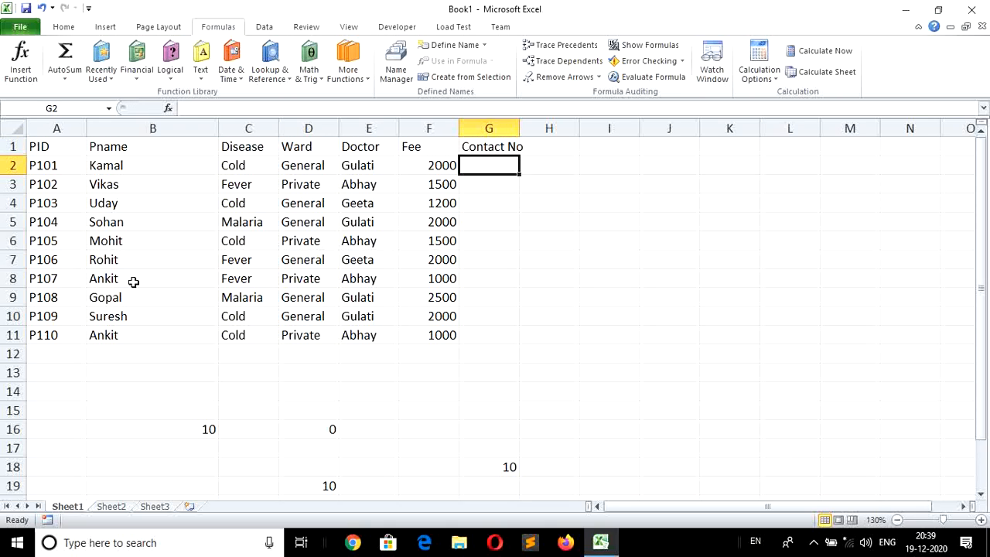
Enter three-digit contact numbers for patients P101 to P106 in cells G2:G7
text(120)
key(Return)
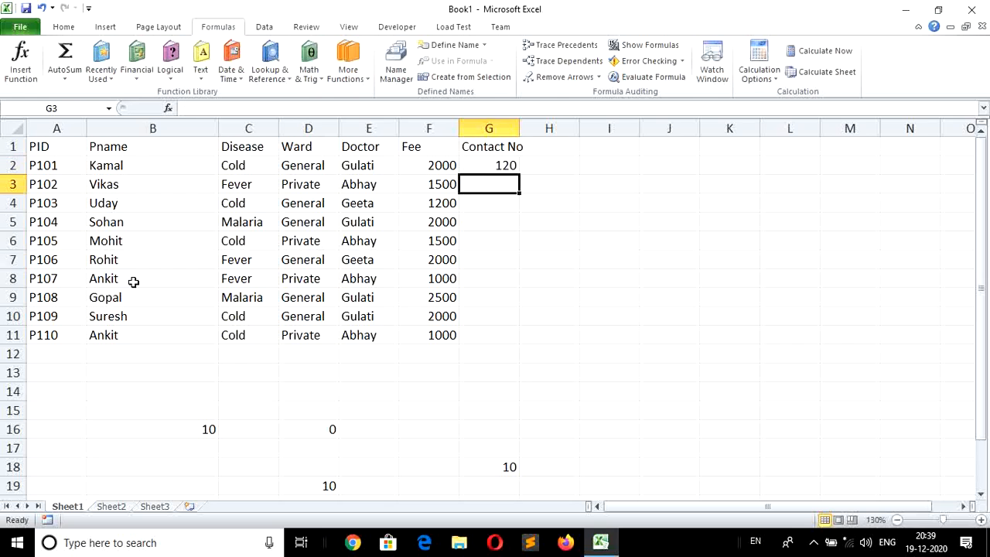
text(254)
key(Return)
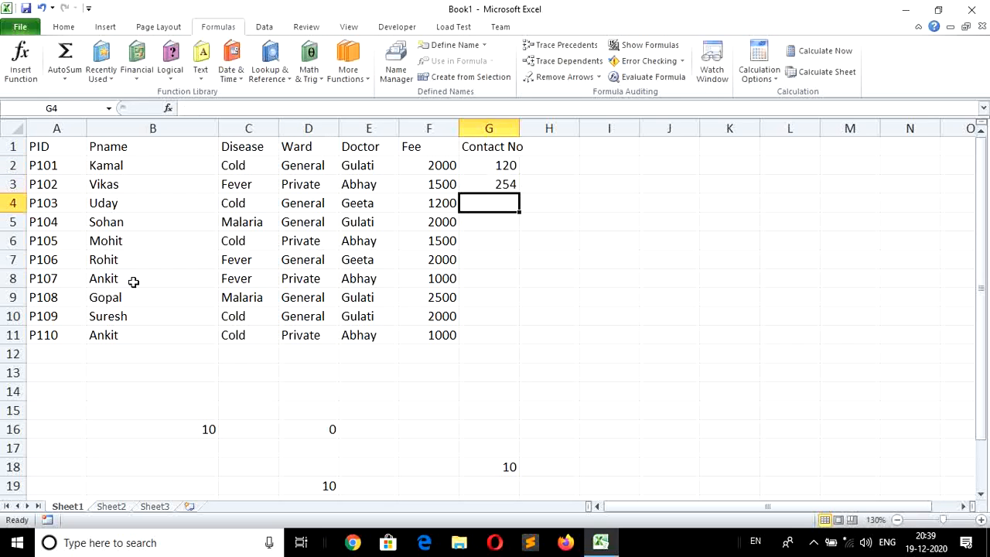
text(122)
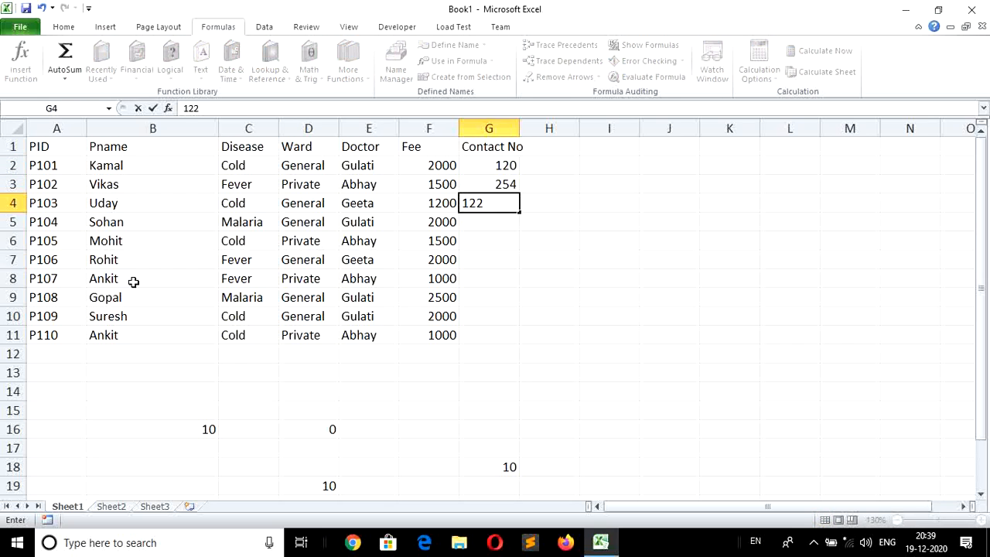
key(Return)
text(876)
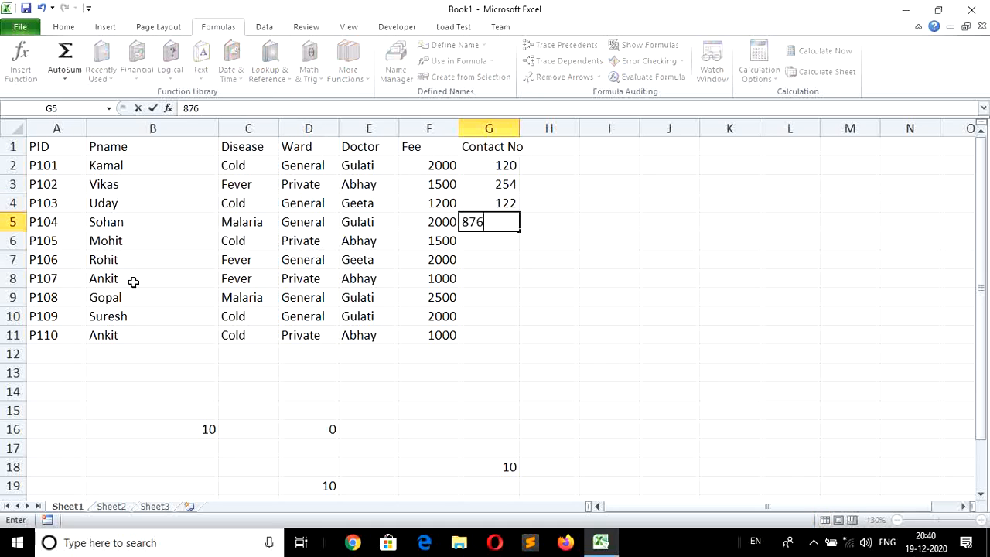
key(Return)
text(2234)
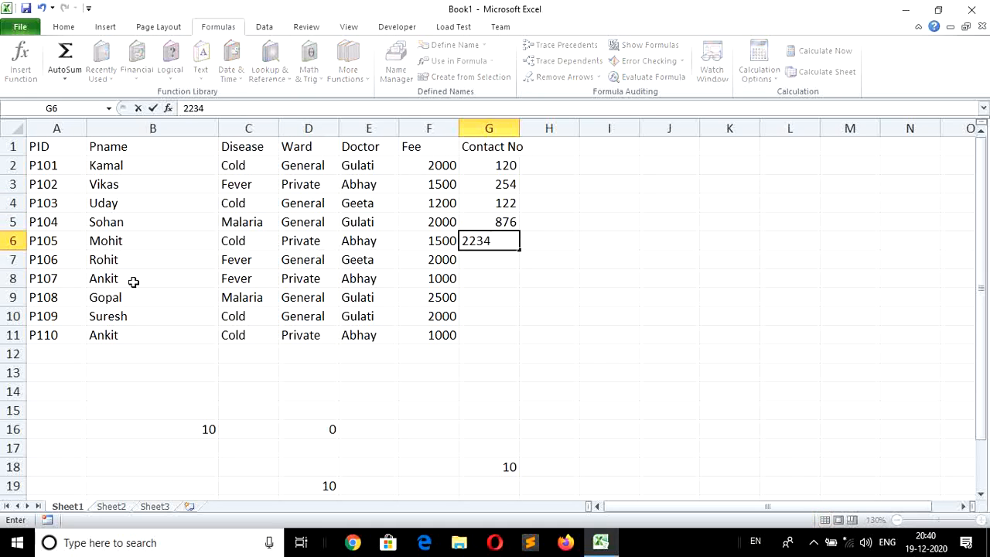
key(BackSpace)
key(Return)
text(845)
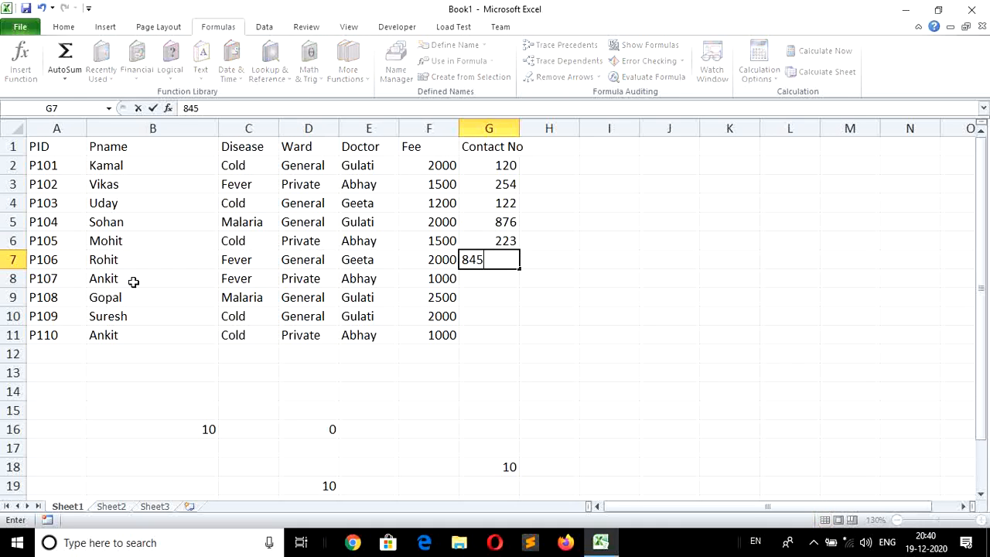
key(Return)
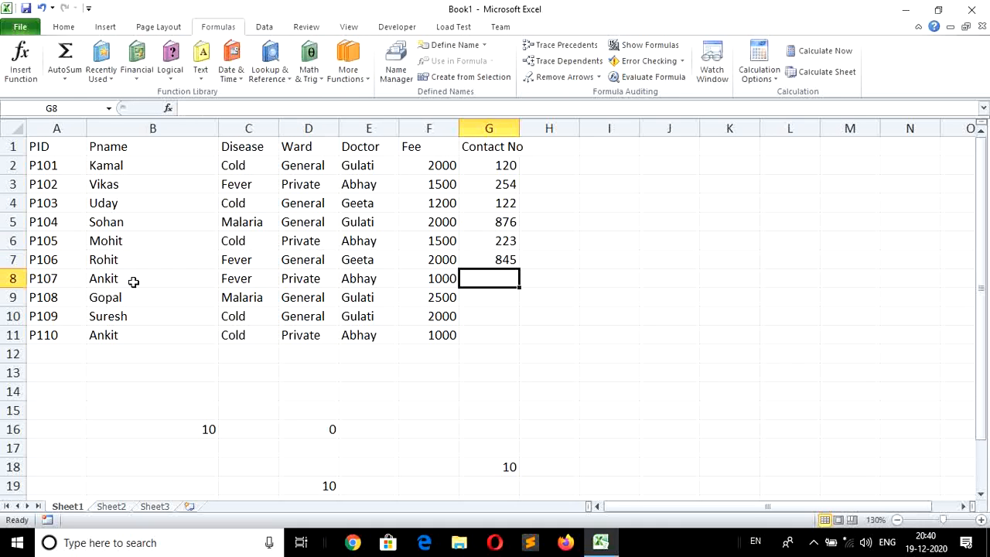
Leave G8 and G9 empty and enter three-digit contact numbers in G10 and G11
key(Return)
key(Return)
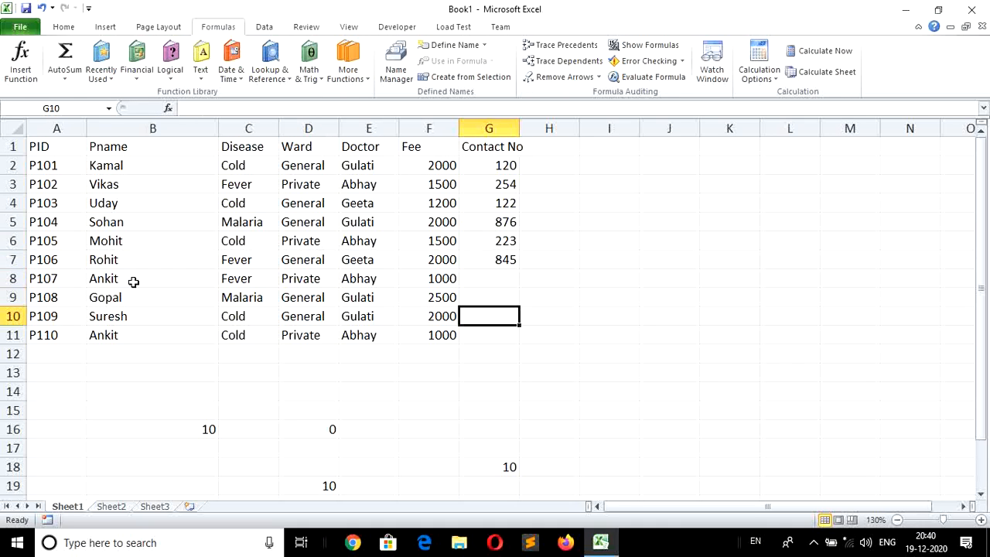
text(456)
key(Return)
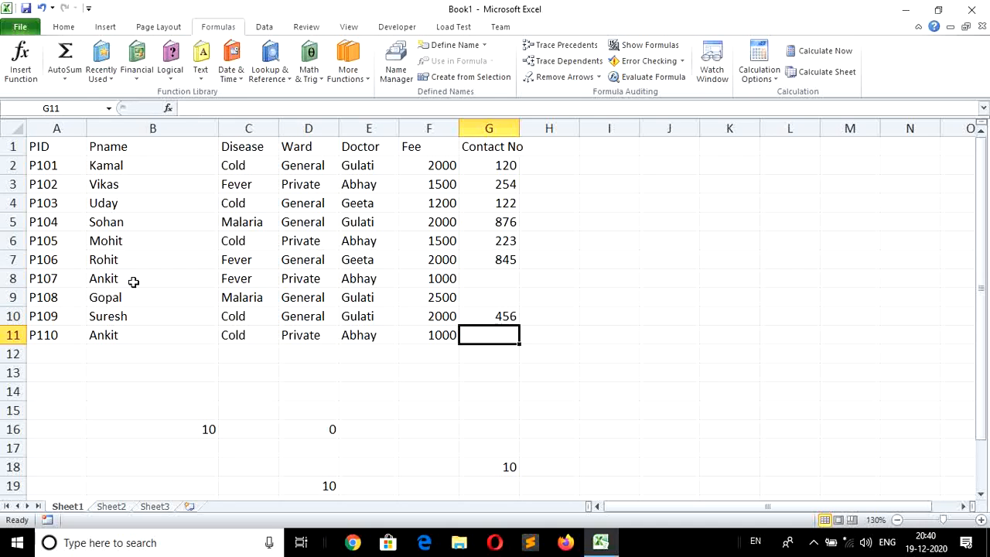
text(222)
key(Return)
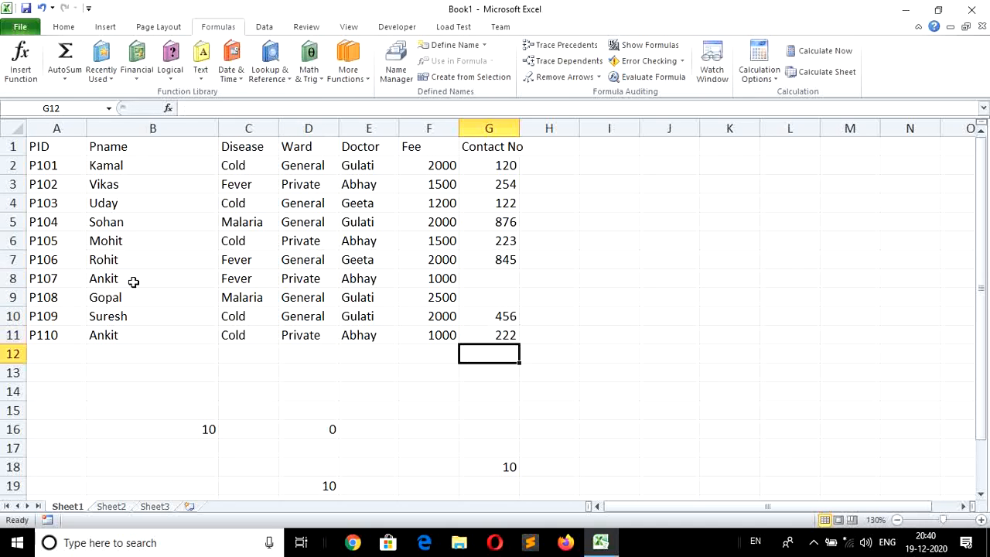
Clear the contact number in cell G5 for patient P104
key(Up)
key(Up)
key(Up)
key(Up)
key(Up)
key(Up)
key(Up)
key(Delete)
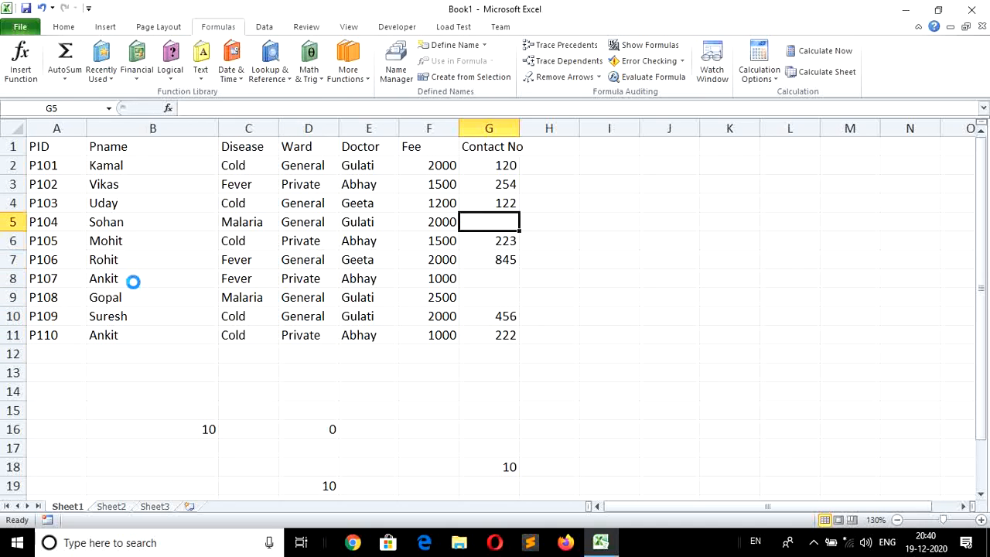
key(Down)
key(Down)
key(Down)
key(Down)
key(Down)
key(Down)
key(Down)
key(Down)
key(Down)
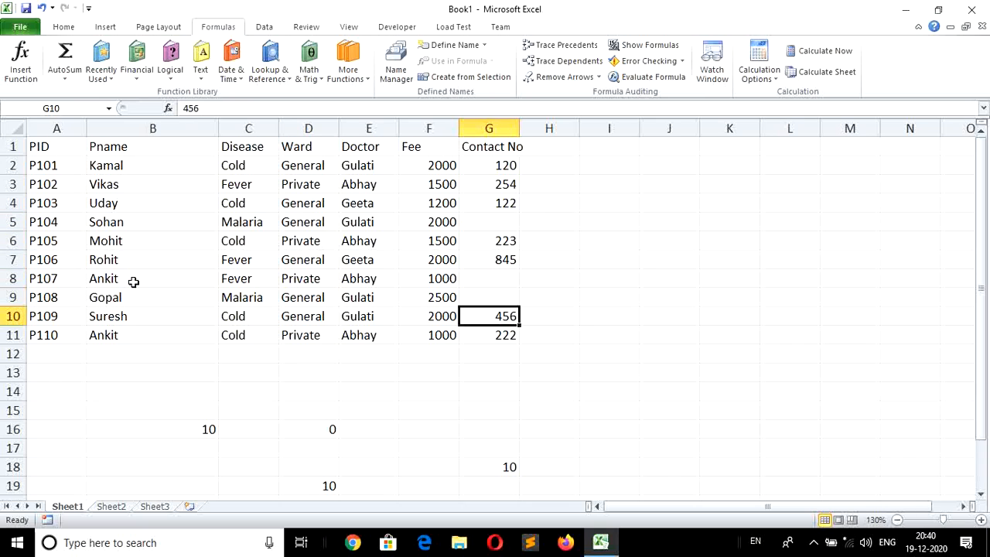
key(Right)
key(Right)
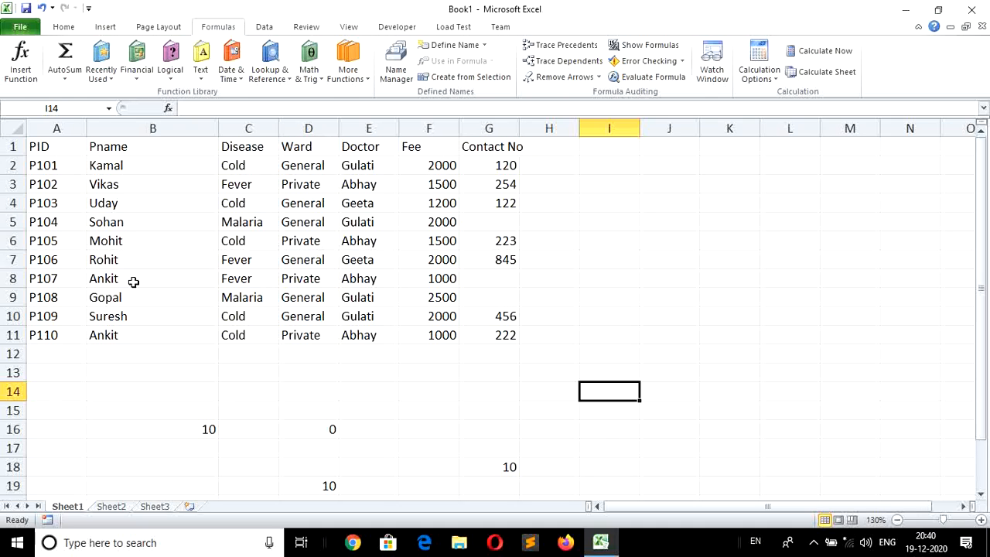
key(Right)
key(Right)
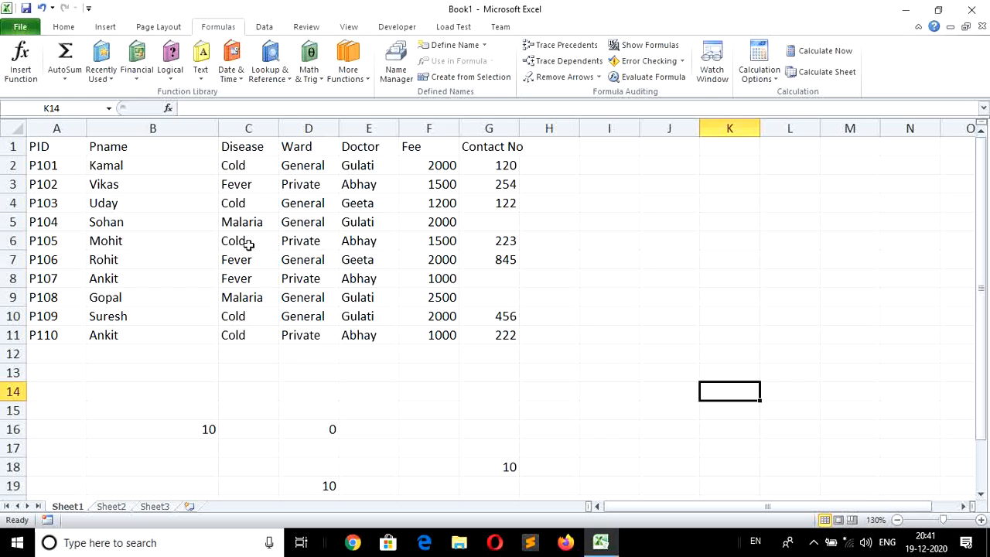
Enter a COUNTBLANK formula in cell J6 over the Contact No range G2:G11
click(646, 237)
text(=)
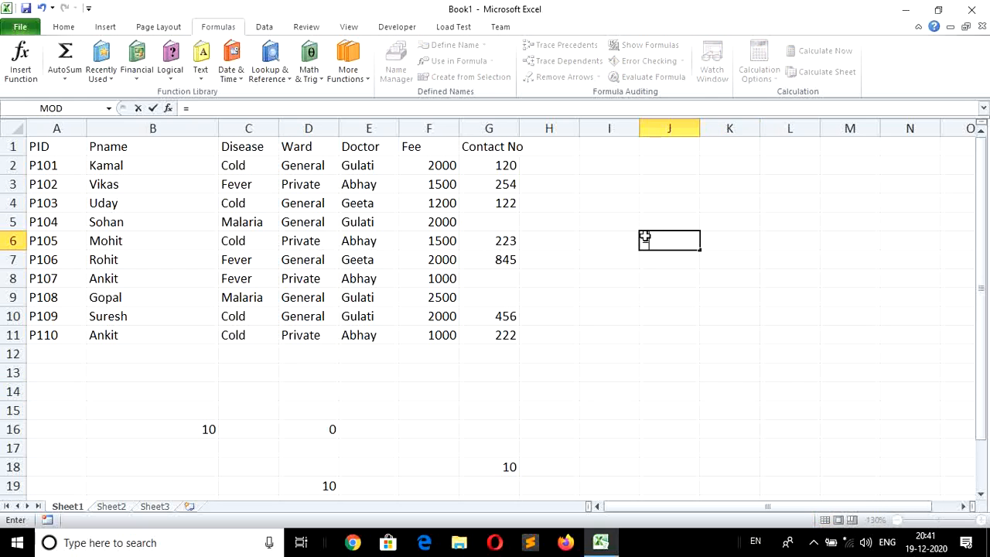
text(coun)
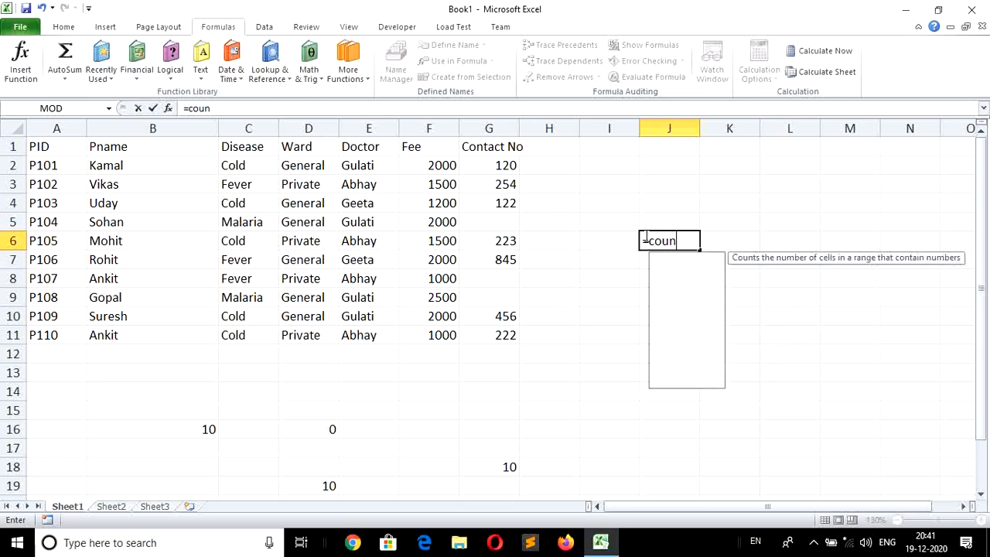
text(tblank)
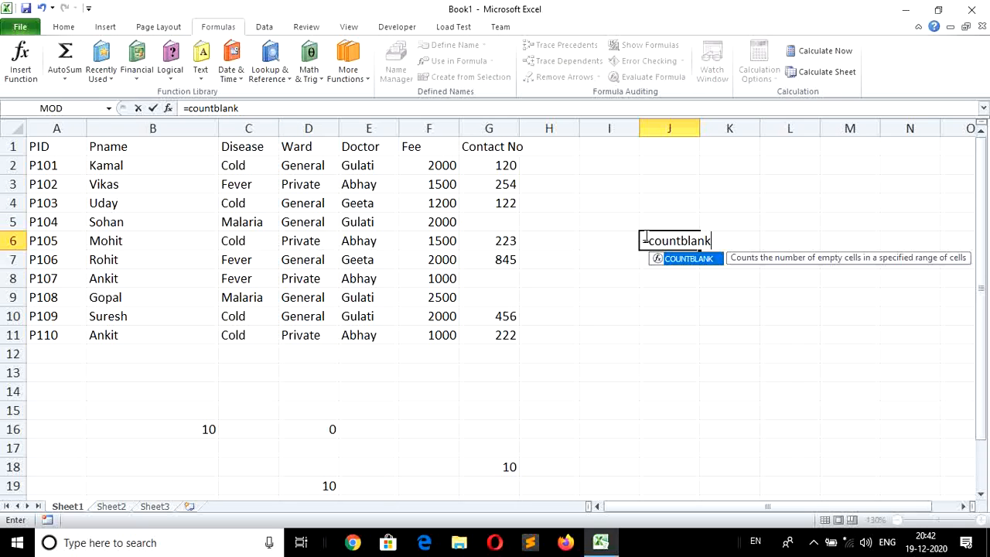
text(()
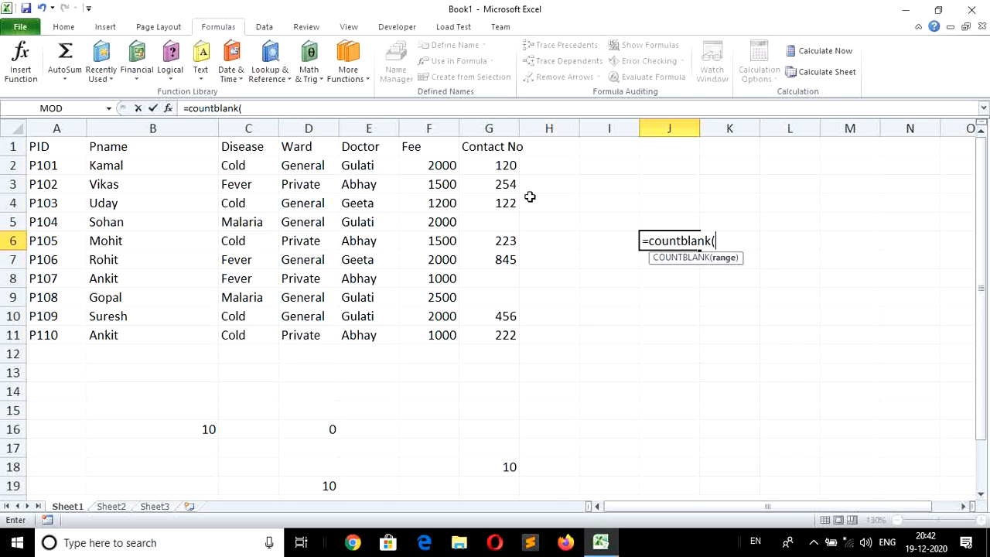
drag(496, 165, 495, 335)
key(Return)
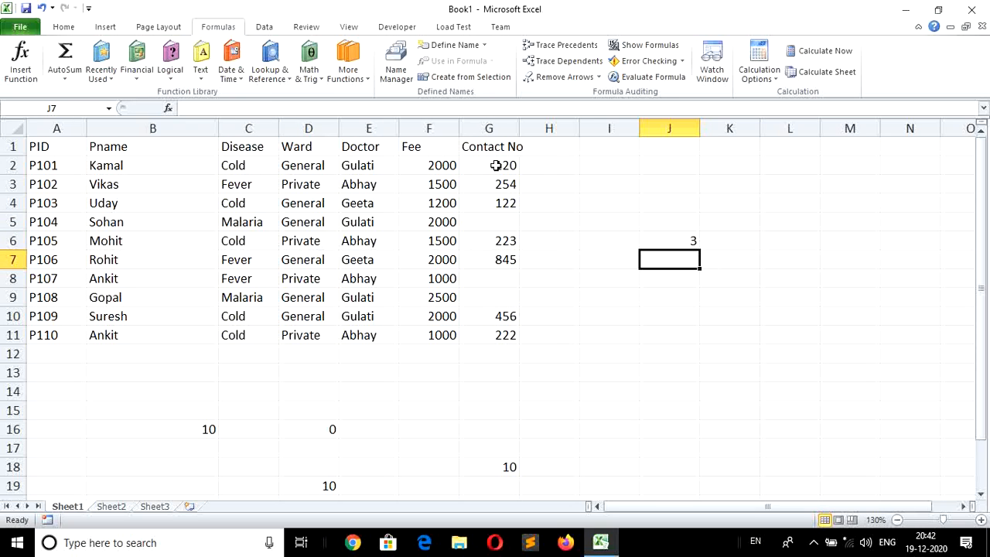
Clear the contact number in cell G3 and enter the text "hhg" in its place
click(503, 183)
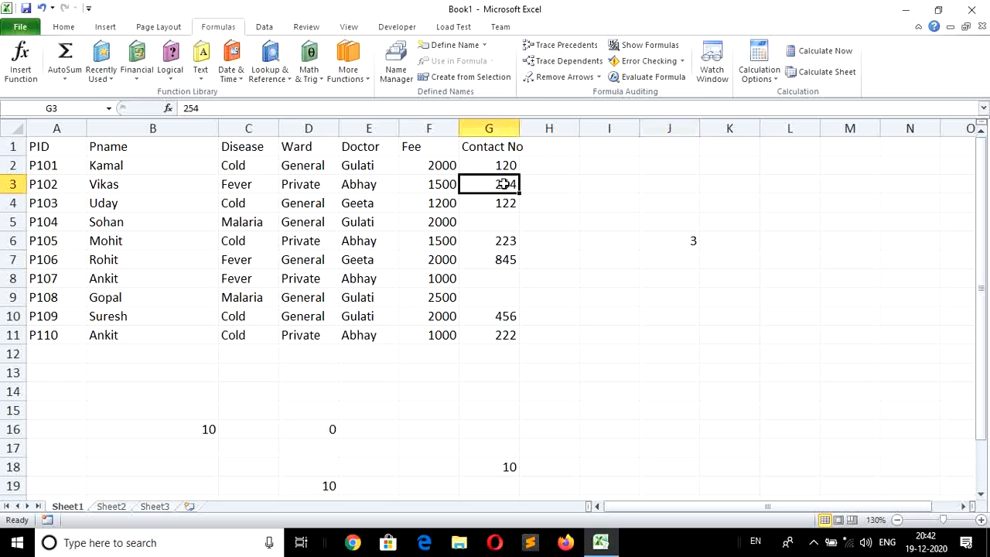
key(Delete)
text(hhg)
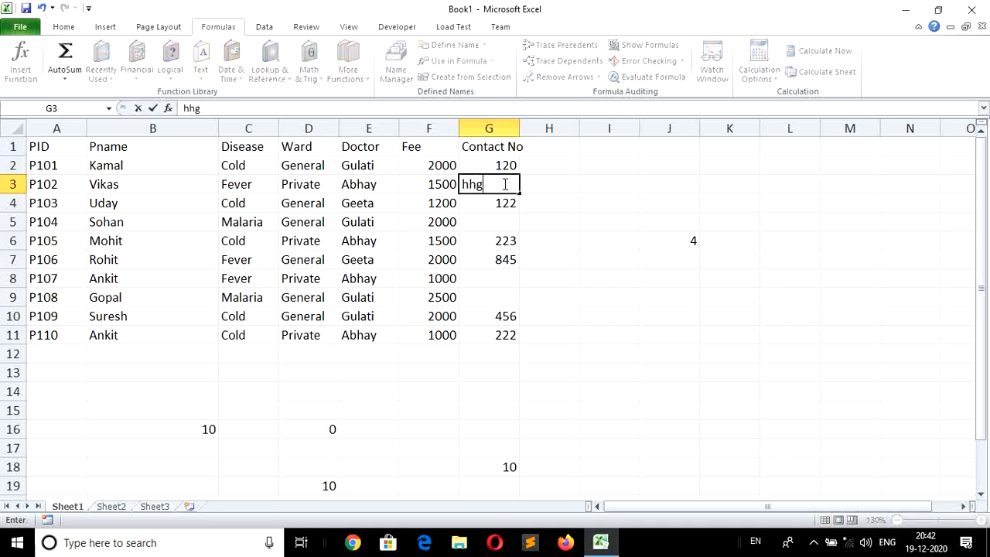
key(Down)
Fill the empty Contact No cells with "hhg" in G8 and "kk" in G9
key(Down)
key(Down)
key(Down)
key(Down)
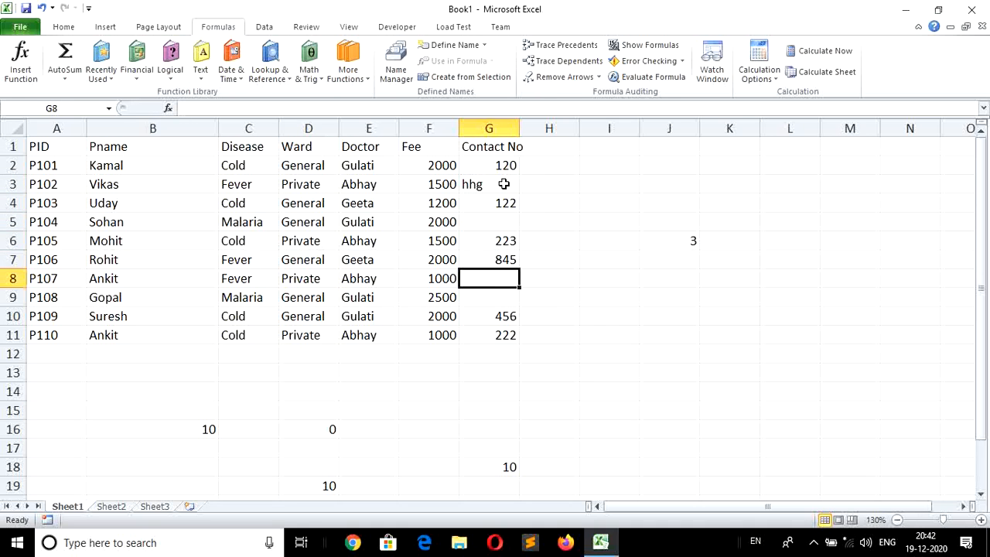
text(hhg)
key(Return)
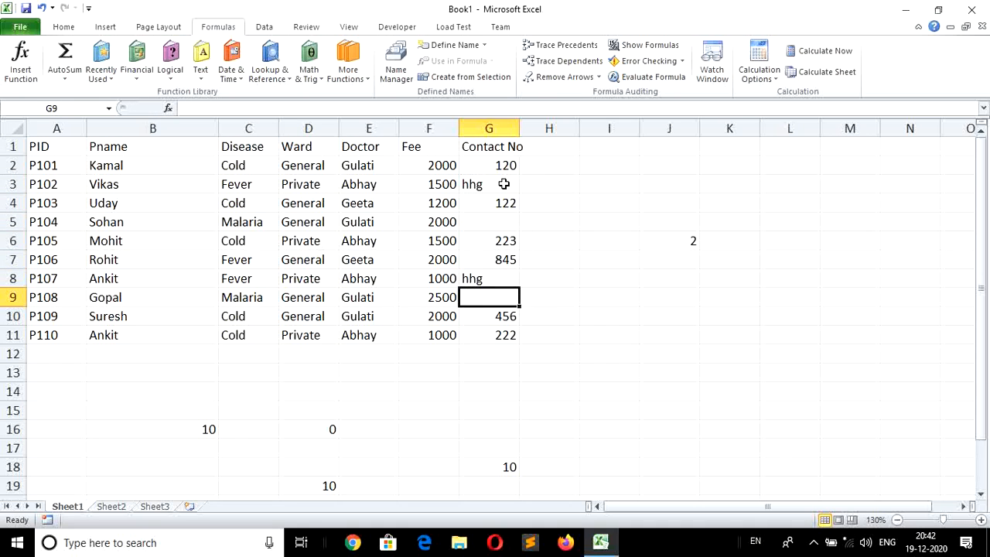
text(kk)
key(Return)
Fill the empty Contact No cell G5 with the text "kk"
key(Up)
key(Up)
key(Up)
key(Up)
key(Up)
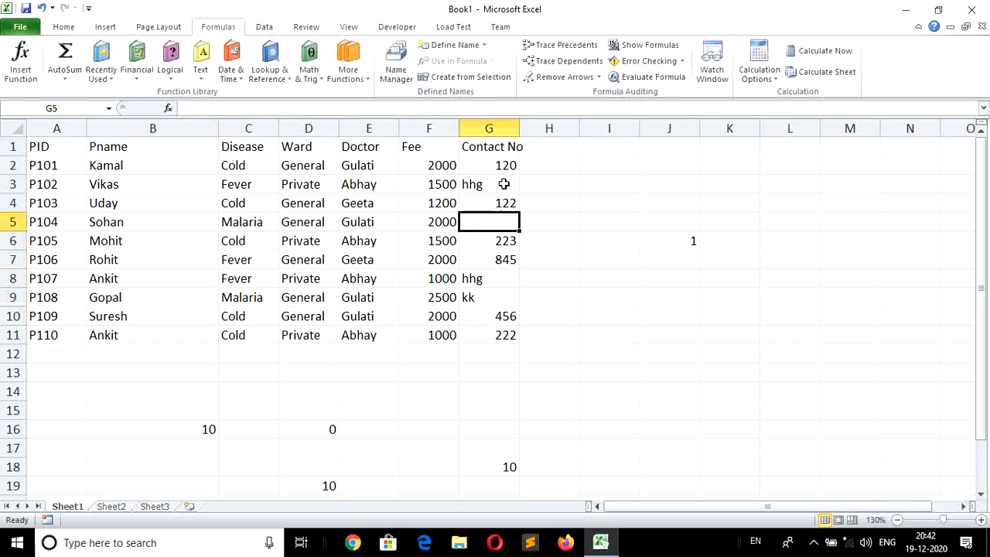
text(kk)
key(Return)
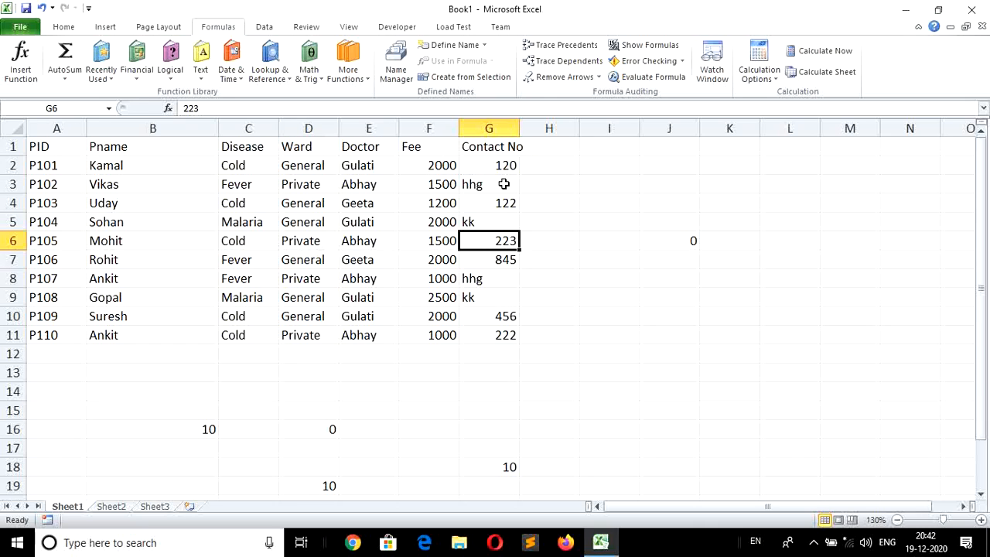
Undo the text entries in the Contact No column and the clearing of cell G3
key(ctrl+z)
key(ctrl+z)
key(ctrl+z)
key(ctrl+z)
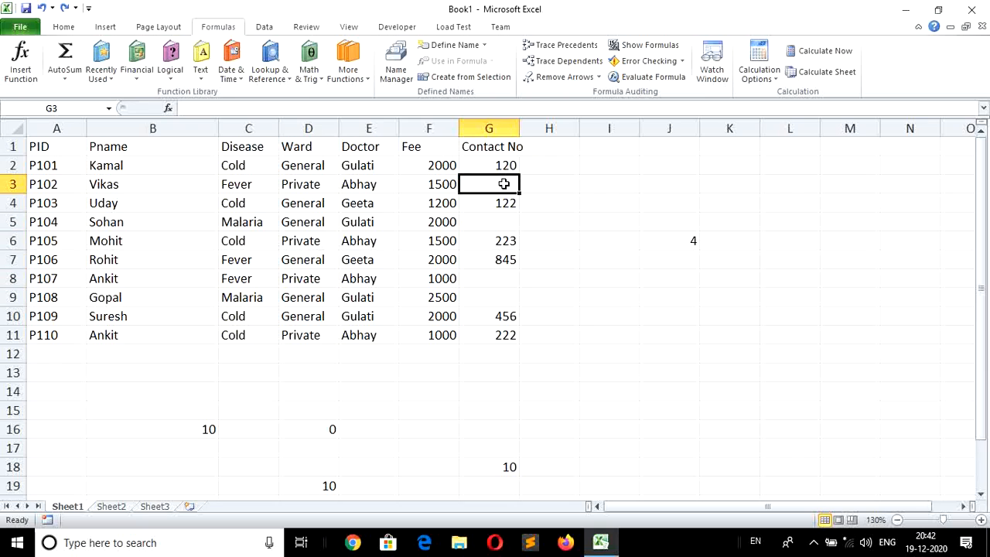
key(ctrl+z)
key(Down)
key(Down)
key(Right)
key(Right)
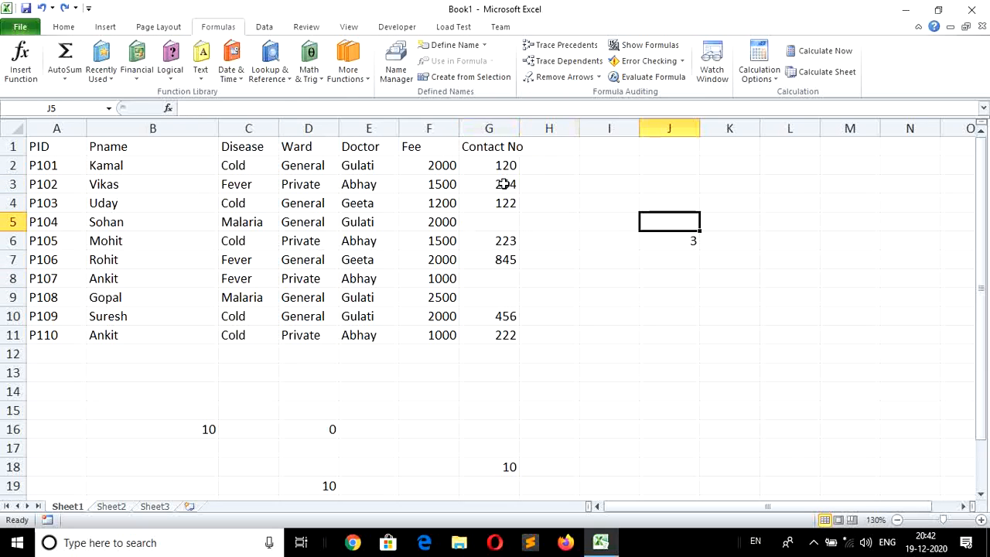
key(Down)
Fill the empty Contact No cells G5, G8 and G9 with three-digit contact numbers
key(Left)
key(Left)
key(Left)
key(Up)
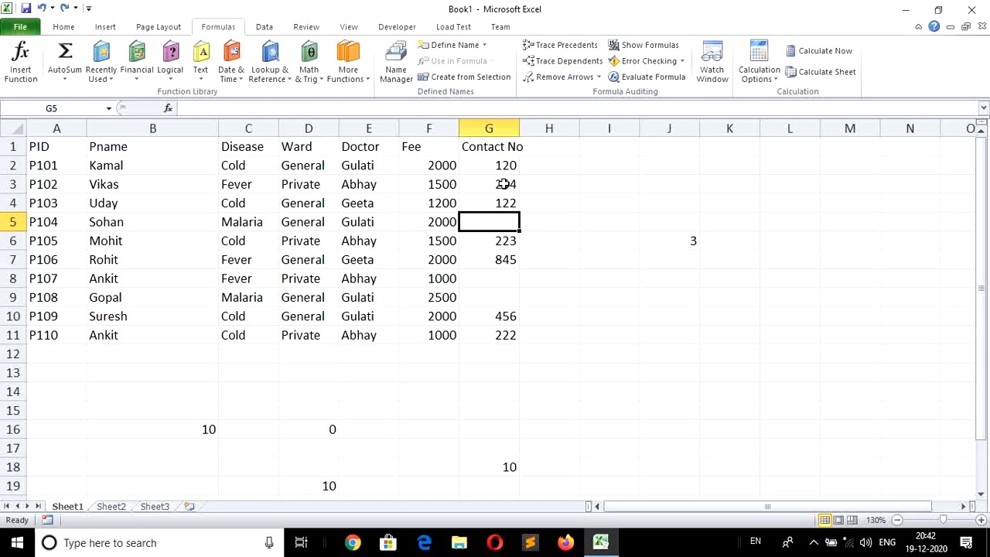
text(544)
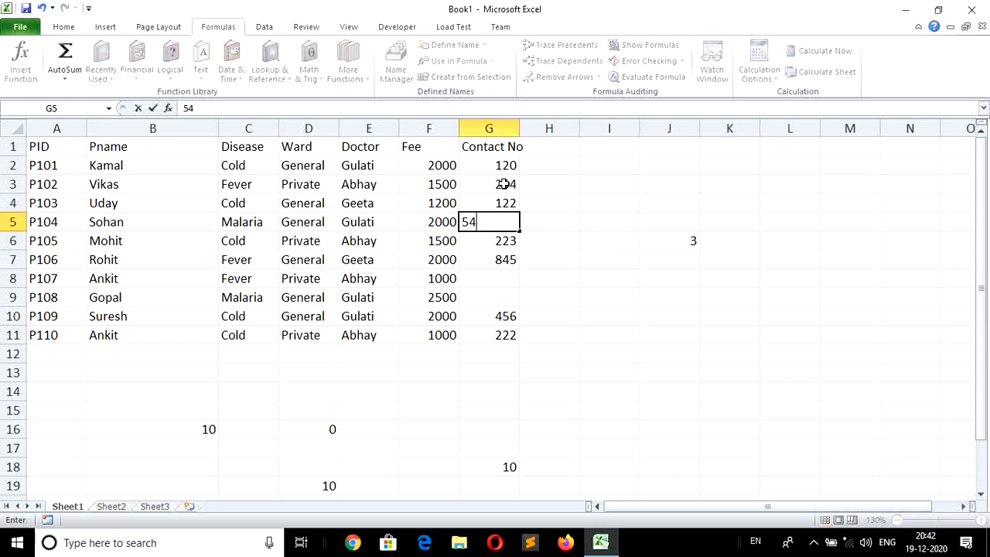
key(Return)
key(Return)
key(Return)
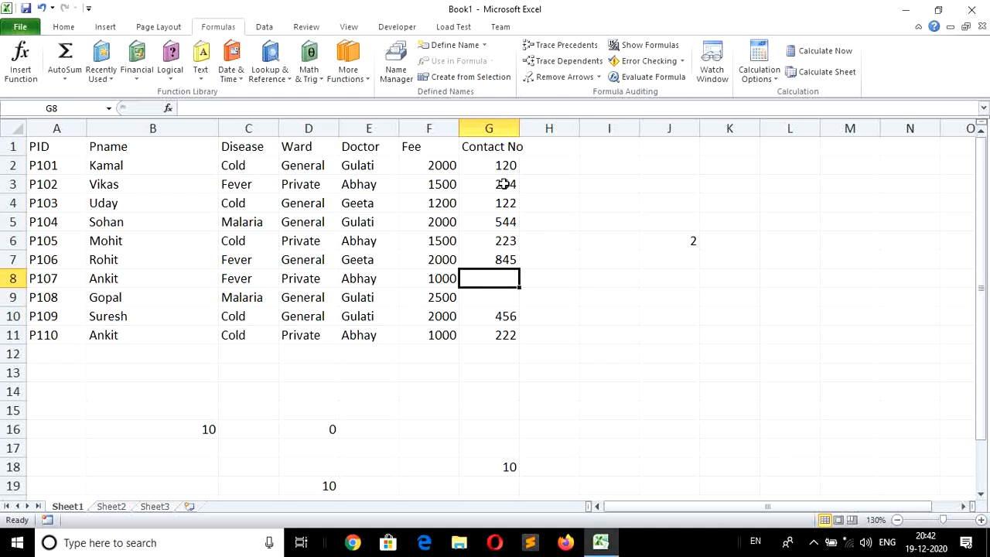
text(777)
key(Return)
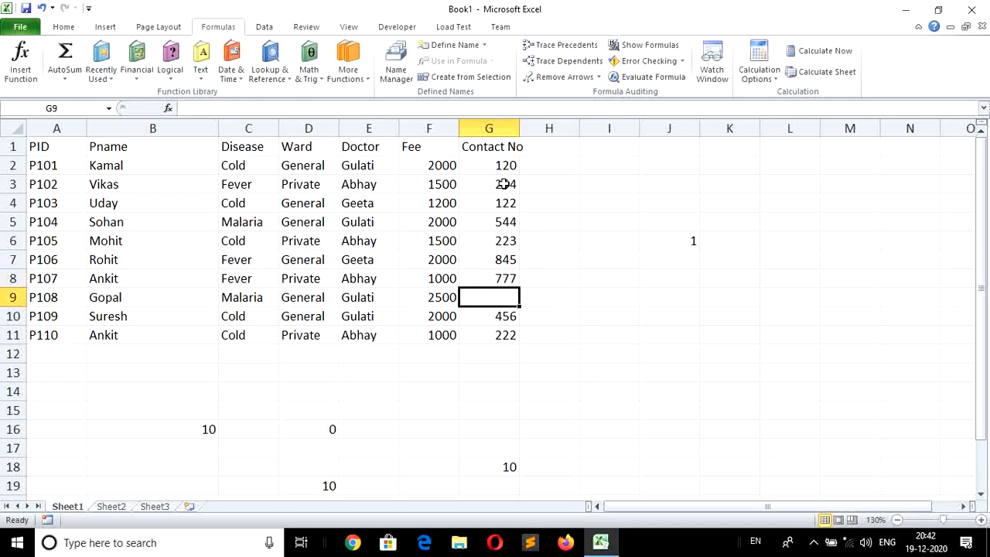
text(854)
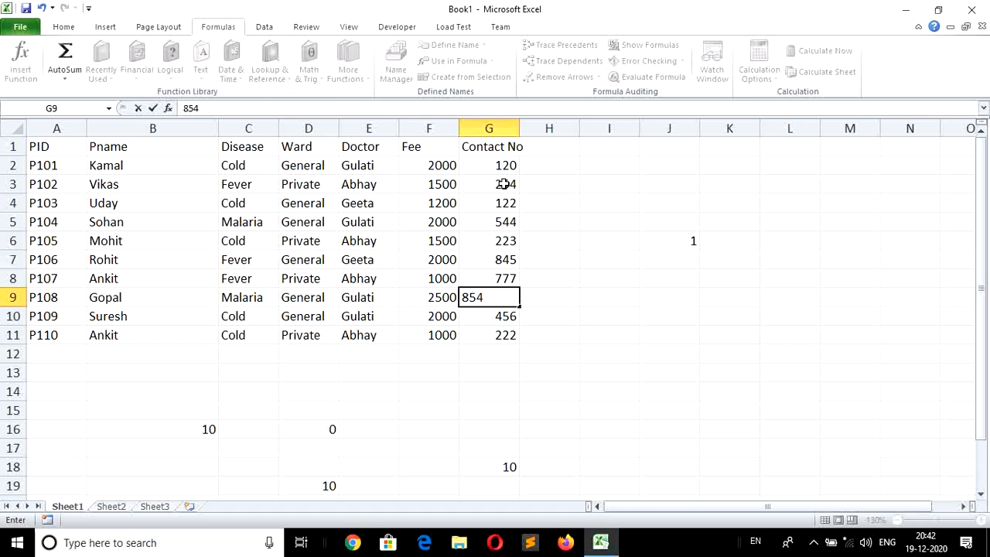
key(Return)
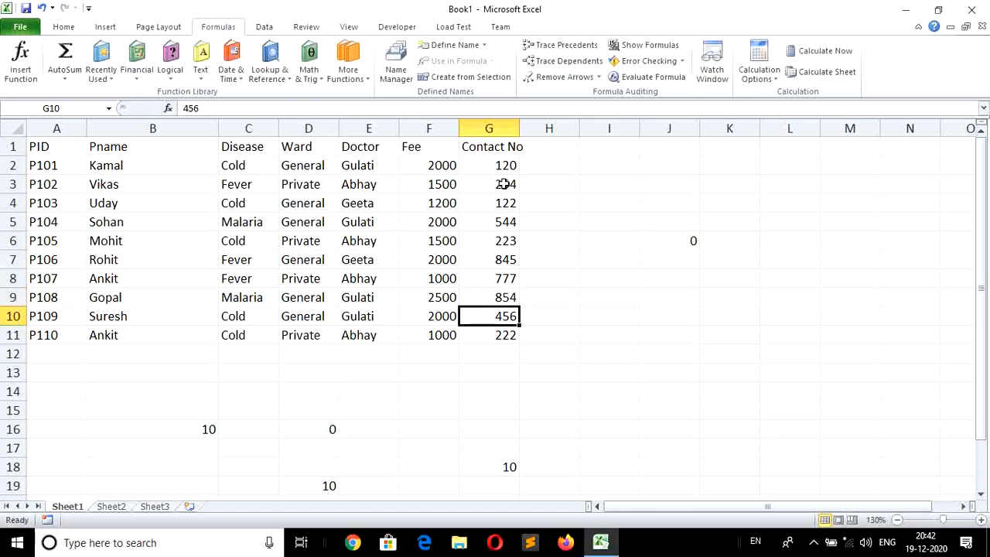
click(678, 351)
click(608, 397)
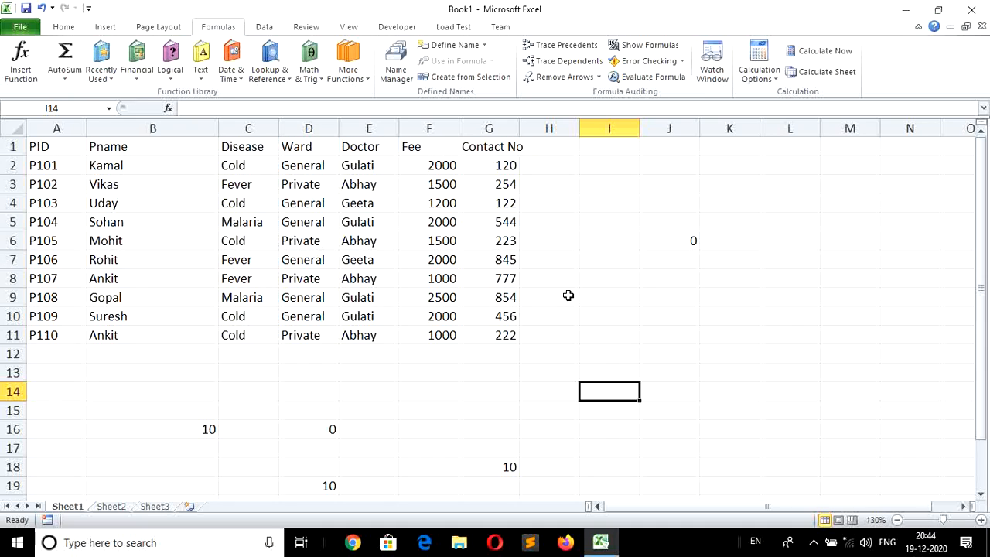
click(610, 188)
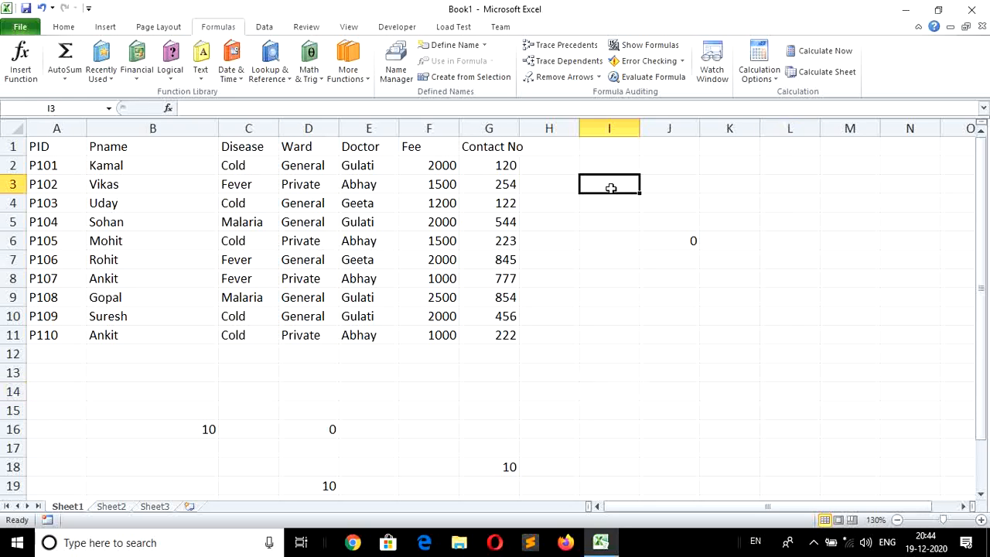
Enter a COUNTIF formula in I3 that counts the cells in Disease range C2:C11 matching the value in C2
text(=)
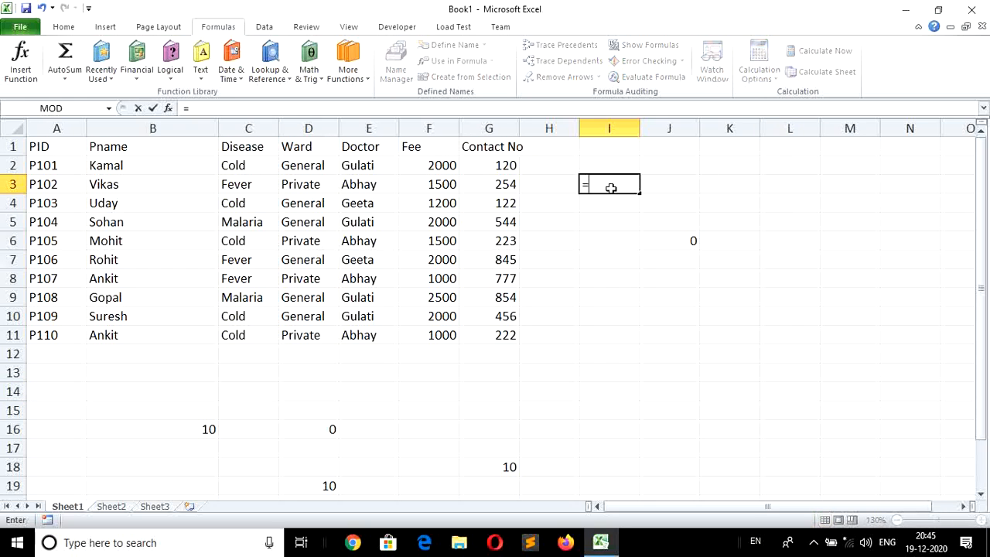
text(cou)
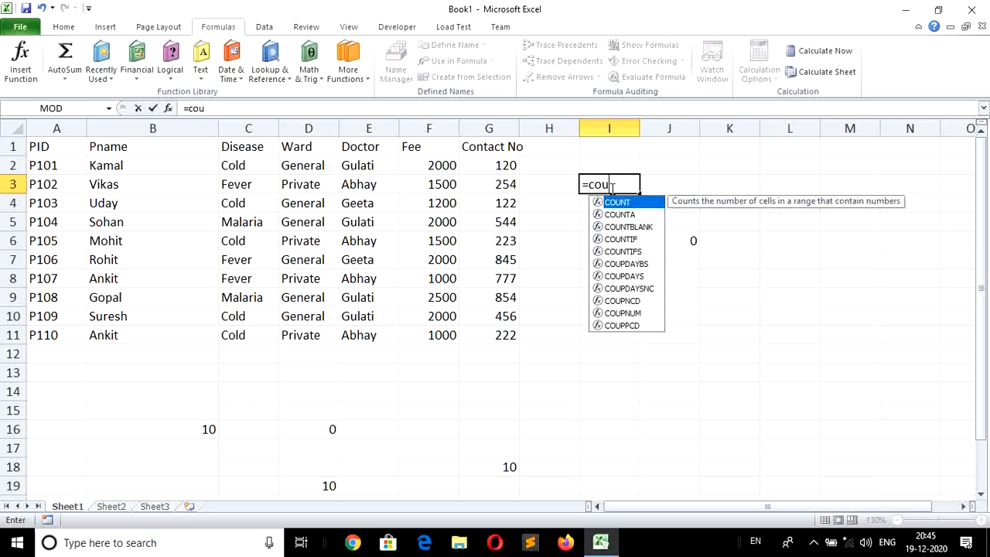
text(ntif)
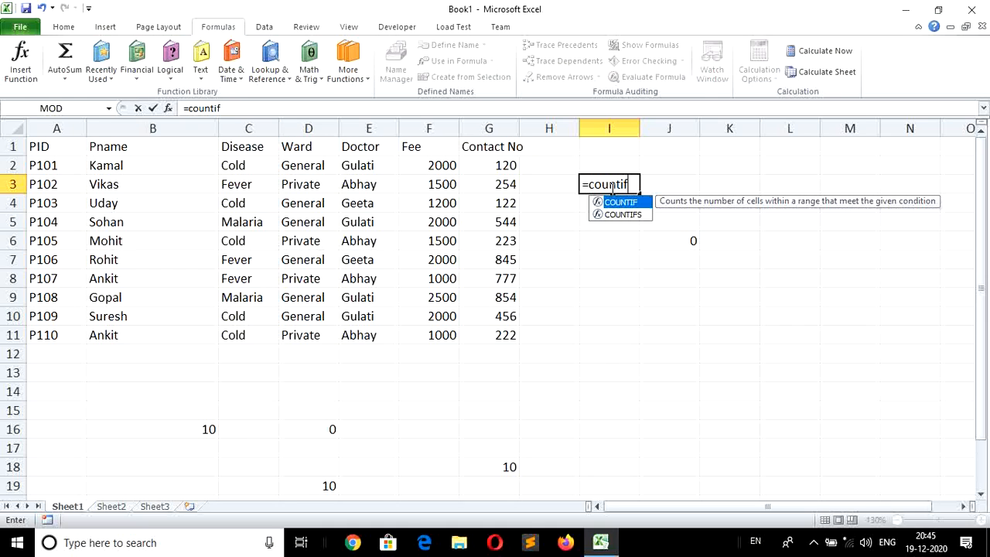
text(()
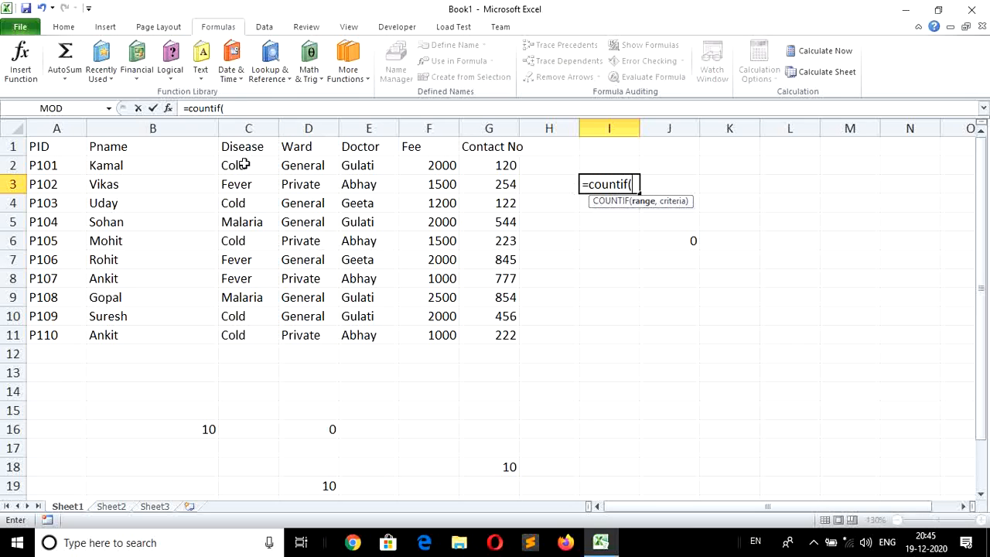
drag(243, 162, 245, 335)
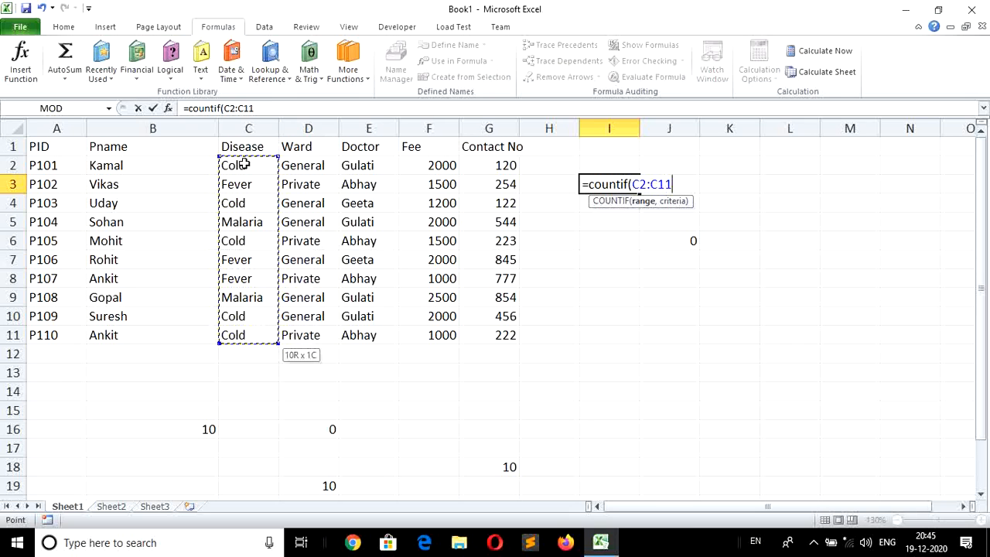
text(,)
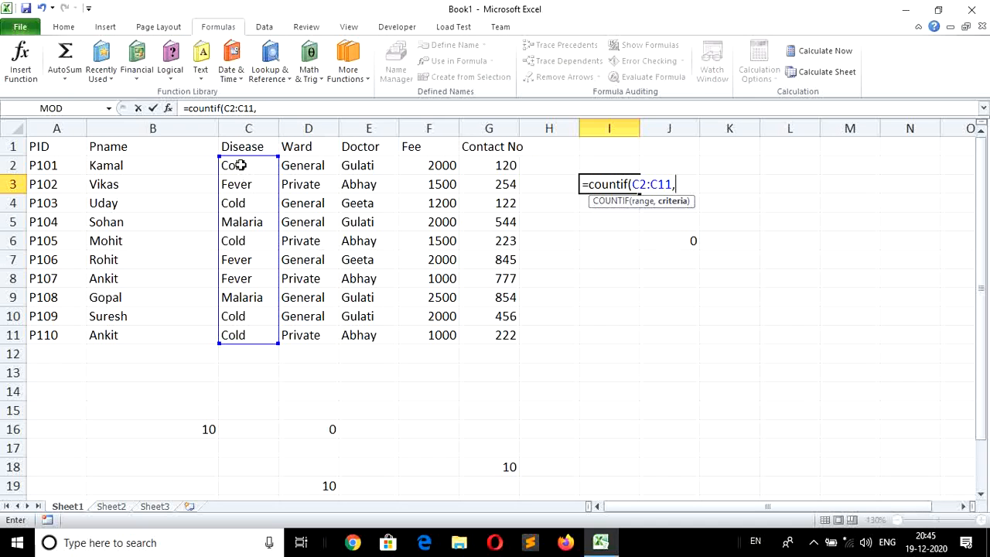
click(240, 164)
key(Return)
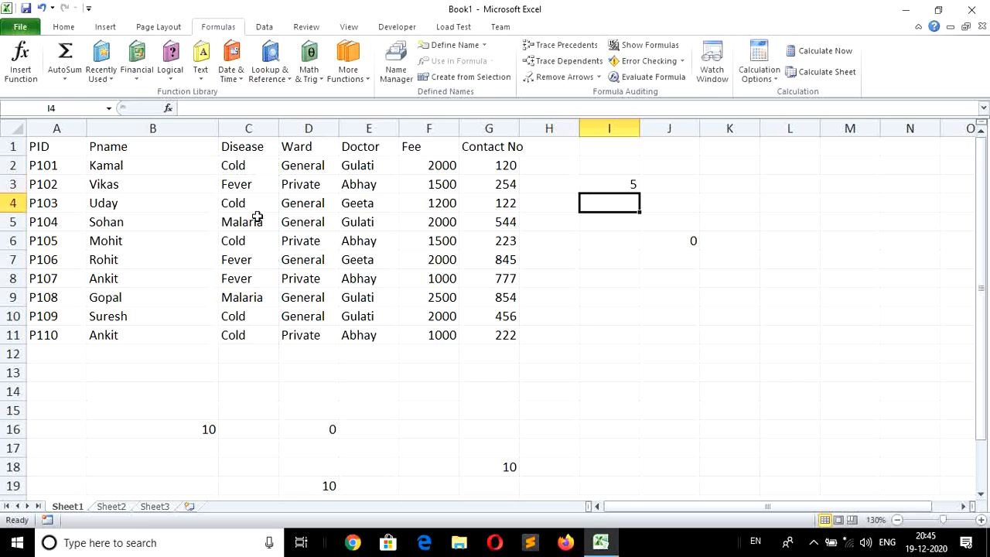
Go through the Disease column entries from C2 to C11 to check how often Cold occurs
click(243, 166)
key(Down)
key(Down)
key(Down)
key(Down)
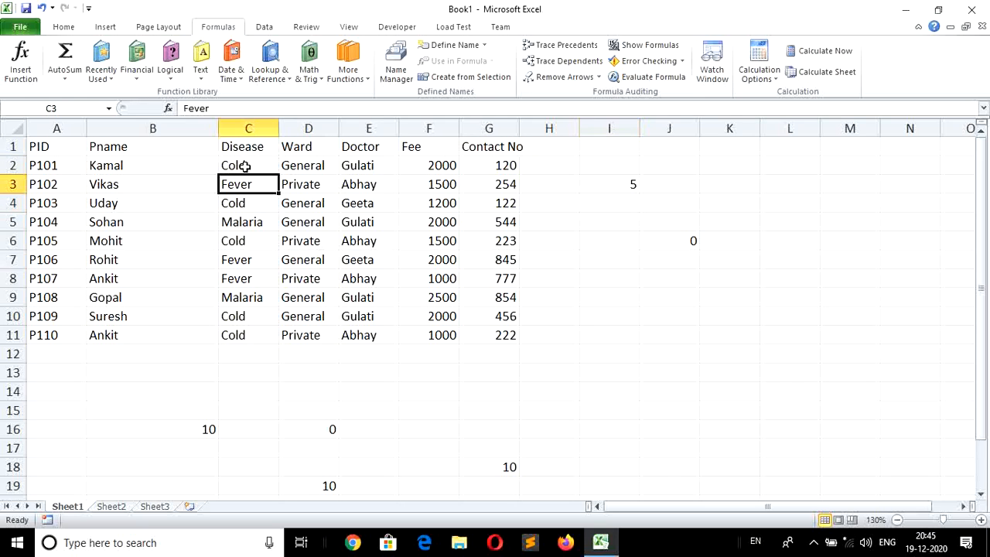
key(Down)
key(Down)
key(Down)
key(Down)
key(Down)
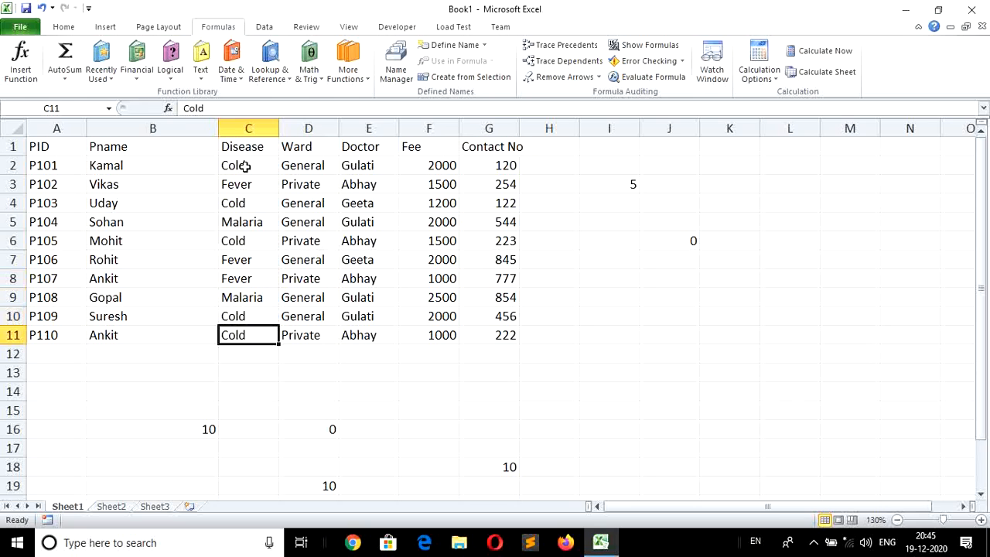
key(Up)
key(Up)
key(Up)
key(Up)
key(Down)
key(Down)
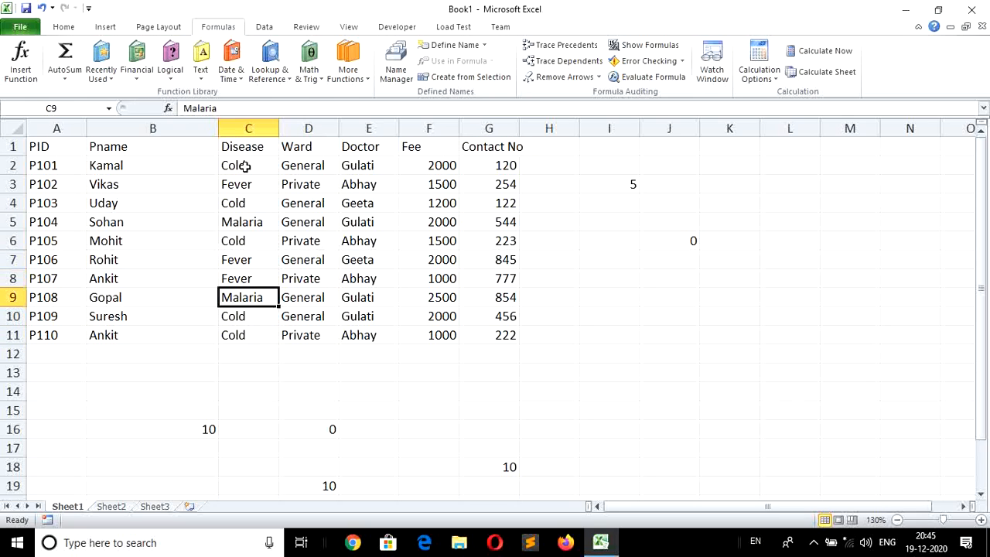
Begin a new formula in the empty cell I9
key(Right)
key(Right)
key(Right)
key(Right)
key(Right)
key(Right)
key(Right)
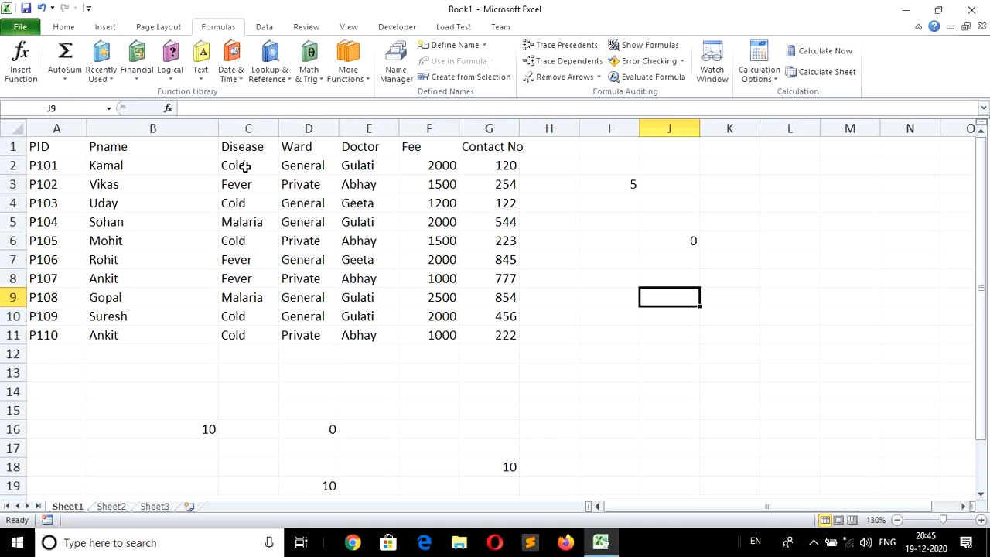
key(Left)
text(=)
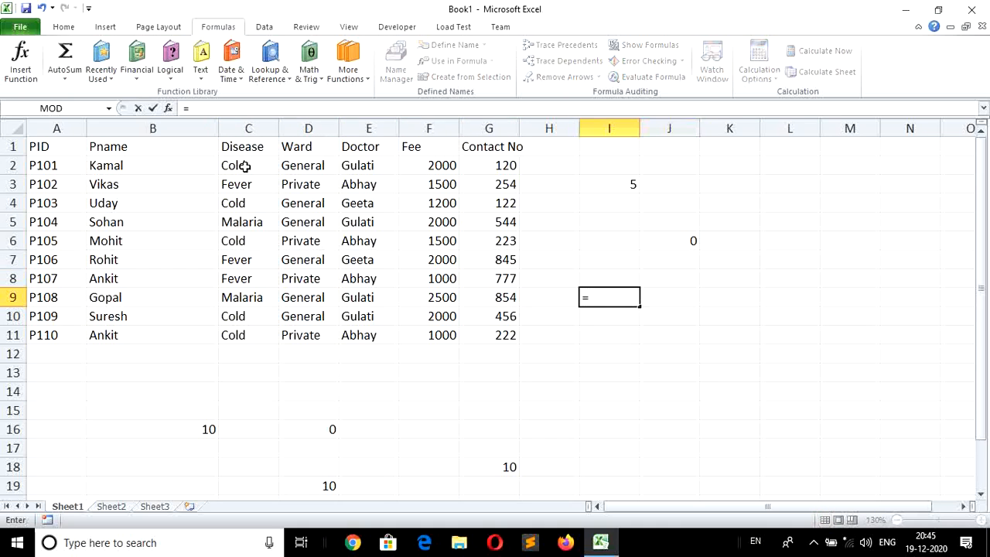
Complete a COUNTIF formula in I9 that counts "Cold" entries in the Disease range C2:C11
text(cou)
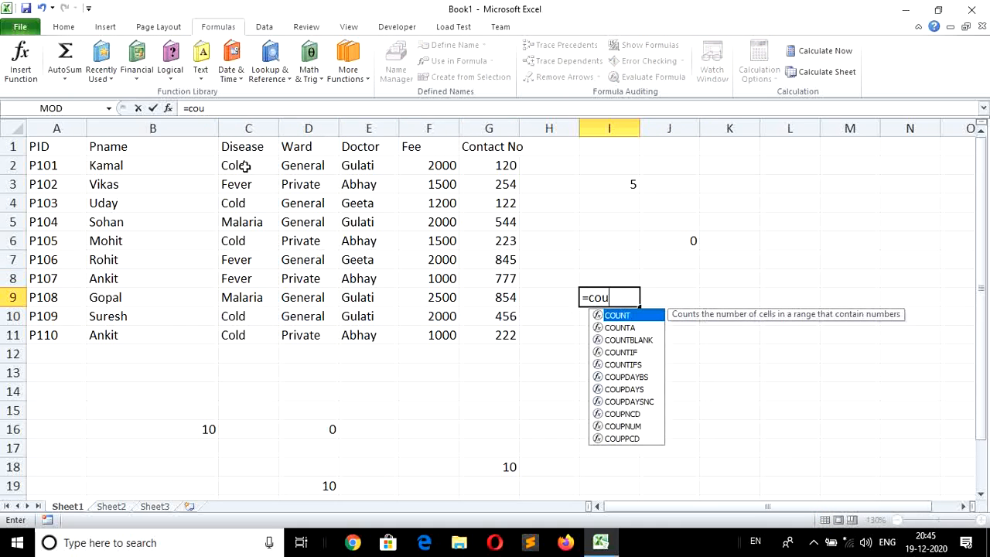
text(nti)
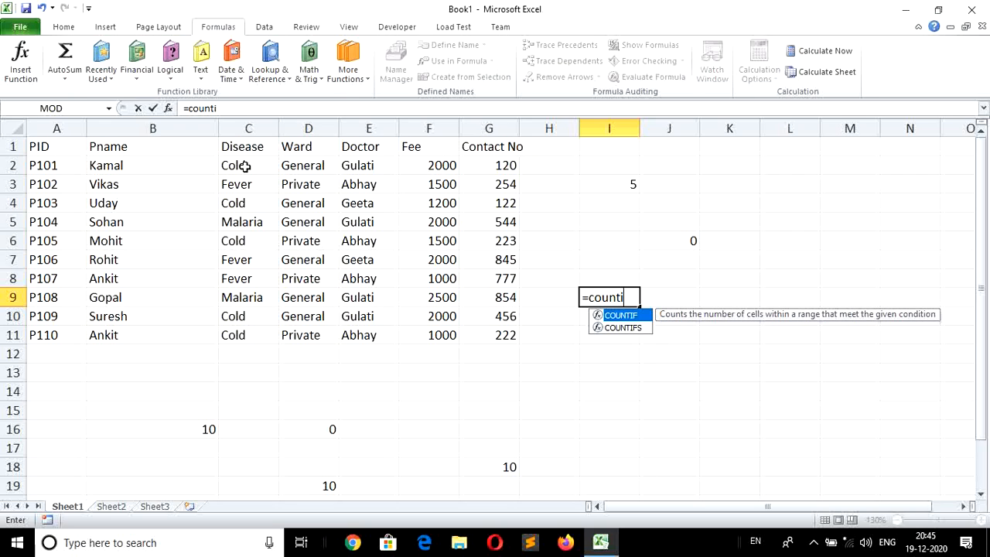
text(f()
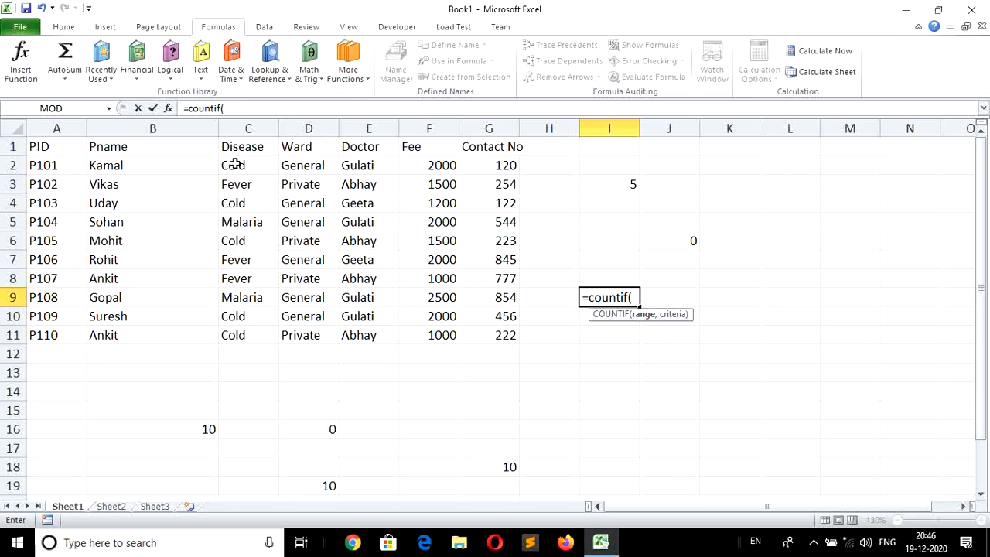
drag(234, 164, 244, 335)
text(,)
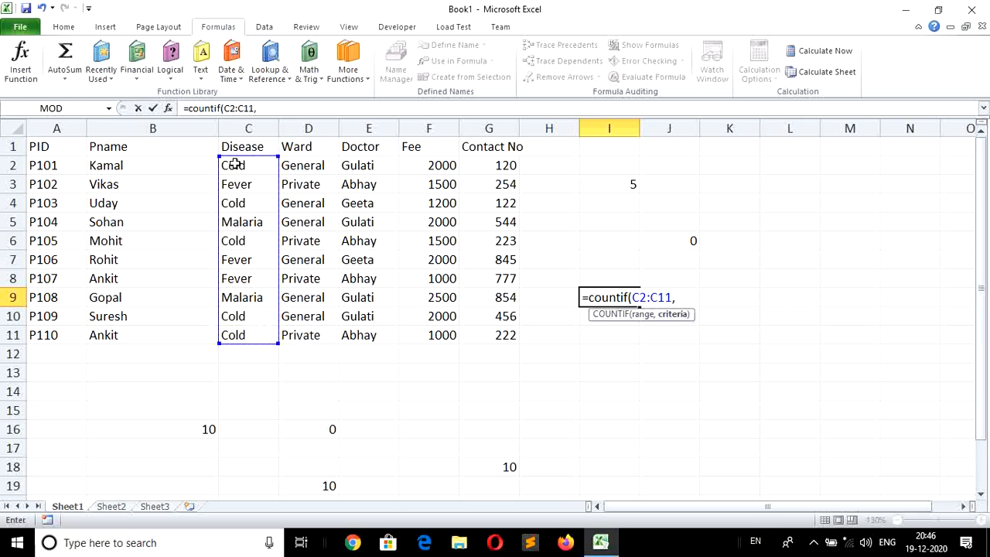
text("Cold"))
key(Return)
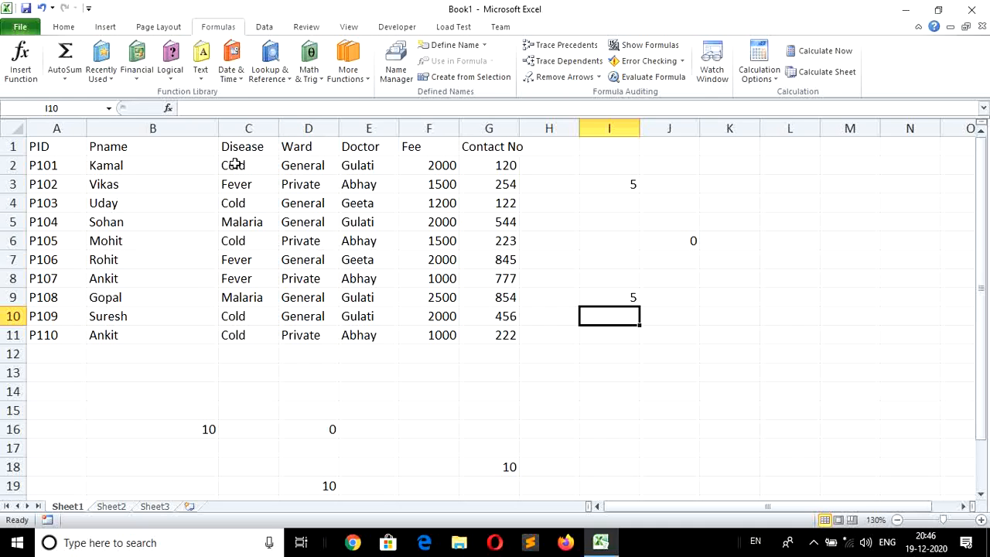
Enter a COUNTIF formula in I12 over the Ward range D2:D11, using cell D4 as the criterion
key(Down)
key(Down)
key(Right)
key(Left)
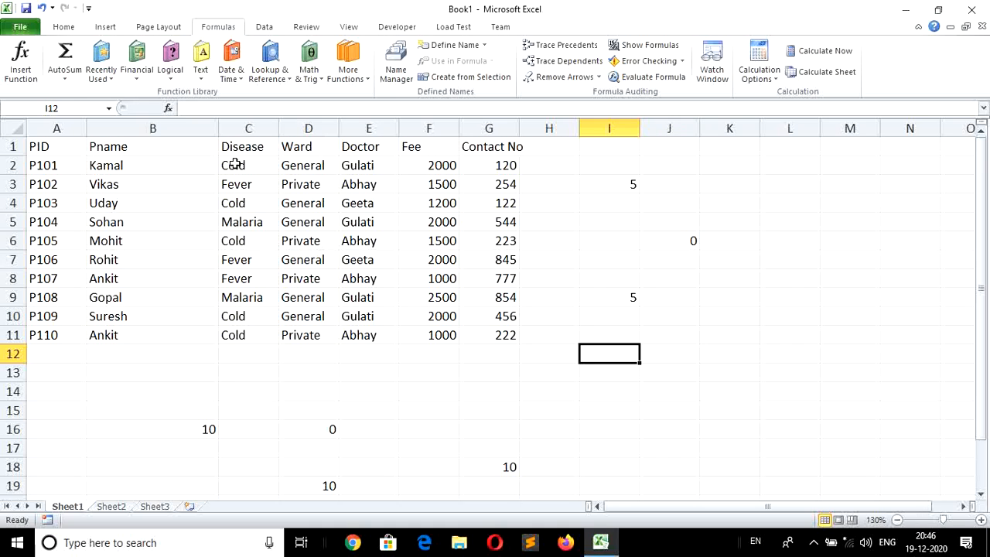
text(=co)
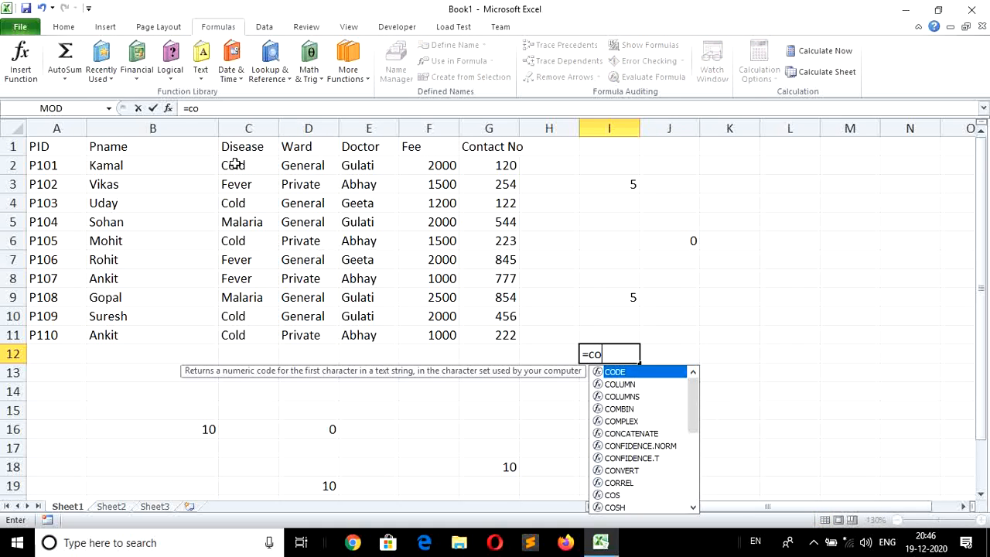
text(unti)
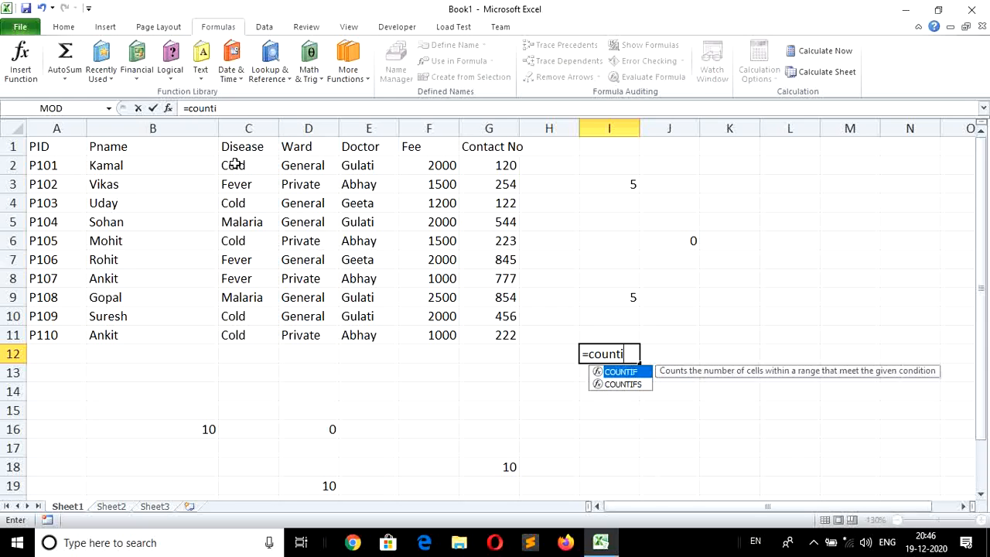
text(f()
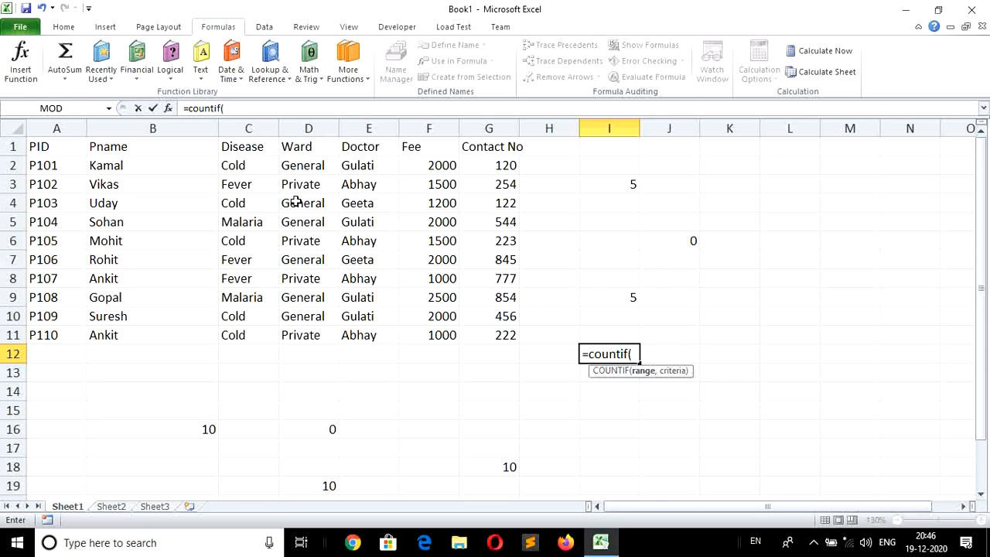
click(299, 161)
key(shift+Down)
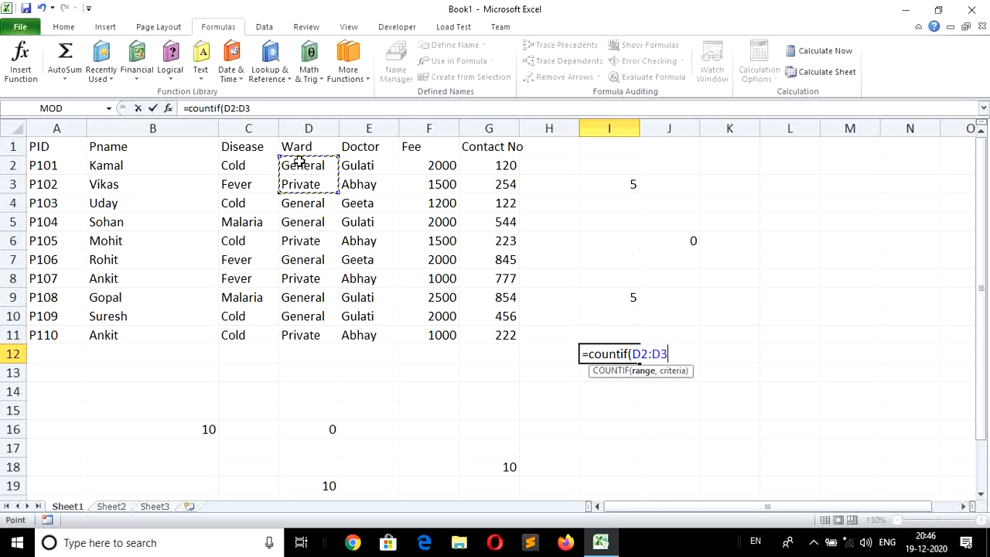
key(shift+Down)
key(shift+Down)
key(shift+Down)
key(shift+Down)
key(shift+Down)
key(shift+Down)
key(shift+Down)
key(shift+Down)
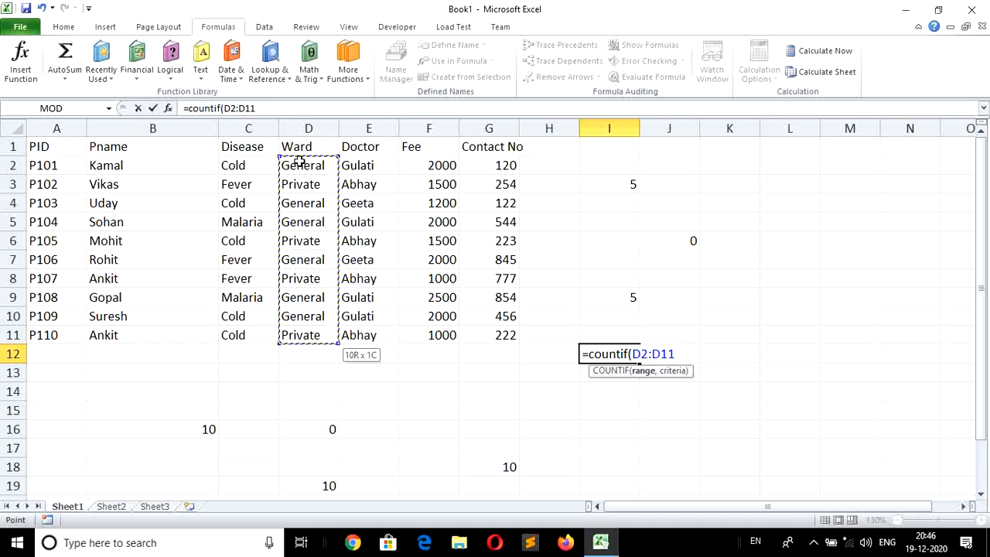
text(,)
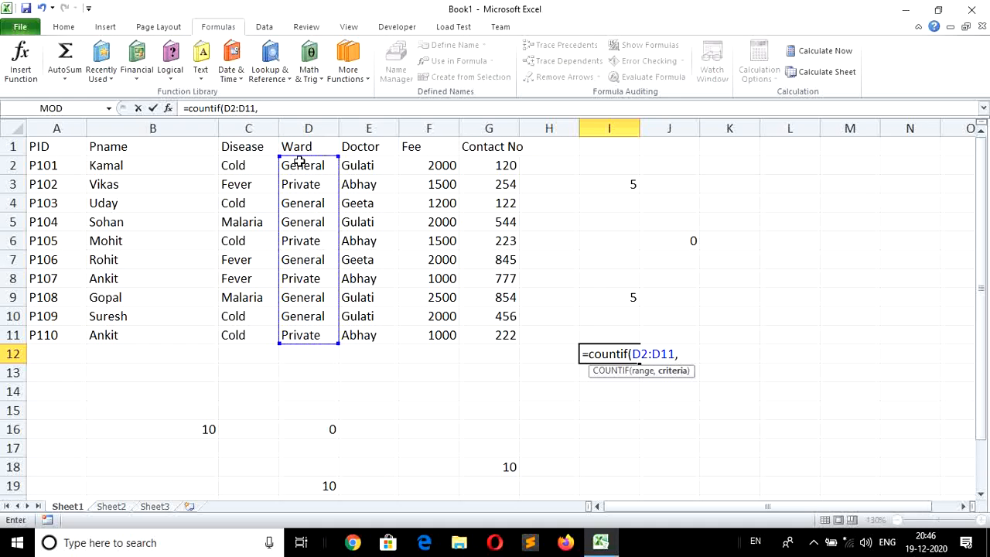
click(308, 202)
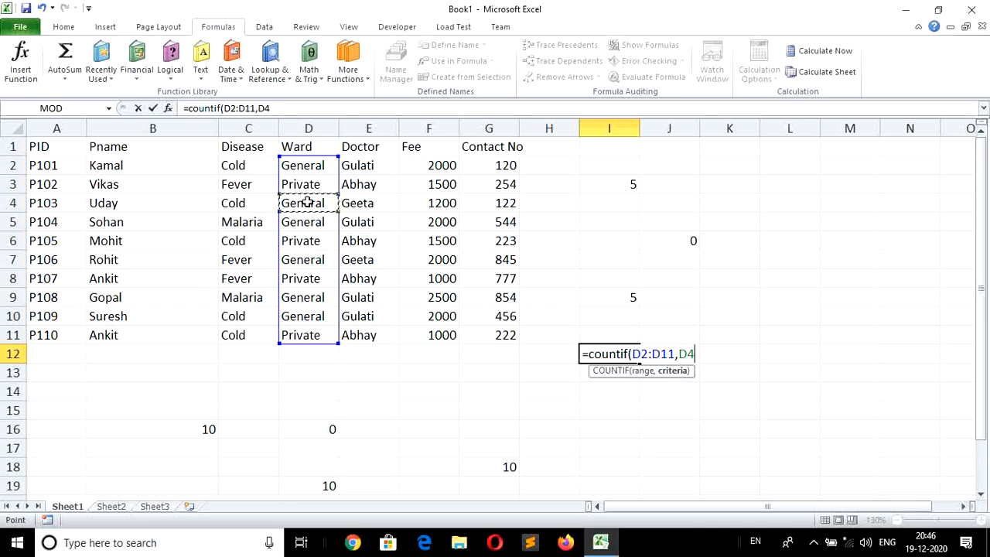
key(Return)
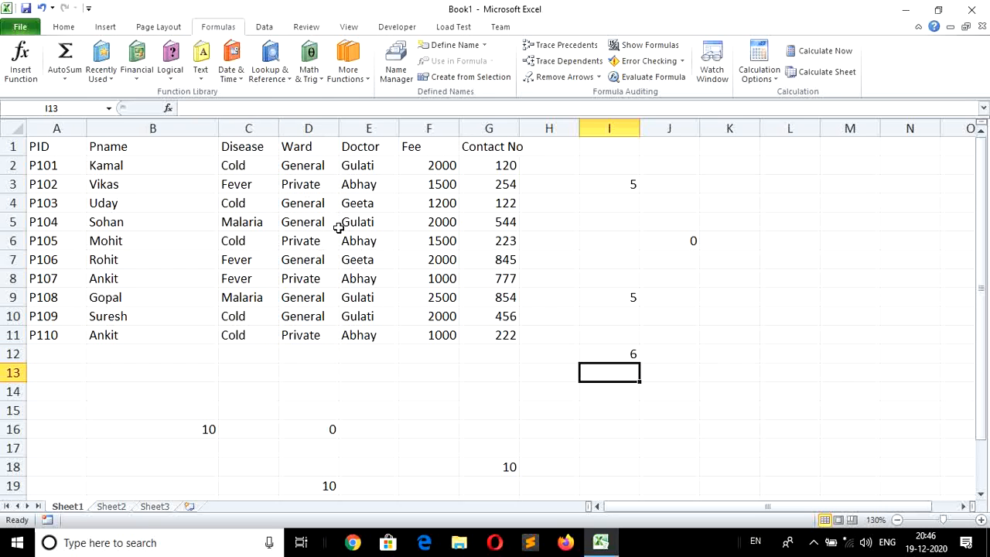
Review the COUNTIF formula in I12 and check the General entries down the Ward column
click(600, 355)
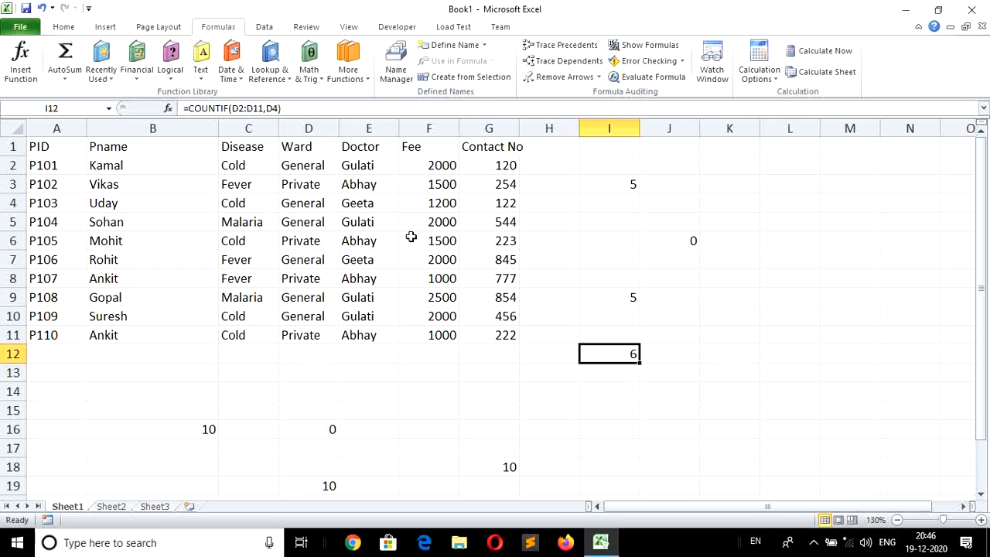
click(309, 204)
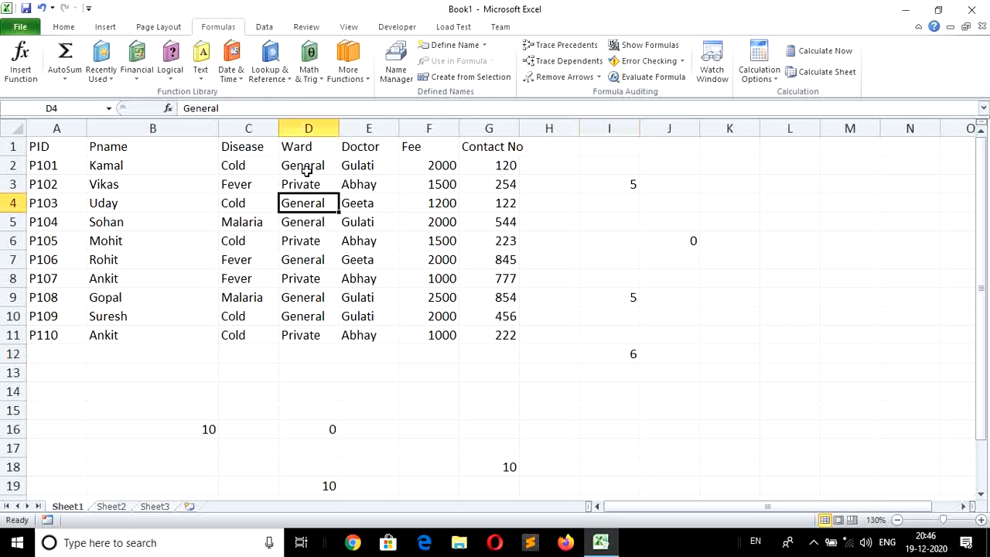
click(308, 165)
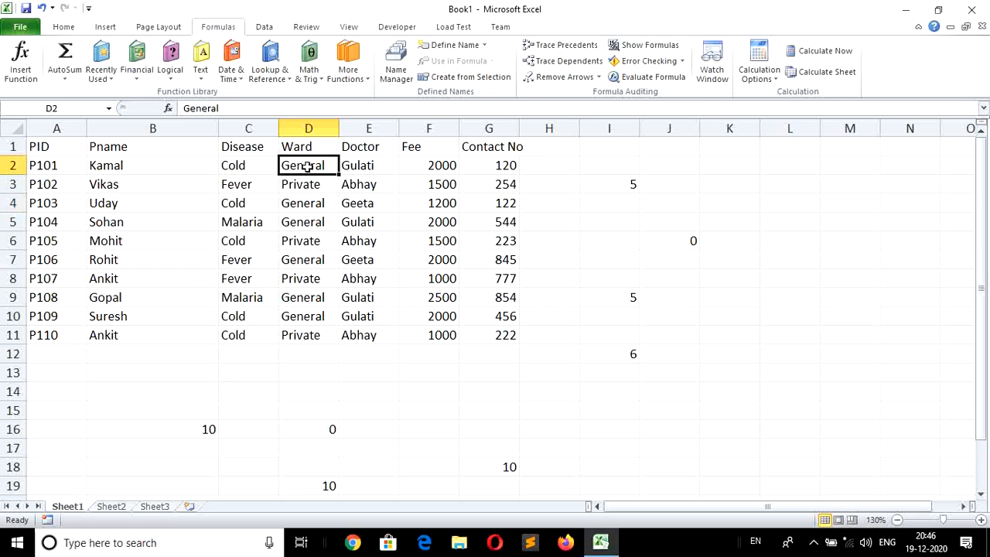
key(Down)
key(Down)
key(Down)
key(Down)
key(Down)
key(Down)
key(Down)
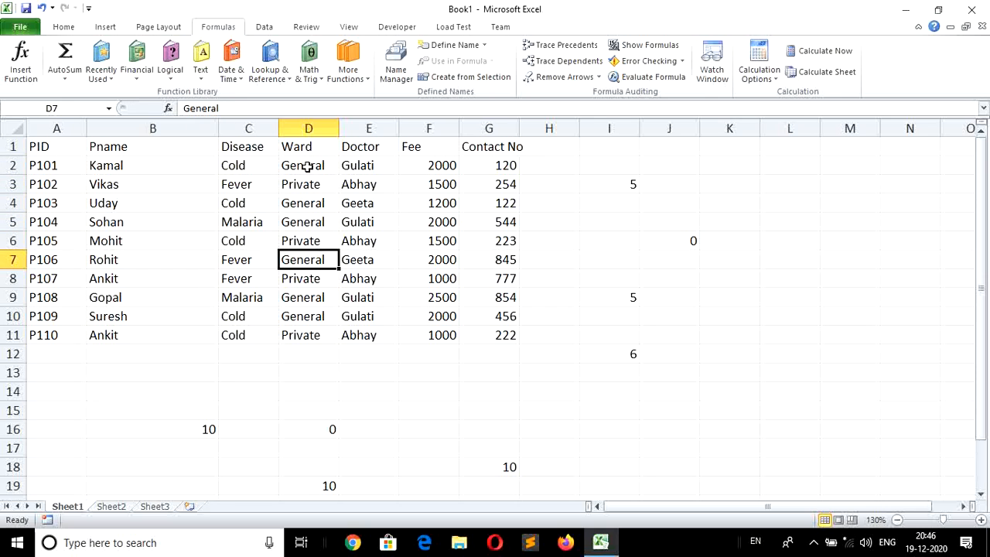
key(Down)
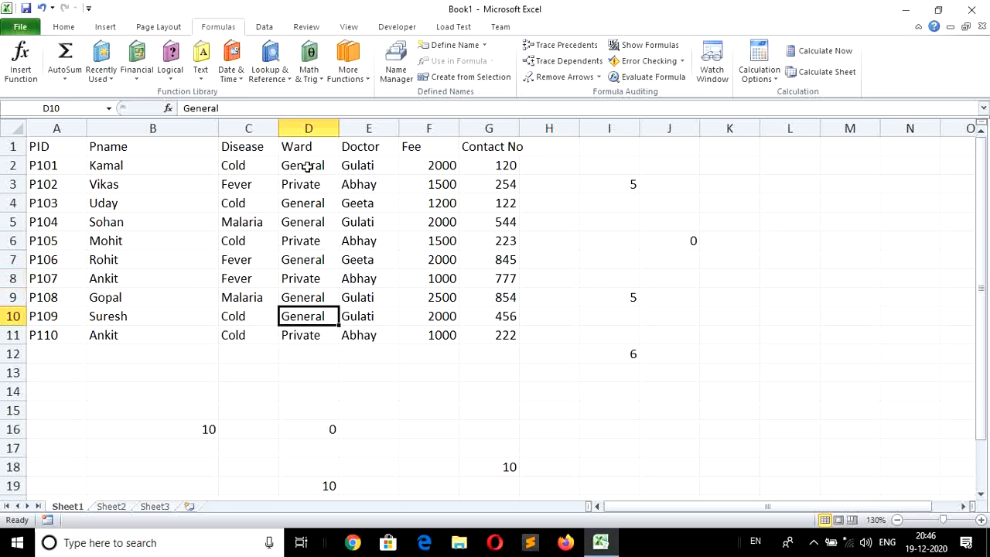
key(Down)
key(Down)
key(Down)
key(Down)
key(Down)
key(Down)
key(Right)
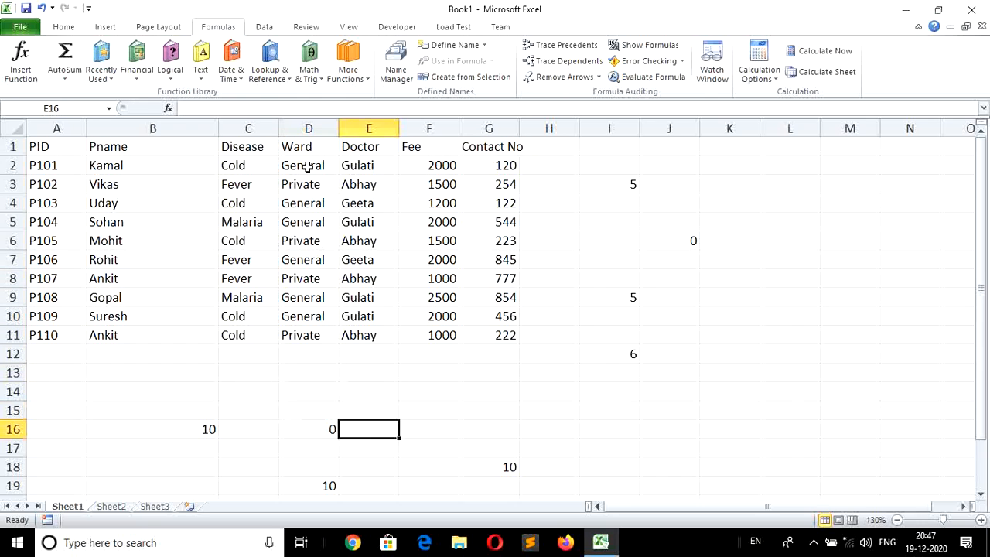
key(Right)
key(Right)
key(Right)
key(Right)
key(Left)
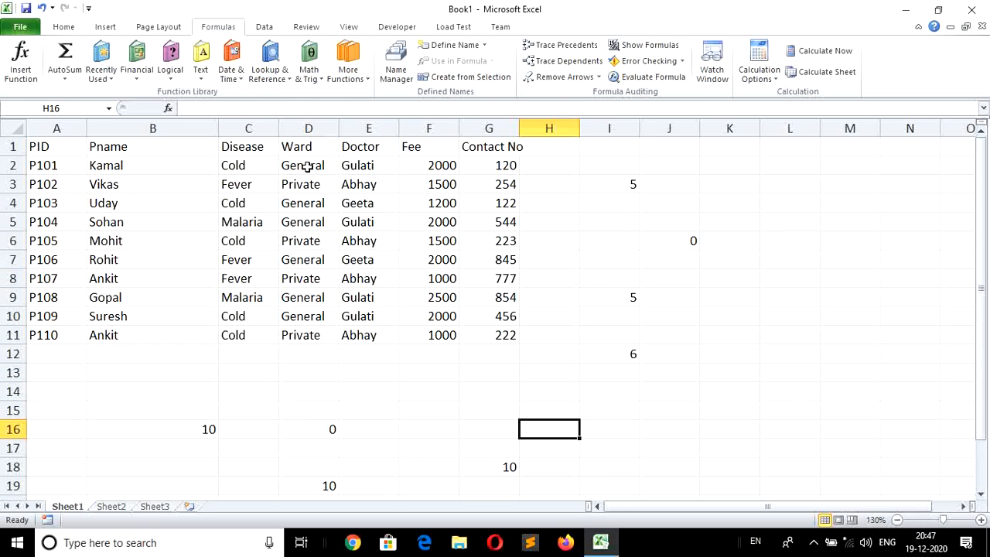
key(Left)
key(Left)
key(Right)
key(Right)
key(Right)
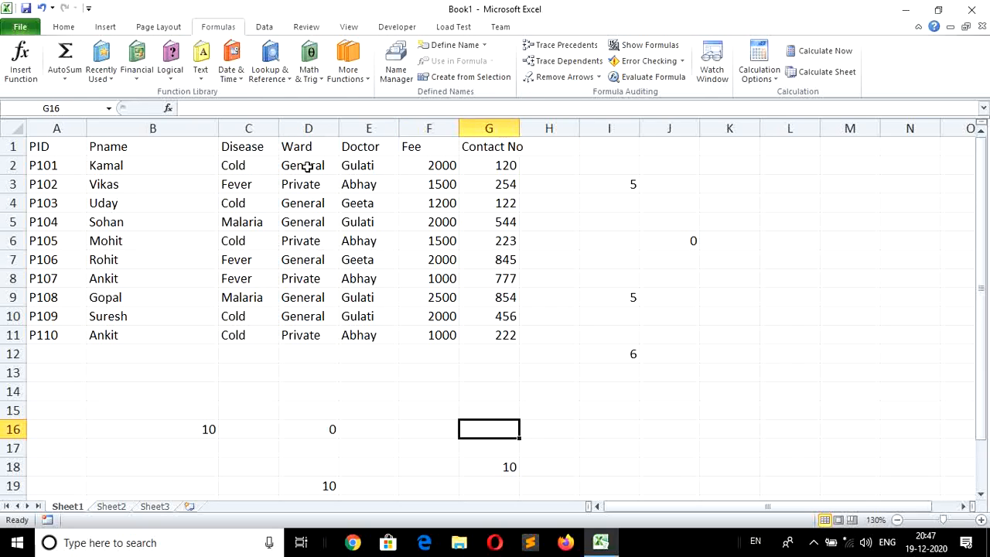
key(Left)
key(Up)
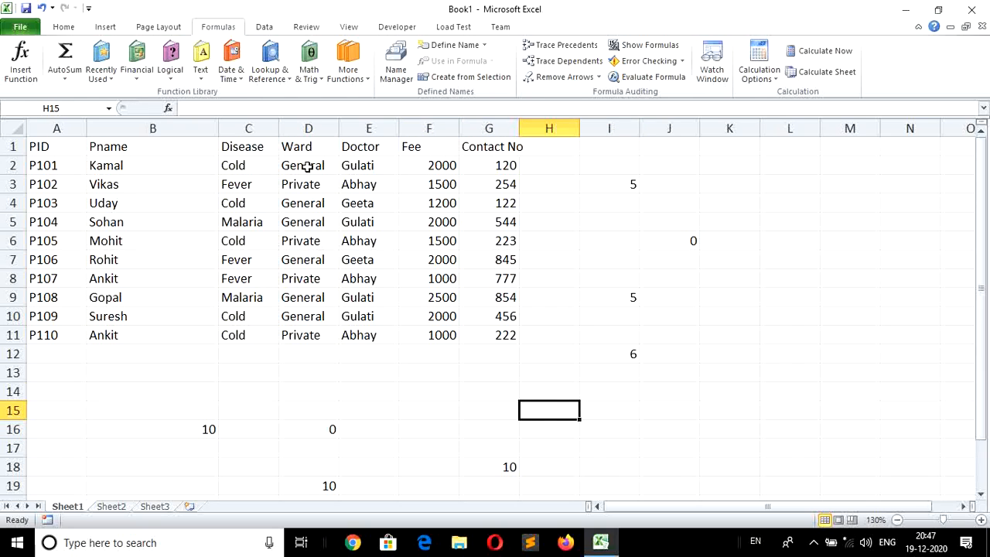
key(Up)
key(Right)
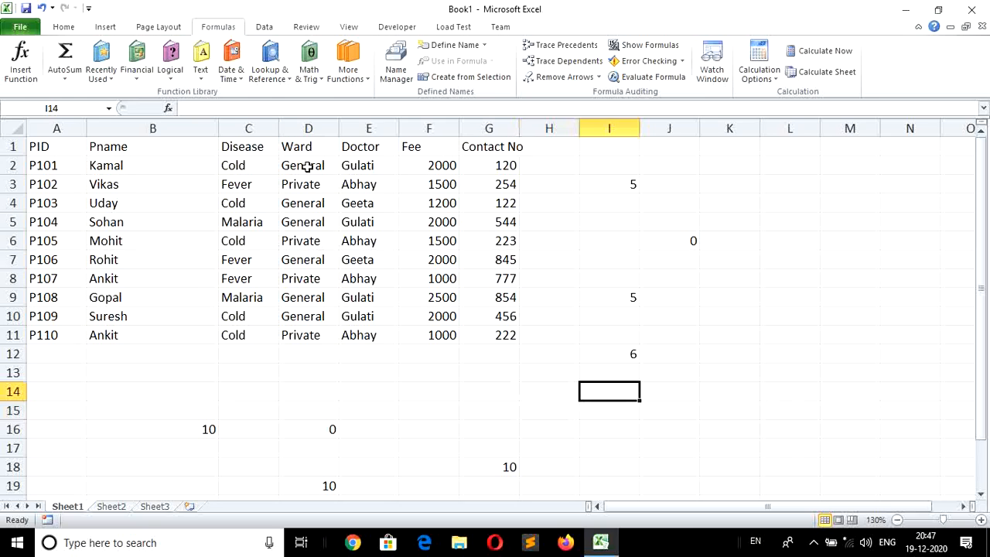
key(Left)
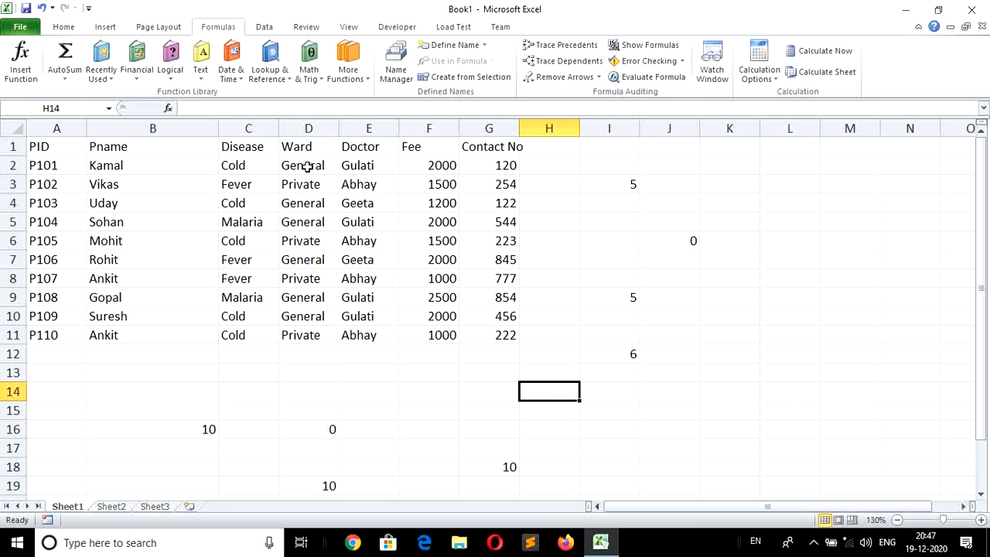
key(Right)
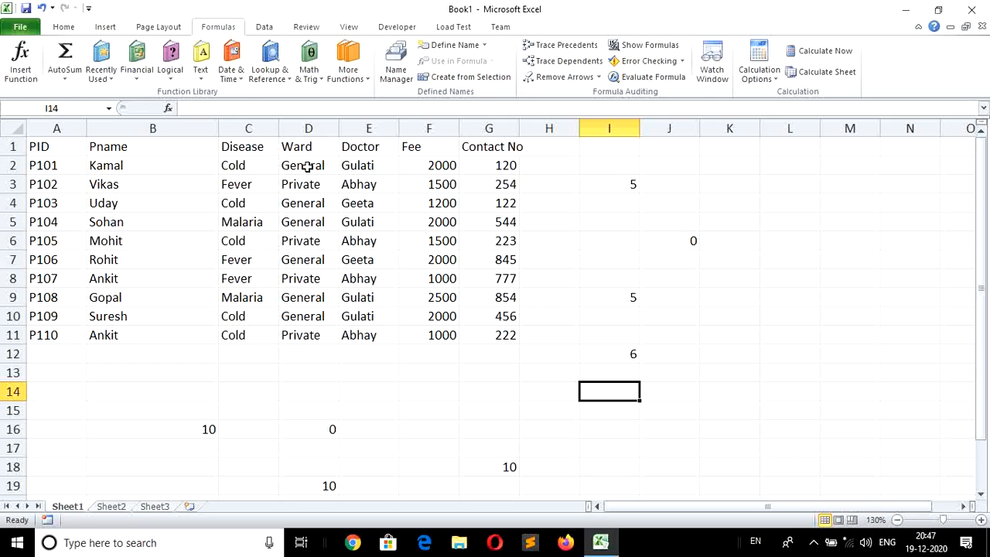
Enter a COUNTIF formula in H15 that counts fees in F2:F11 meeting the criterion ">1500"
key(Down)
key(Left)
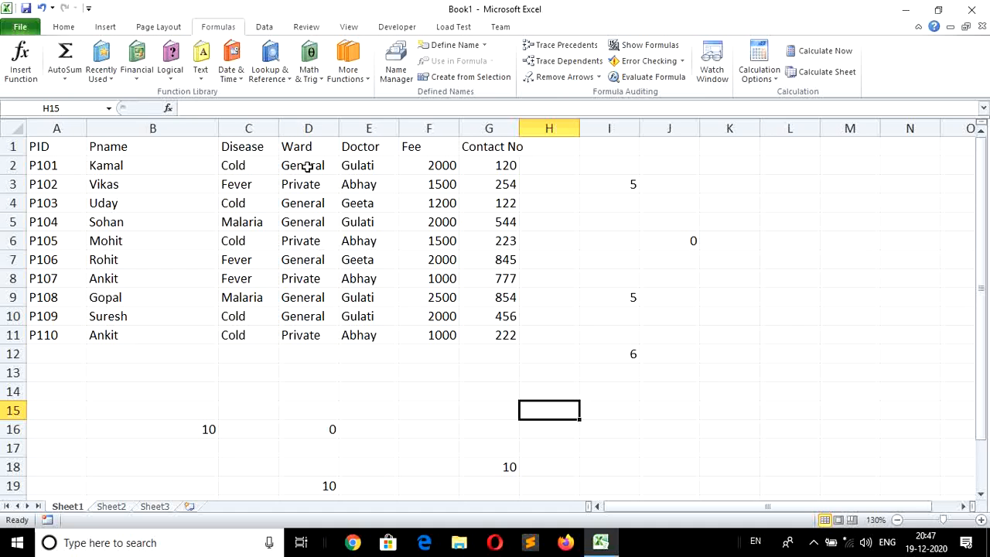
text(=c)
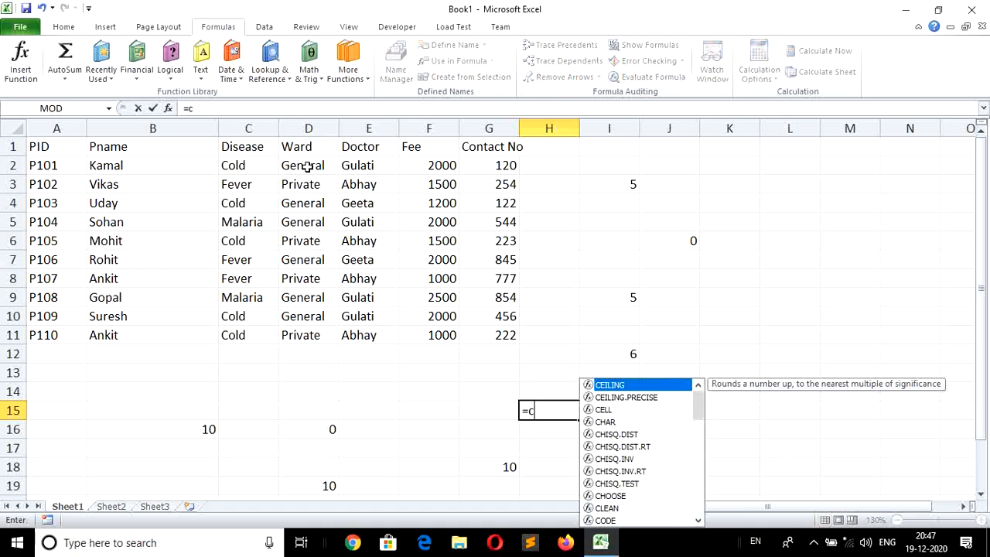
text(ountif)
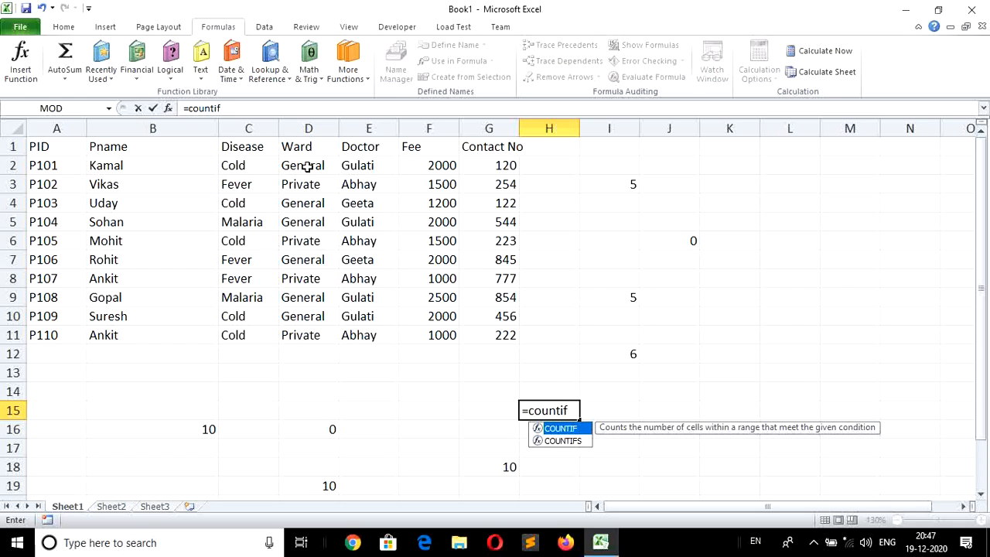
text(()
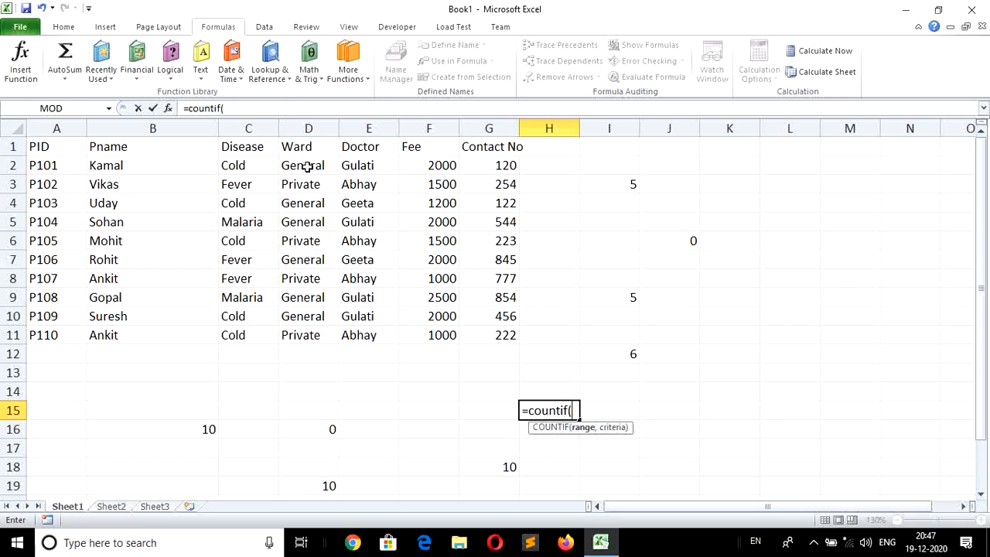
click(431, 165)
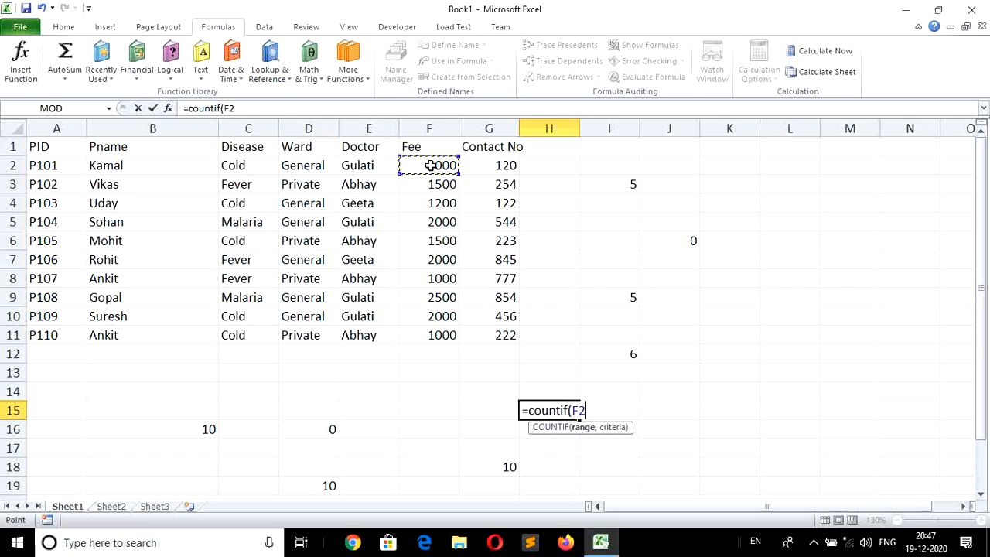
key(shift+Down)
key(shift+Down)
key(shift+Down)
key(shift+Down)
key(shift+Down)
key(shift+Down)
key(shift+Down)
key(shift+Down)
key(shift+Down)
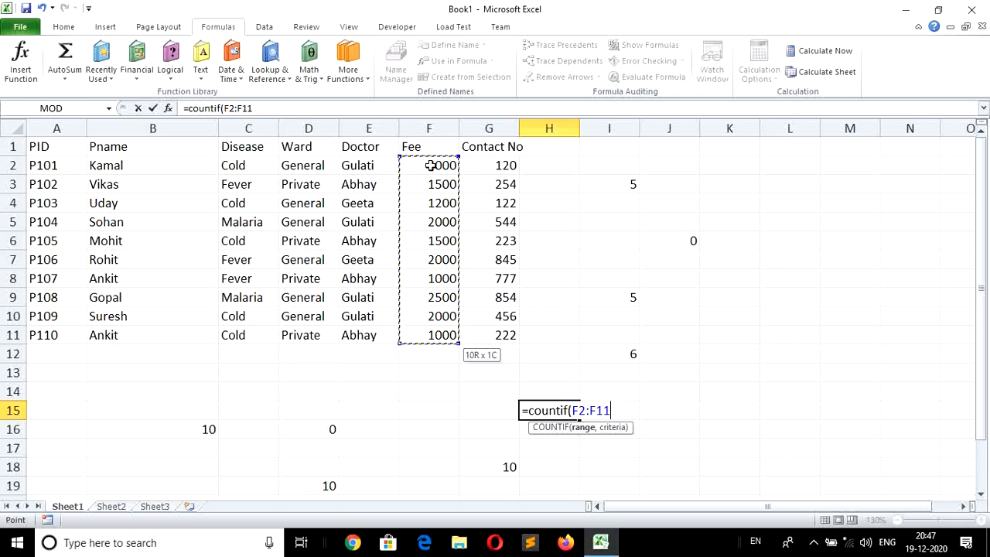
text(,)
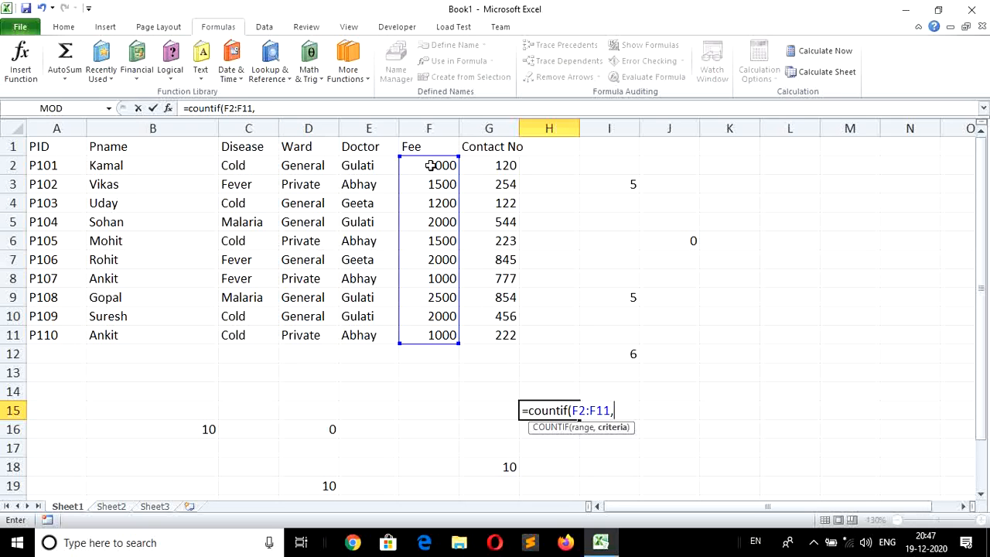
text(">)
text(1500")
key(Return)
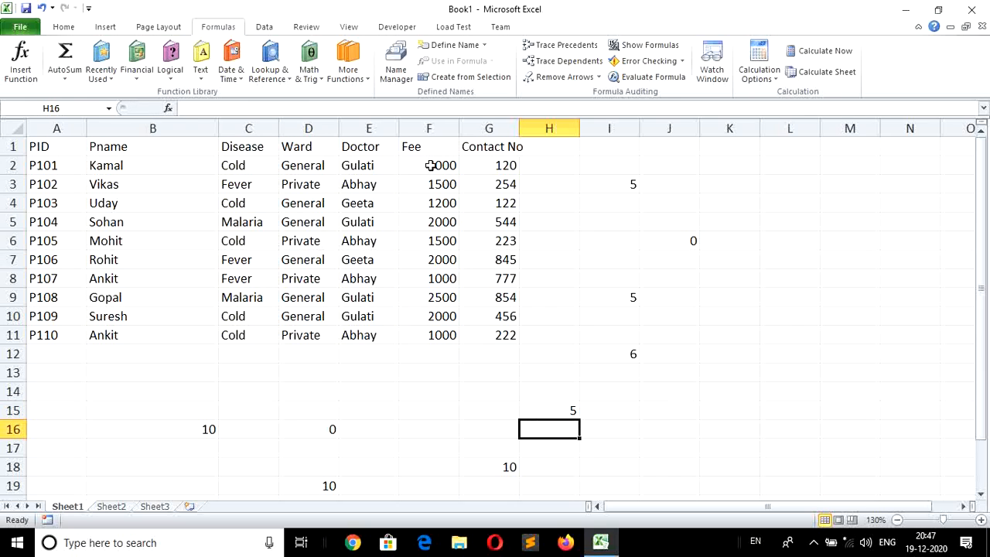
key(Up)
key(Left)
key(Up)
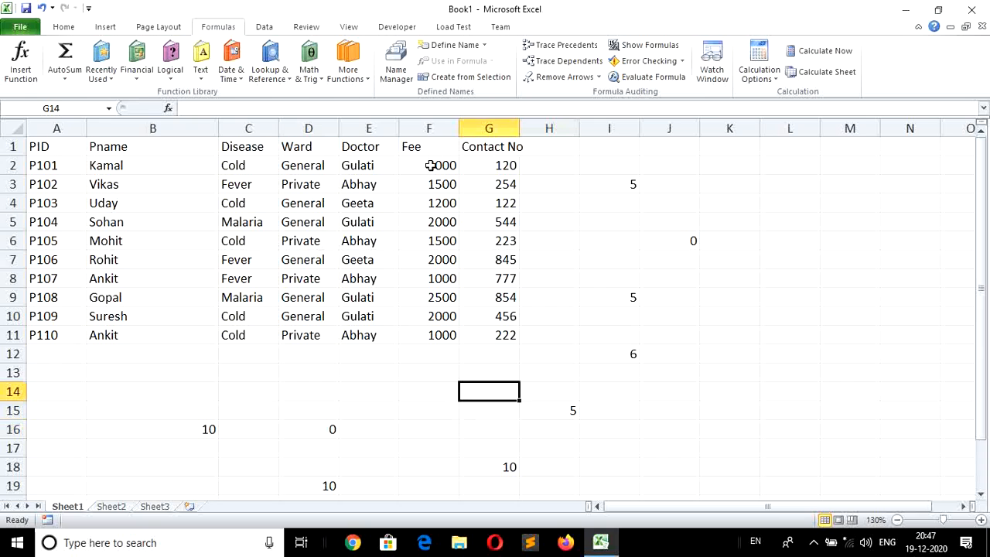
Go through the Fee column entries from F2 to F11 to check which ones exceed 1500
key(Up)
key(Up)
key(Left)
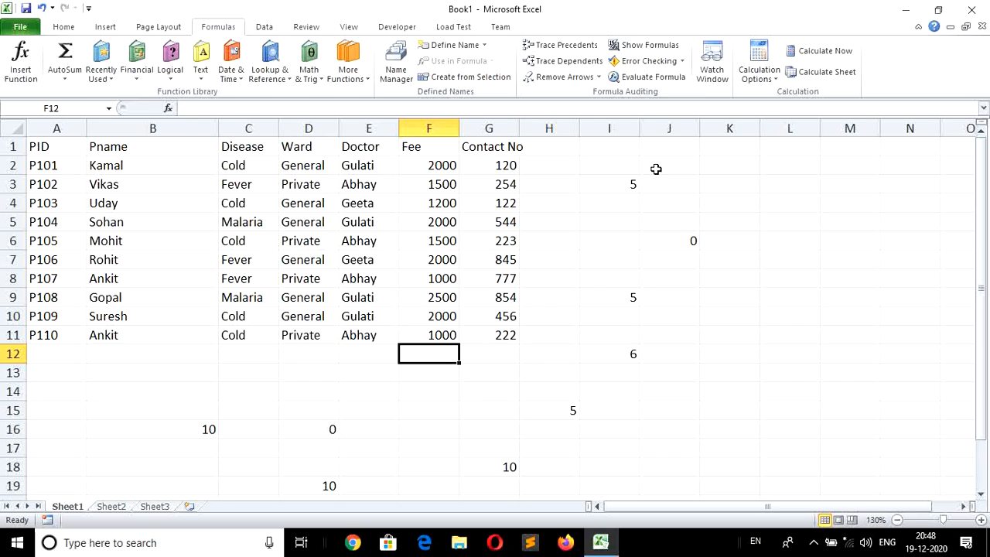
key(Up)
key(Up)
key(Up)
key(Up)
key(Up)
key(Up)
key(Up)
key(Up)
key(Up)
key(Up)
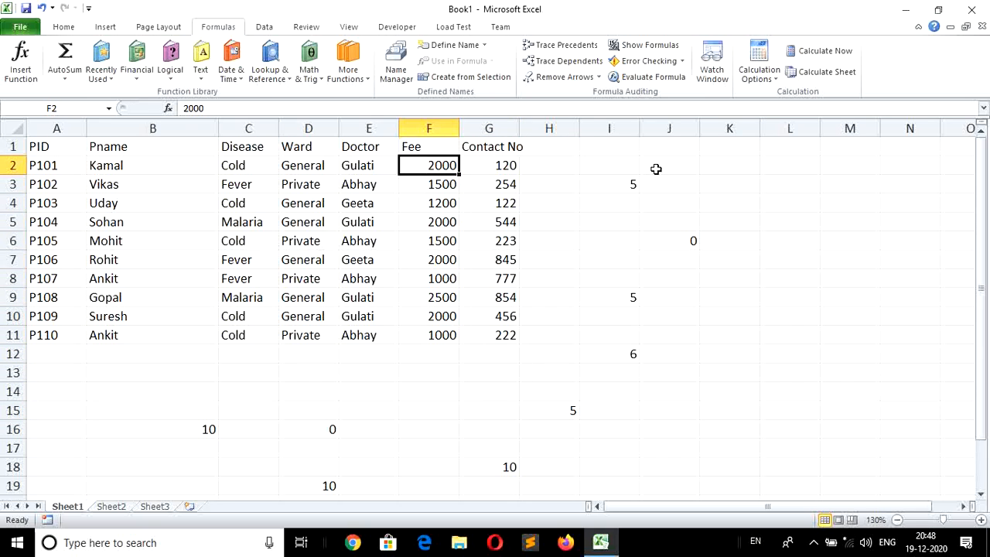
key(Down)
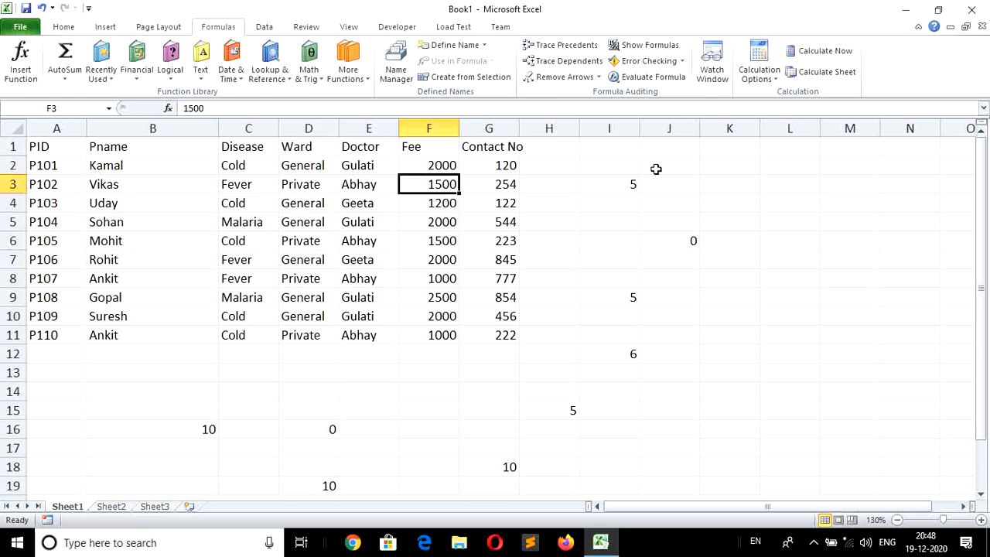
key(Down)
key(Down)
key(Down)
key(Down)
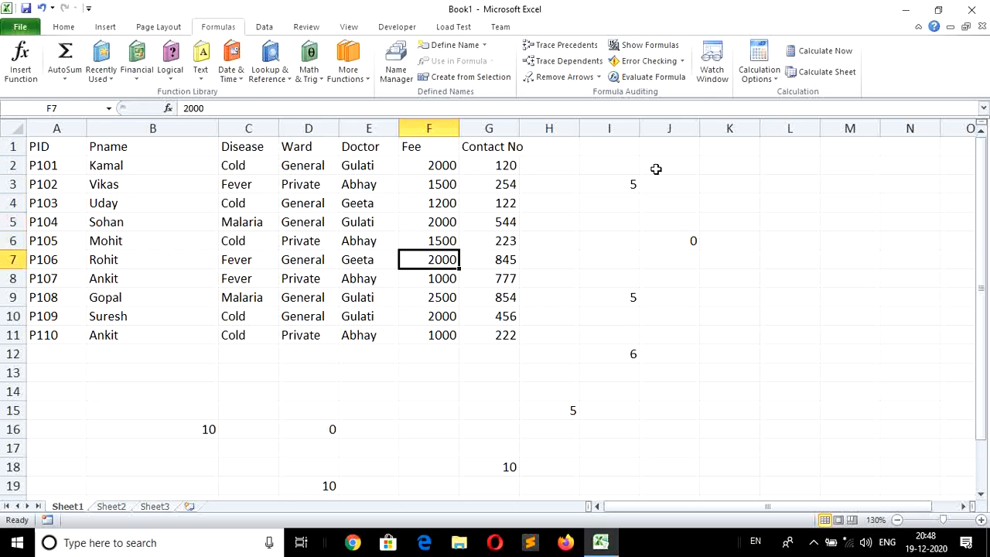
key(Down)
key(Down)
key(Down)
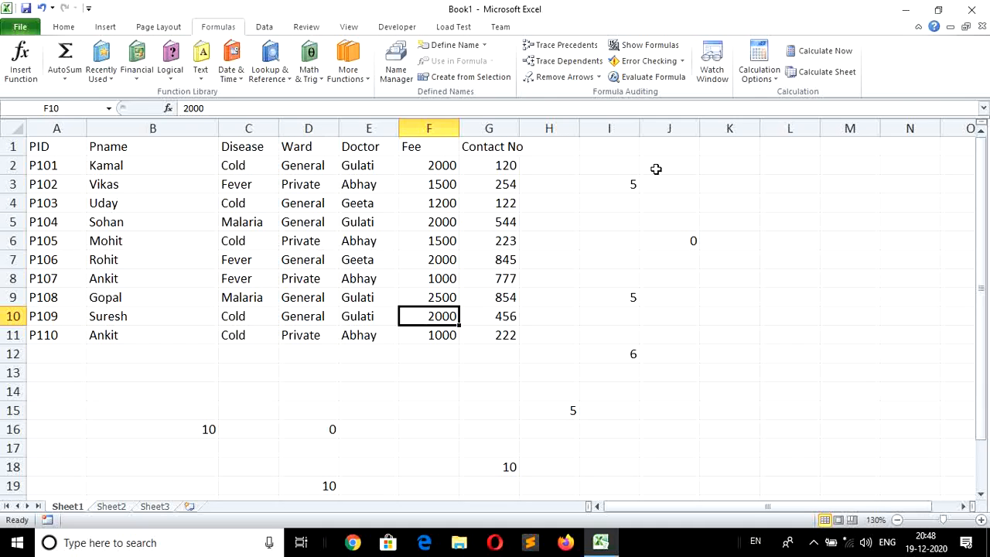
key(Down)
key(Down)
key(Up)
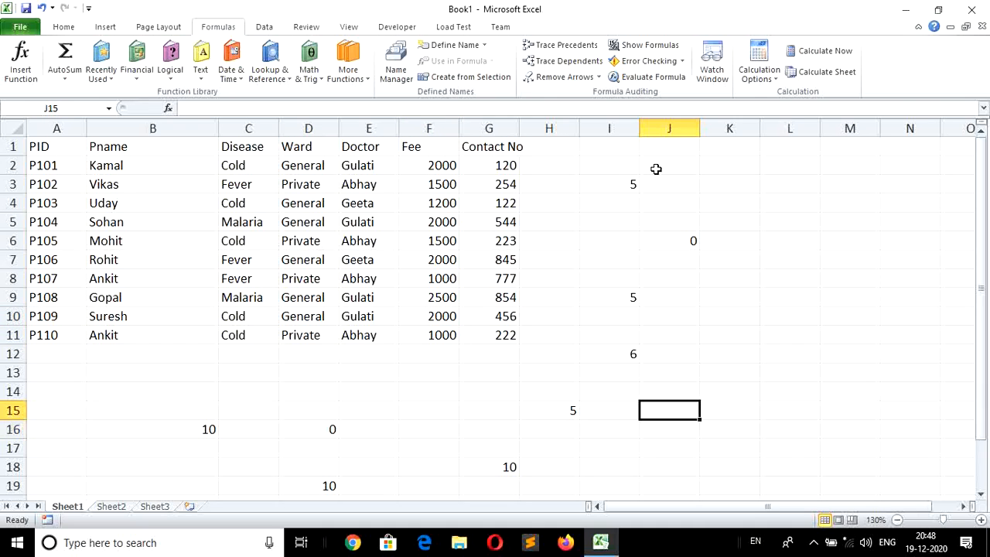
Enter a COUNTIF formula in J16 that counts fees in F2:F11 meeting the criterion ">=1500"
key(Left)
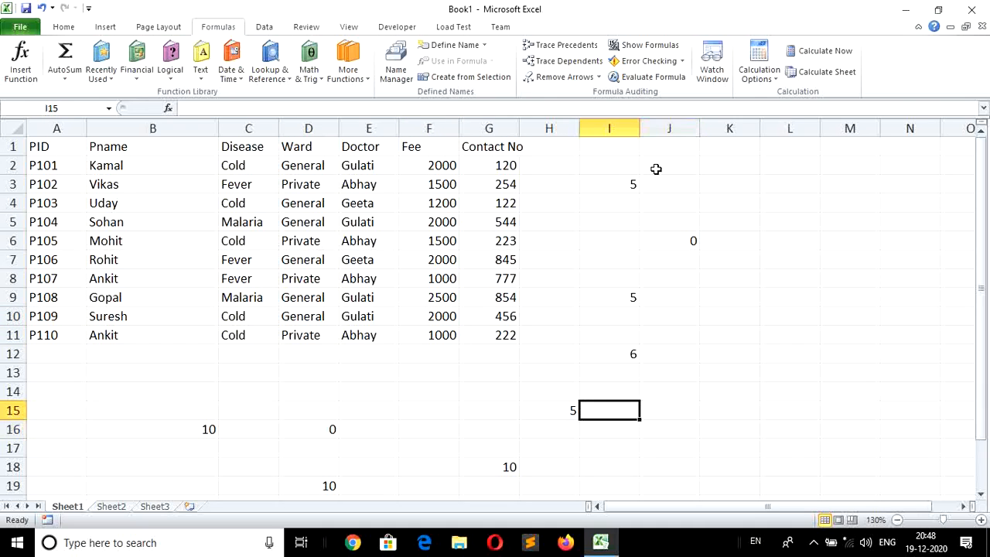
key(Right)
key(Down)
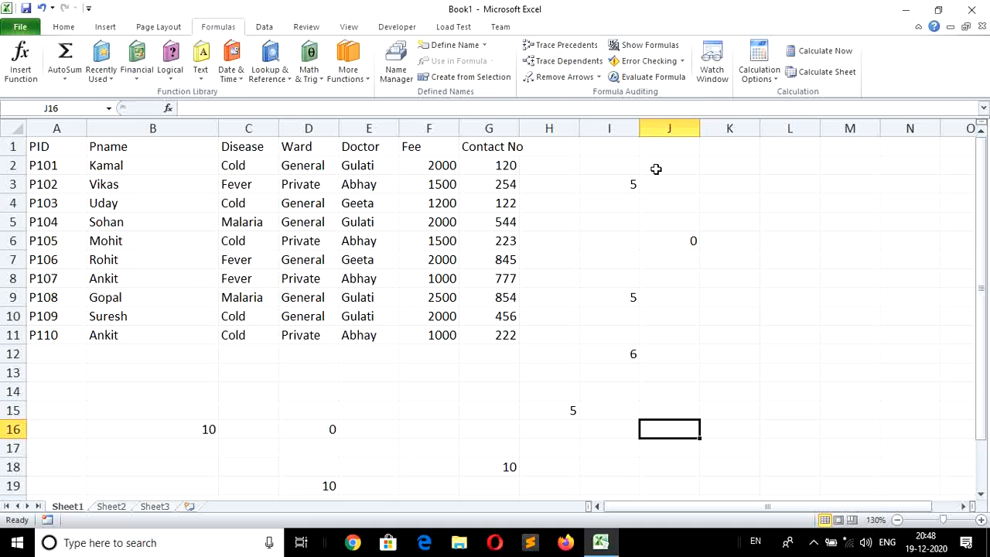
key(Left)
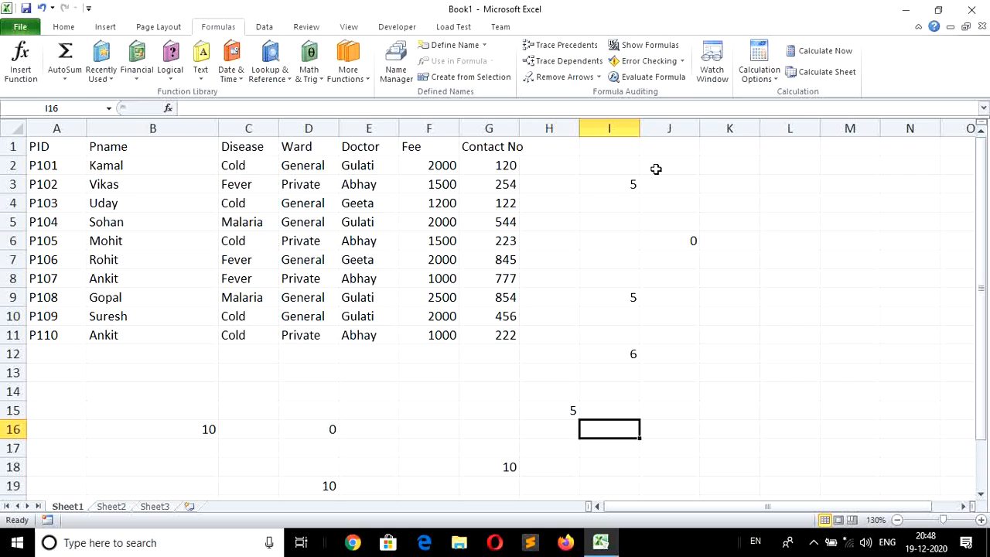
key(Right)
text(=)
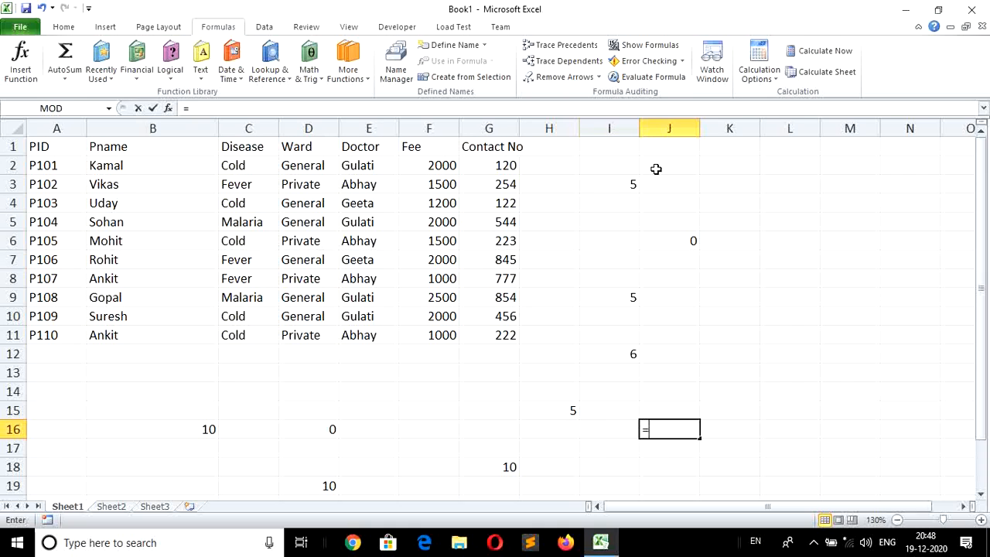
text(co)
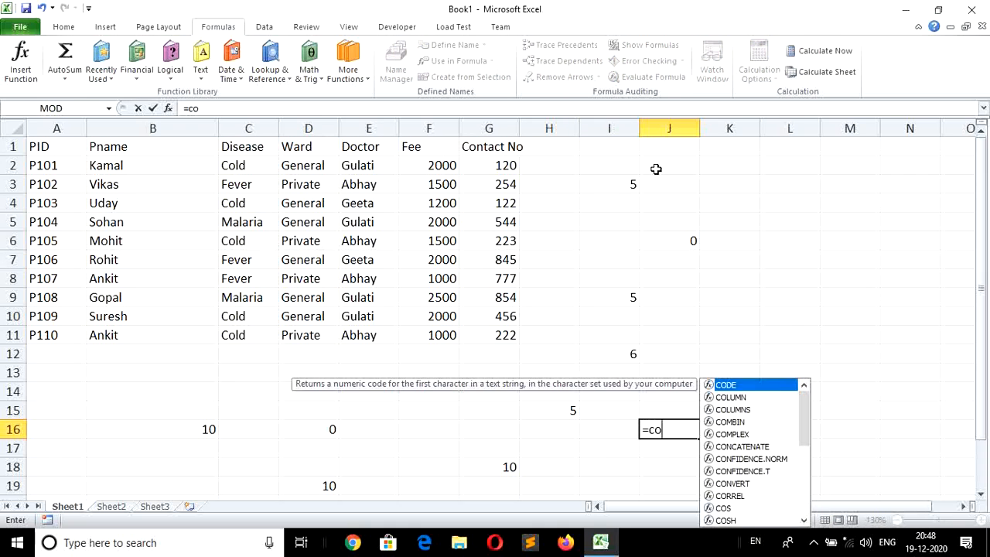
text(untif()
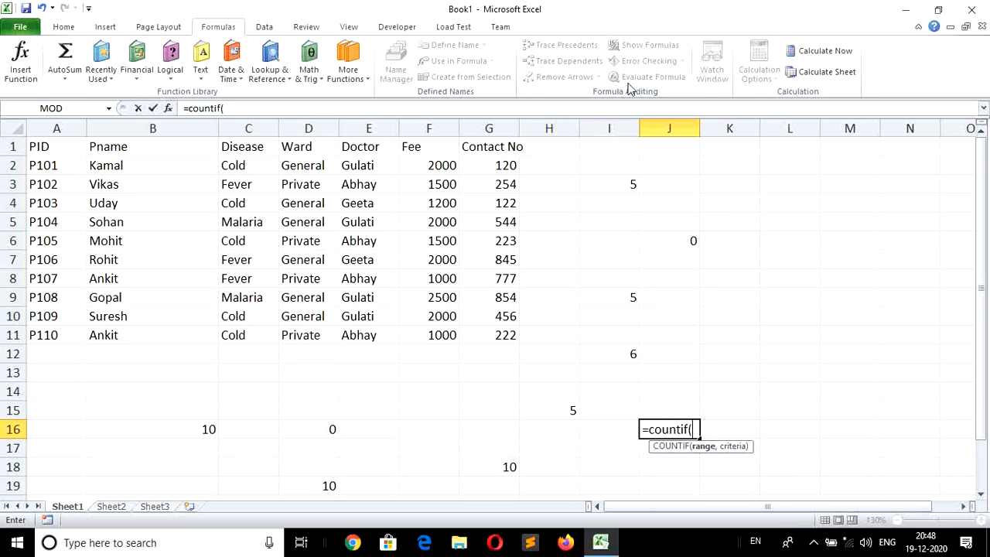
click(441, 165)
key(shift+Down)
key(shift+Down)
key(shift+Down)
key(shift+Down)
key(shift+Down)
key(shift+Down)
key(shift+Down)
key(shift+Down)
key(shift+Down)
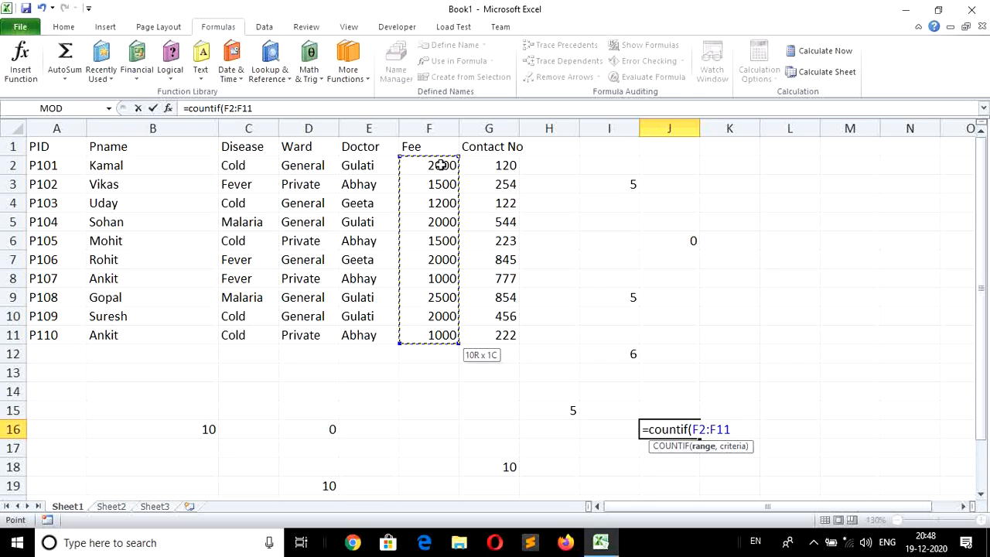
text(,")
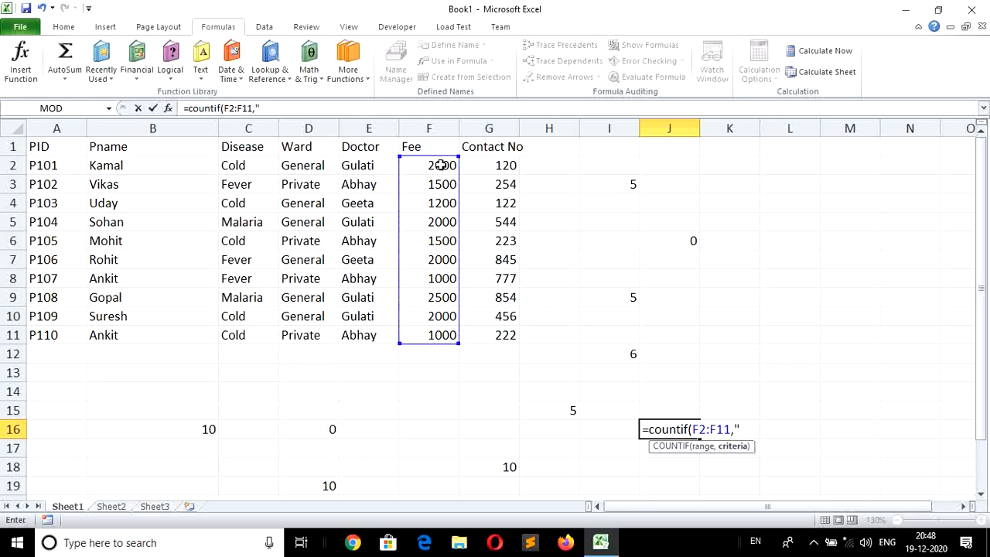
text(>=1500")
key(Return)
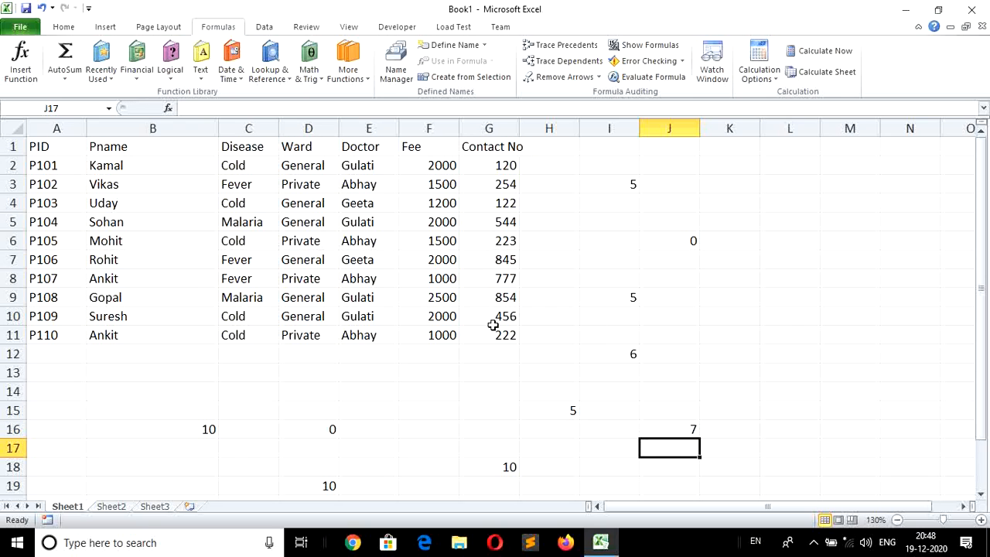
Check the Fee column for entries equal to 1500 that the greater-than-or-equal criterion includes
click(447, 184)
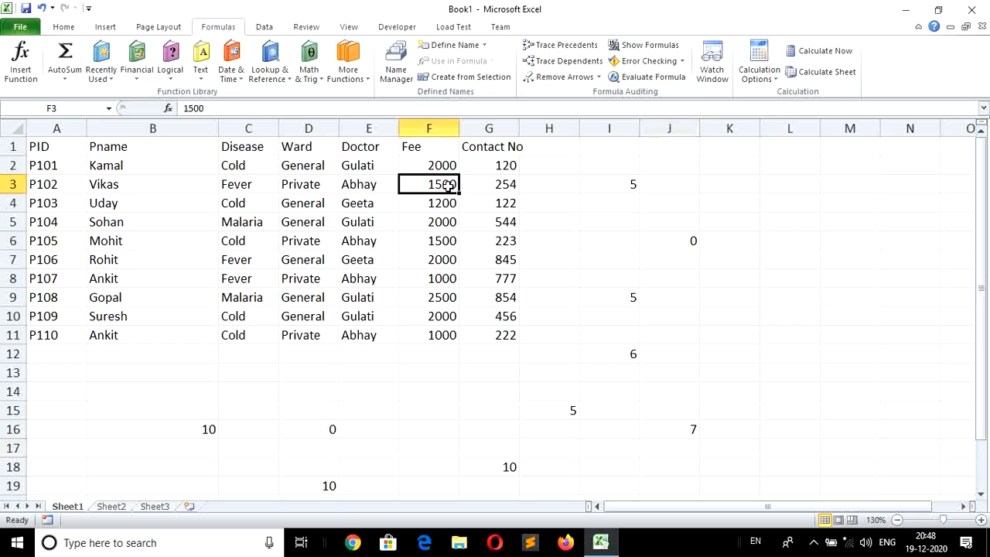
key(Down)
key(Down)
key(Down)
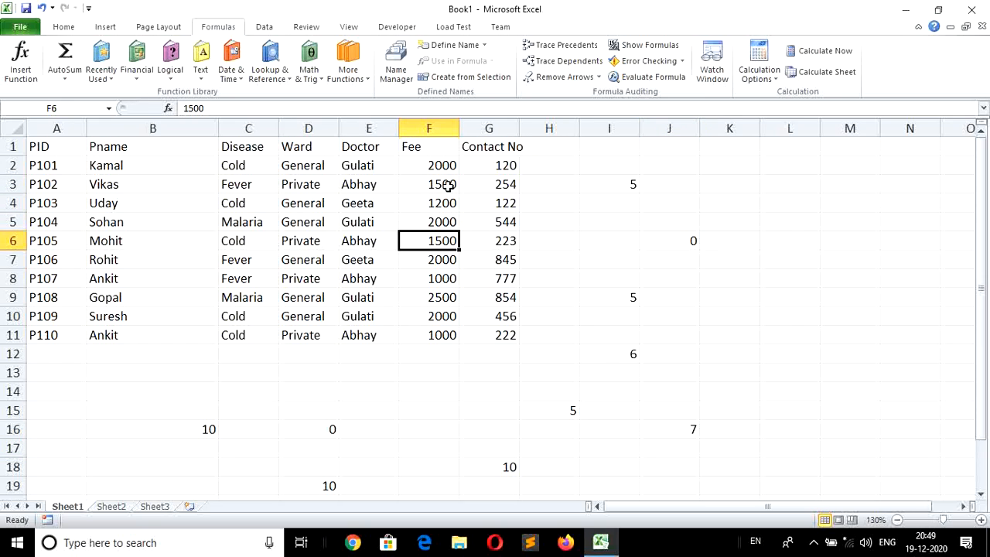
key(Down)
key(Down)
key(Down)
key(Down)
key(Down)
key(Down)
key(Down)
key(Right)
key(Right)
key(Right)
key(Right)
key(Right)
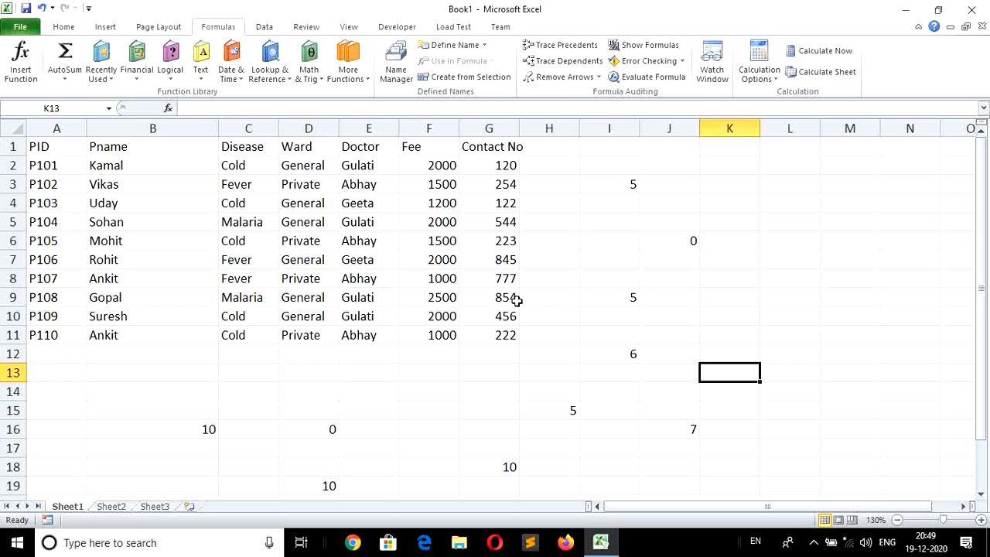
Enter a COUNTIF formula in K3 over the Pname range B2:B11 with the wildcard criterion "S*"
click(740, 289)
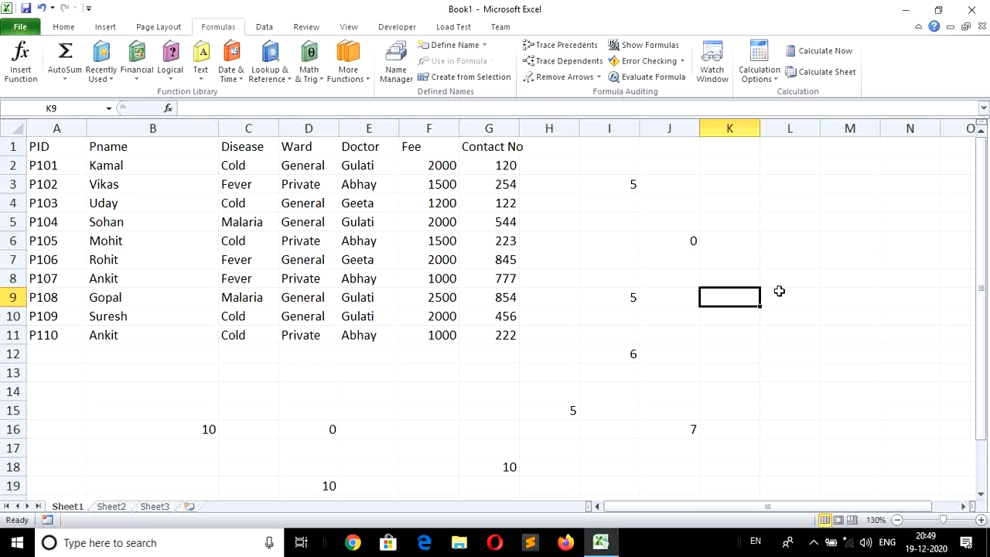
click(729, 183)
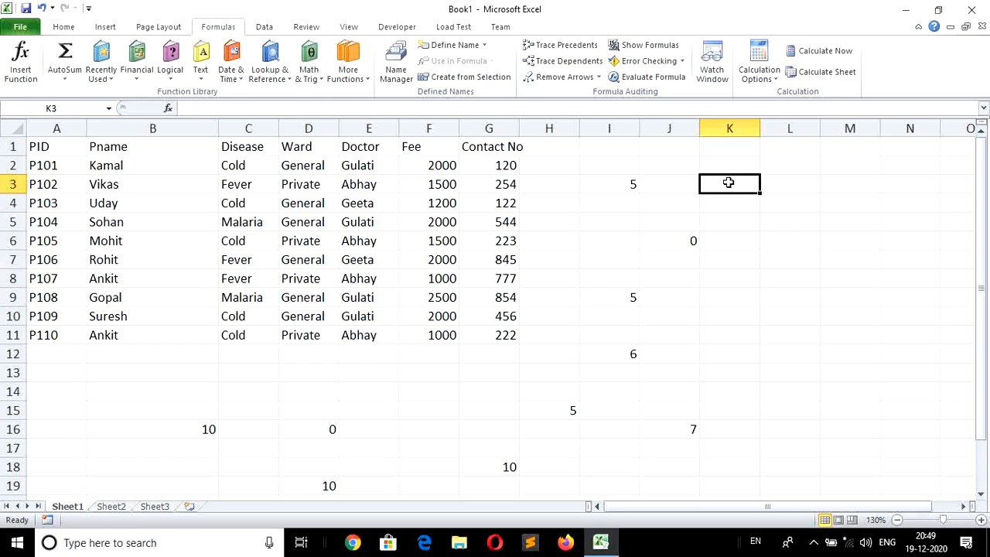
text(=)
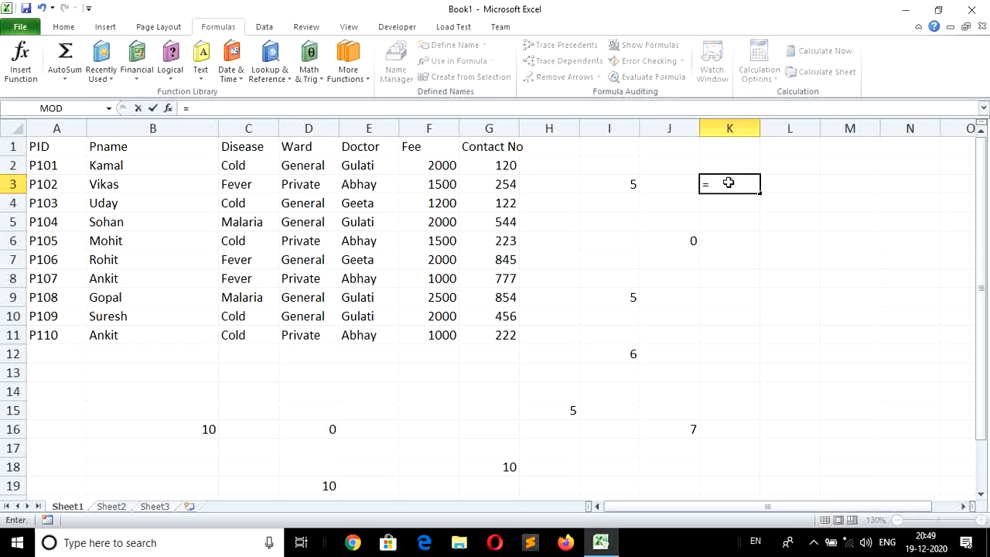
text(co)
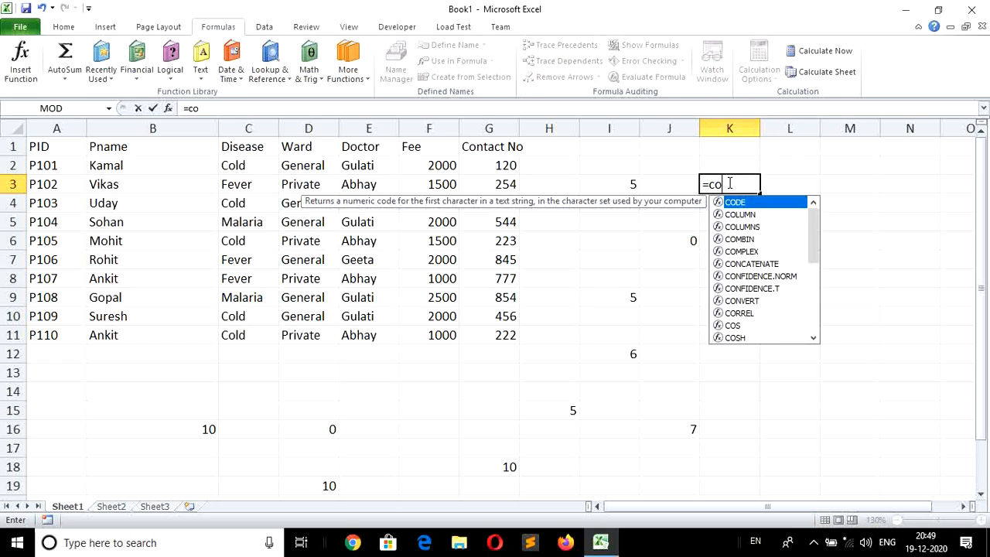
text(unti)
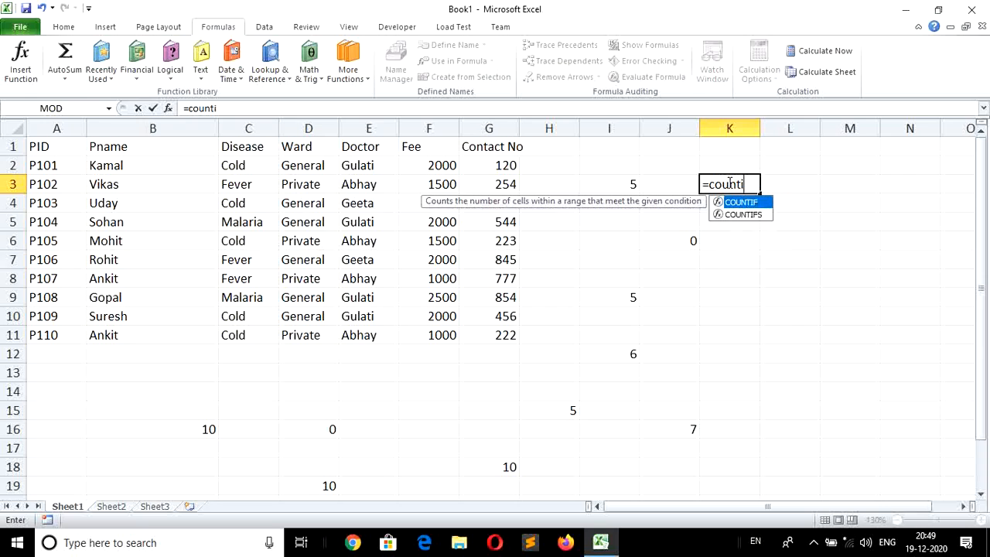
text(f()
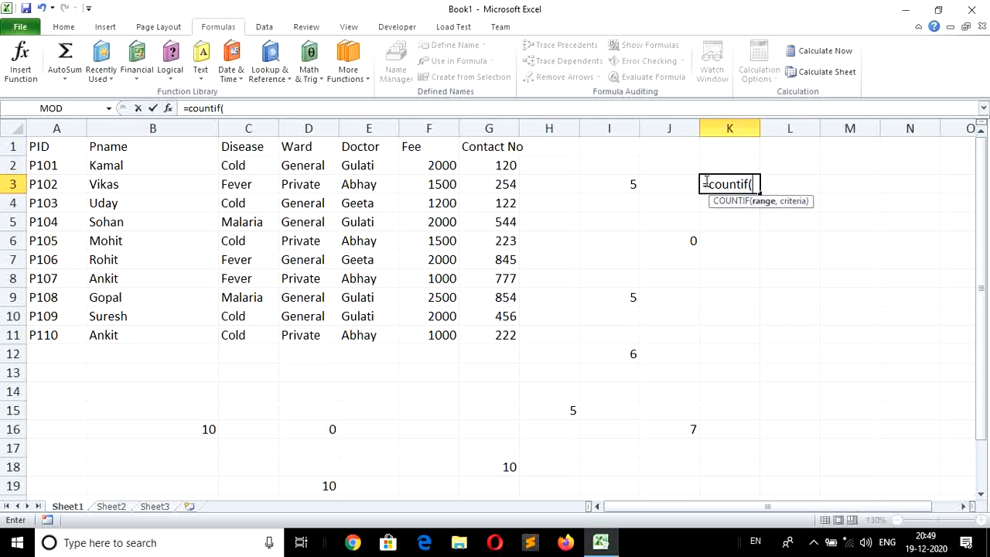
click(136, 166)
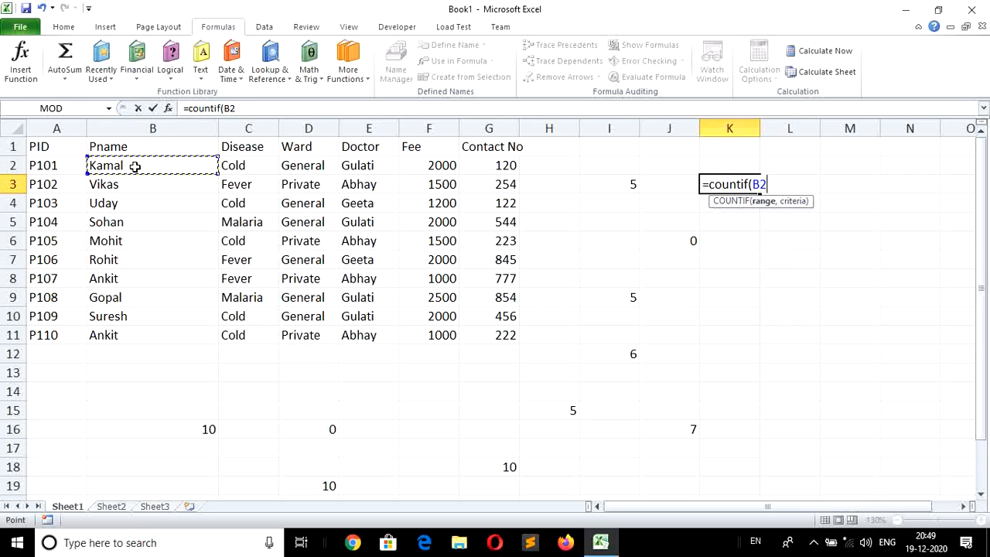
key(shift+Down)
key(shift+Down)
key(shift+Down)
key(shift+Down)
key(shift+Down)
key(shift+Down)
key(shift+Down)
key(shift+Down)
key(shift+Down)
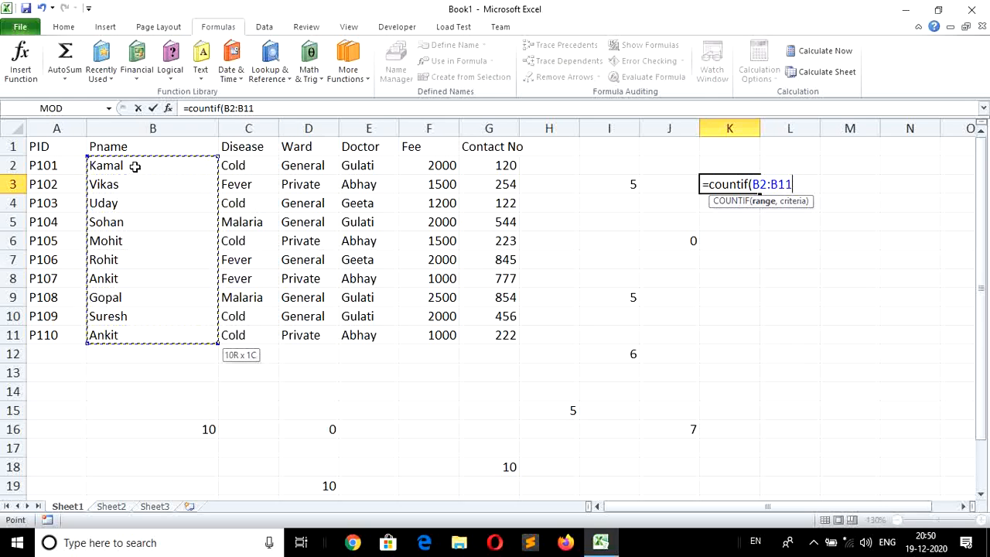
text(,)
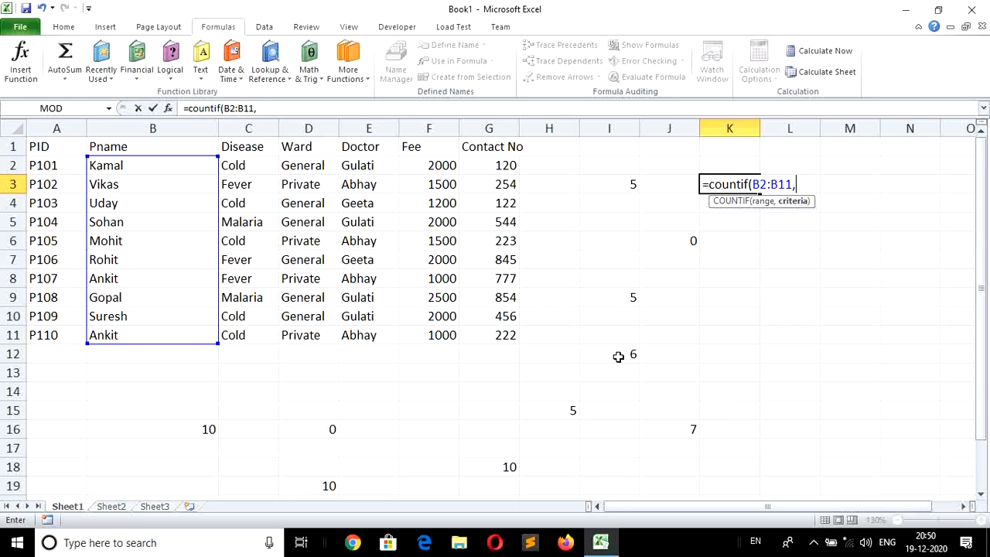
text("S*")
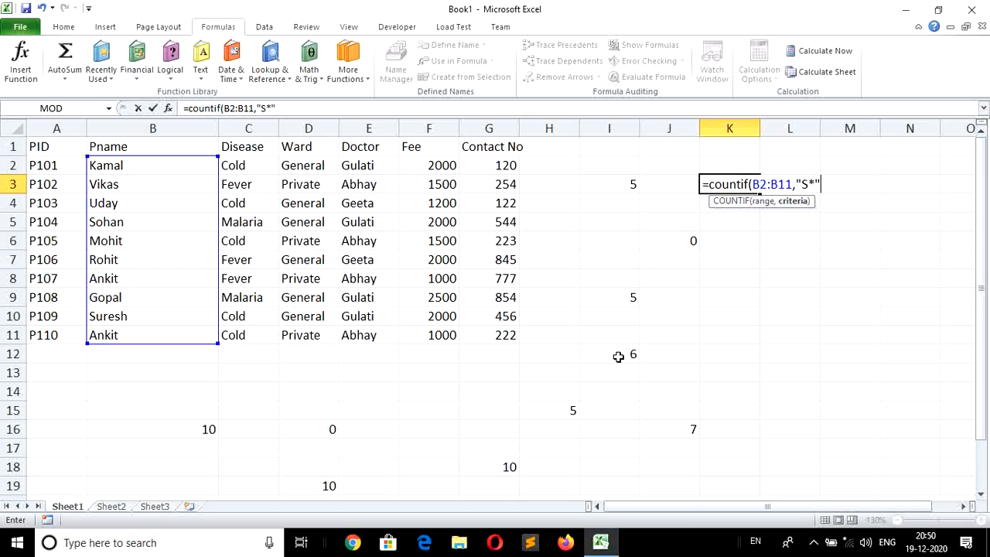
text())
key(Return)
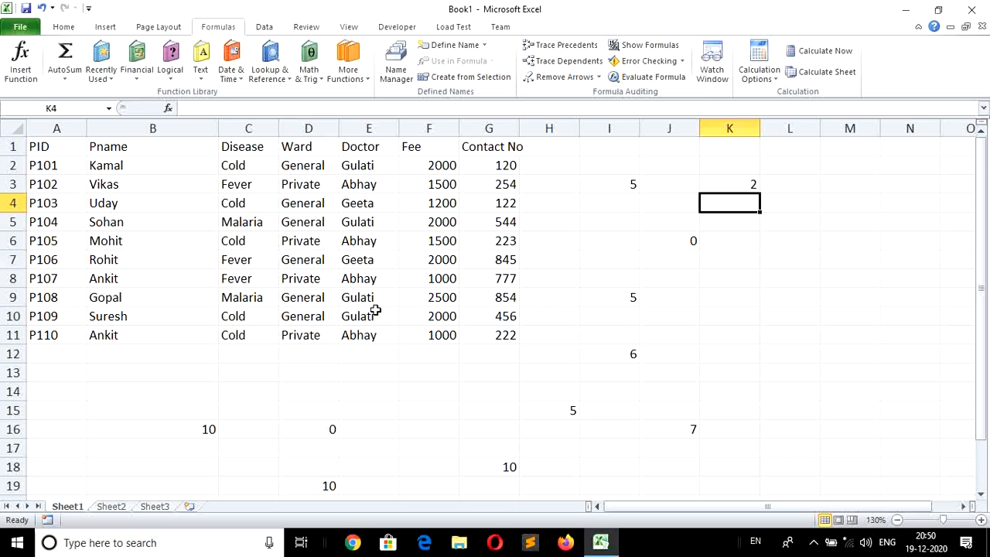
Replace the patient name in B8 with one starting with S and check the COUNTIF formula in K3
click(106, 278)
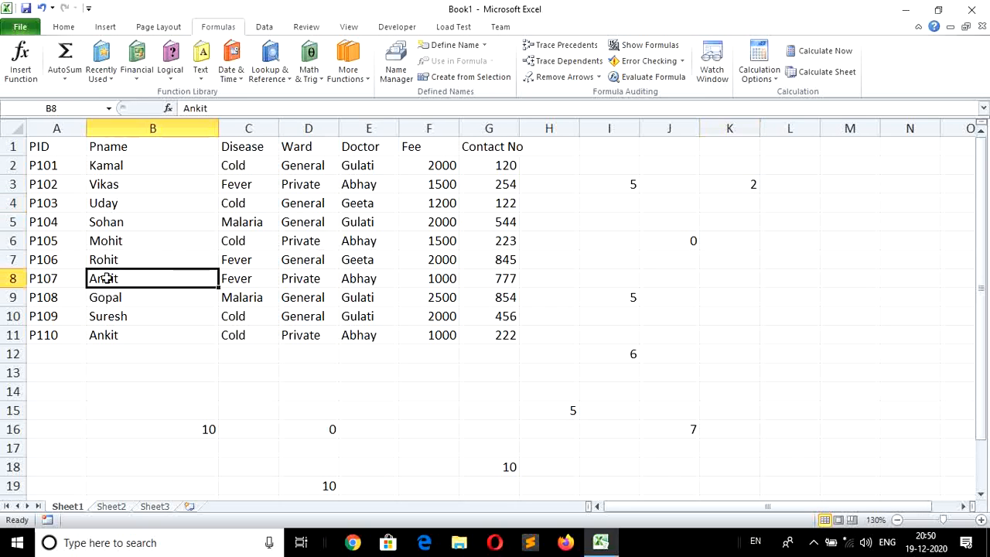
text(S)
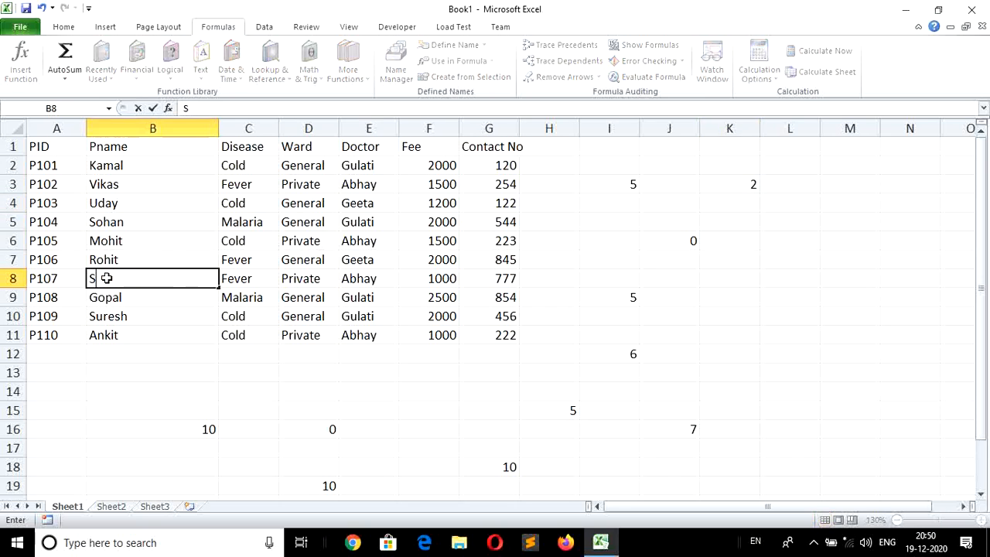
text(arita)
key(Return)
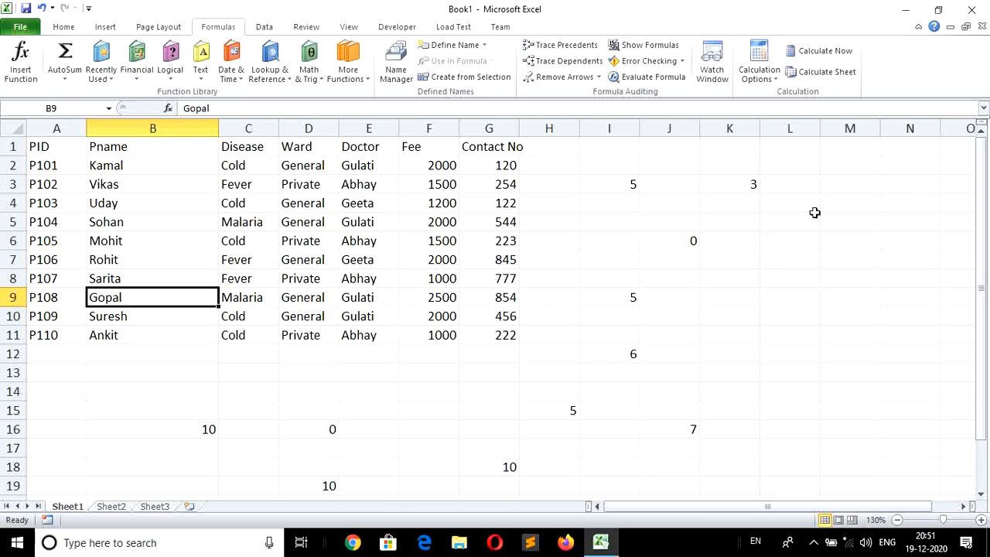
click(752, 182)
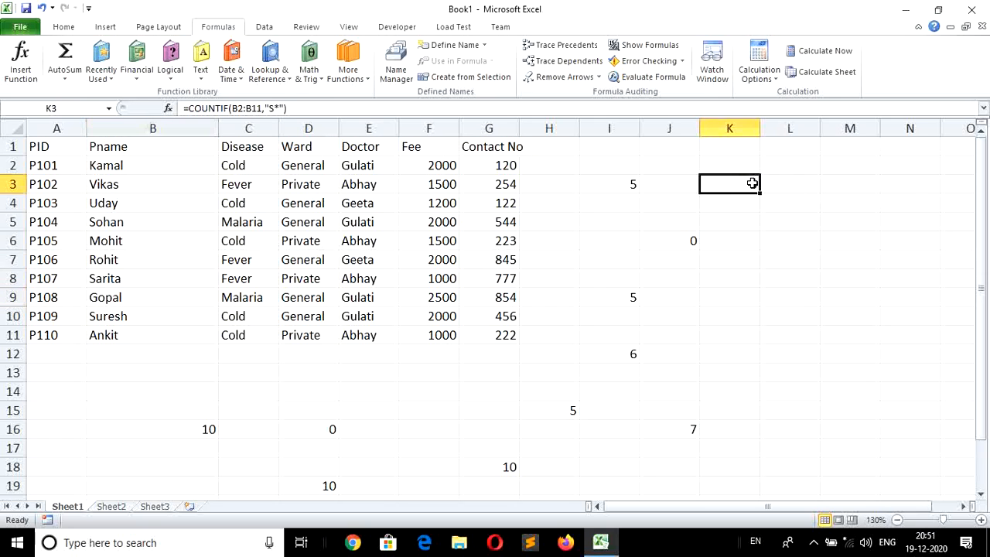
click(745, 240)
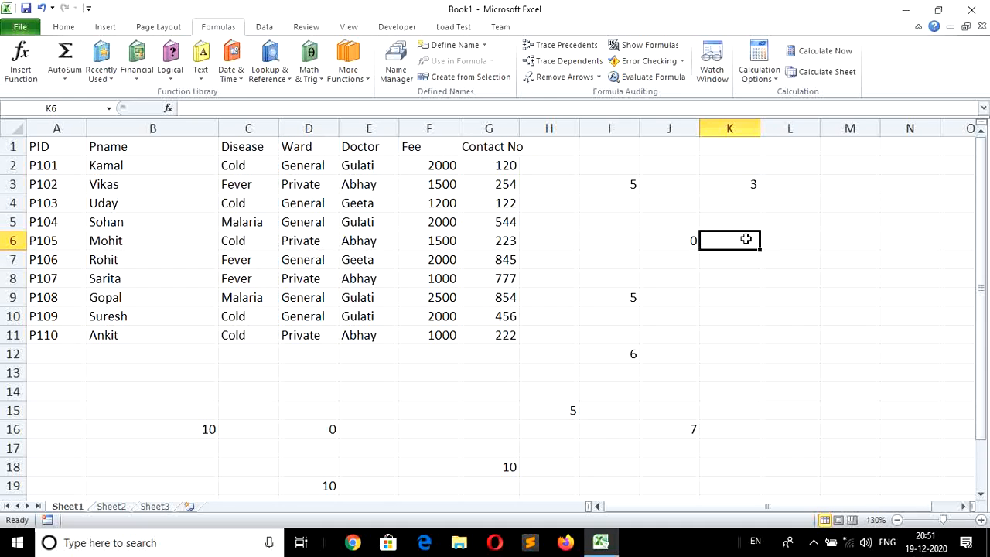
click(737, 294)
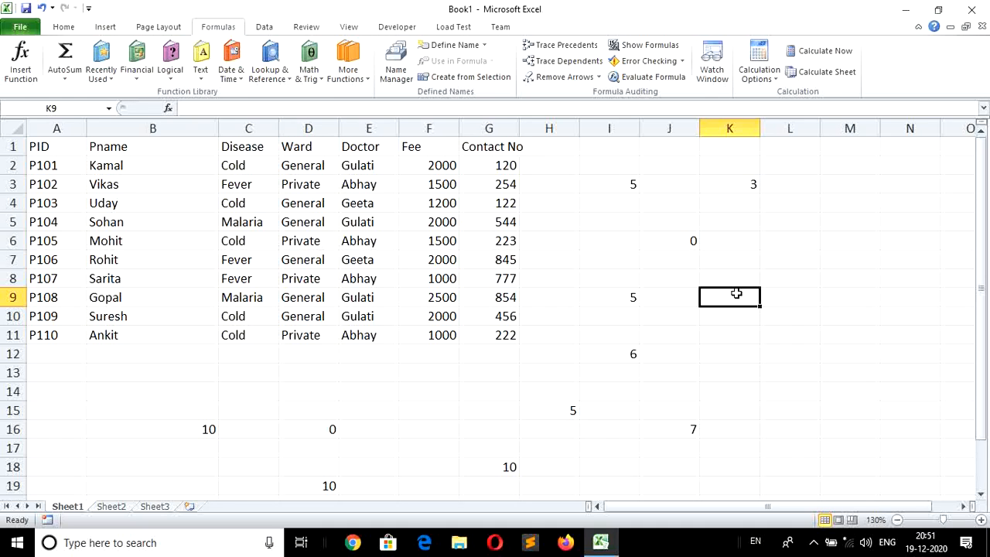
Enter a COUNTIF formula in K7 over the Pname range B2:B11 with the wildcard criterion "*t"
click(740, 266)
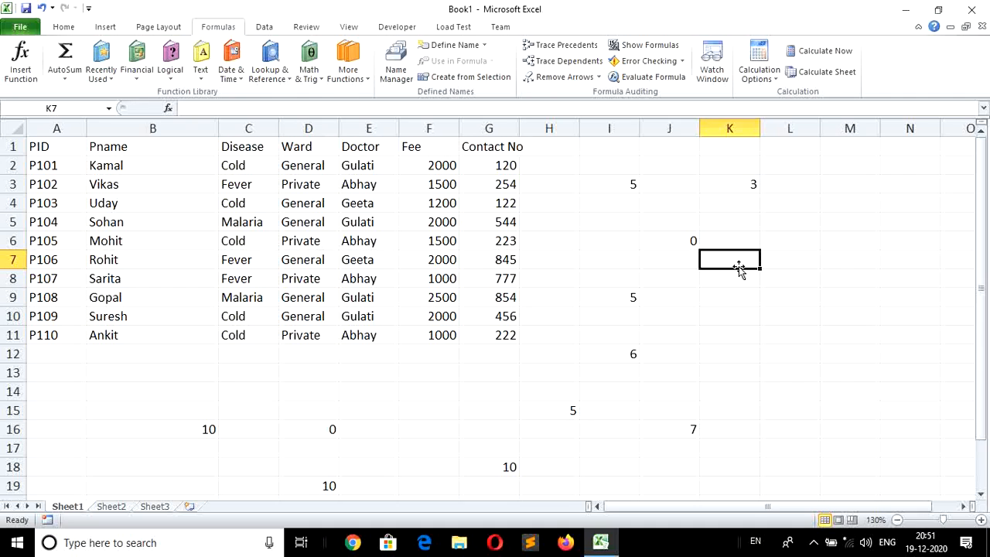
text(=)
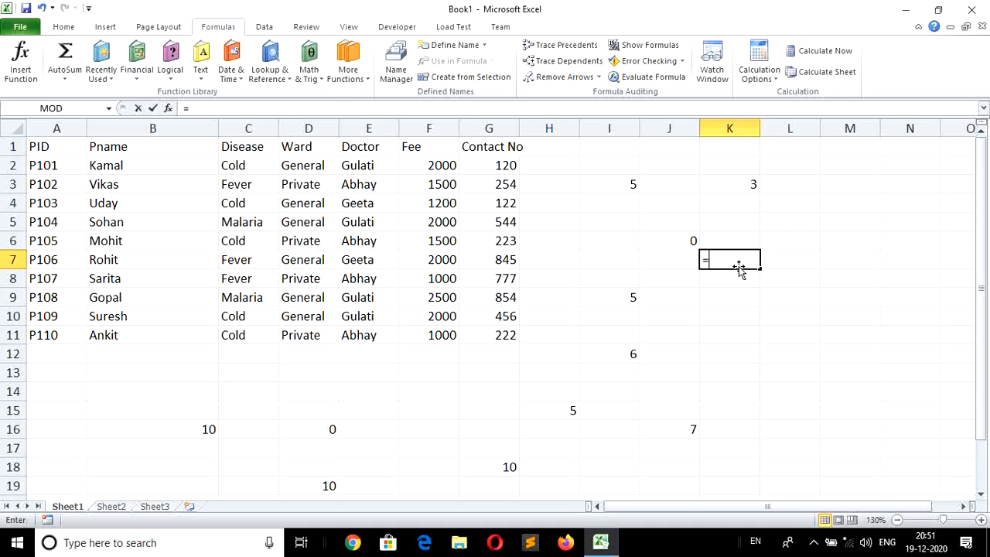
text(cou)
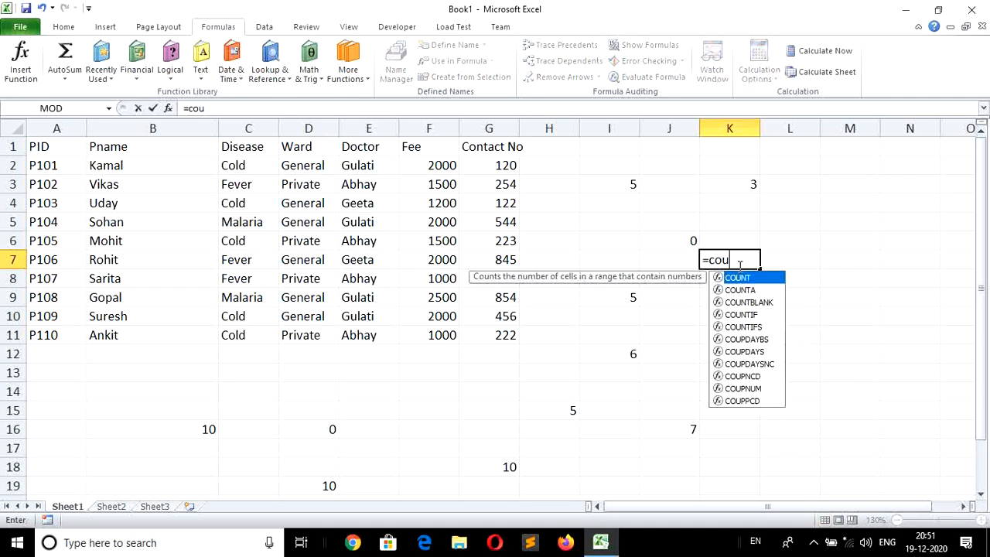
text(ntif()
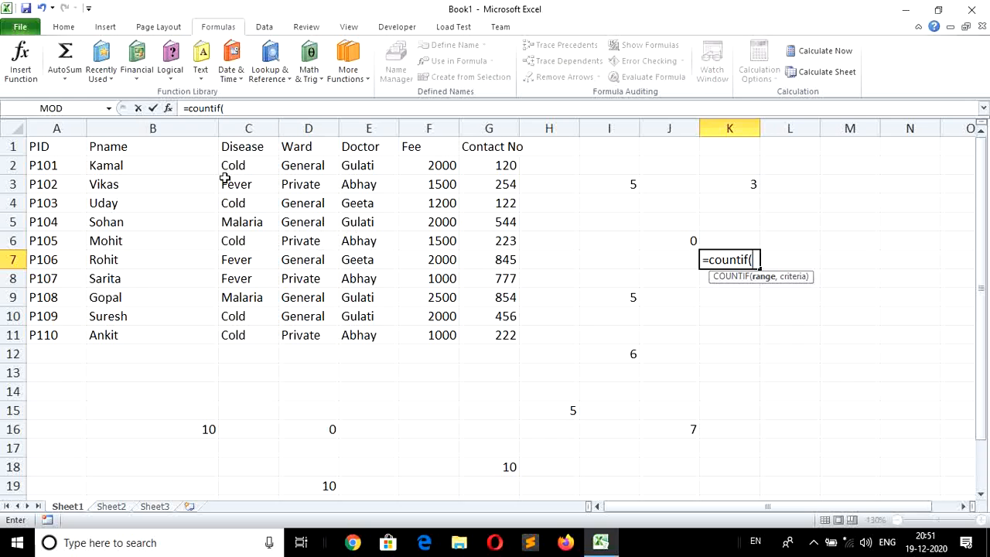
click(107, 168)
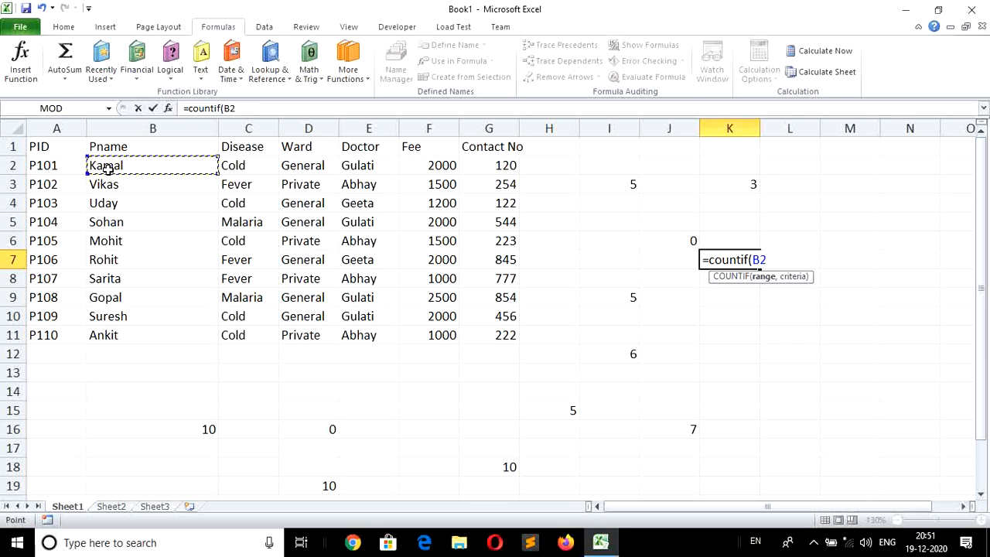
key(shift+Down)
key(shift+Down)
key(shift+Down)
key(shift+Down)
key(shift+Down)
key(shift+Down)
key(shift+Down)
key(shift+Down)
key(shift+Down)
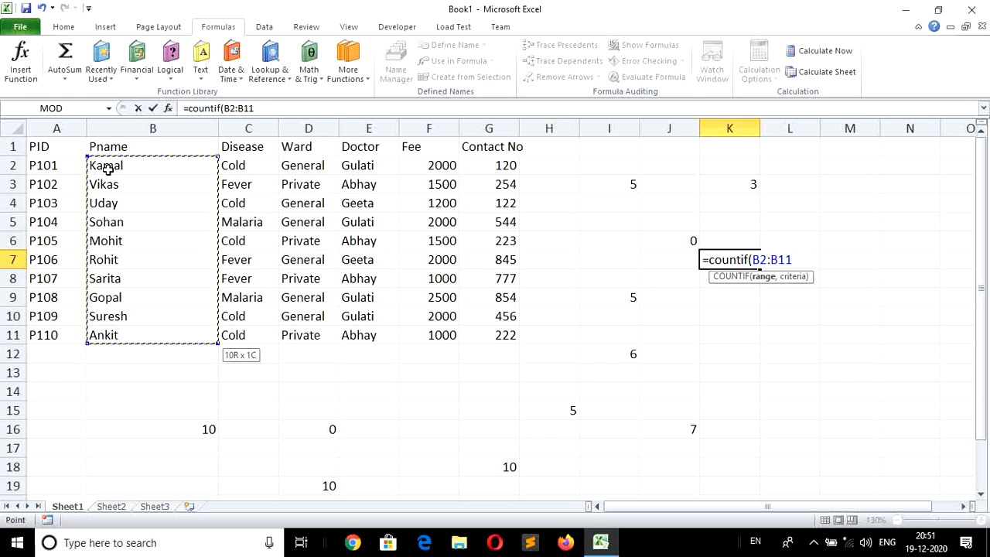
text(,)
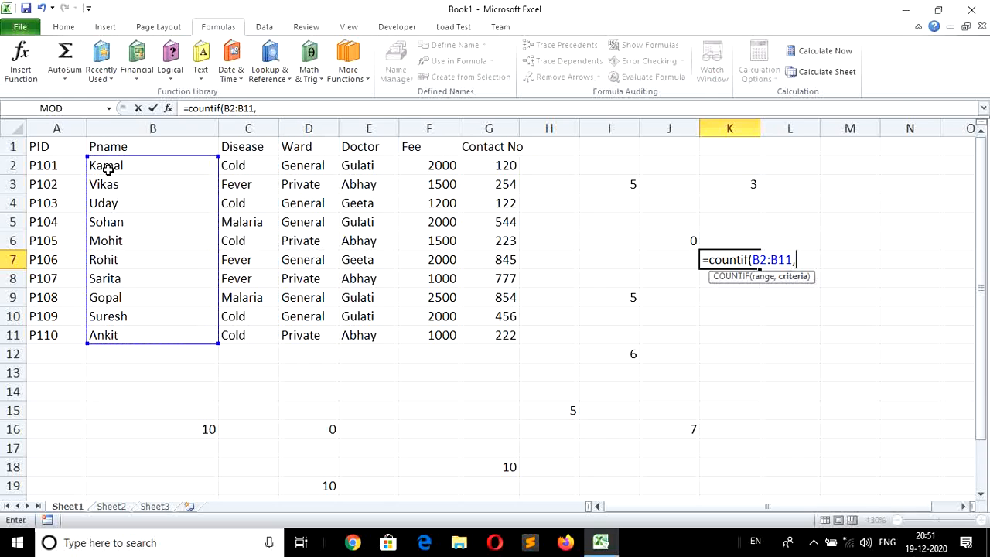
text(")
text(*t")
key(Return)
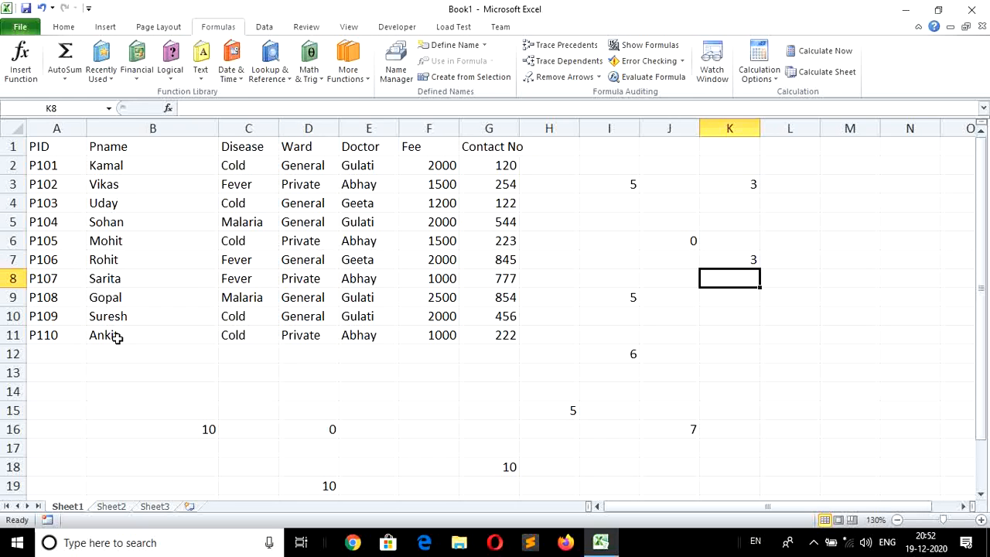
Enter a COUNTIF formula in K11 over the Pname range B2:B11 with the wildcard criterion "A*t"
click(741, 331)
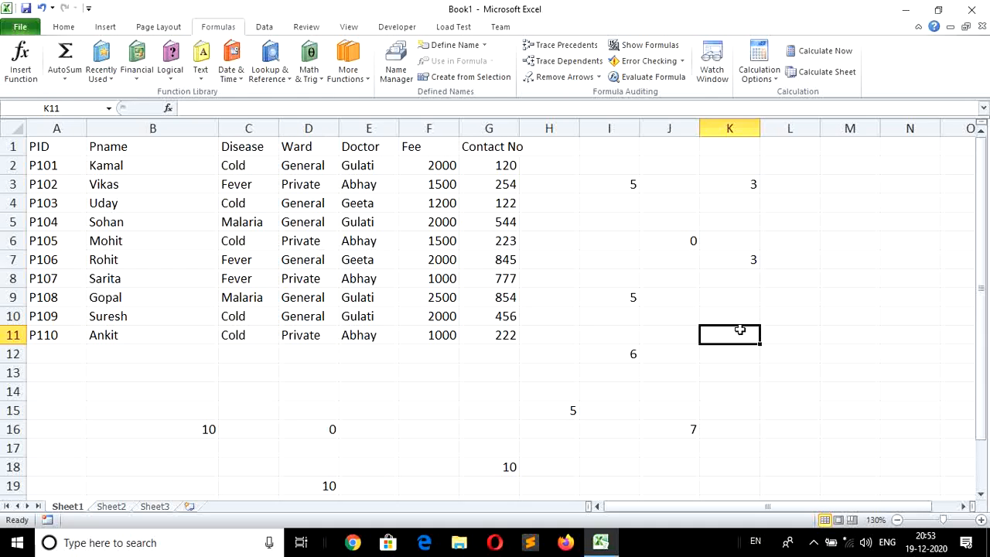
text(=c)
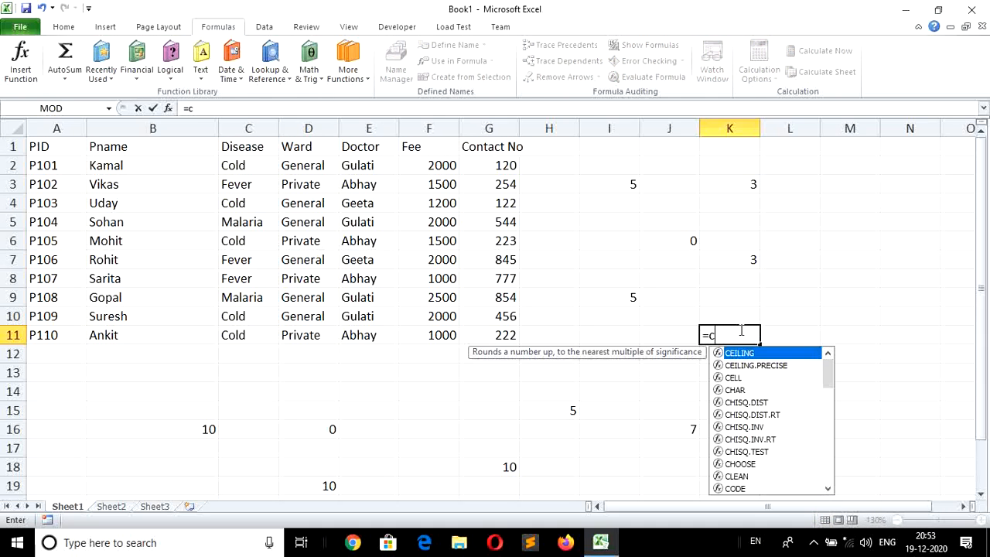
text(ount)
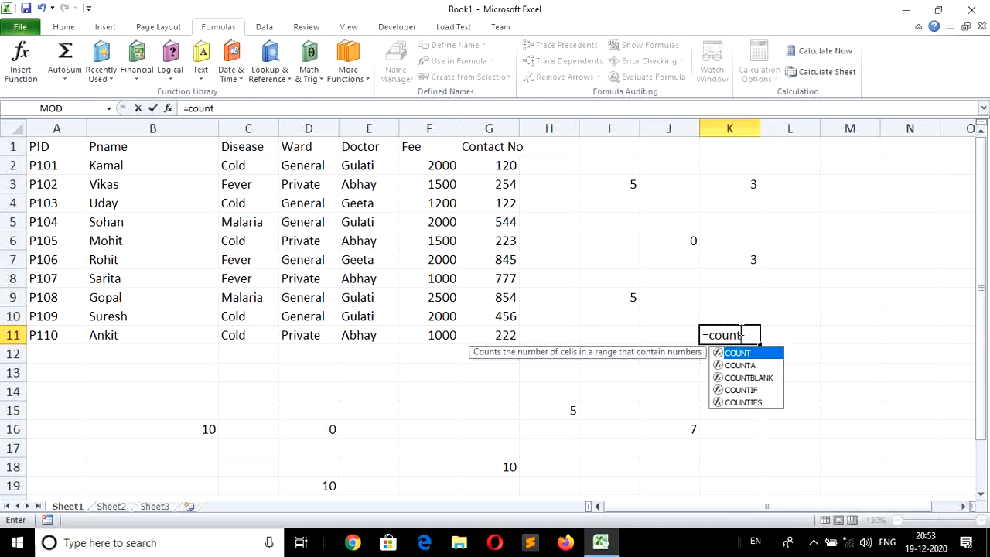
text(if)
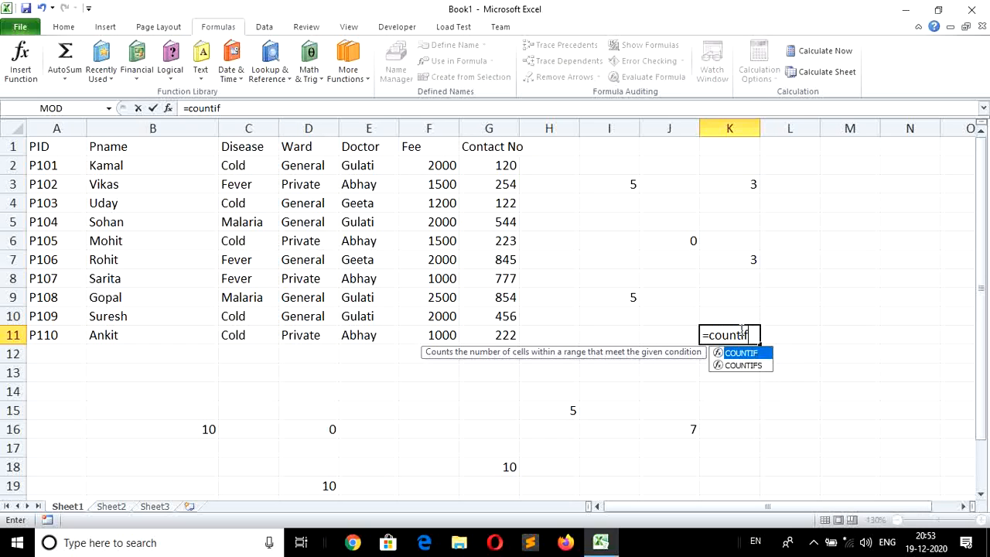
text(()
click(120, 166)
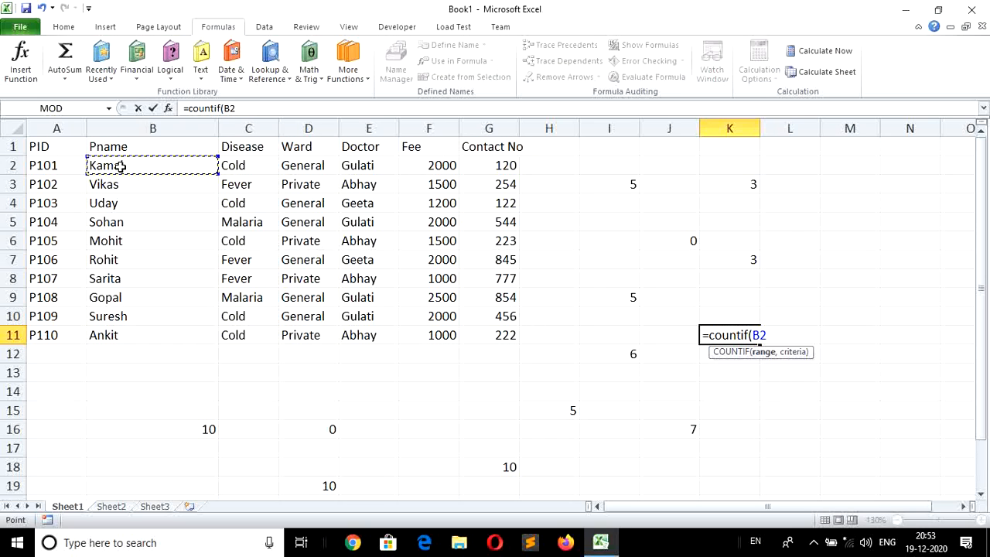
key(shift+Down)
key(shift+Down)
key(shift+Down)
key(shift+Down)
key(shift+Down)
key(shift+Down)
key(shift+Down)
key(shift+Down)
key(shift+Down)
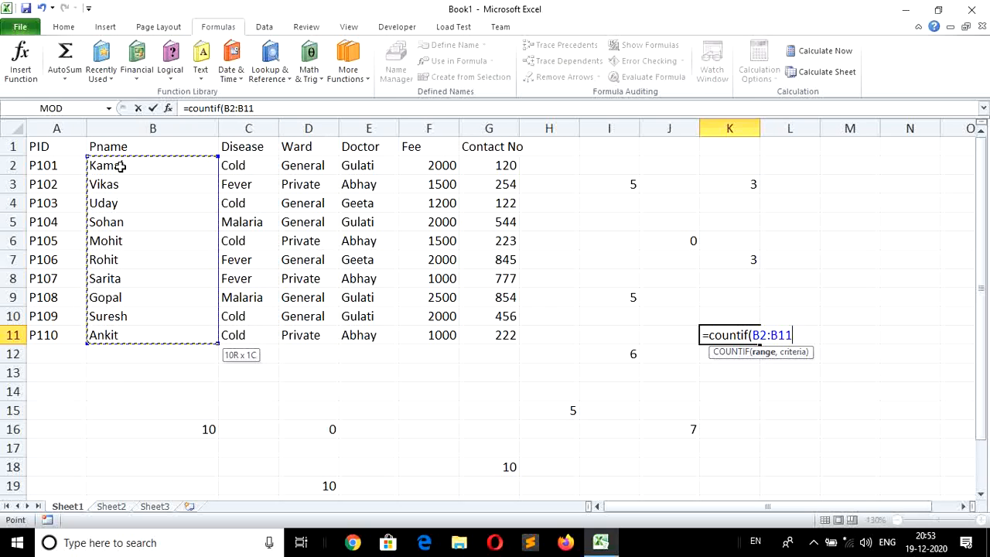
text(,)
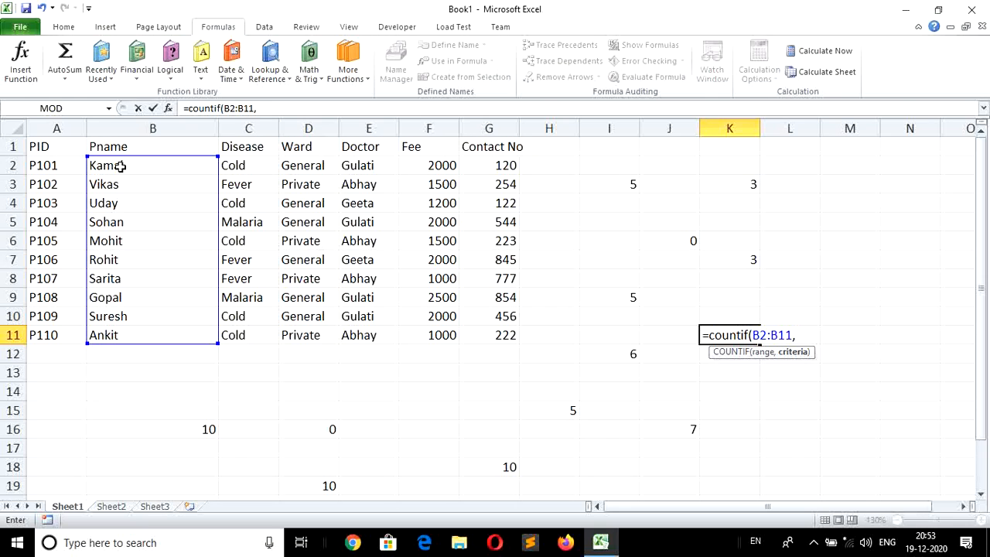
text("A)
text(*t")
key(Return)
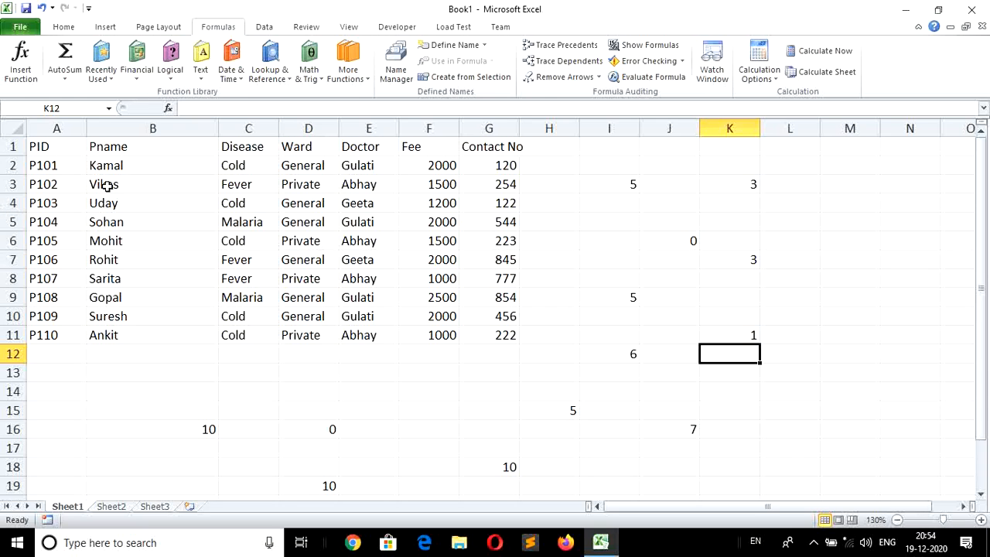
Replace the patient name in B3 with one starting with A and ending in t, and check the COUNTIF formula in K11
click(107, 186)
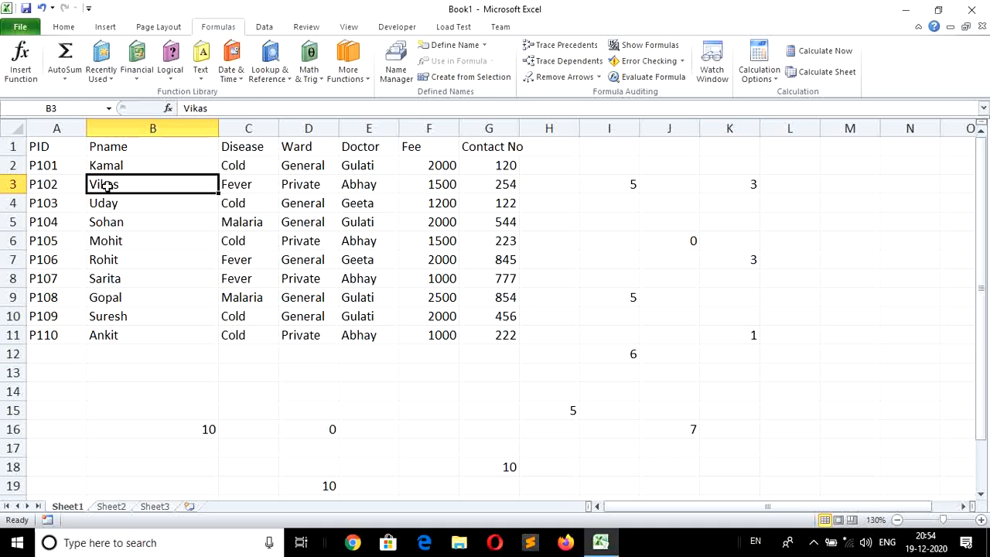
text(Amit)
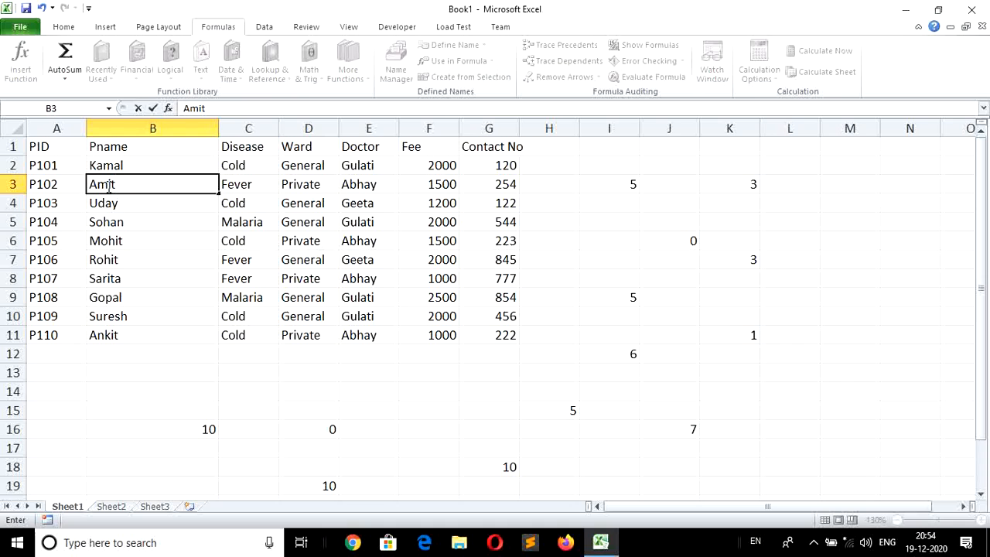
key(Return)
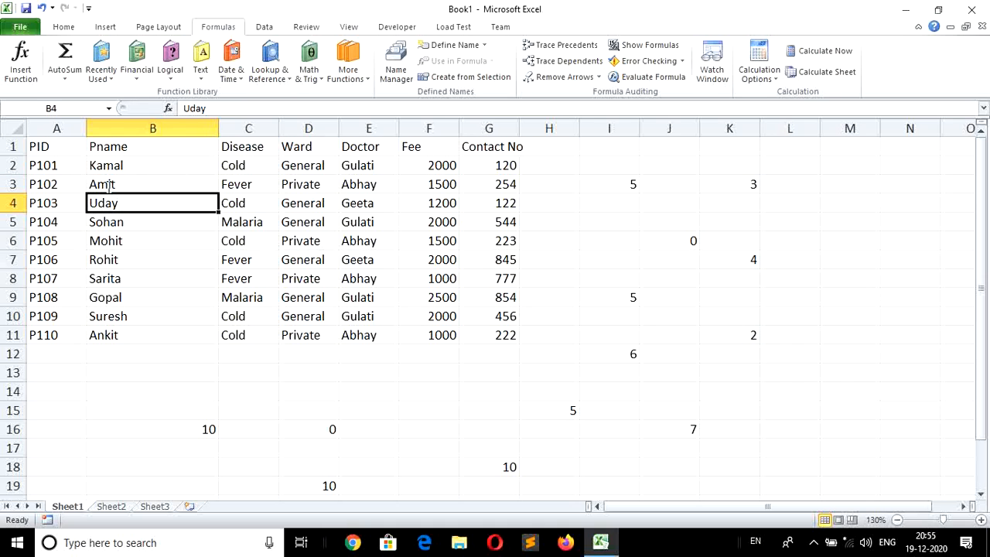
click(723, 338)
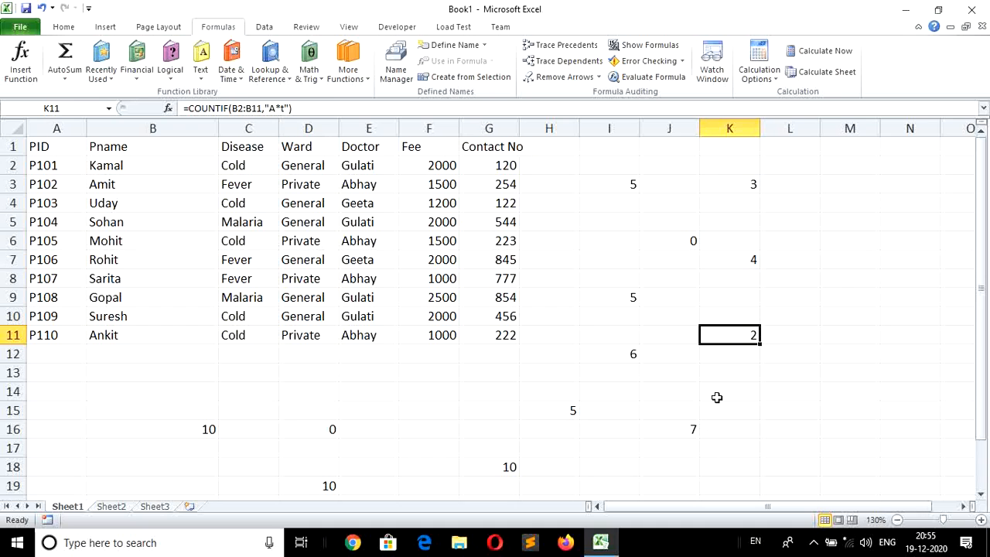
Enter a COUNTIF formula in K13 over the Pname range B2:B11 with the wildcard criterion "*a*"
click(720, 375)
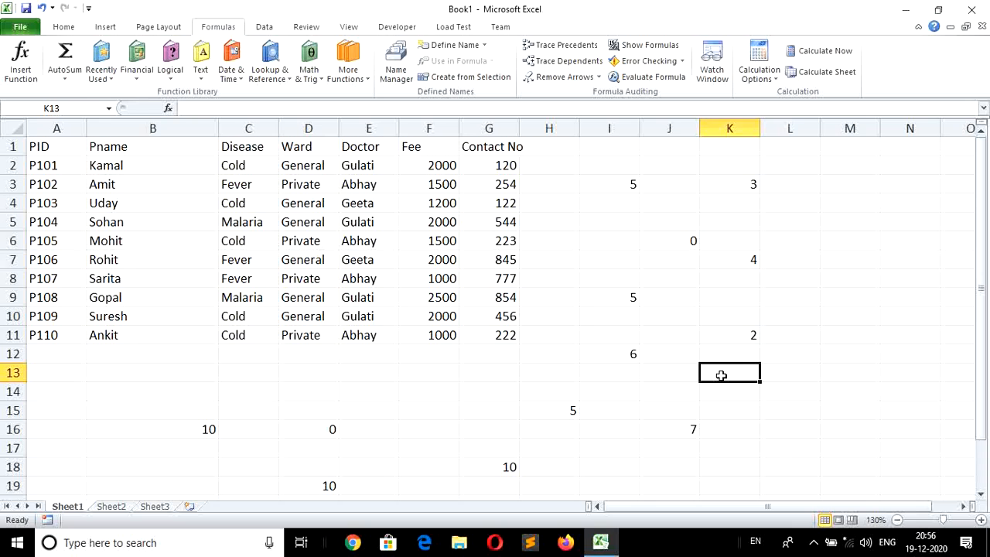
text(=)
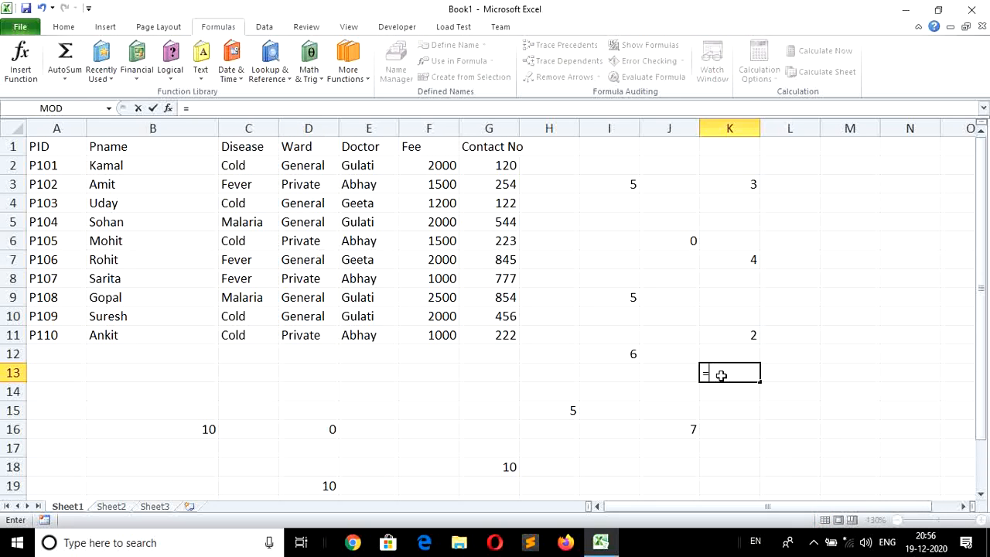
text(cou)
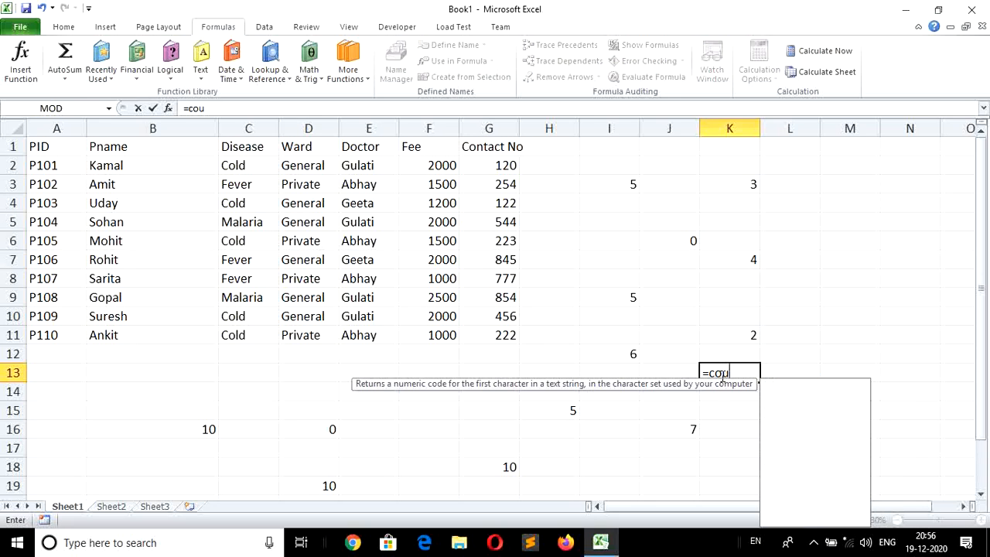
text(ntif()
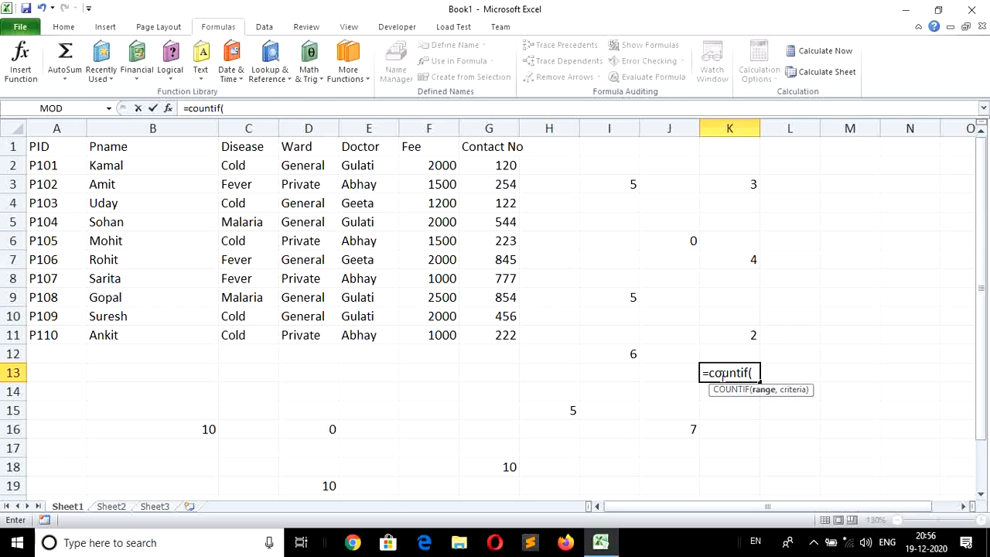
click(116, 165)
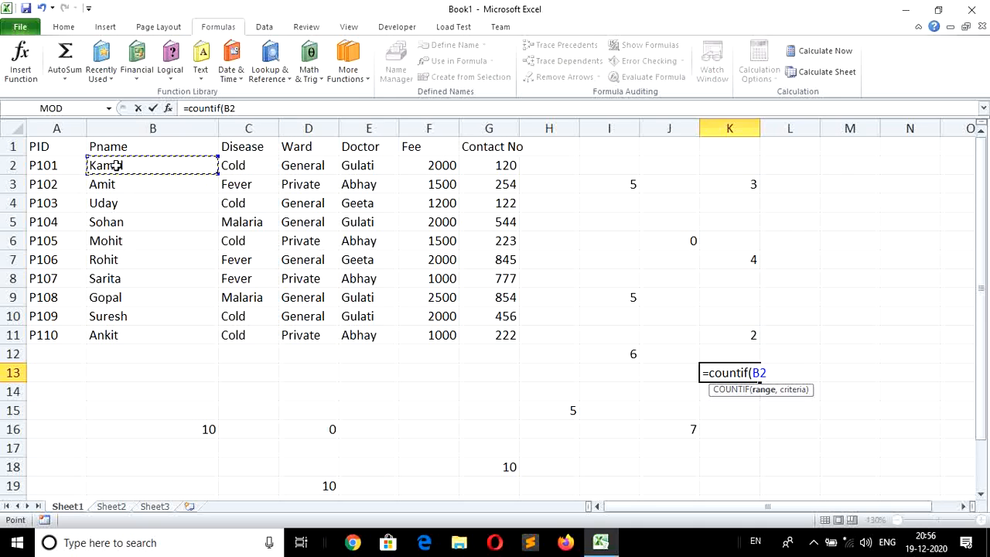
key(shift+Down)
key(shift+Down)
key(shift+Down)
key(shift+Down)
key(shift+Down)
key(shift+Down)
key(shift+Down)
key(shift+Down)
key(shift+Down)
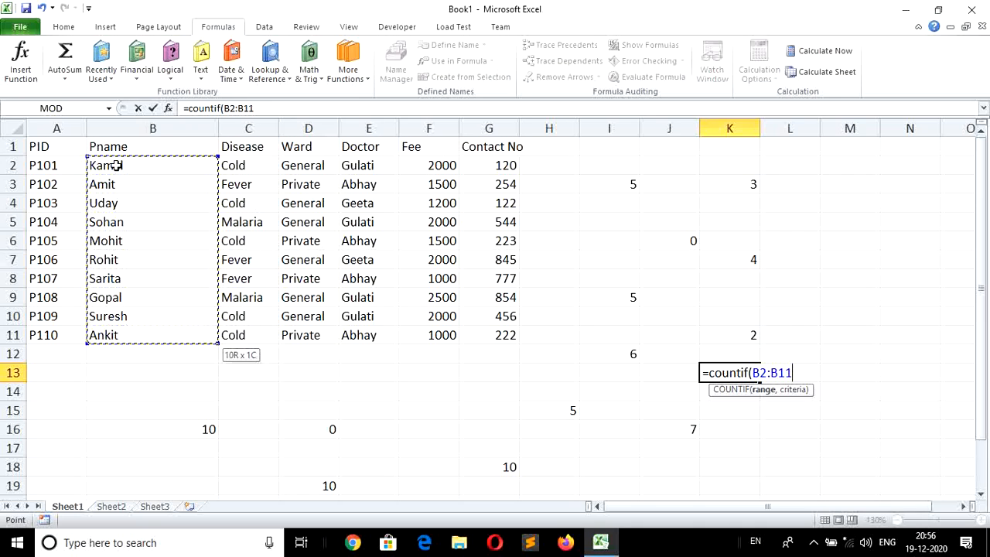
text(,)
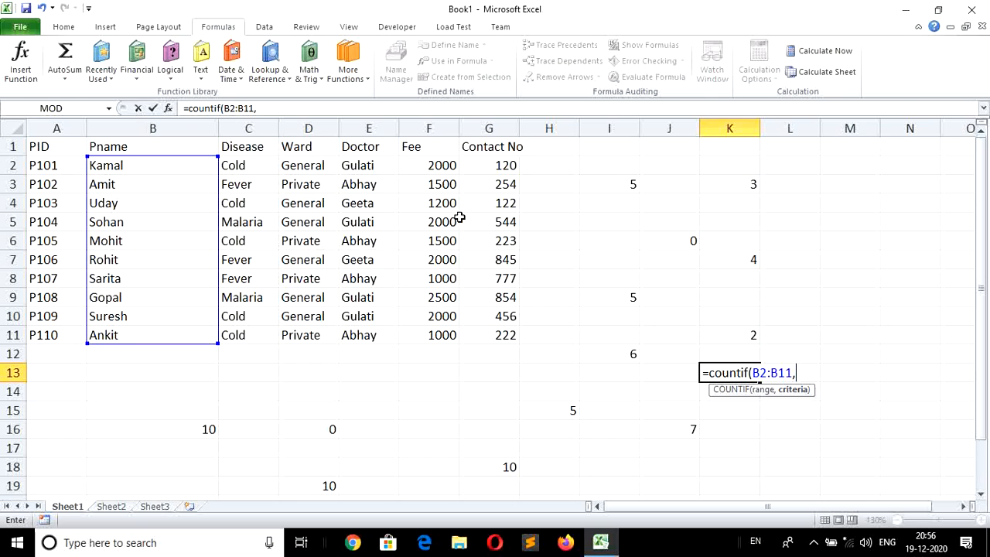
text("*a")
key(BackSpace)
text(*)
text(")
key(Return)
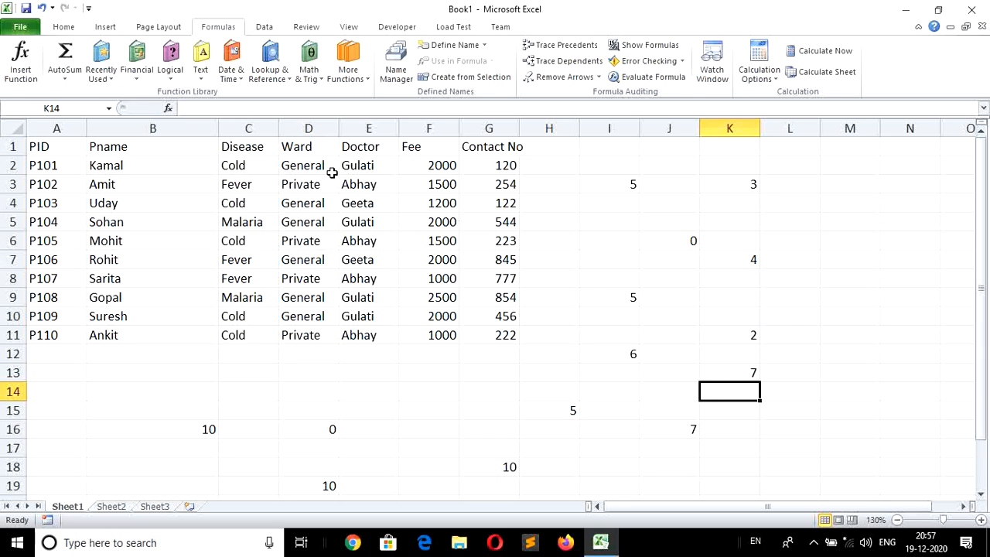
Go through the patient names in B2:B11 one by one to examine which of them contain the letter a
click(140, 168)
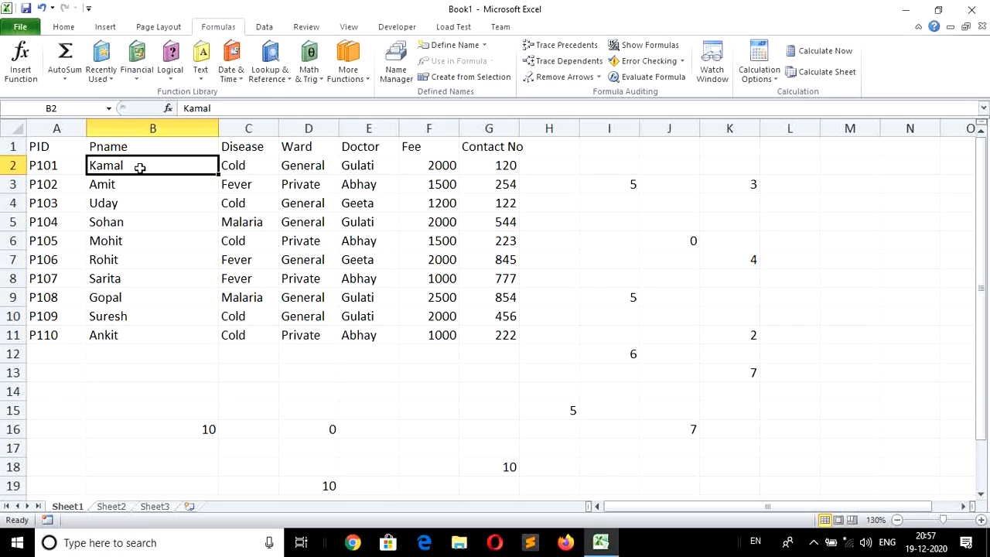
key(Down)
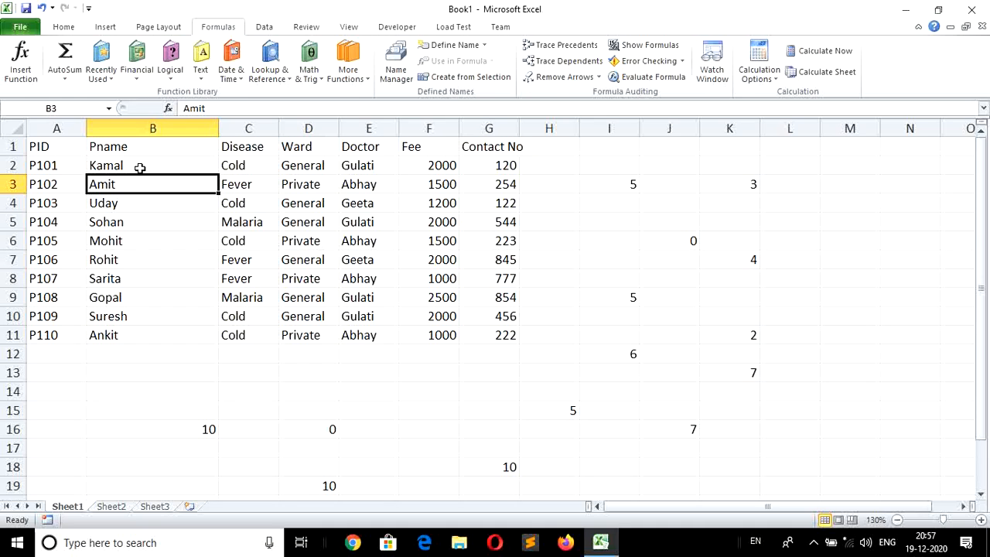
key(Down)
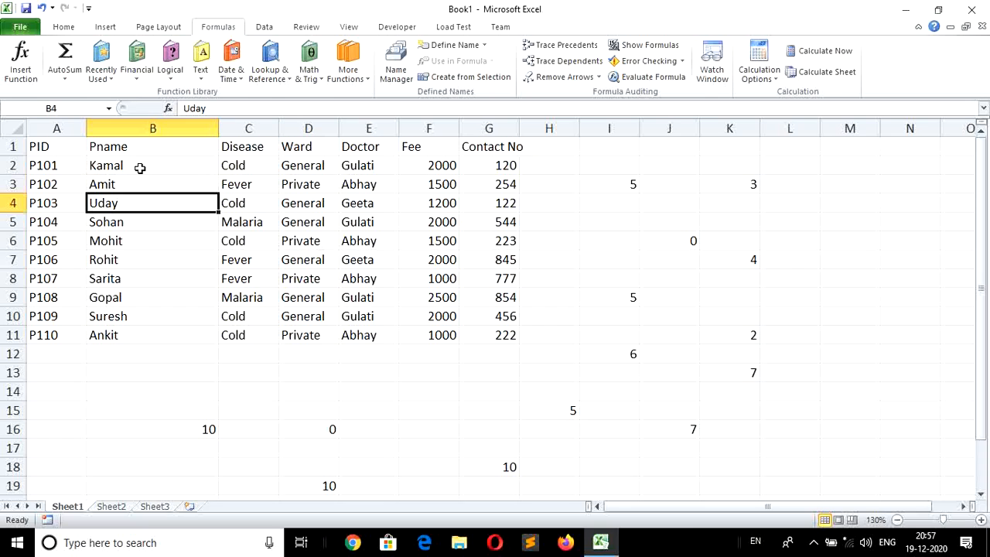
key(Down)
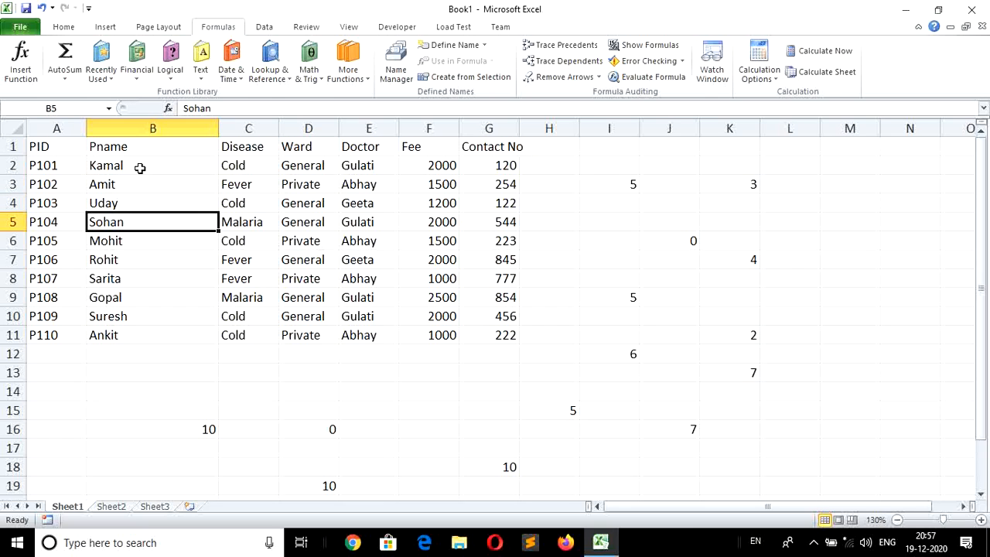
key(Down)
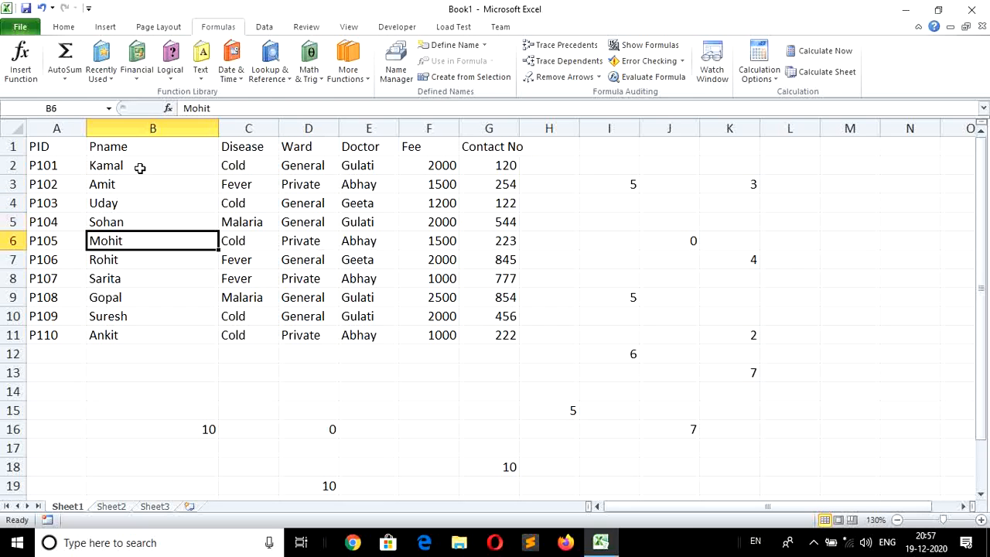
key(Down)
key(Down)
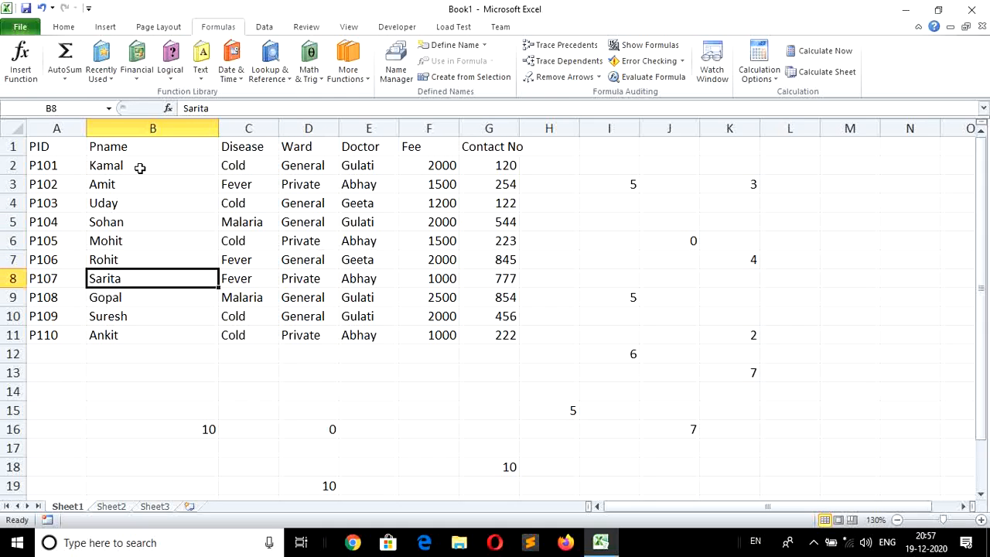
key(Down)
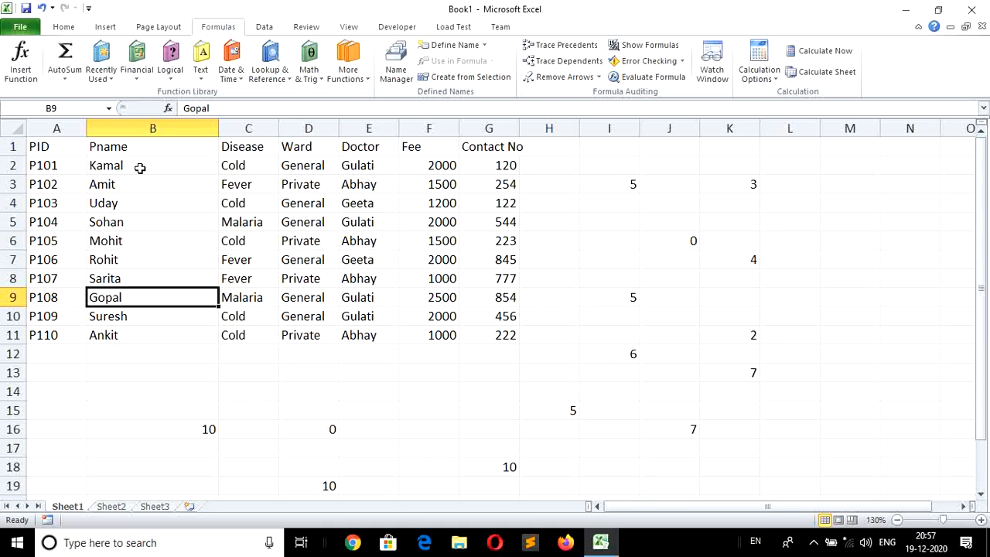
key(Down)
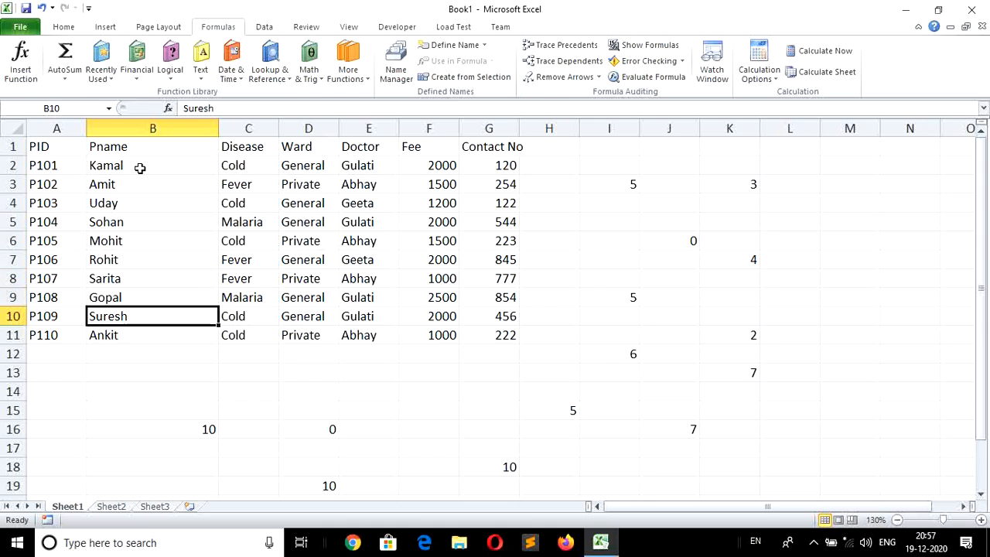
key(Down)
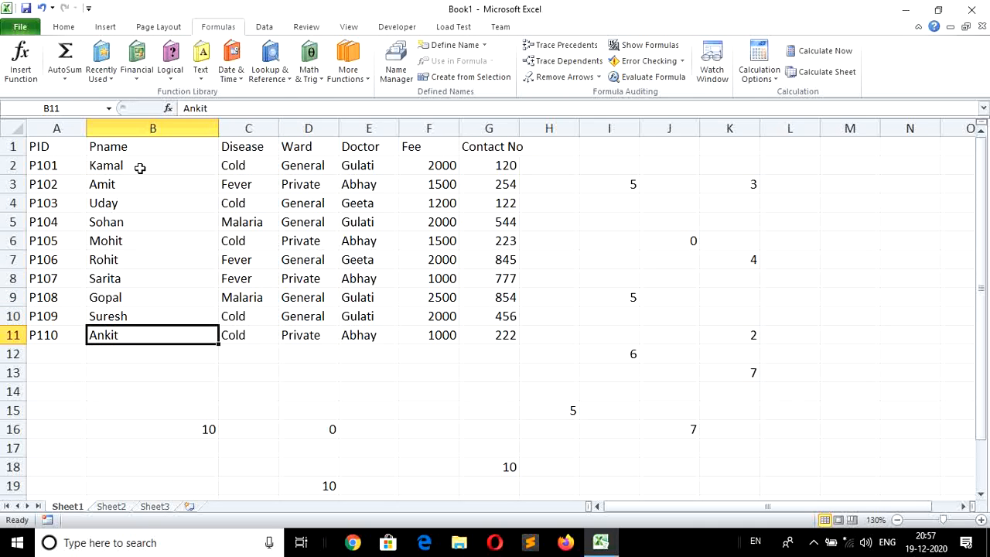
key(Up)
key(Up)
key(Up)
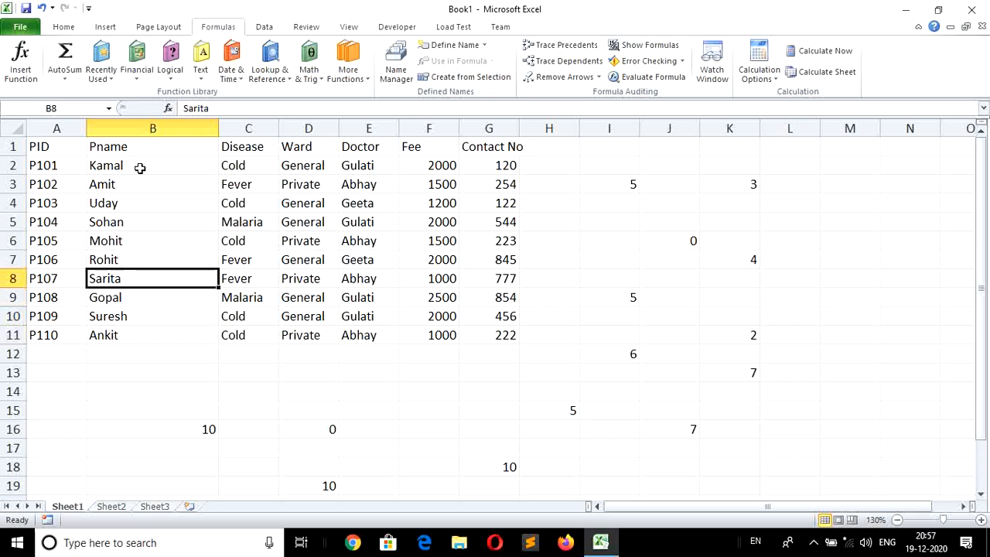
key(Up)
key(Up)
key(Up)
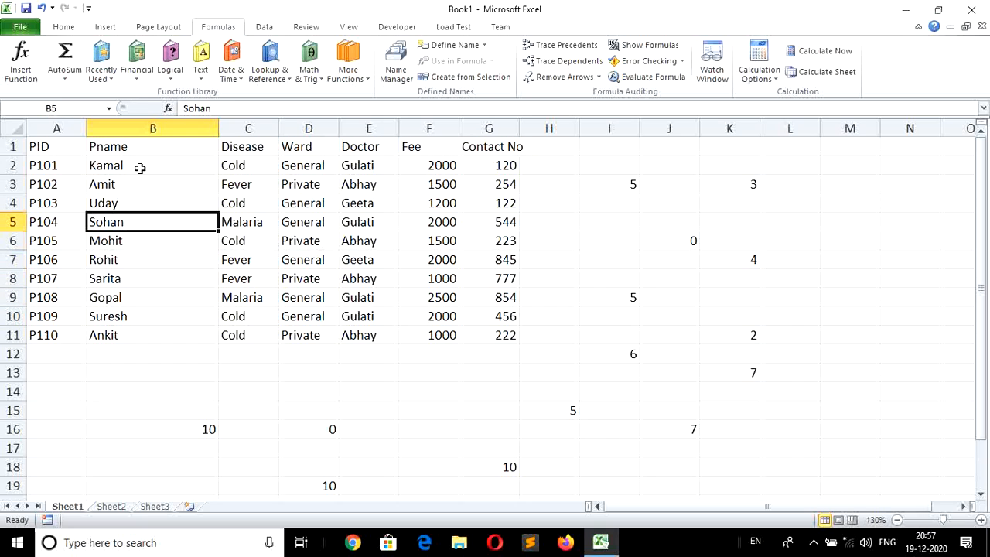
key(Up)
key(Up)
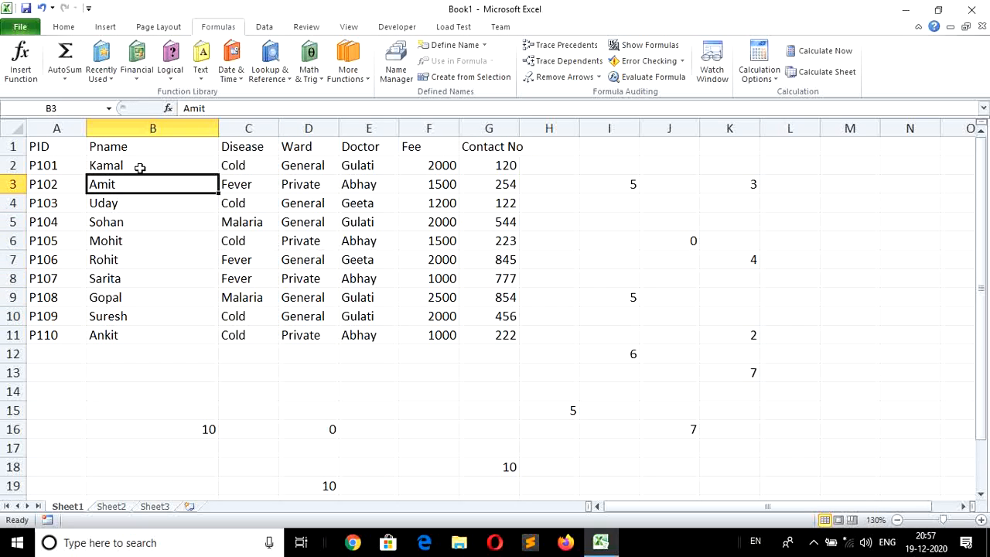
key(Up)
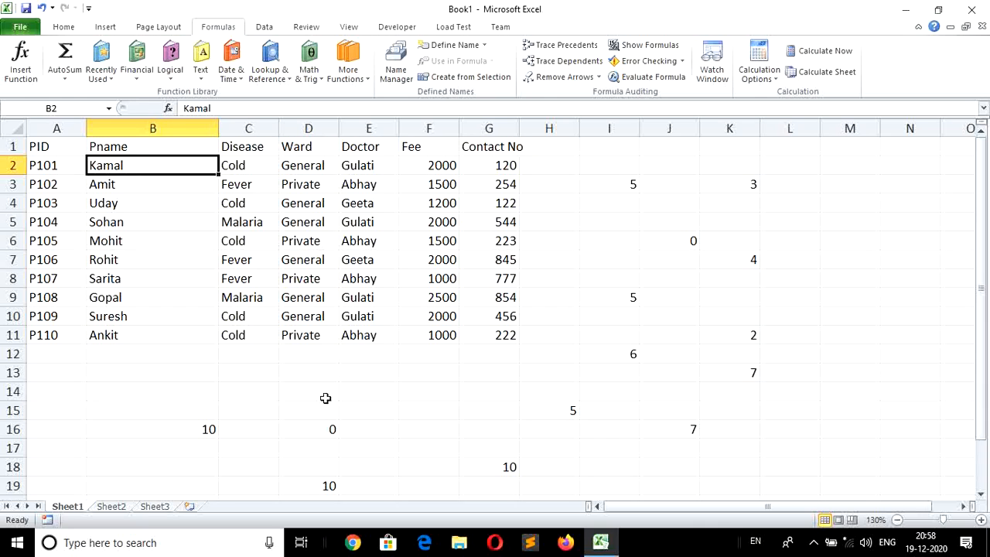
click(389, 399)
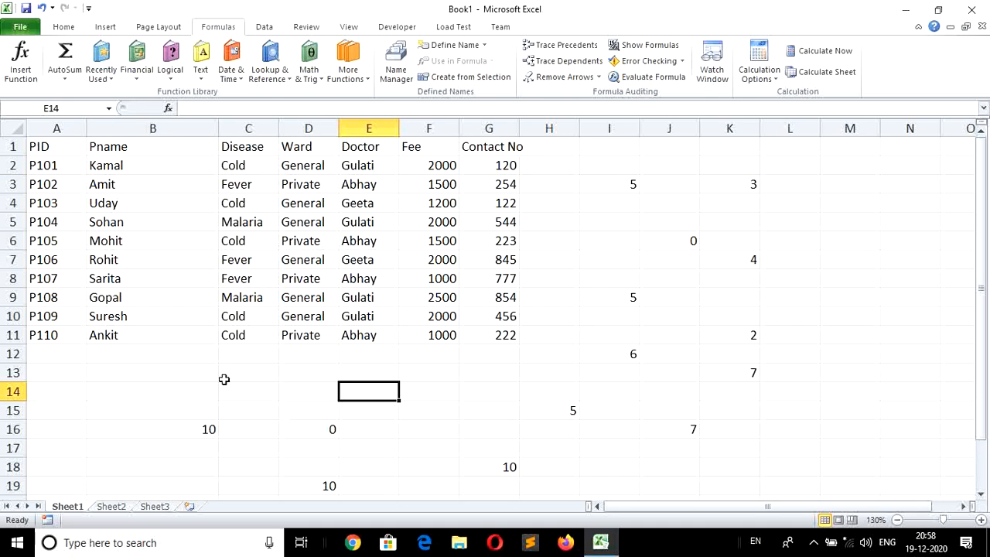
Replace the patient name in B5 with one starting with A and ending in a
click(114, 223)
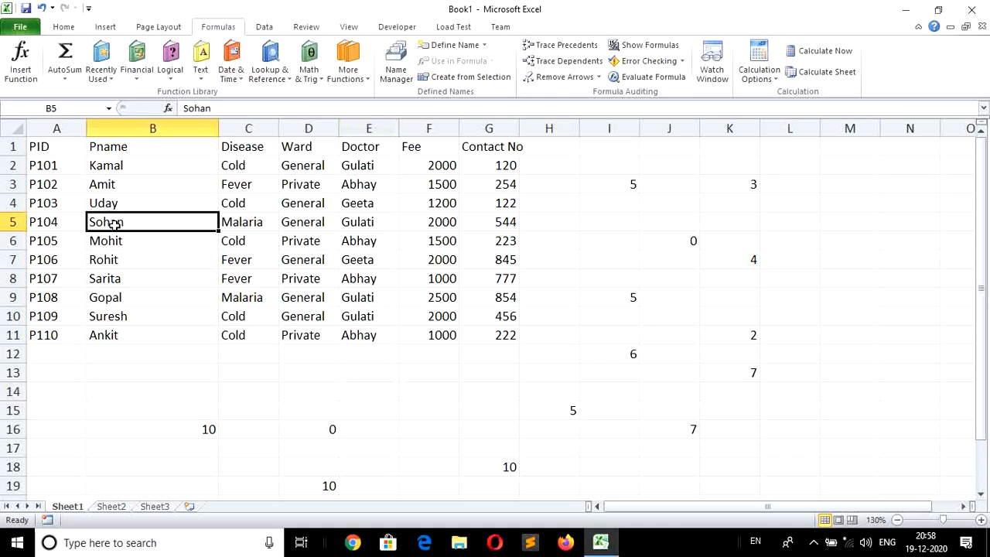
text(Ankit)
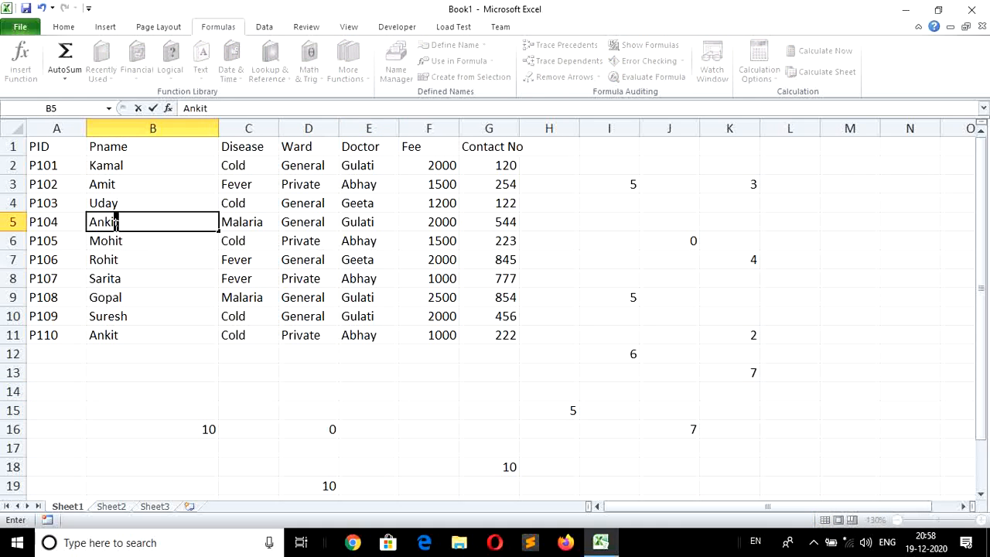
text(a)
key(Return)
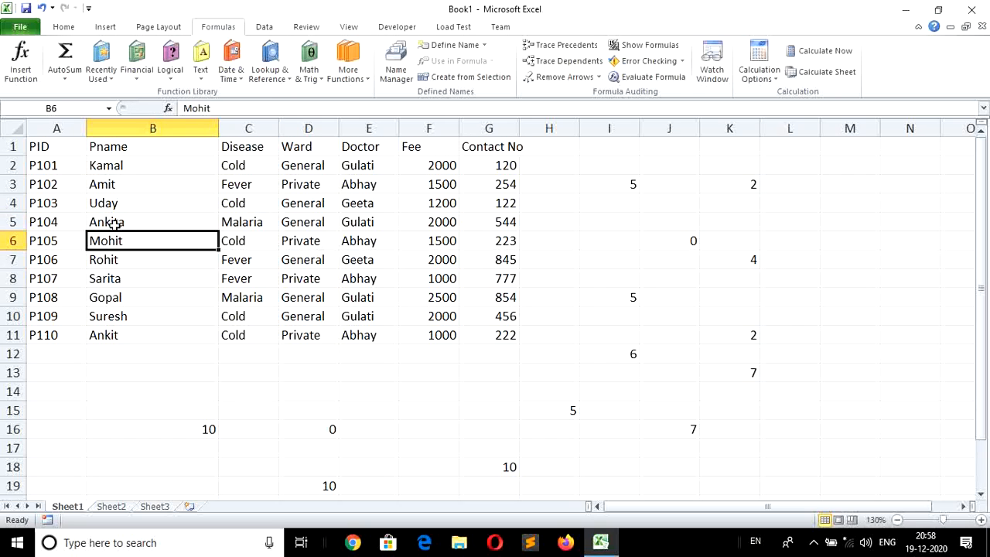
key(Down)
key(Down)
key(Down)
key(Down)
key(Down)
key(Down)
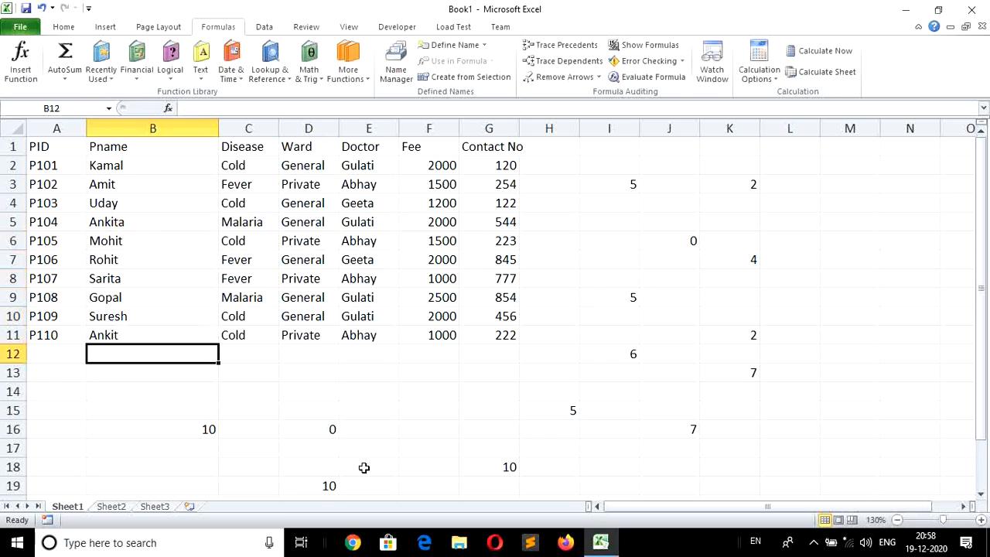
Enter a COUNTIF formula in F14 over the Pname range B2:B11 with the wildcard criterion "A*a"
click(452, 397)
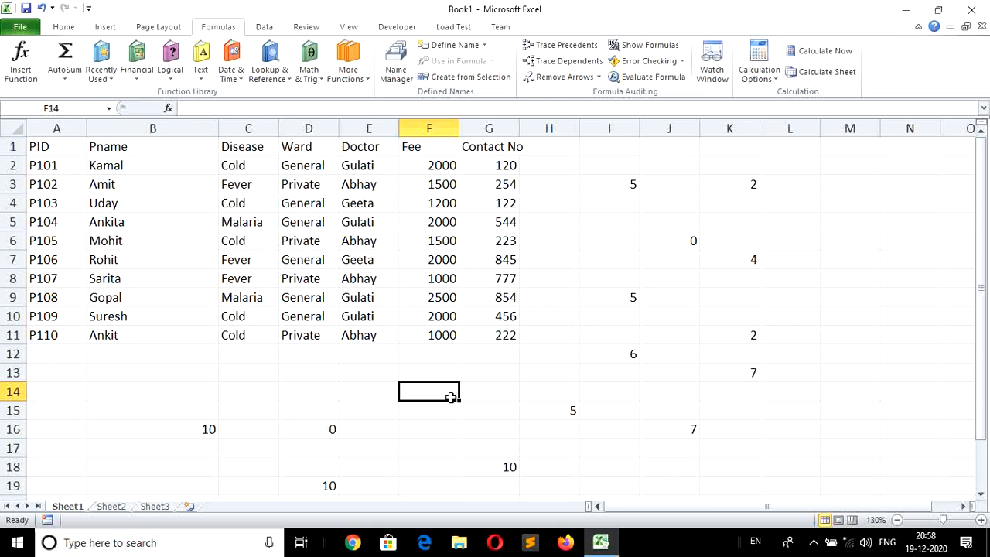
text(=)
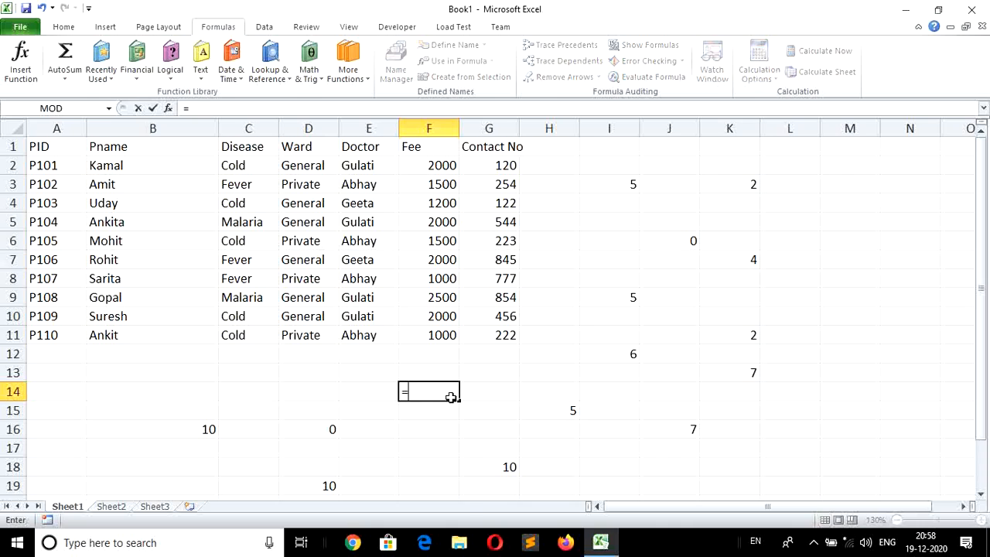
text(coun)
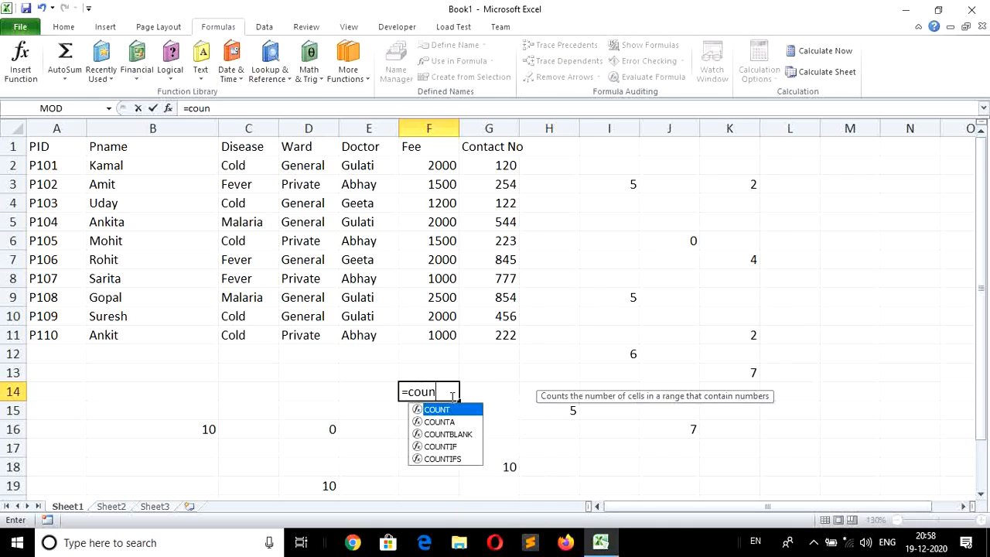
text(tif()
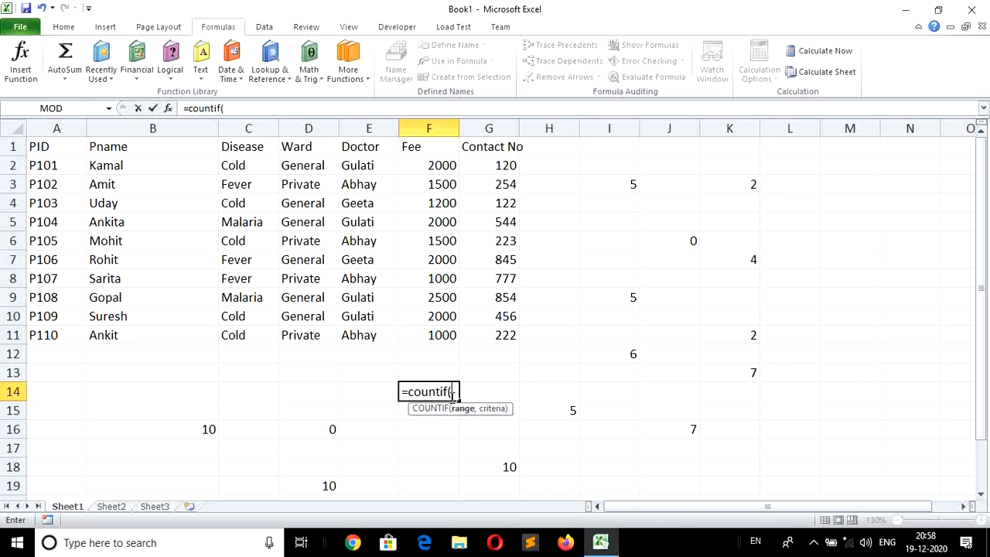
click(148, 164)
key(shift+Down)
key(shift+Down)
key(shift+Down)
key(shift+Down)
key(shift+Down)
key(shift+Down)
key(shift+Down)
key(shift+Down)
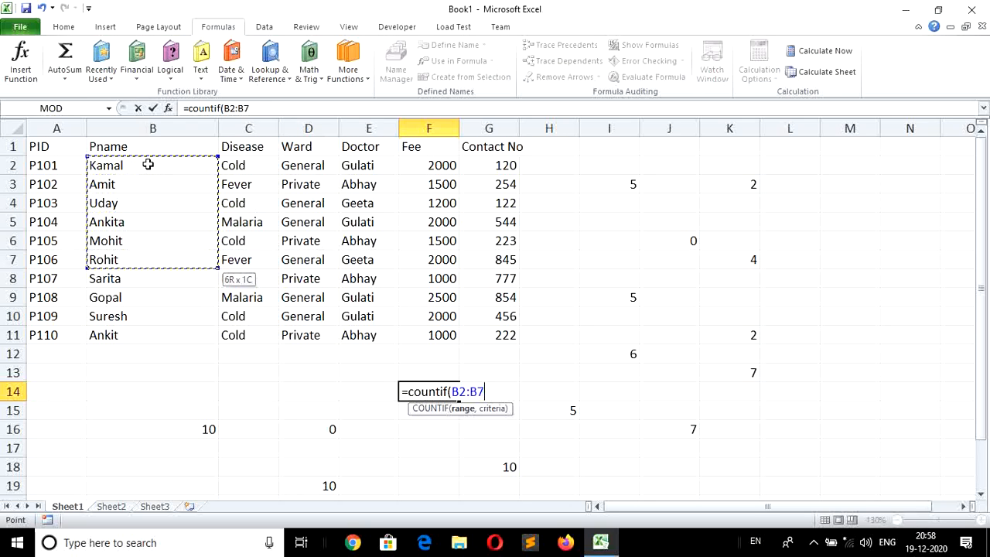
key(shift+Down)
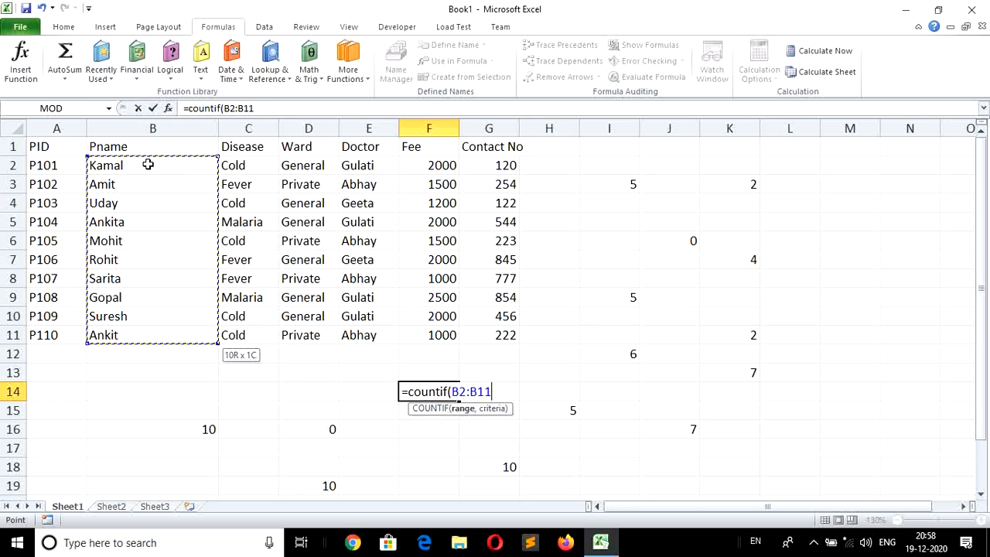
text(,)
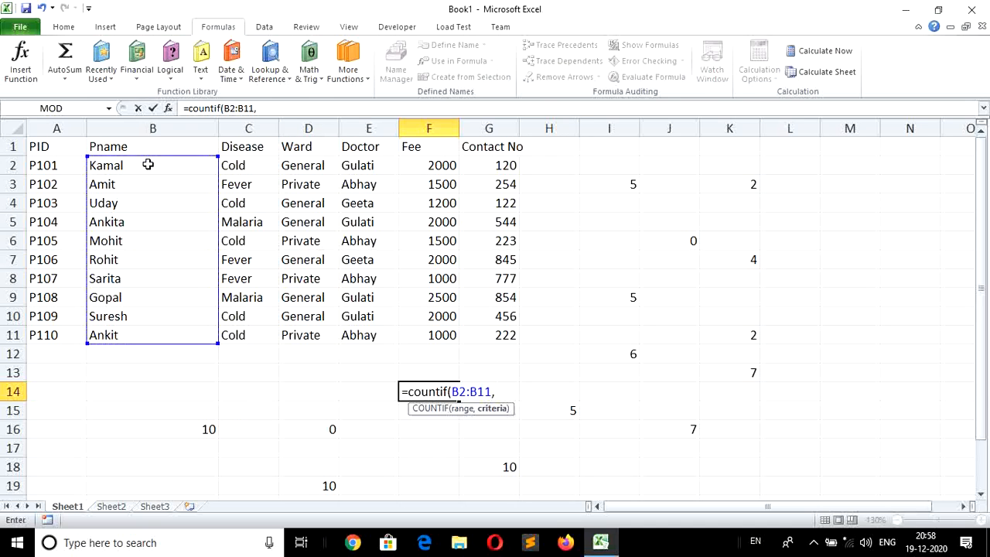
text("A)
text(*a"))
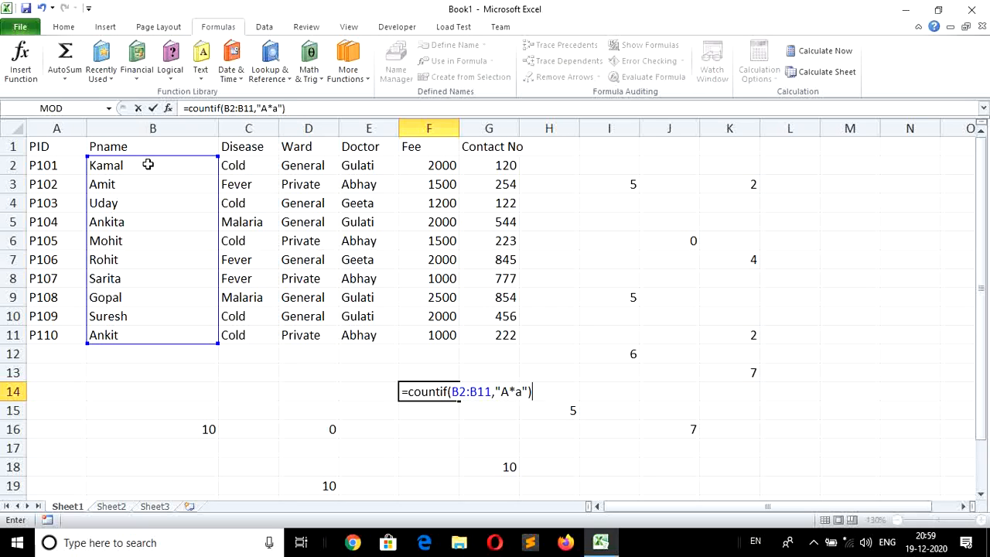
key(Return)
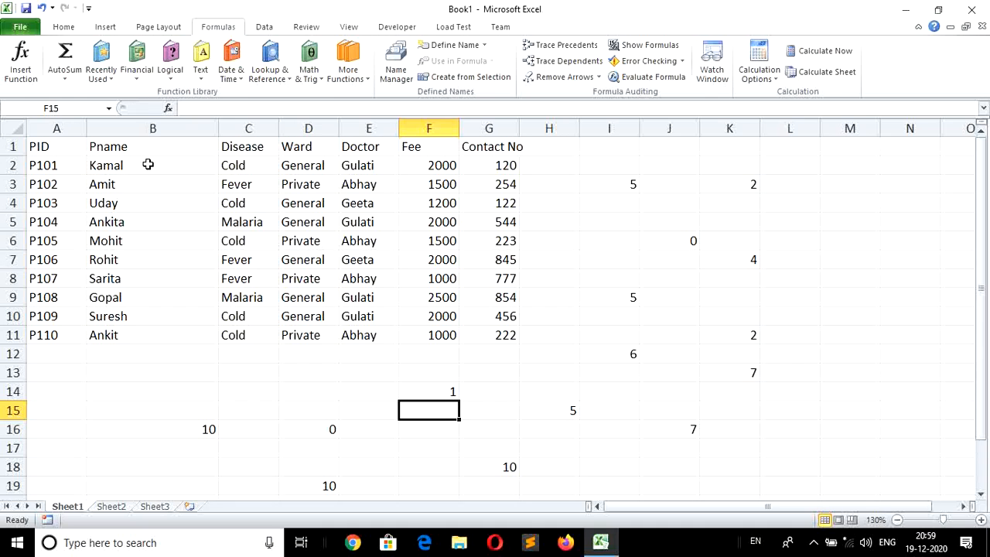
Replace the patient name in B7 with a lowercase name starting and ending with a, and compare it with the name in B5
click(103, 260)
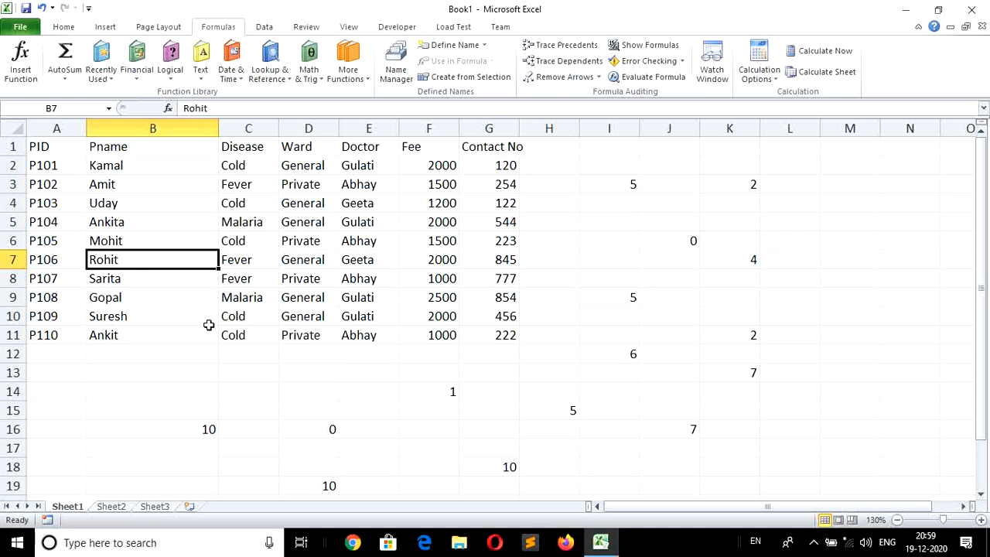
text(a)
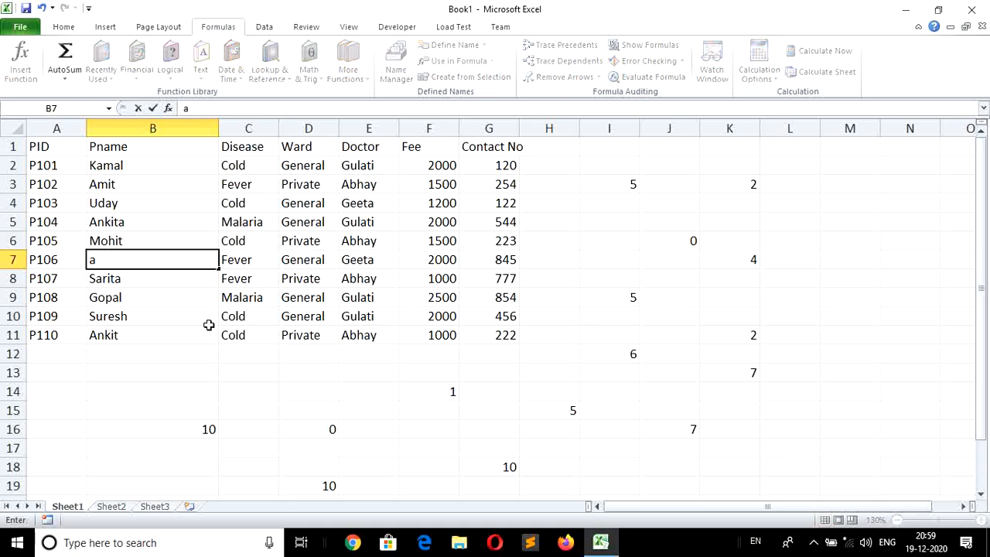
text(rchana)
key(Return)
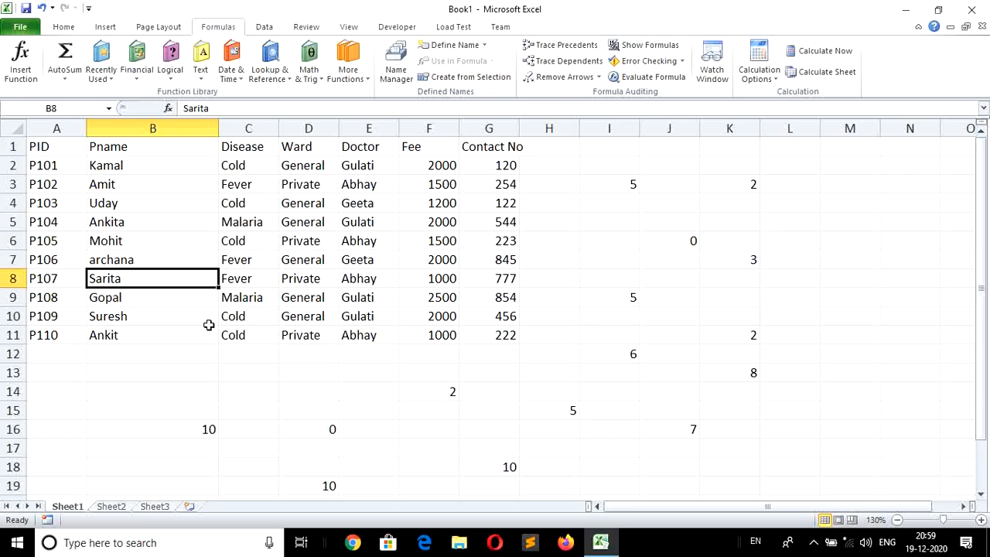
key(Up)
key(Up)
key(Up)
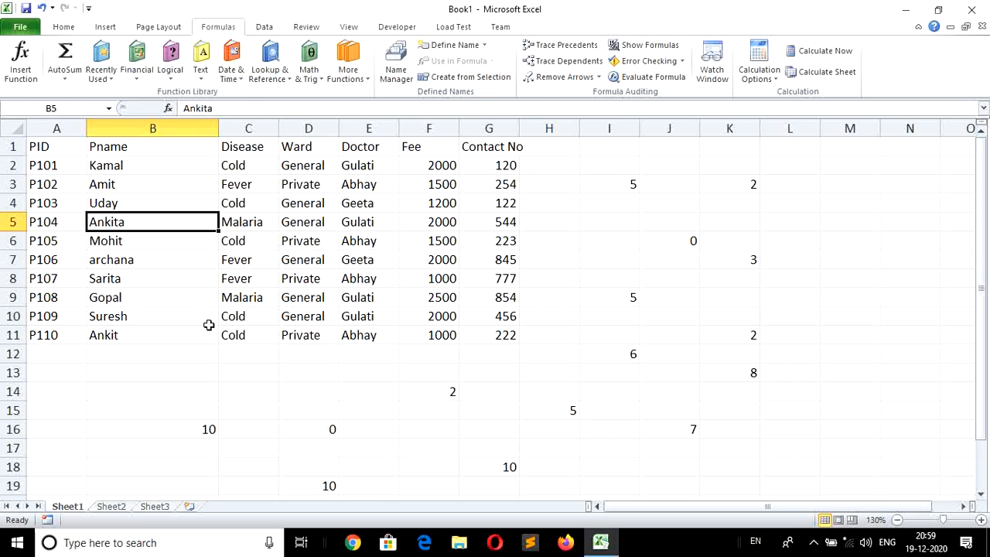
key(Down)
key(Down)
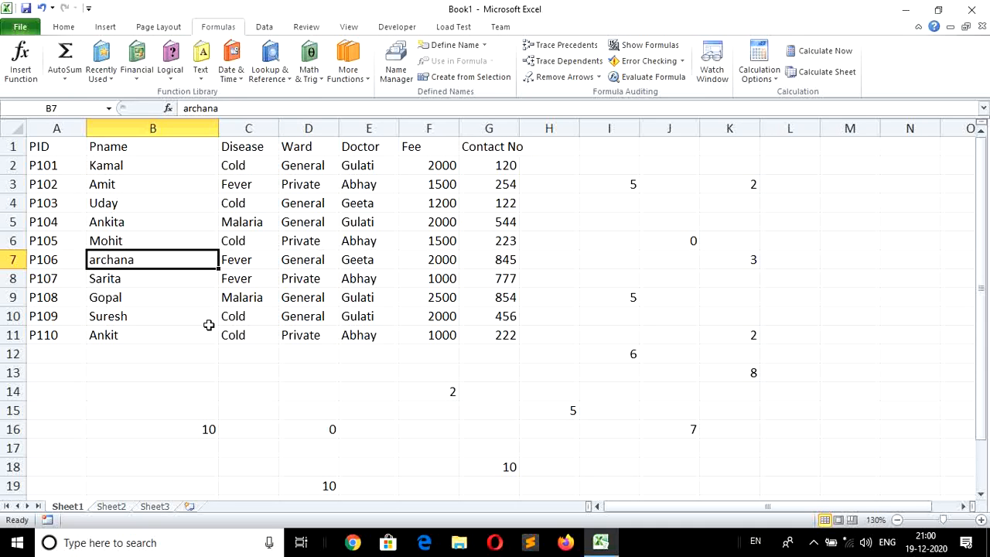
key(Down)
key(Down)
key(Down)
key(Down)
key(Down)
key(Down)
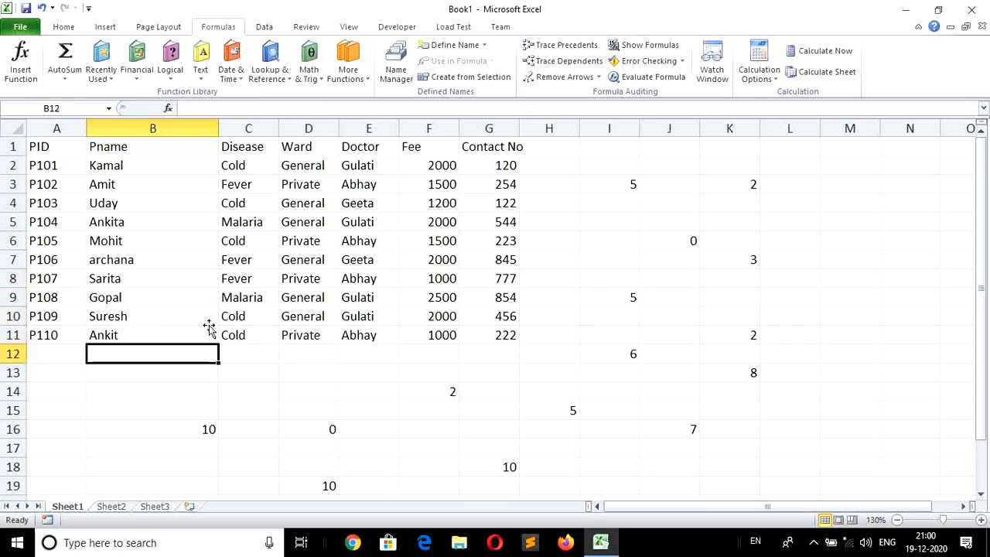
key(Right)
key(Right)
key(Right)
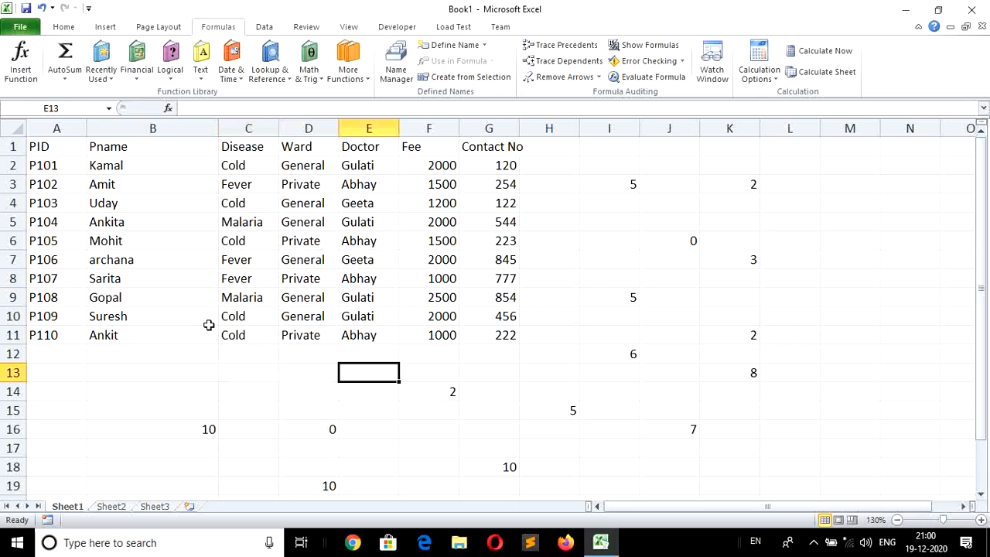
key(Down)
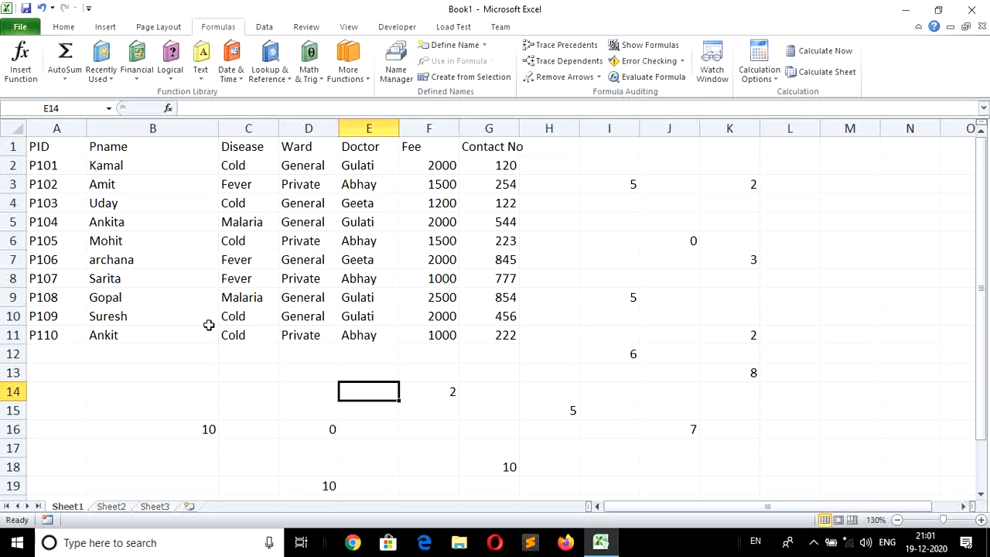
Start a COUNTIF formula in B14 with the Pname range B2:B11 as its range
key(Left)
key(Left)
key(Left)
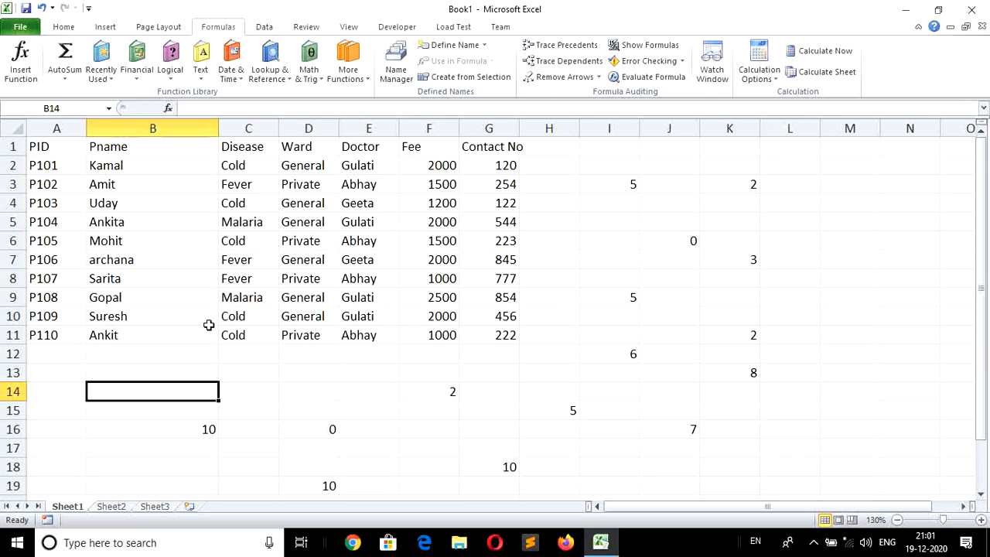
text(=)
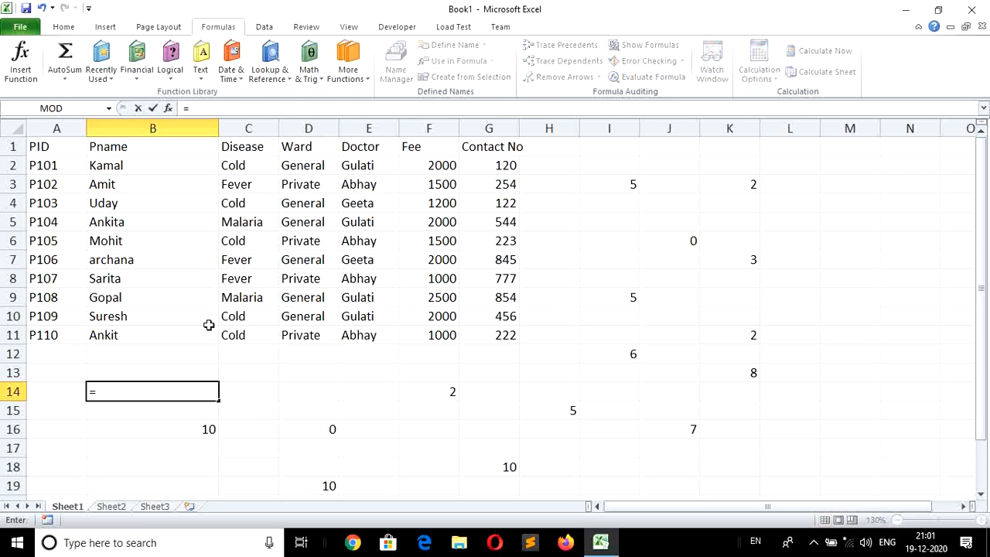
text(co)
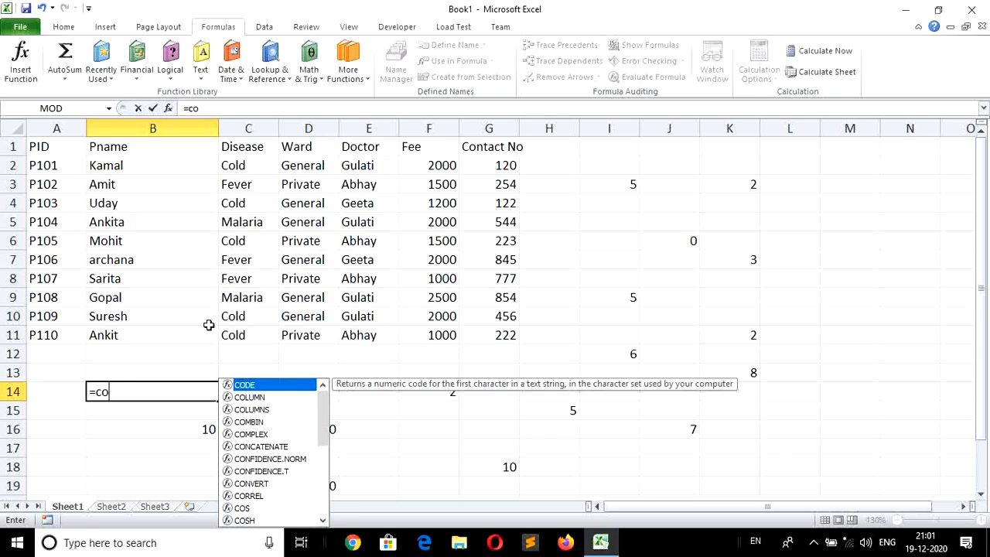
text(untif)
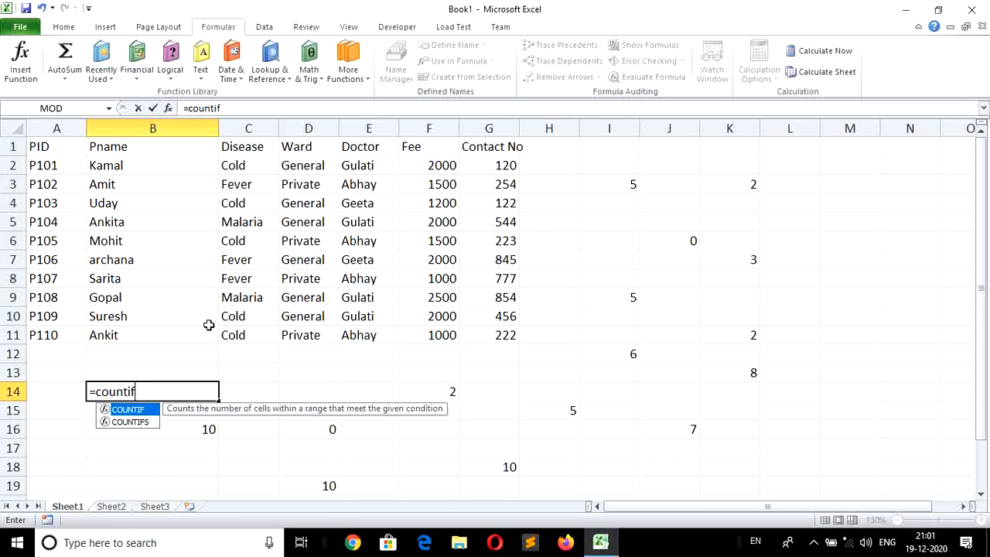
text(()
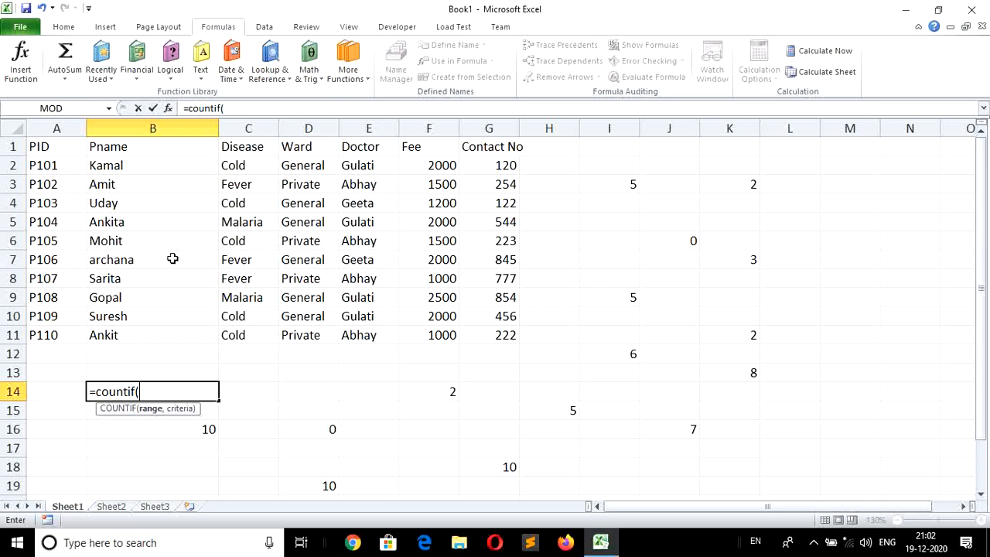
click(134, 165)
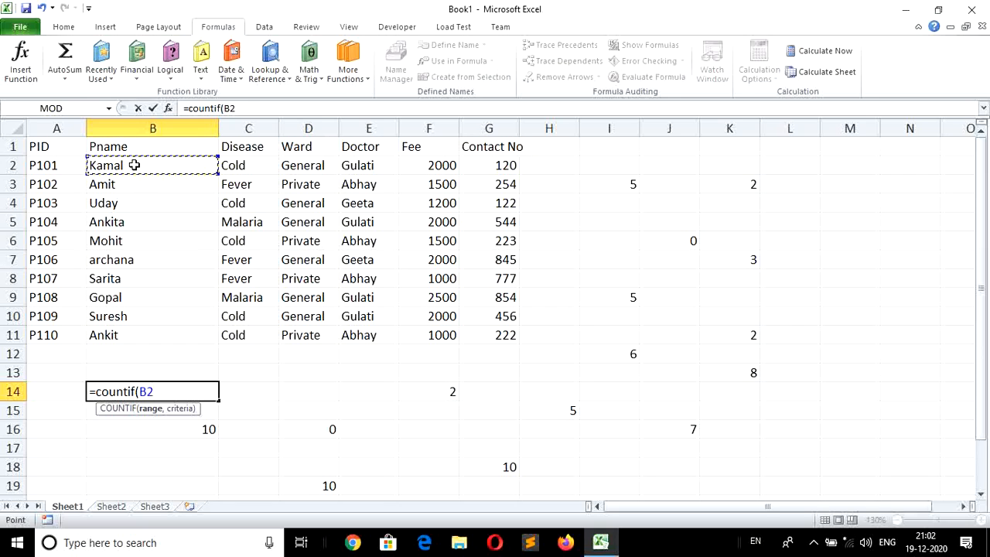
key(shift+Down)
key(shift+Down)
key(shift+Down)
key(shift+Down)
key(shift+Down)
key(shift+Down)
key(shift+Down)
key(shift+Down)
key(shift+Down)
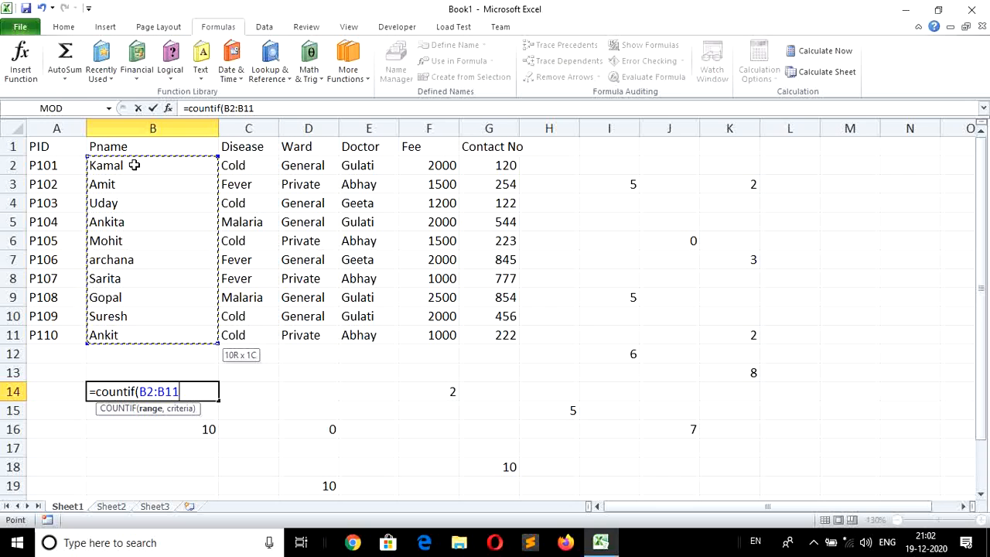
text(,)
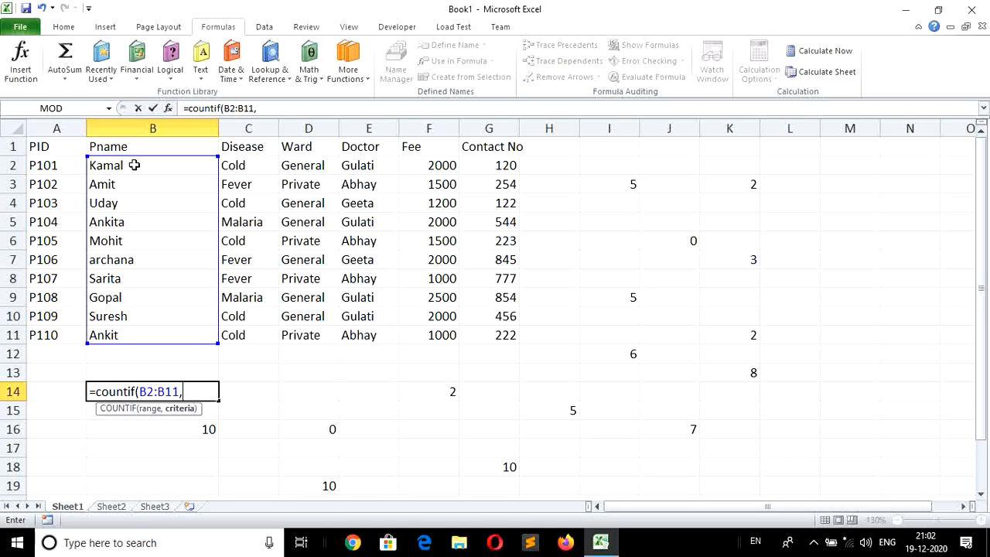
Complete the B14 COUNTIF formula with the wildcard criterion "A???" to count four-letter names starting with A
text("A)
text(")
key(BackSpace)
text(?)
text(??)
text(")
key(Return)
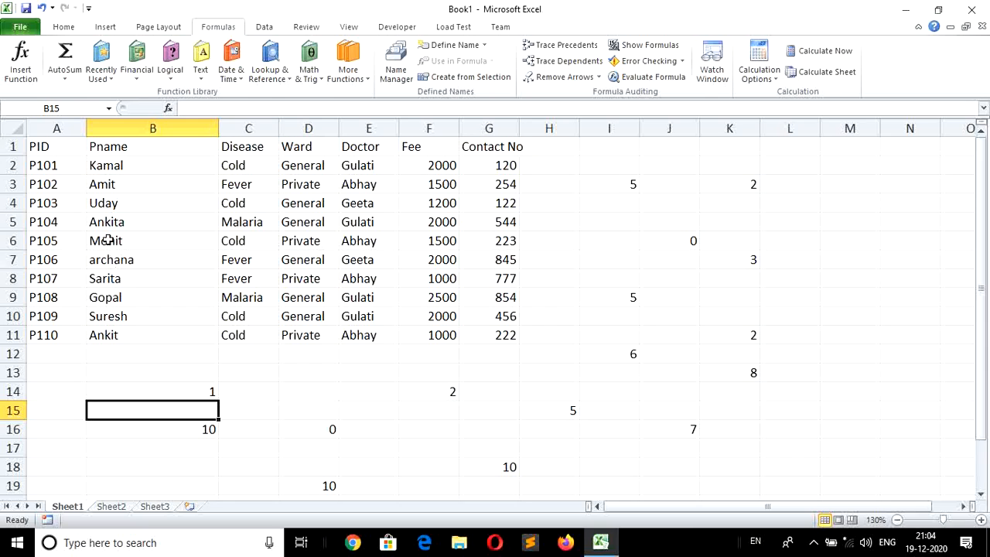
Replace the patient name in B2 with a four-letter name starting with A
click(102, 166)
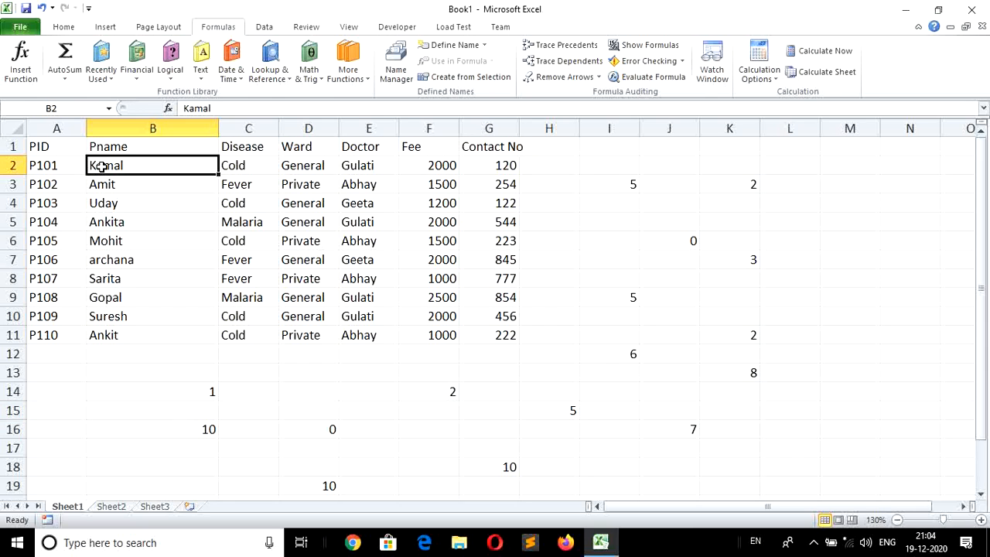
text(Ajay)
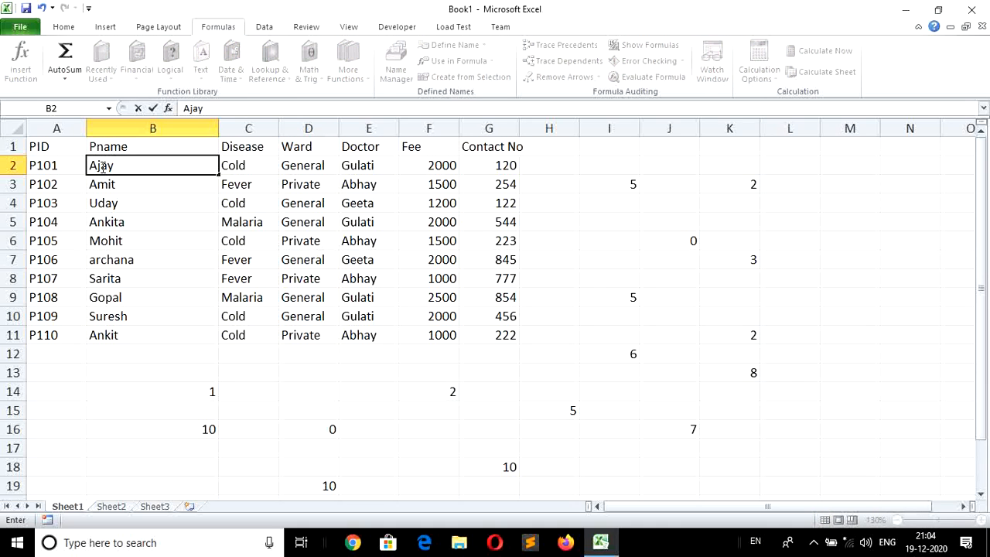
key(Return)
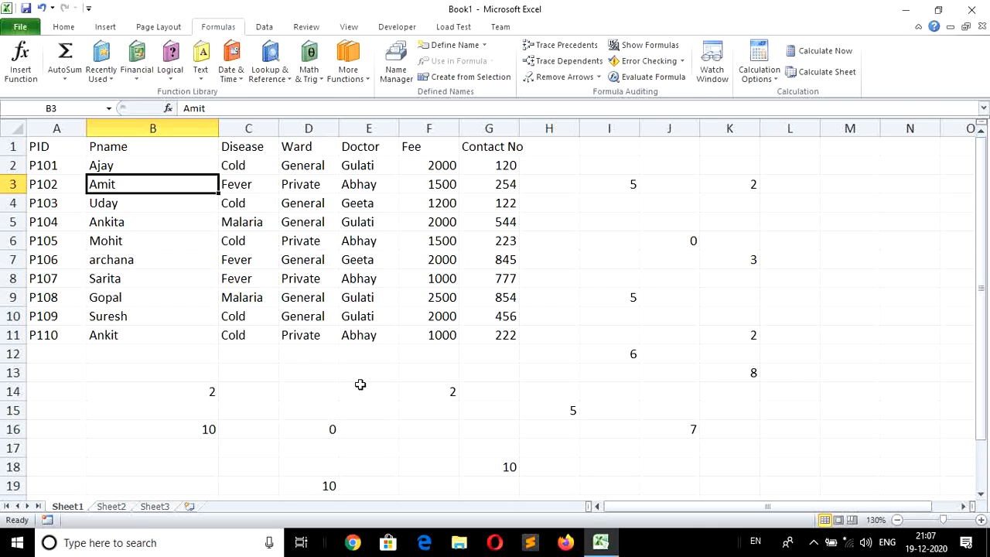
Start a COUNTIFS formula in D13 with the Disease range C2:C11 and cell C2 as the first criterion
click(299, 372)
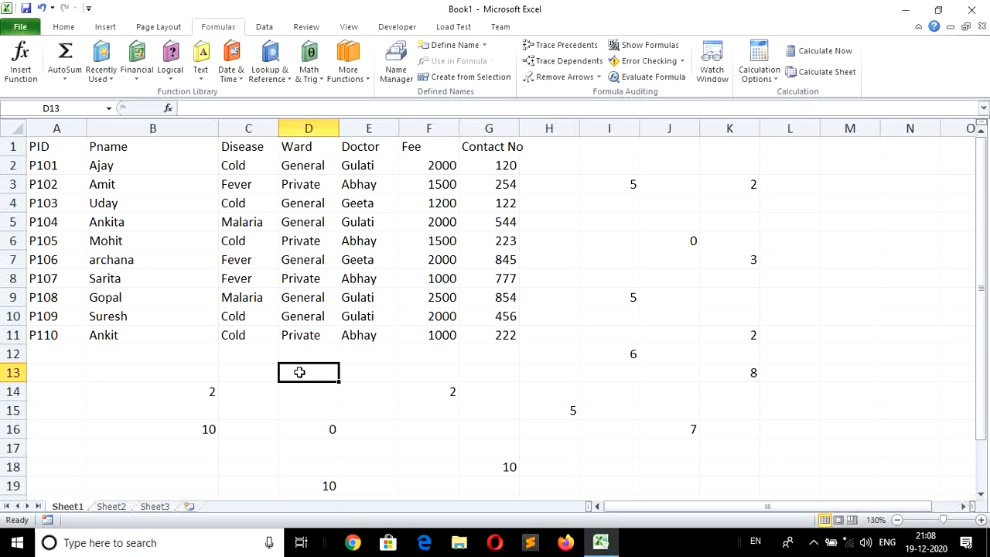
text(=)
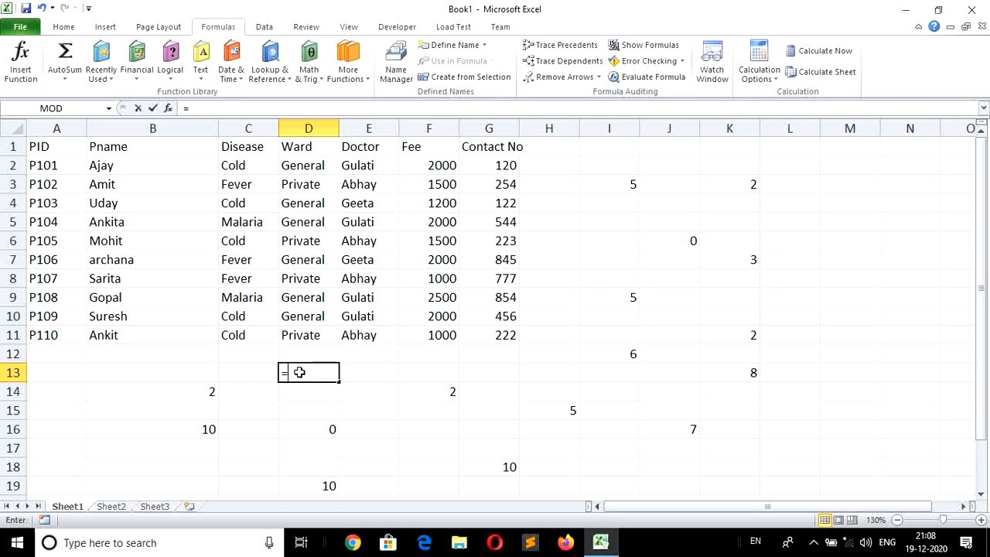
text(cou)
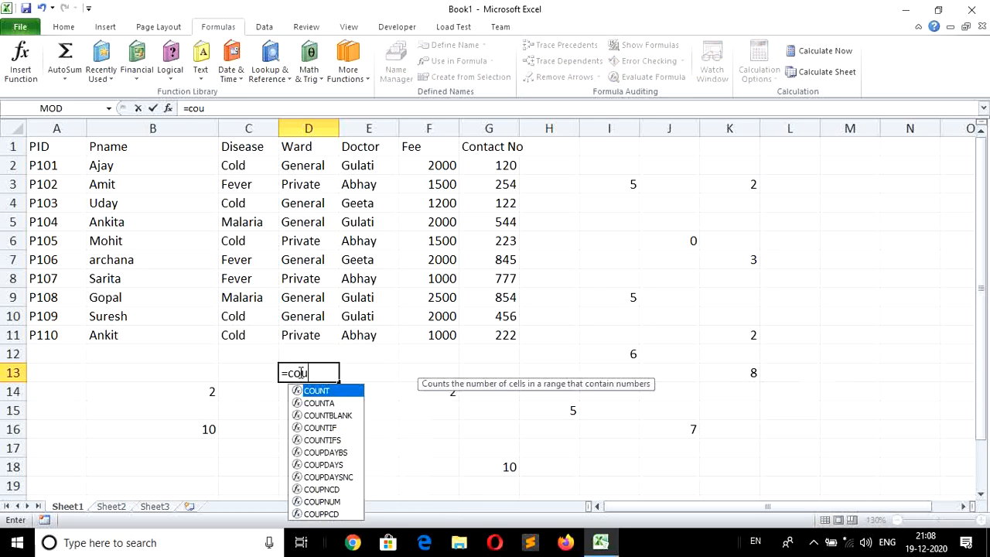
text(ntifs)
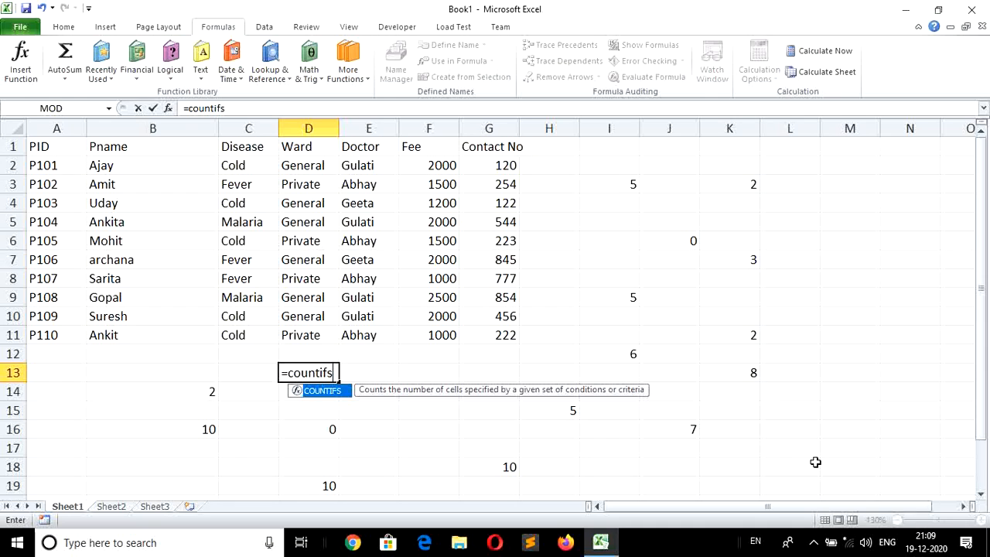
text(()
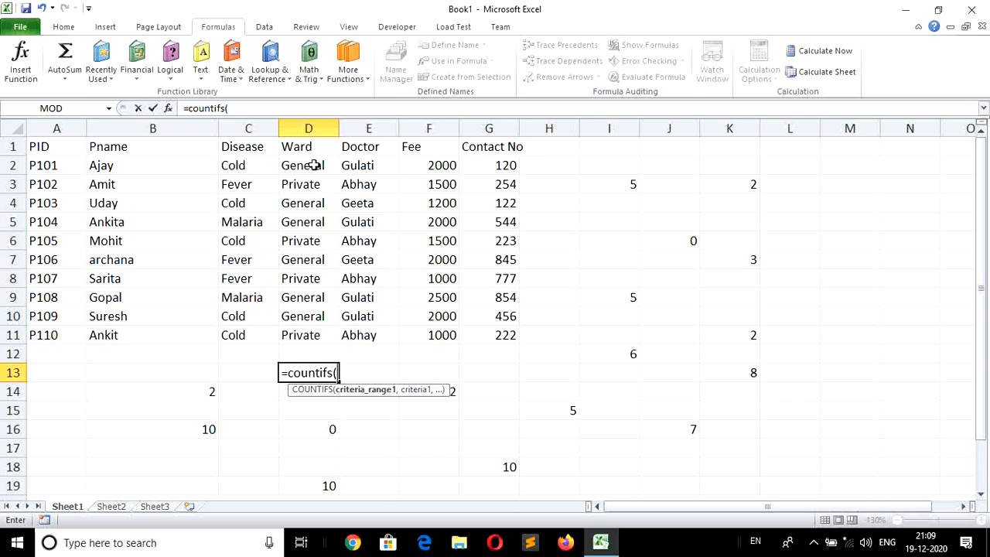
click(242, 162)
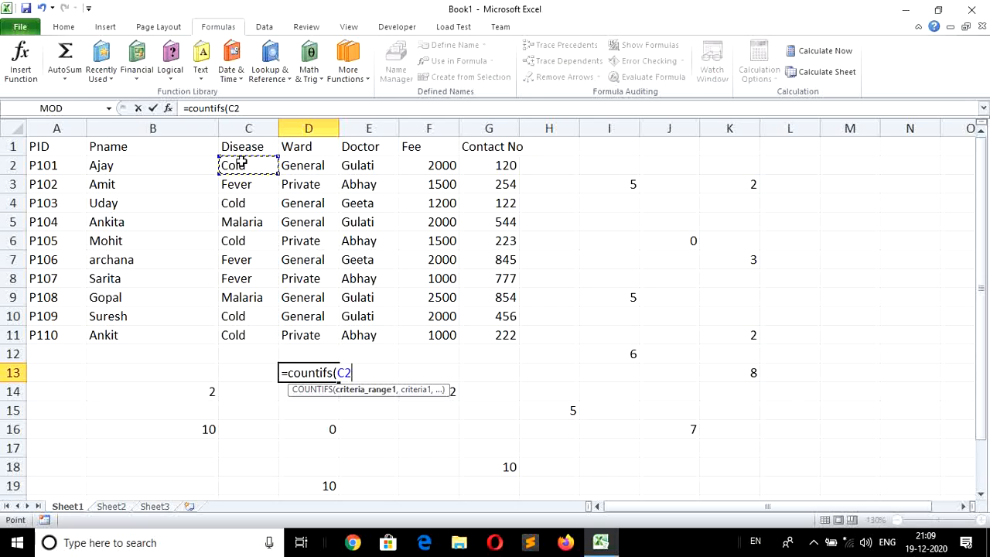
key(shift+Down)
key(shift+Down)
key(shift+Down)
key(shift+Down)
key(shift+Down)
key(shift+Down)
key(shift+Down)
key(shift+Down)
key(shift+Down)
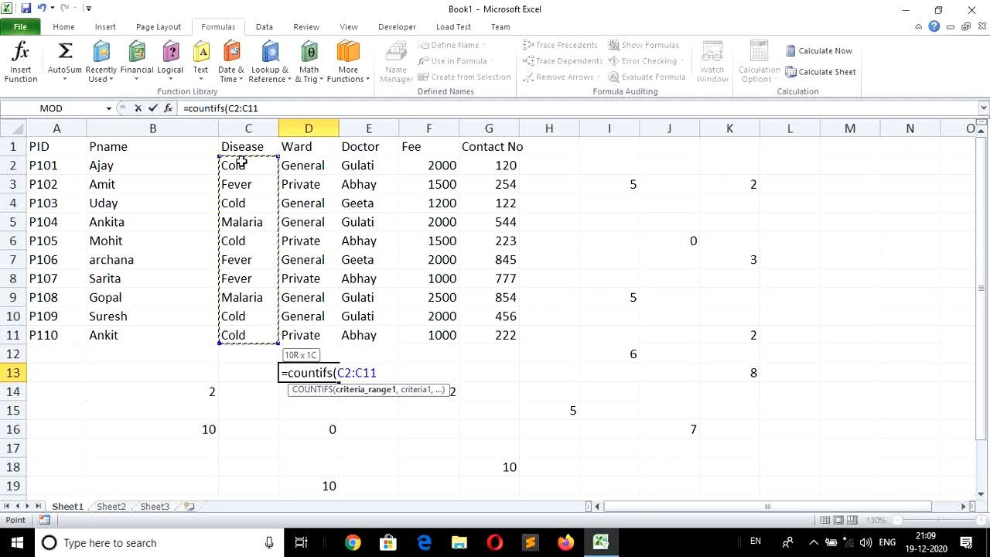
text(,)
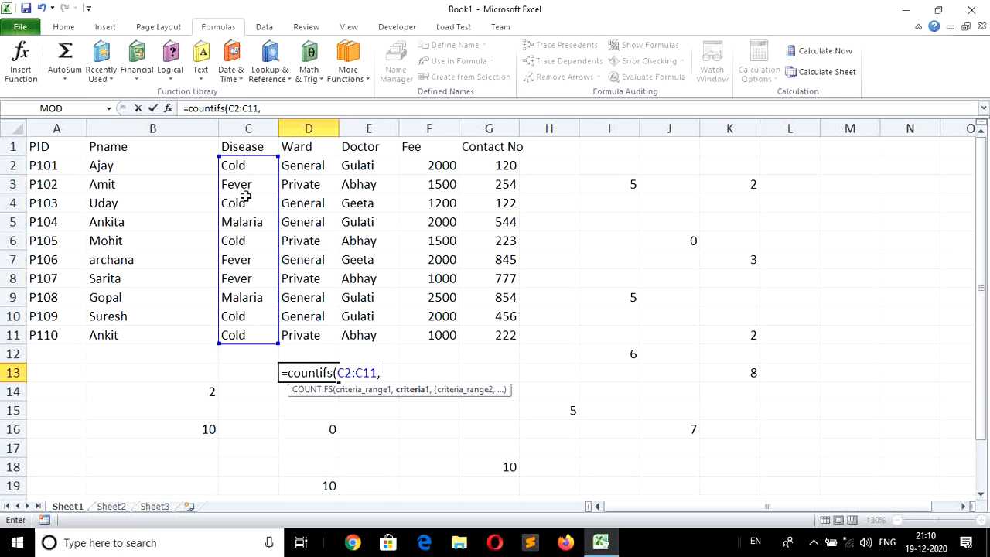
click(241, 171)
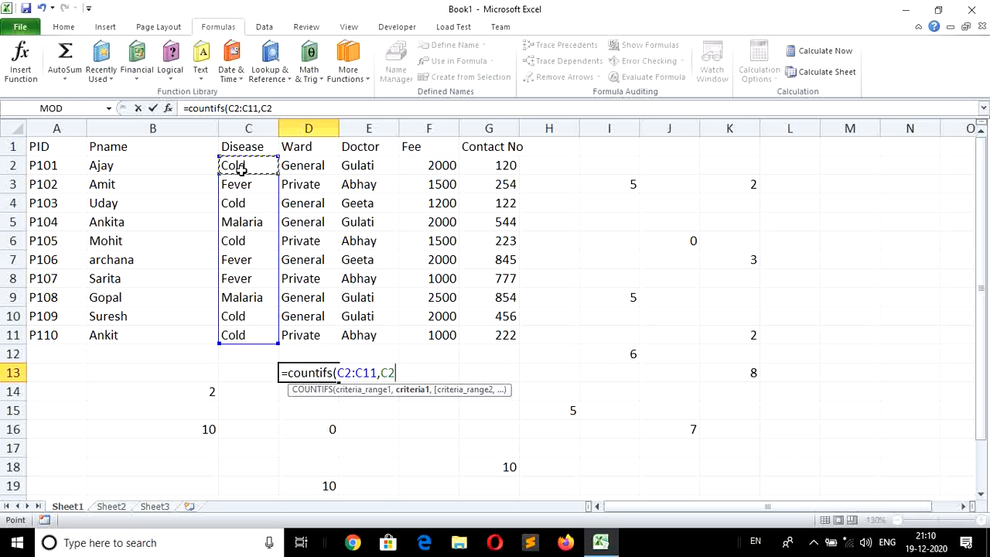
text(,)
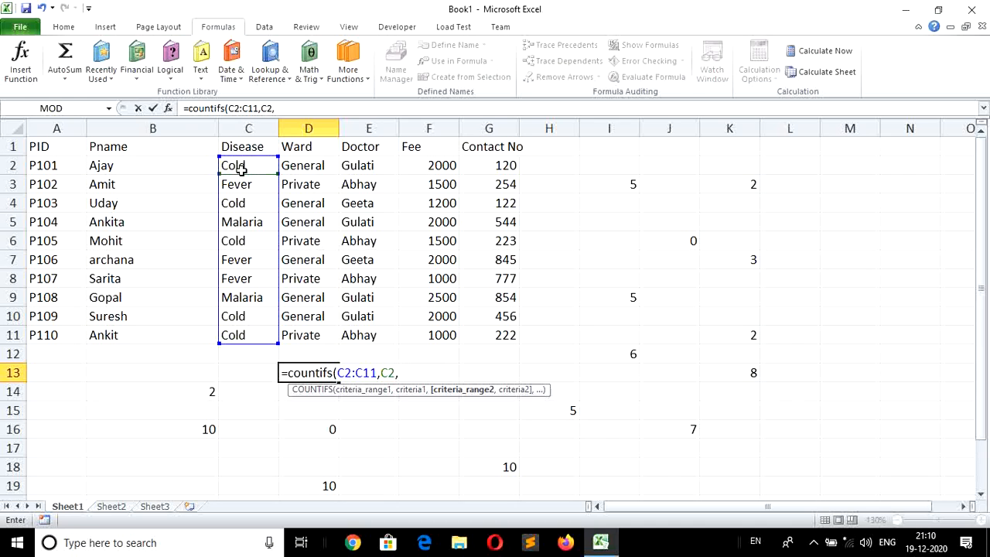
Complete the D13 COUNTIFS formula with the Ward range D2:D11 and cell D2 as the second criterion
click(314, 165)
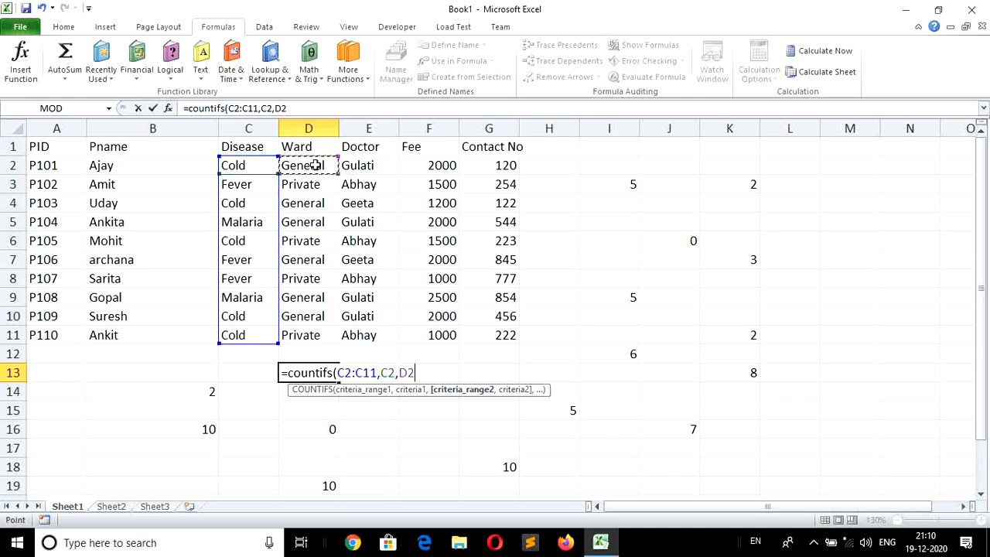
key(shift+Down)
key(shift+Down)
key(shift+Down)
key(shift+Down)
key(shift+Down)
key(shift+Down)
key(shift+Down)
key(shift+Down)
key(shift+Down)
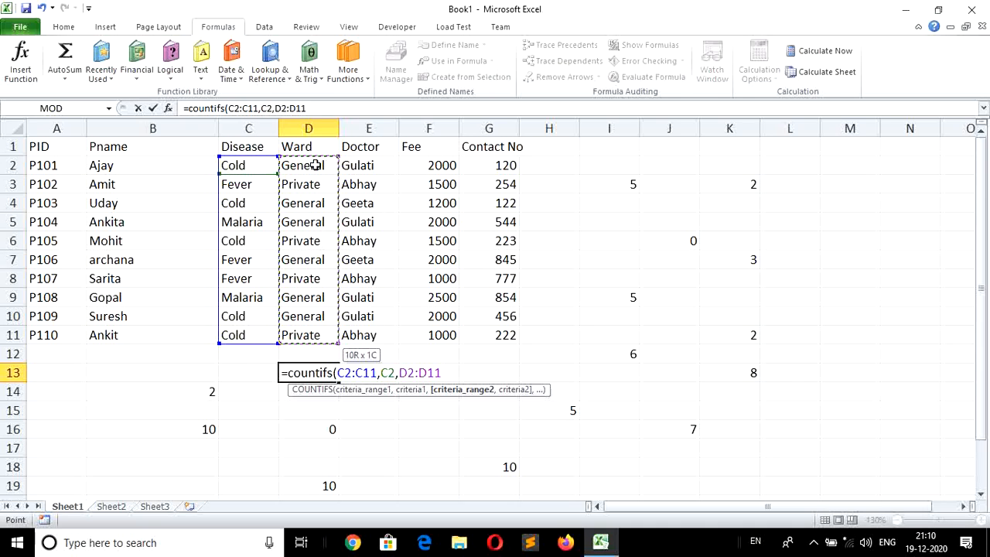
text(,)
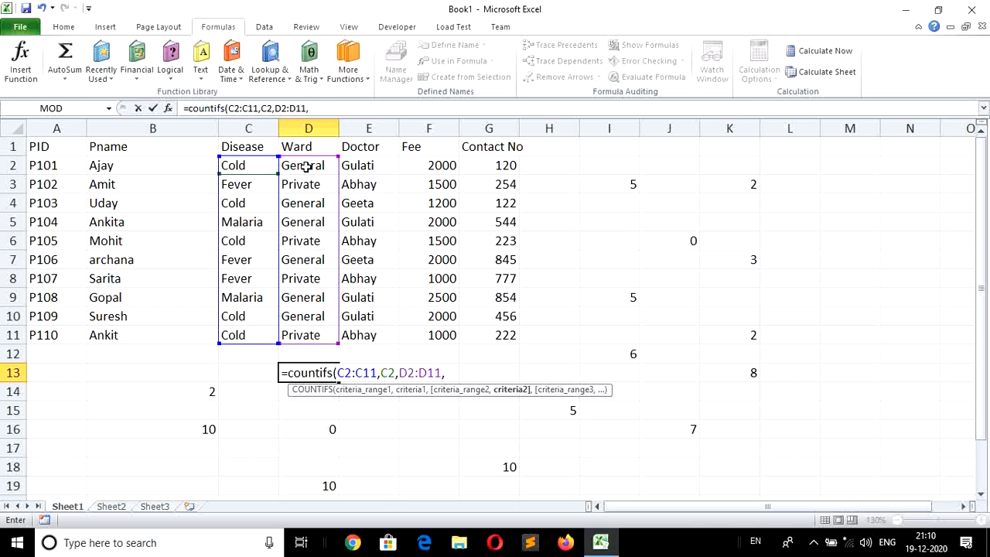
click(307, 167)
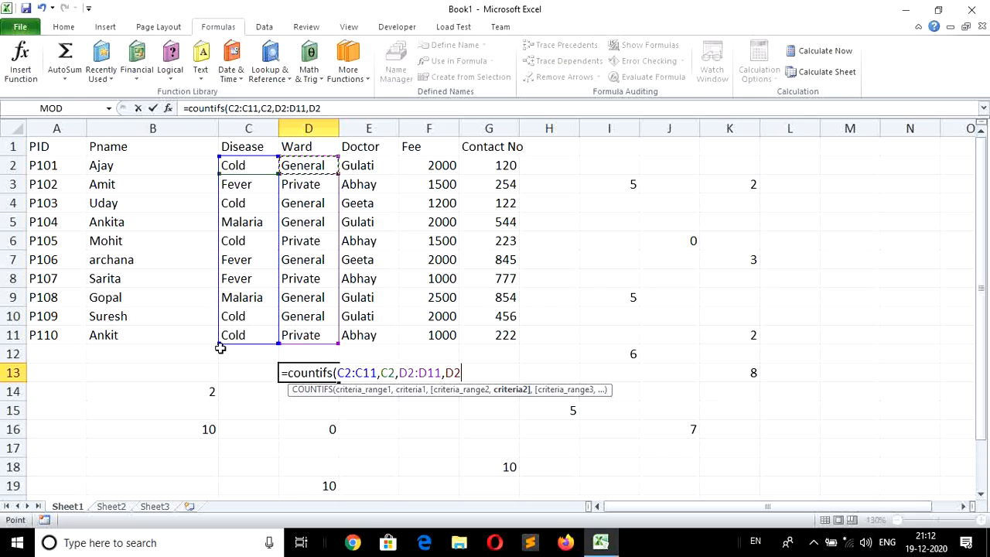
key(Return)
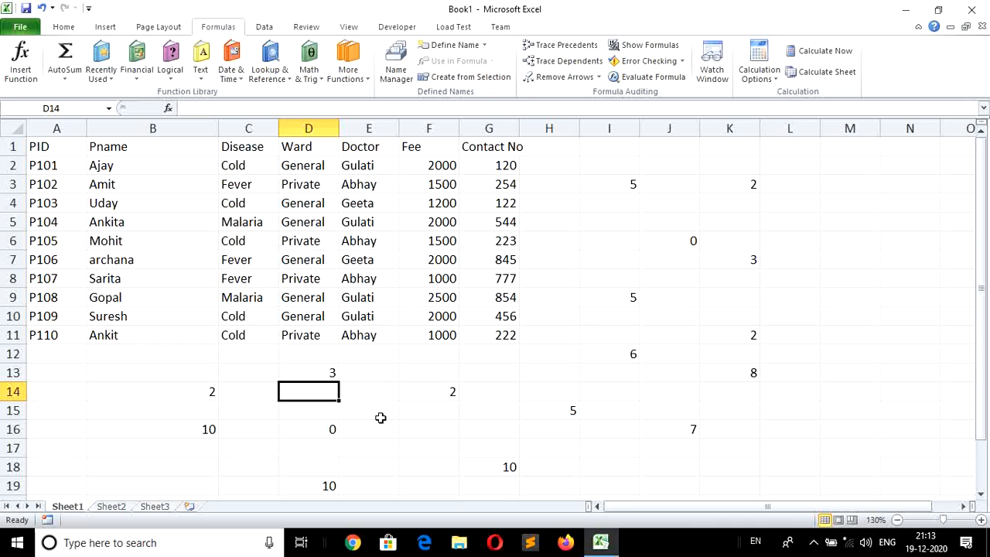
Start another COUNTIFS formula in D14 with the Disease range C2:C11 and cell C2 as the first criterion
text(=c)
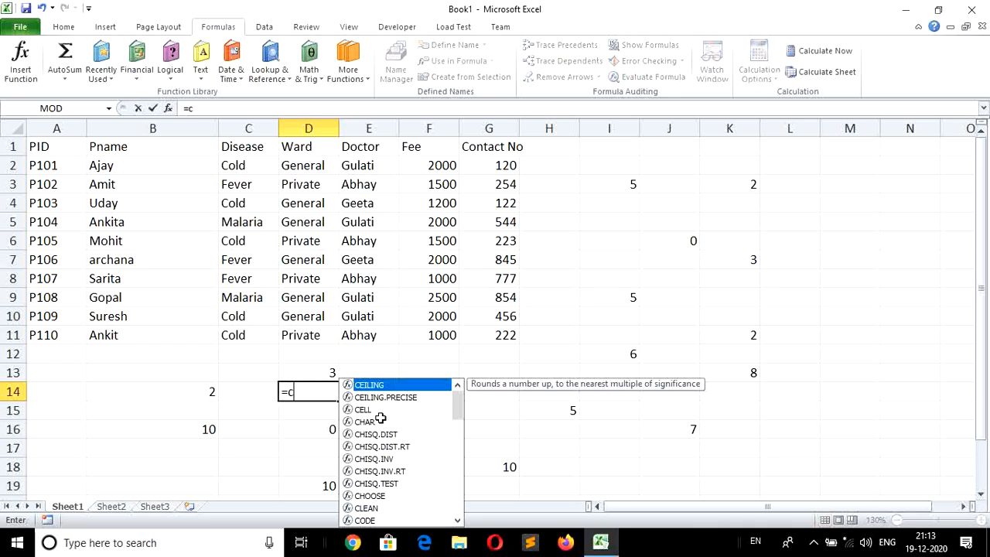
text(ountifs)
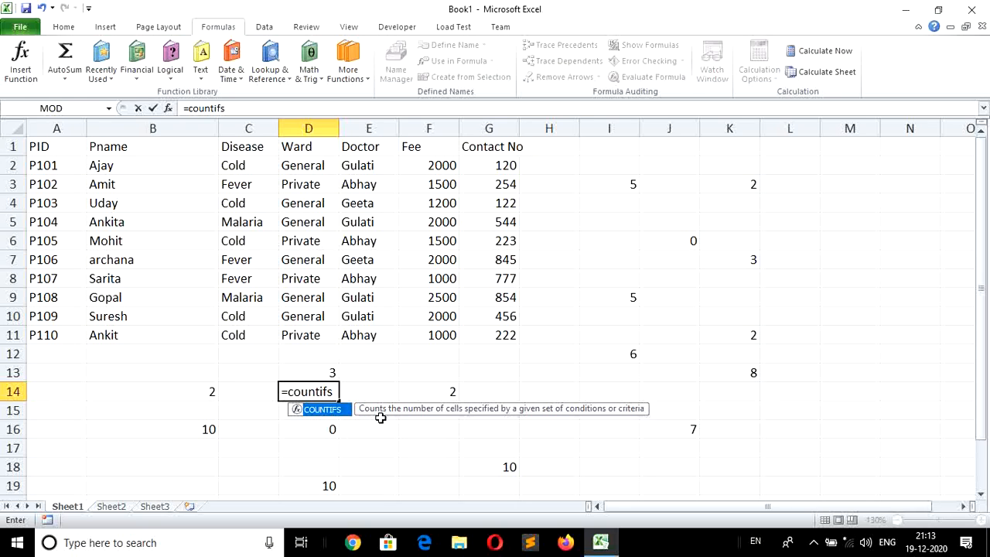
text(()
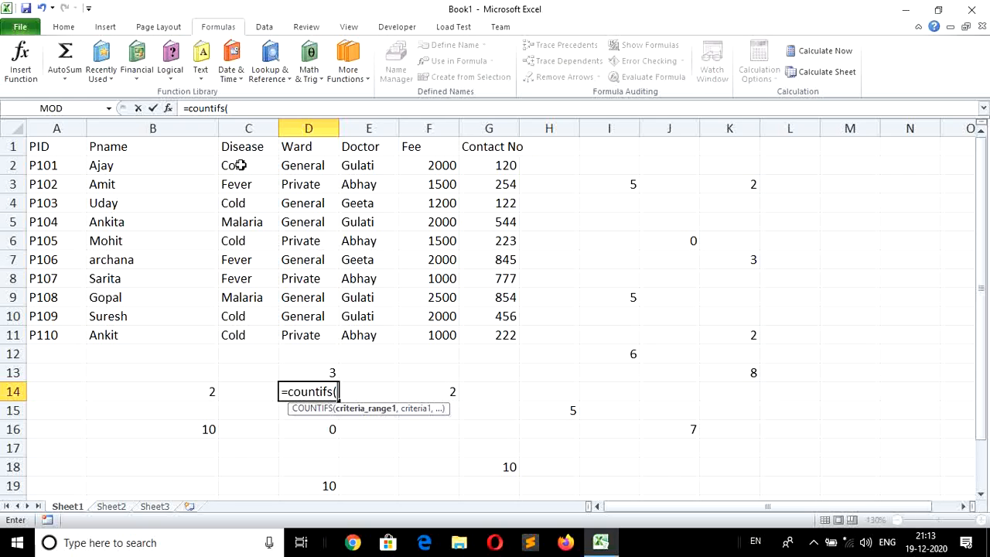
drag(240, 165, 248, 335)
text(,)
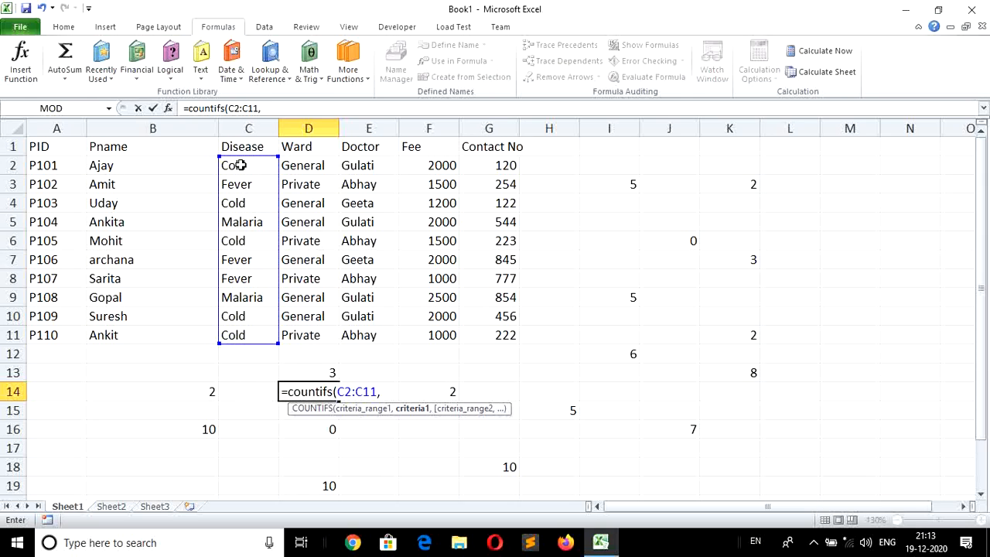
click(241, 165)
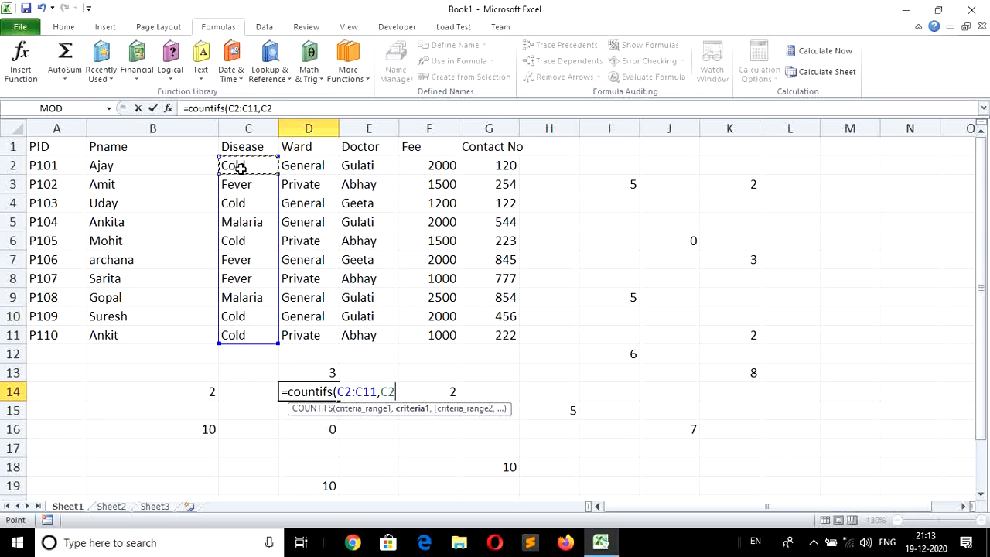
text(,)
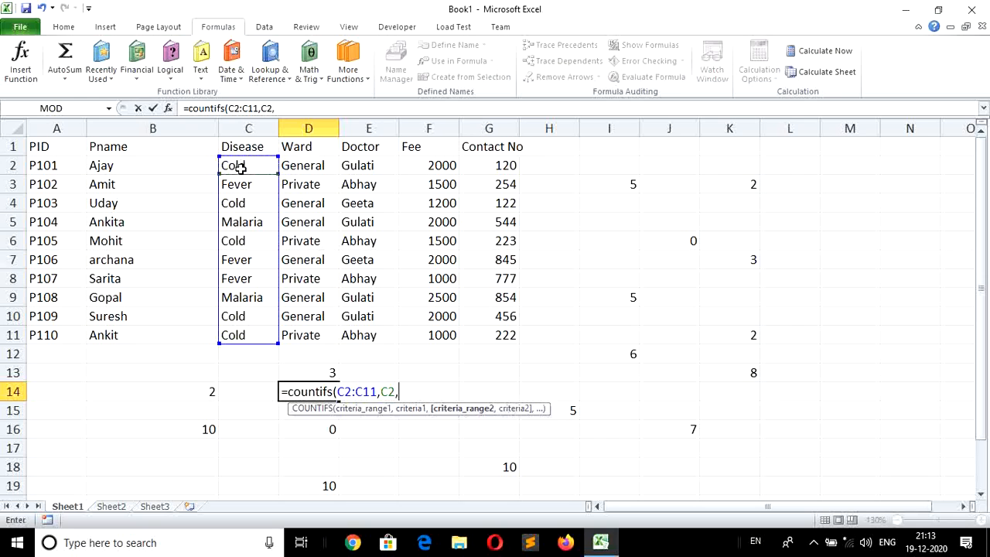
Add the Ward range D2:D11 and cell D2 as the second criterion in the D14 COUNTIFS formula
click(311, 163)
key(shift+Down)
key(shift+Down)
key(shift+Down)
key(shift+Down)
key(shift+Down)
key(shift+Down)
key(shift+Down)
key(shift+Down)
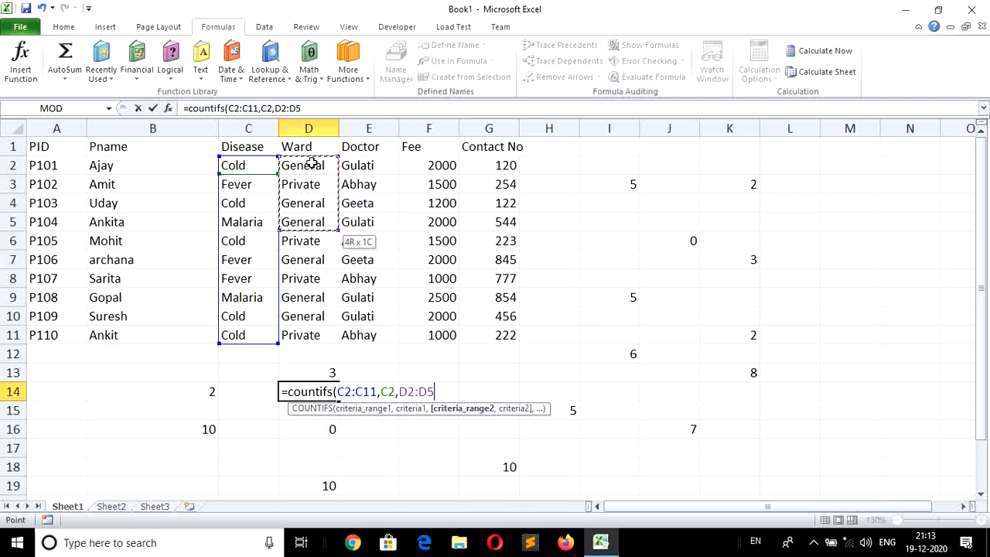
text(,)
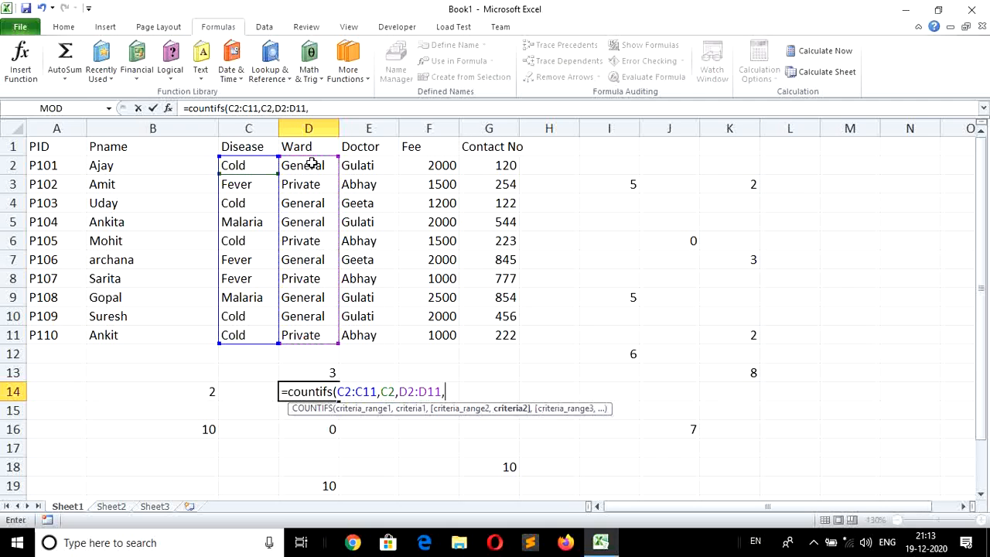
click(302, 168)
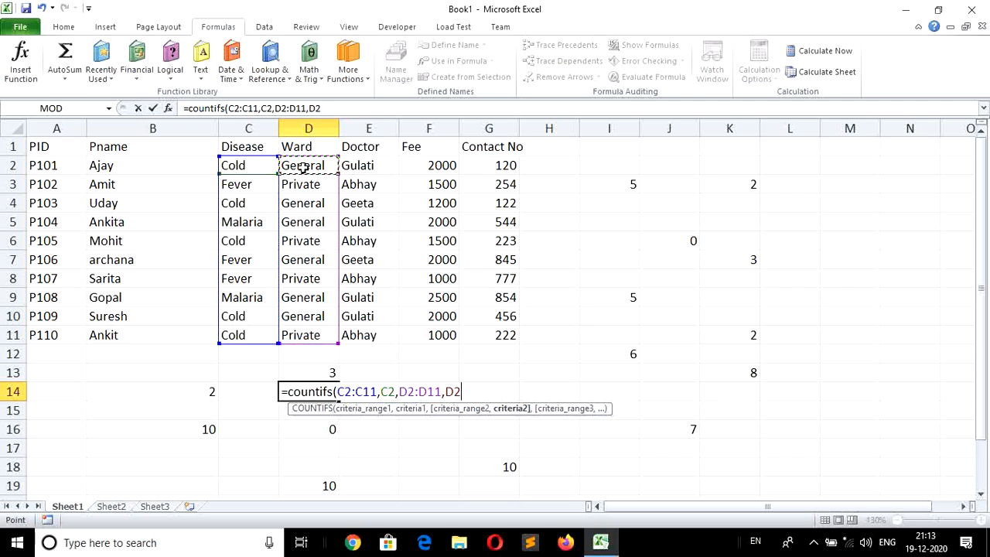
text(,)
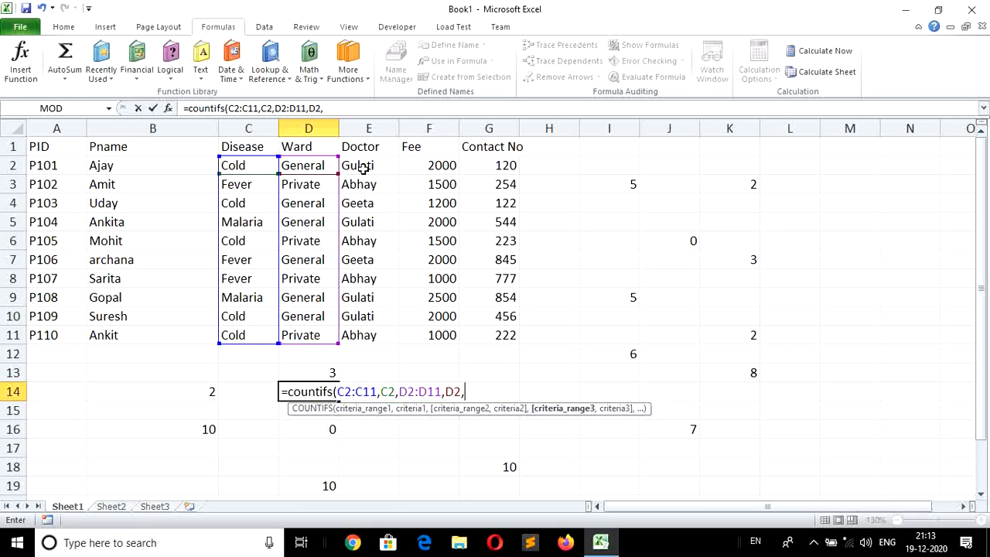
Complete the D14 COUNTIFS formula with the Doctor range E2:E11 and cell E2 as the third criterion
drag(364, 166, 364, 335)
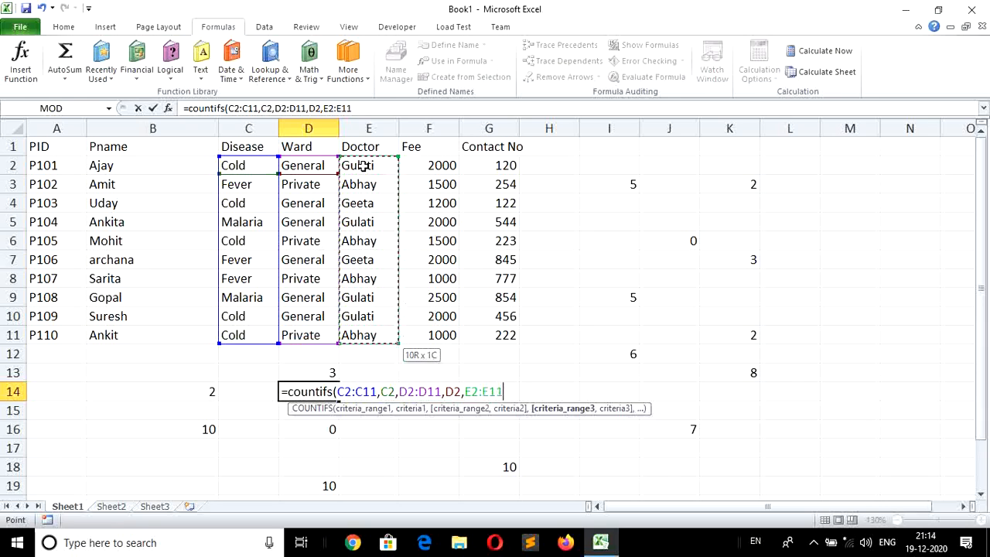
text(,)
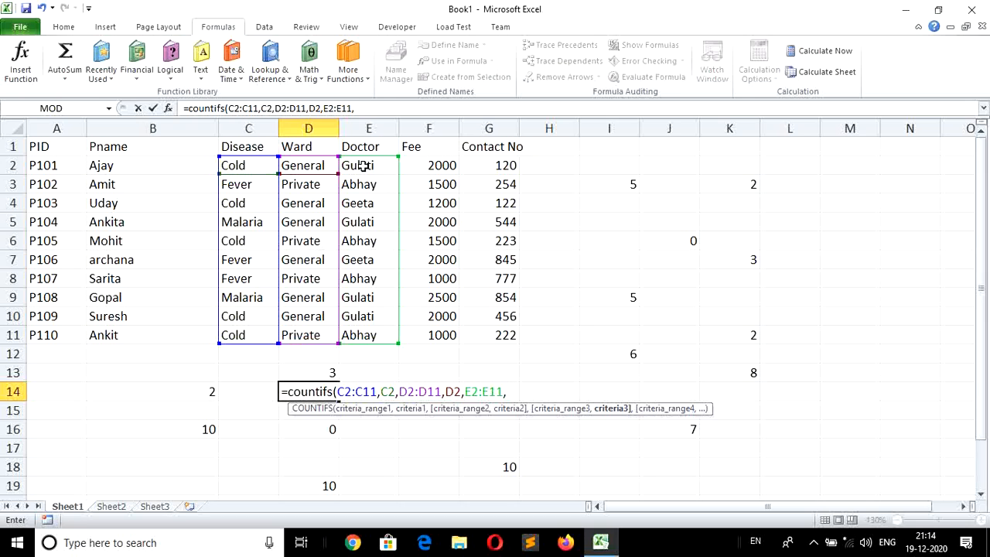
click(364, 166)
key(Return)
key(Up)
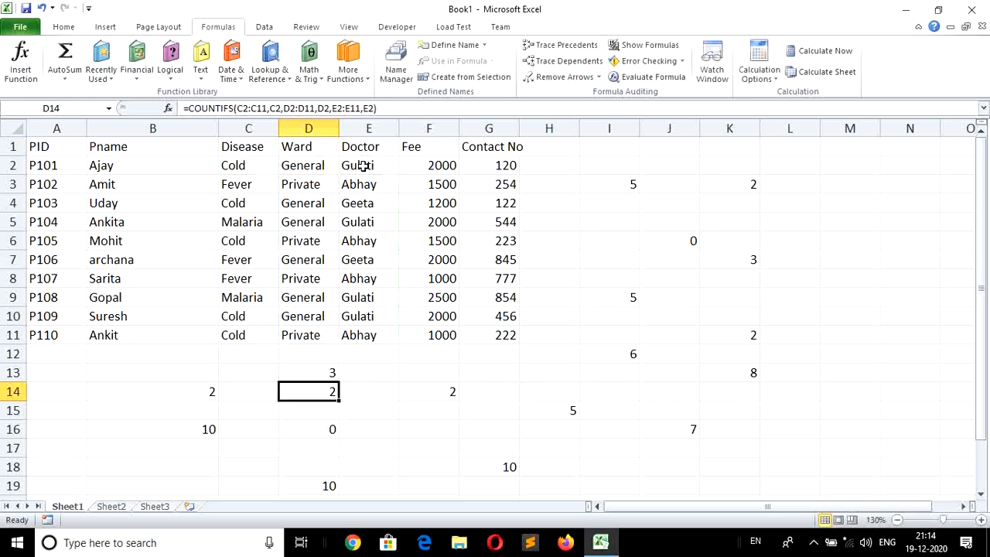
Check the disease, ward and doctor entries in rows 2 to 6 against the three D14 criteria
click(235, 165)
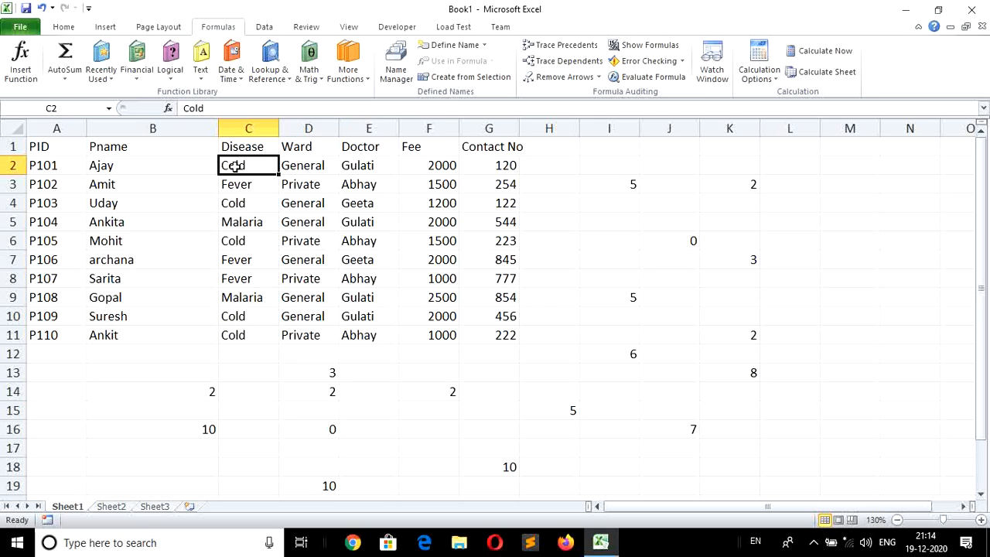
key(Right)
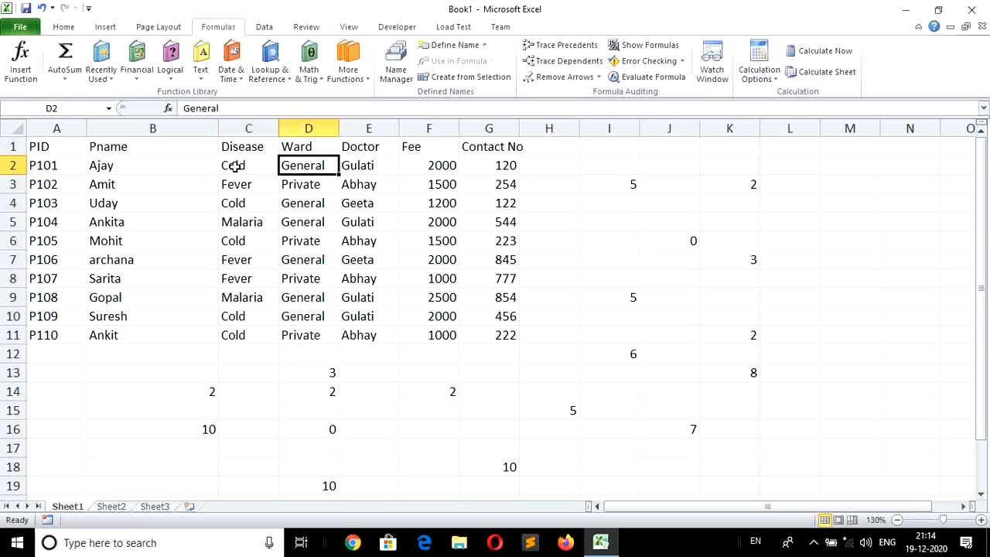
key(Right)
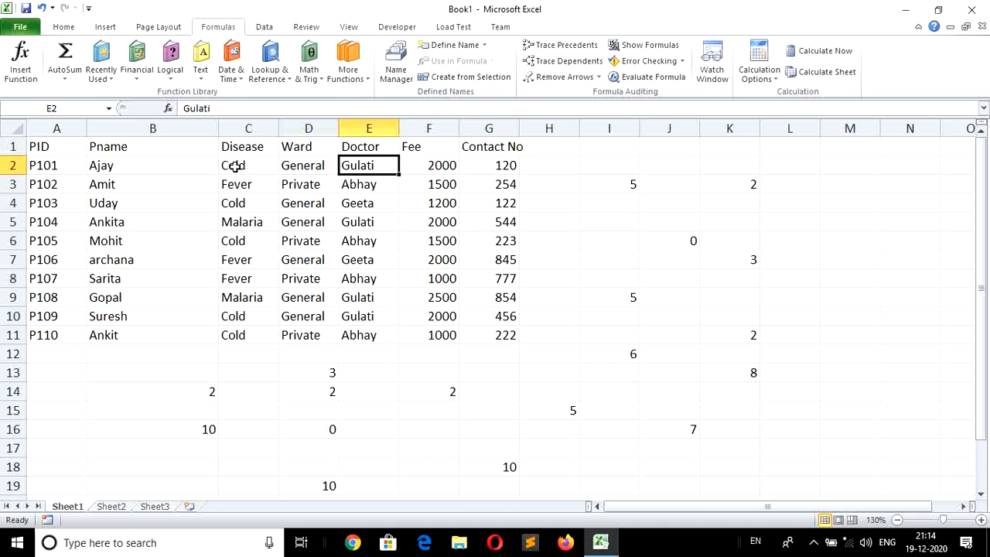
key(Left)
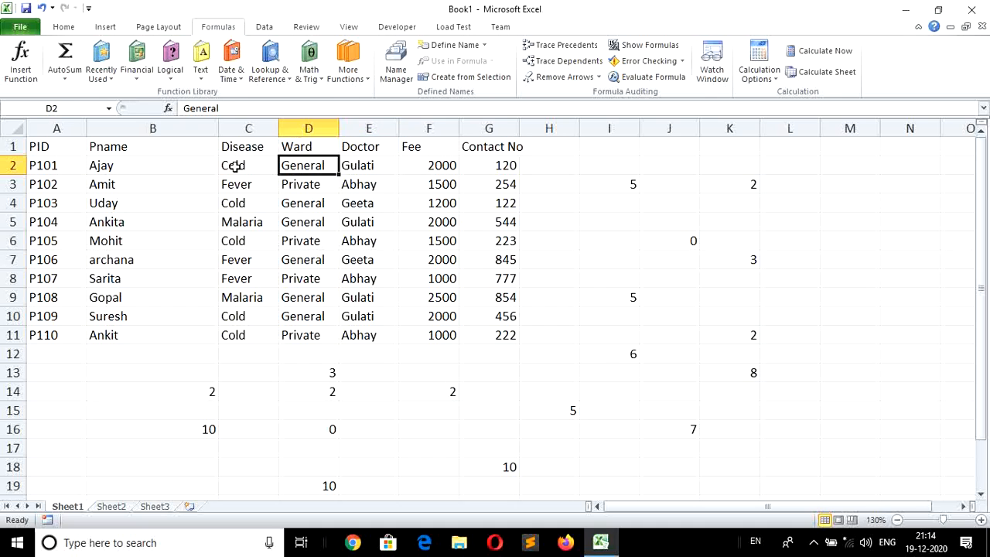
key(Left)
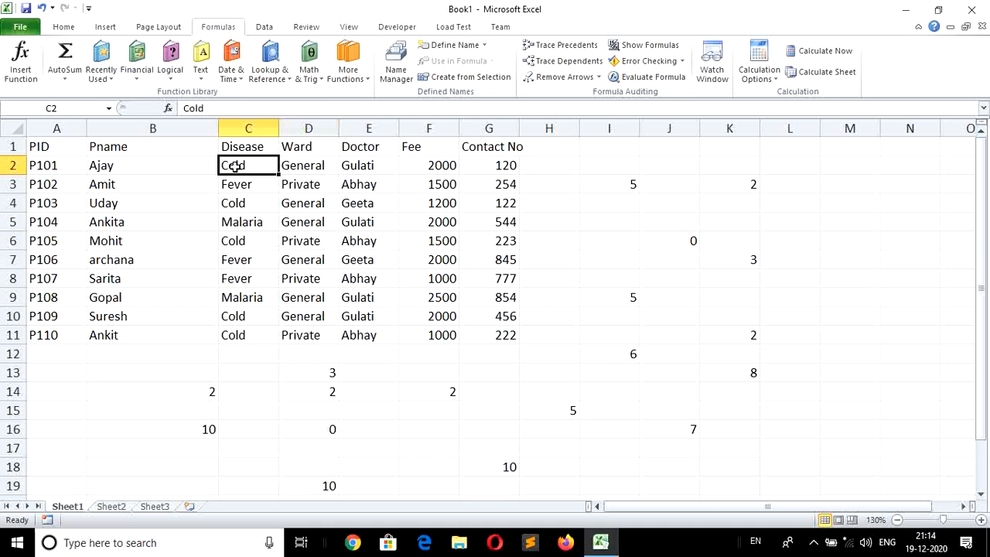
key(Down)
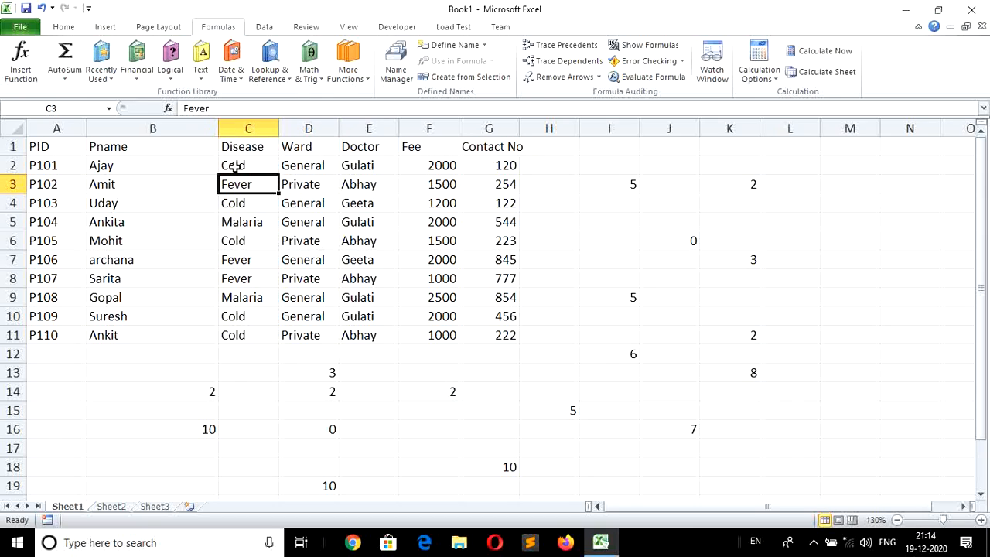
key(Down)
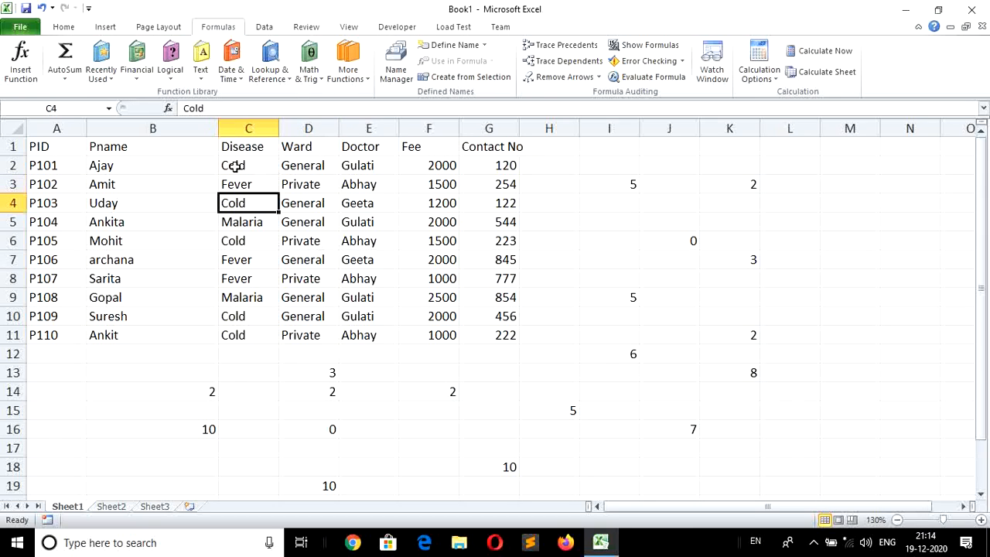
key(Right)
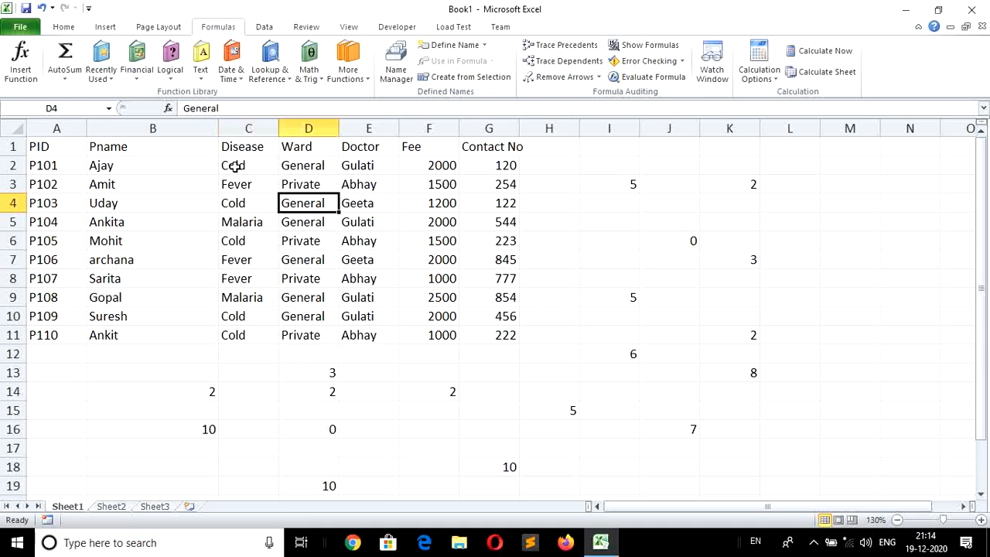
key(Right)
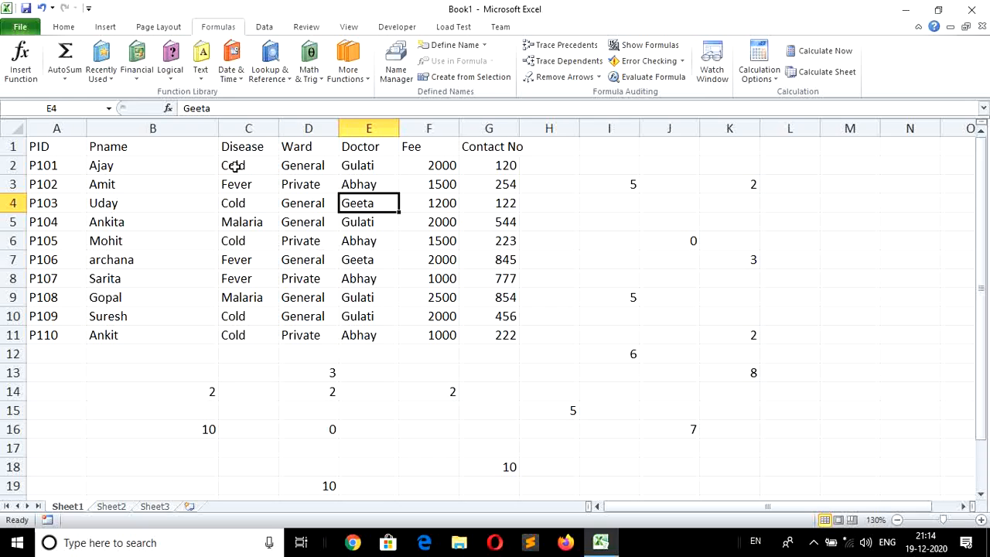
key(Left)
key(Left)
key(Down)
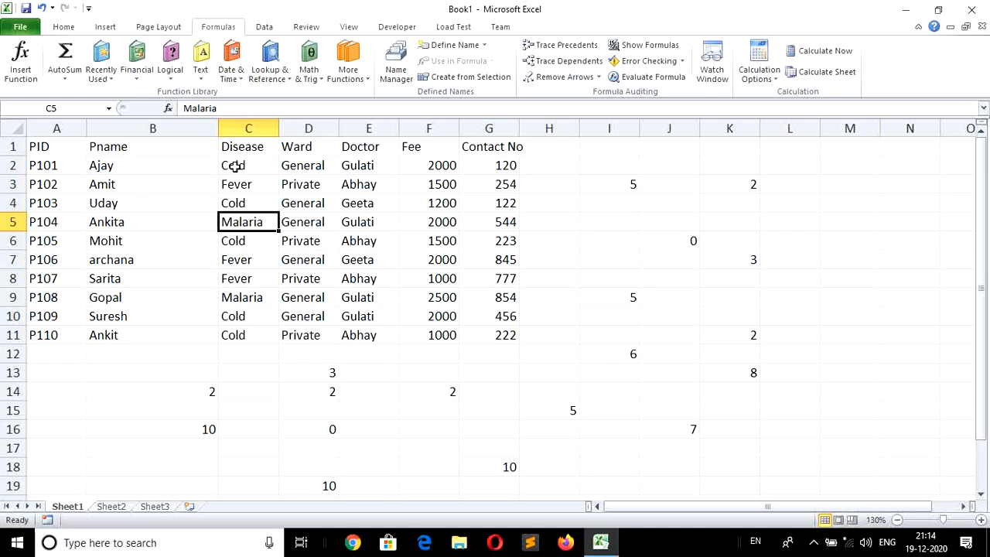
key(Down)
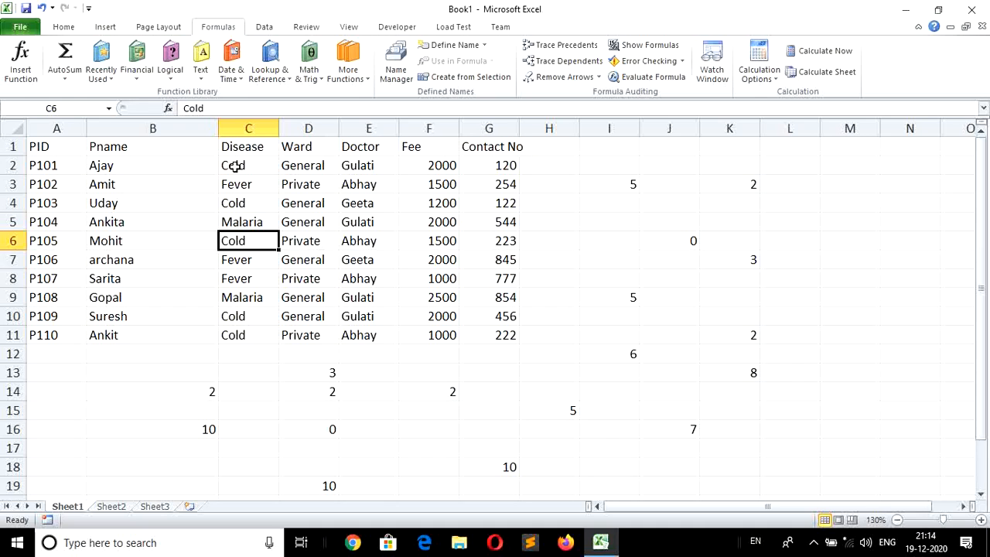
key(Right)
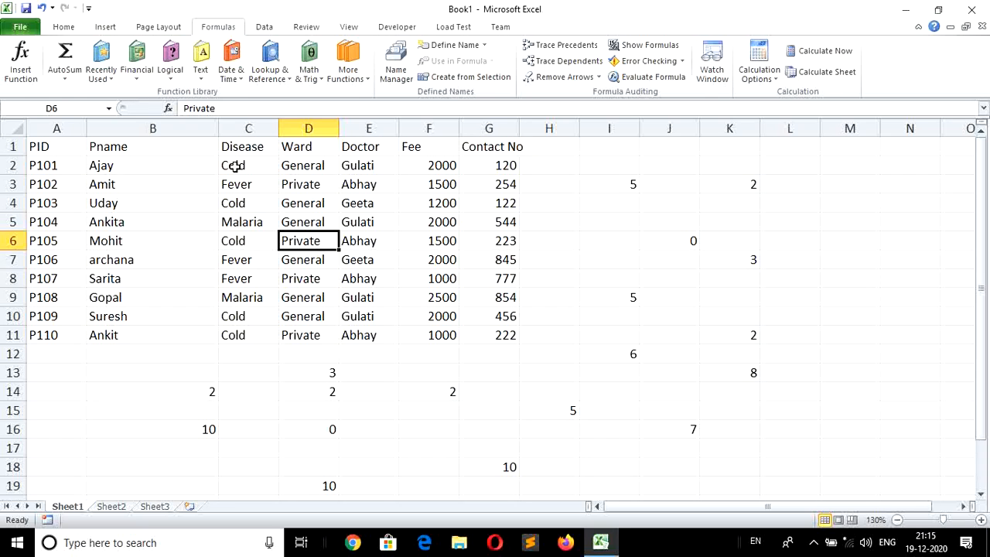
key(Left)
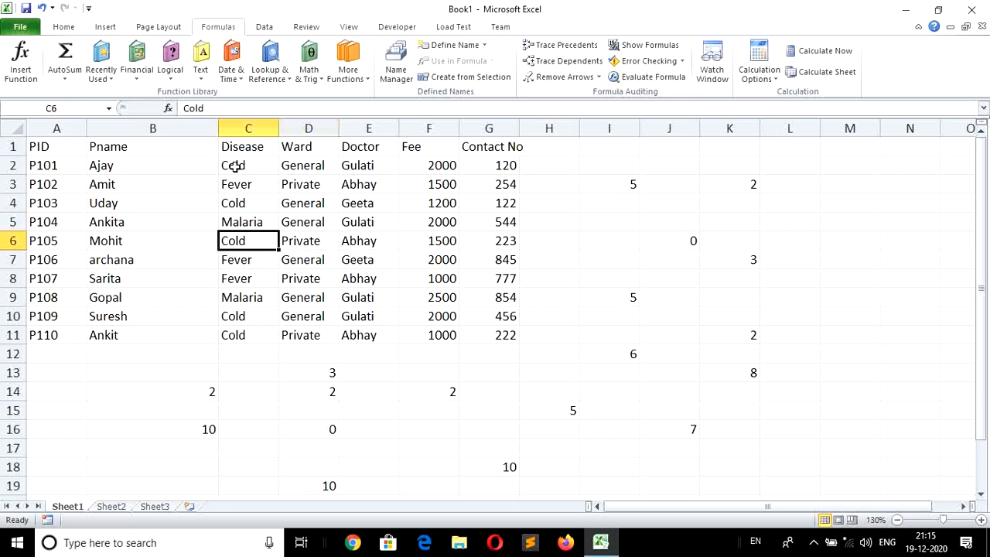
Check the disease, ward and doctor entries in rows 7 to 11 against the same three criteria
key(Down)
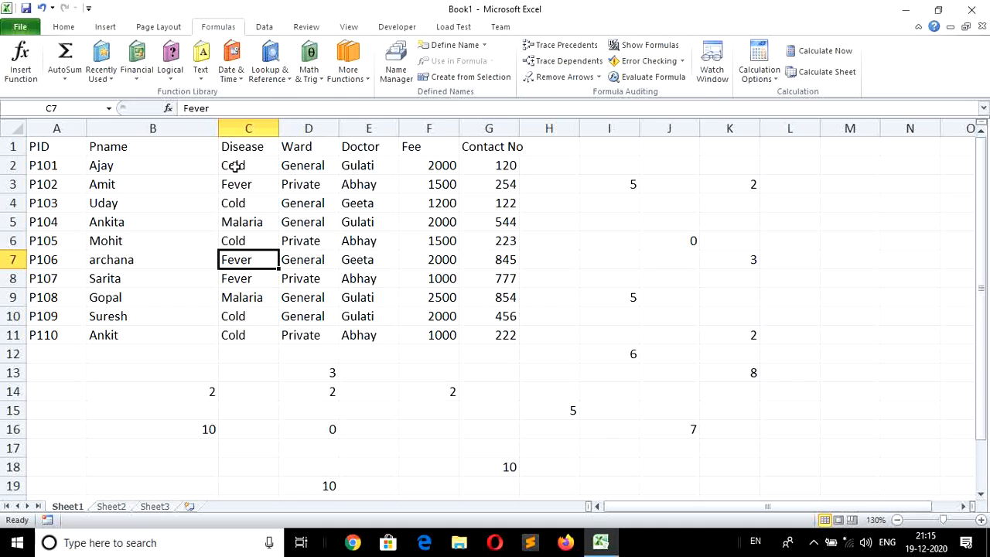
key(Down)
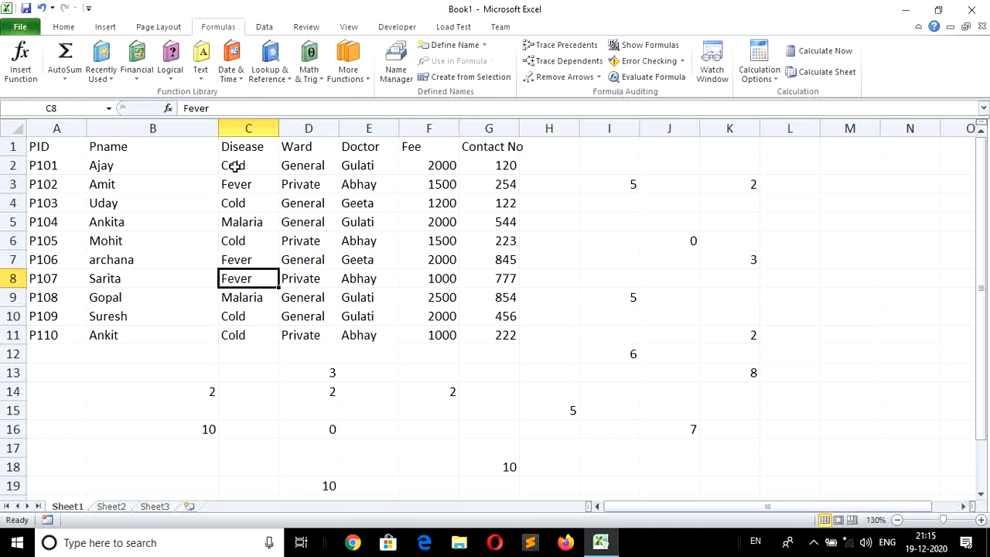
key(Down)
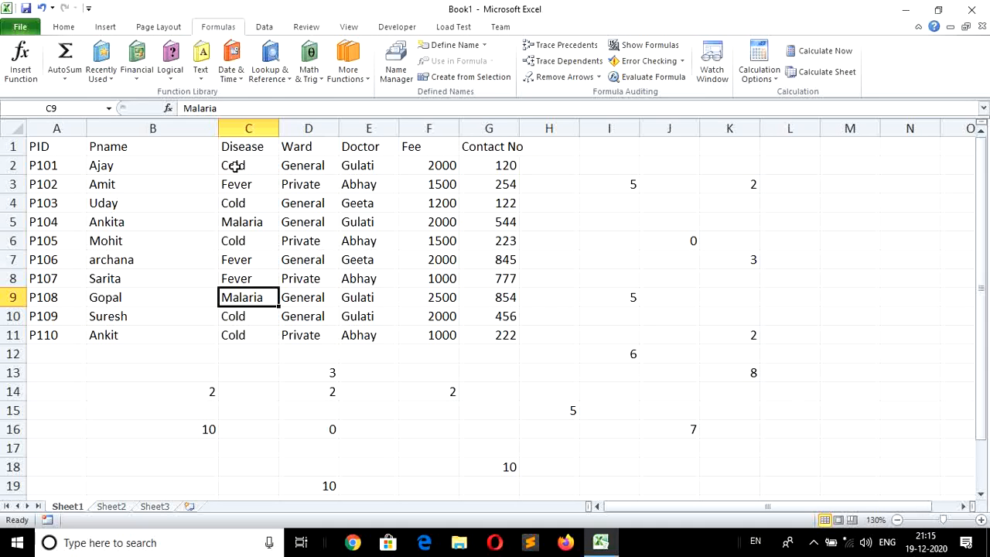
key(Down)
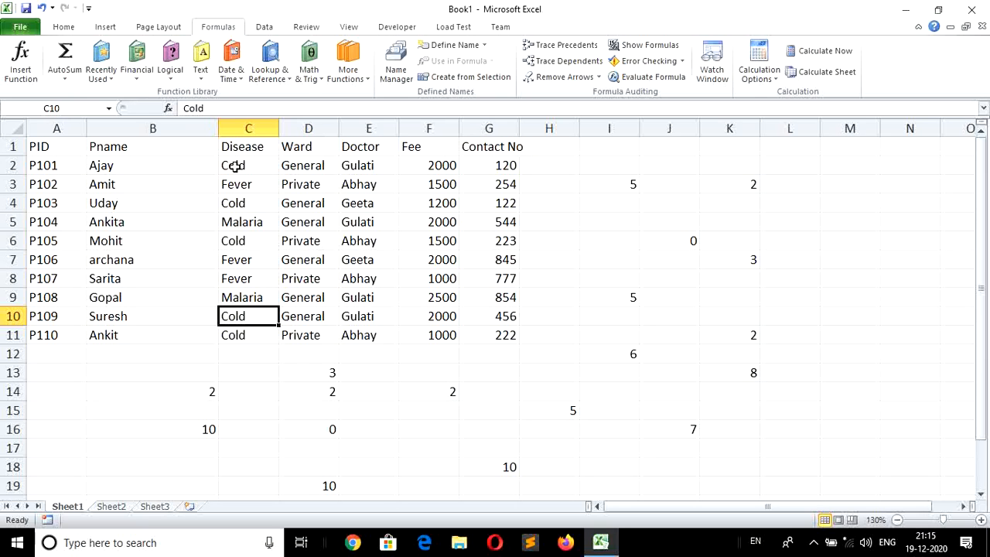
key(Down)
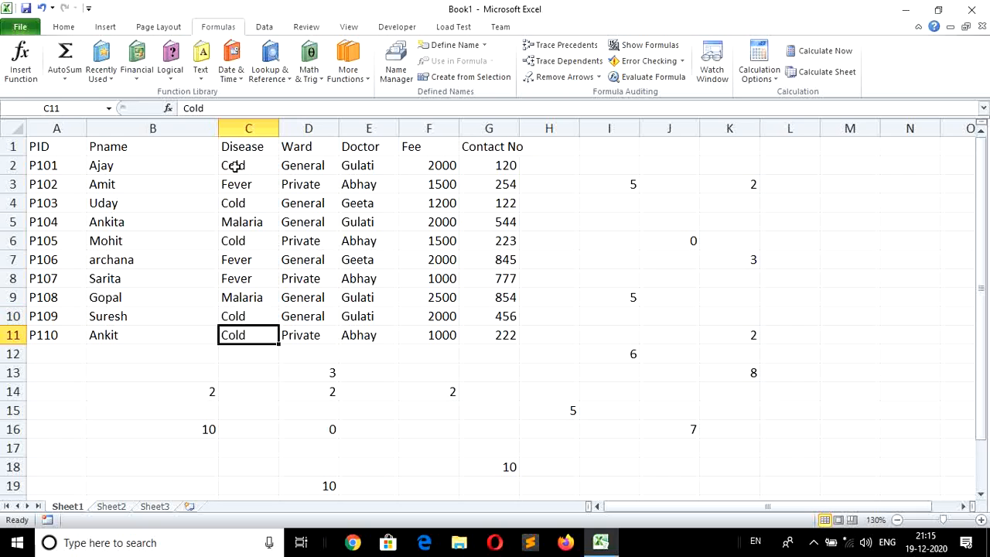
key(Up)
key(Right)
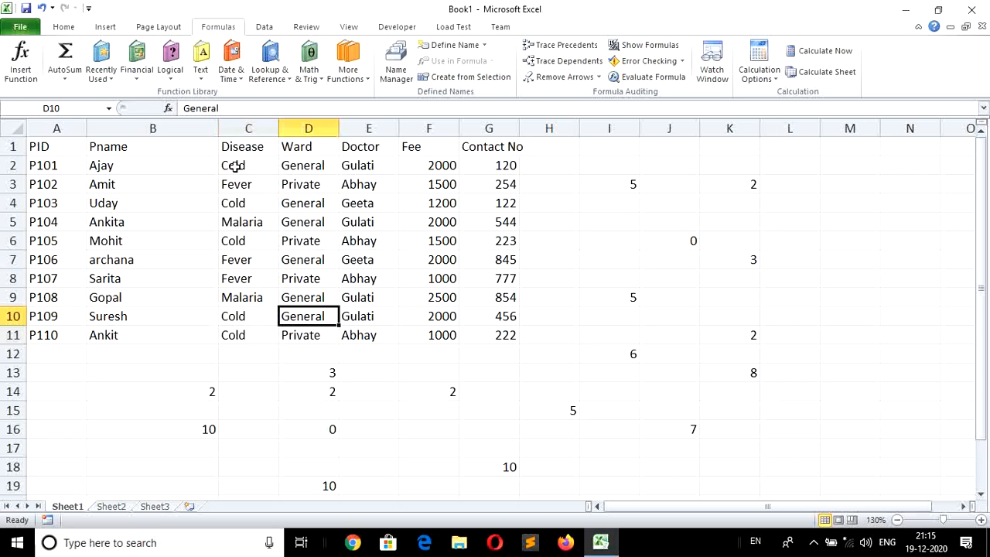
key(Right)
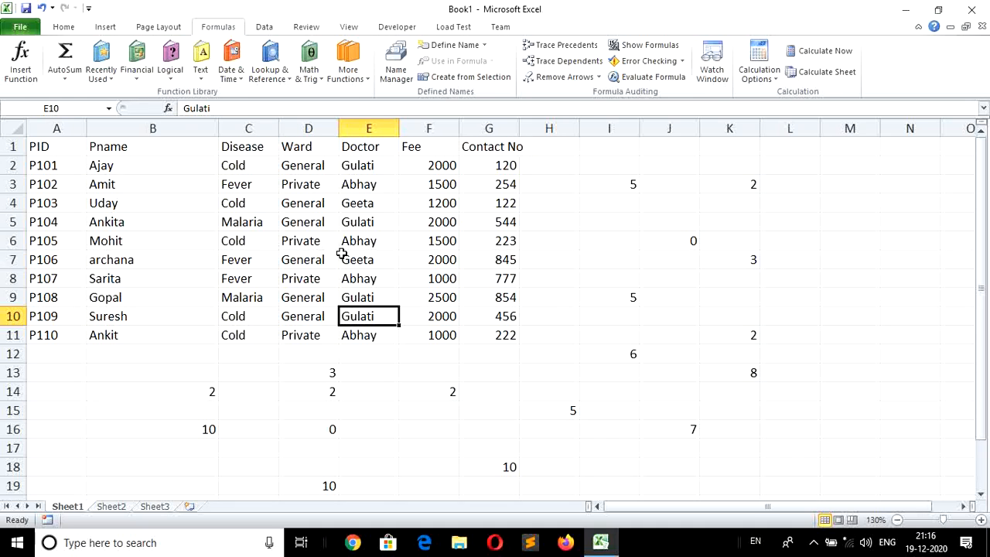
key(Left)
key(Left)
key(Down)
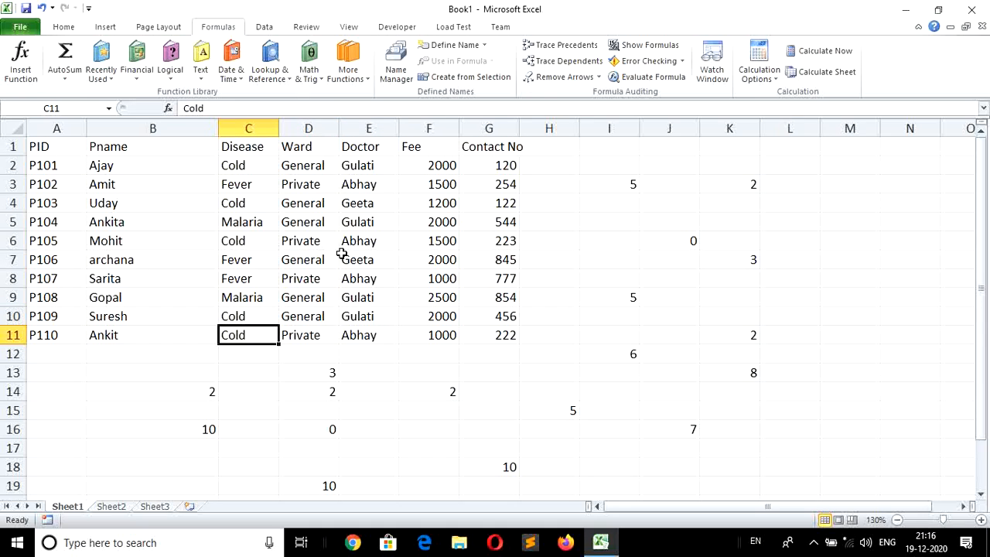
key(Right)
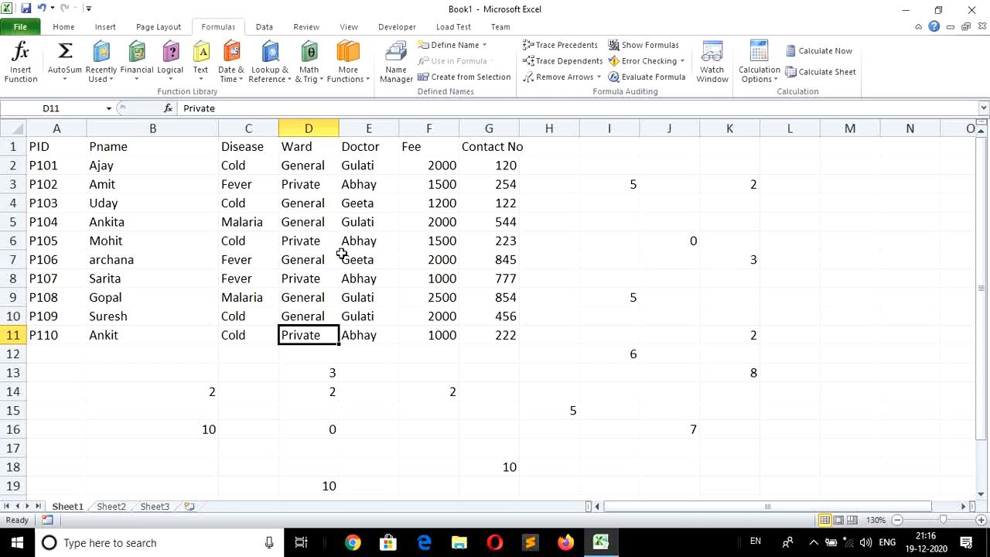
key(Right)
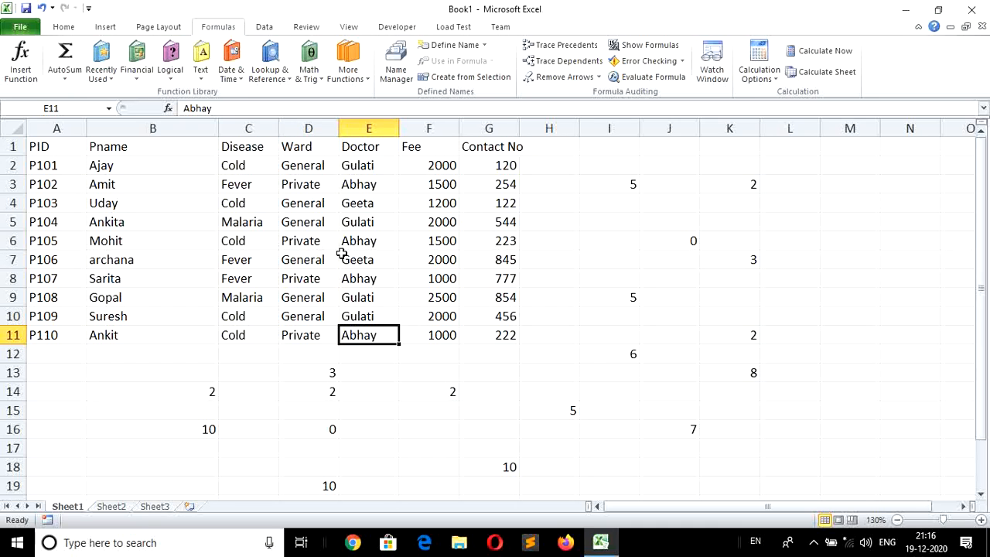
Change the ward in D11 to General and the doctor in E11 to the same name as in E2
key(Left)
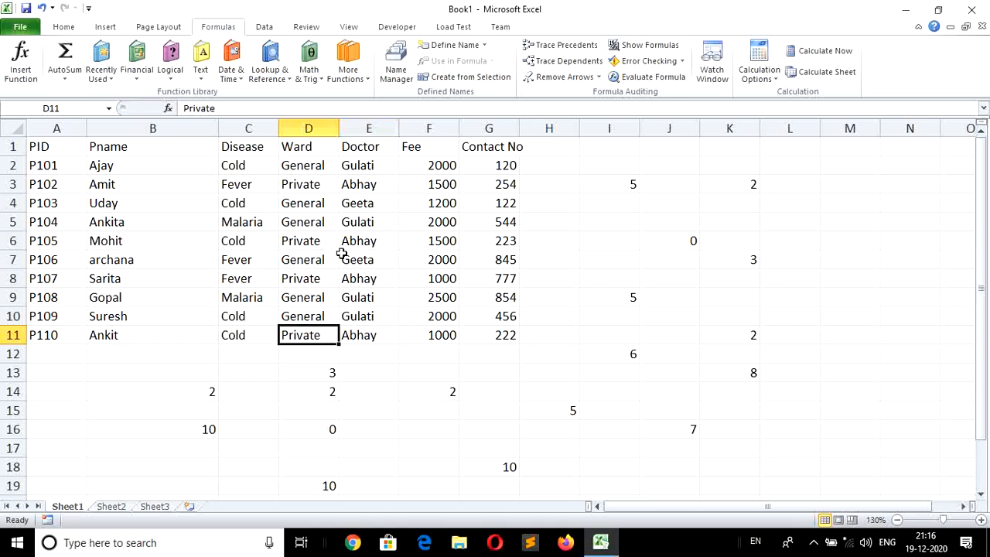
text(general)
key(Return)
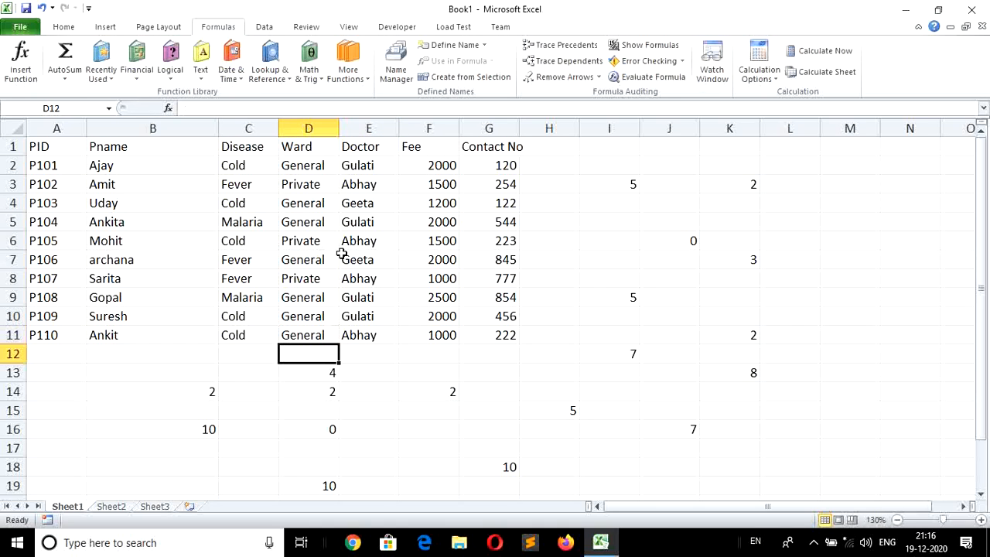
key(Up)
key(Right)
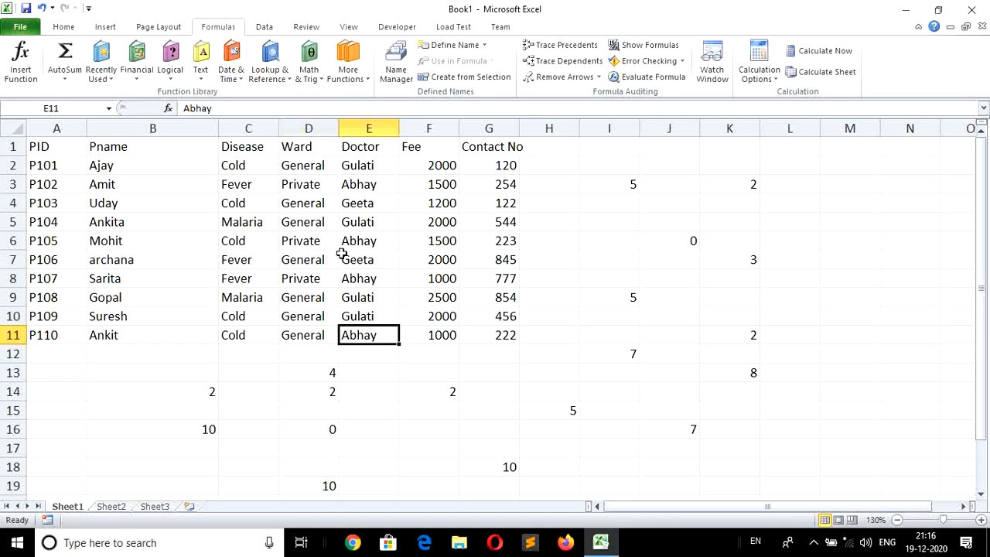
text(gu)
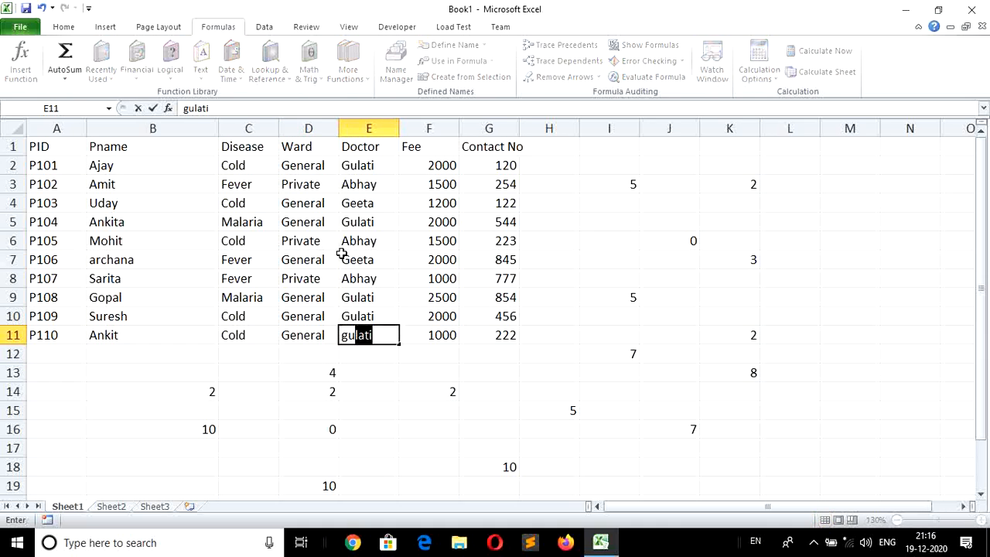
key(Return)
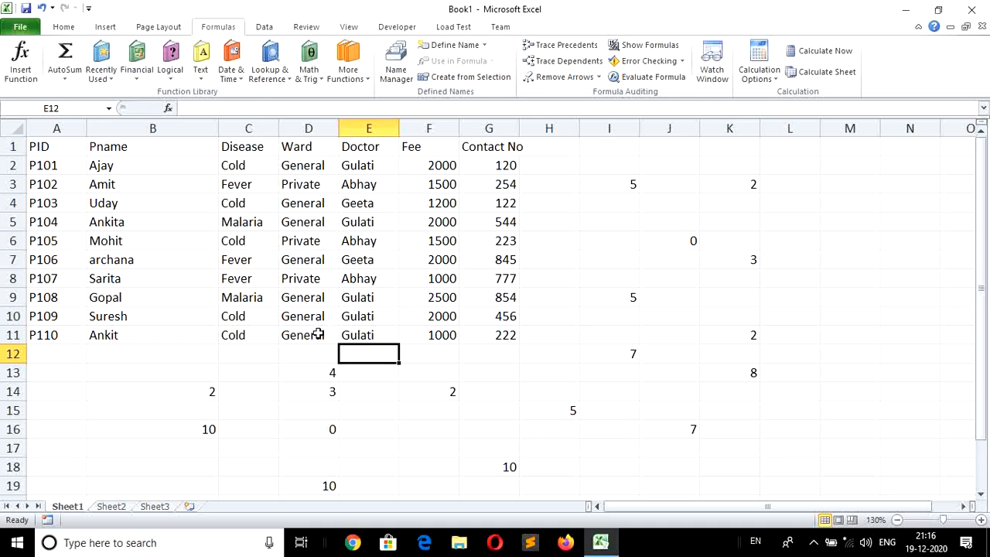
Inspect the COUNTIFS formula in D14 and go to the last used cell of the sheet
click(329, 392)
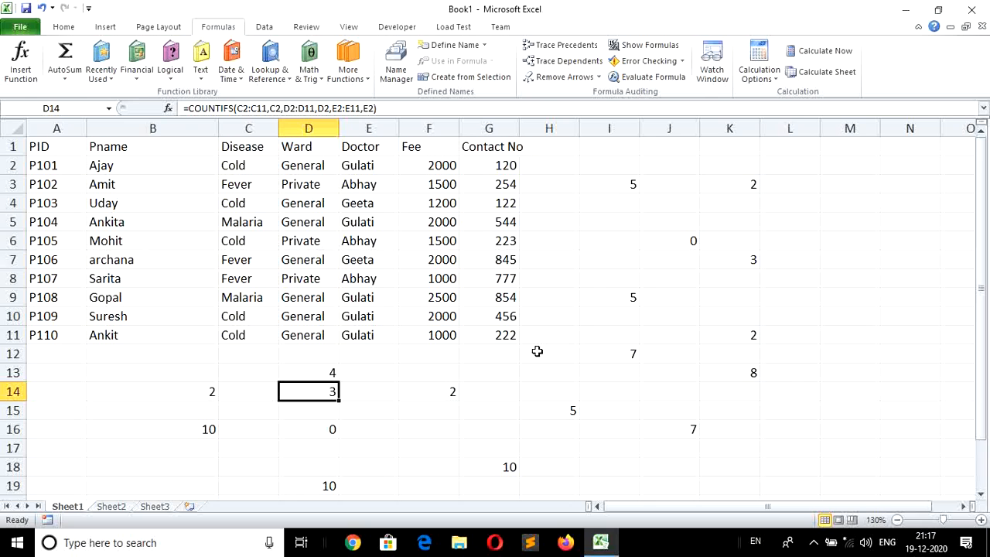
key(ctrl+End)
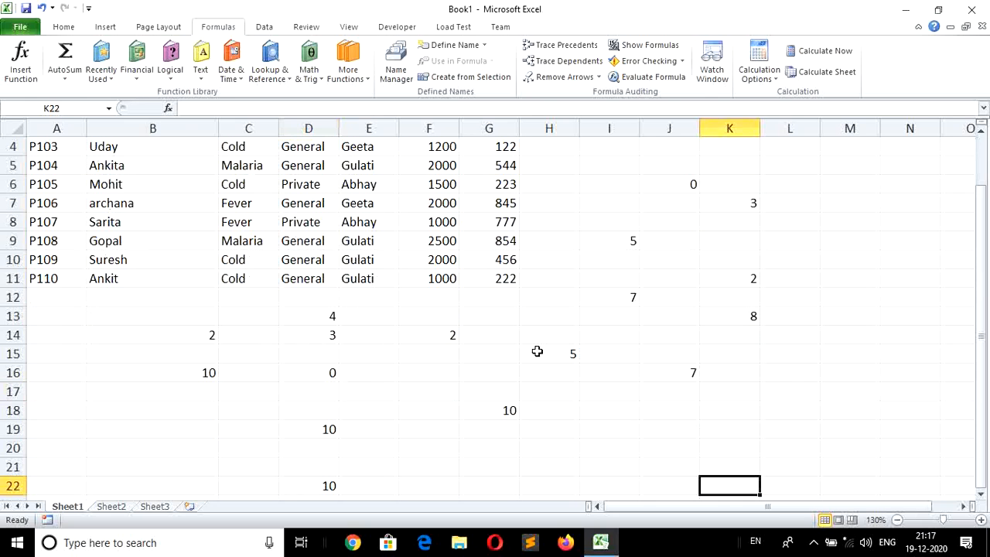